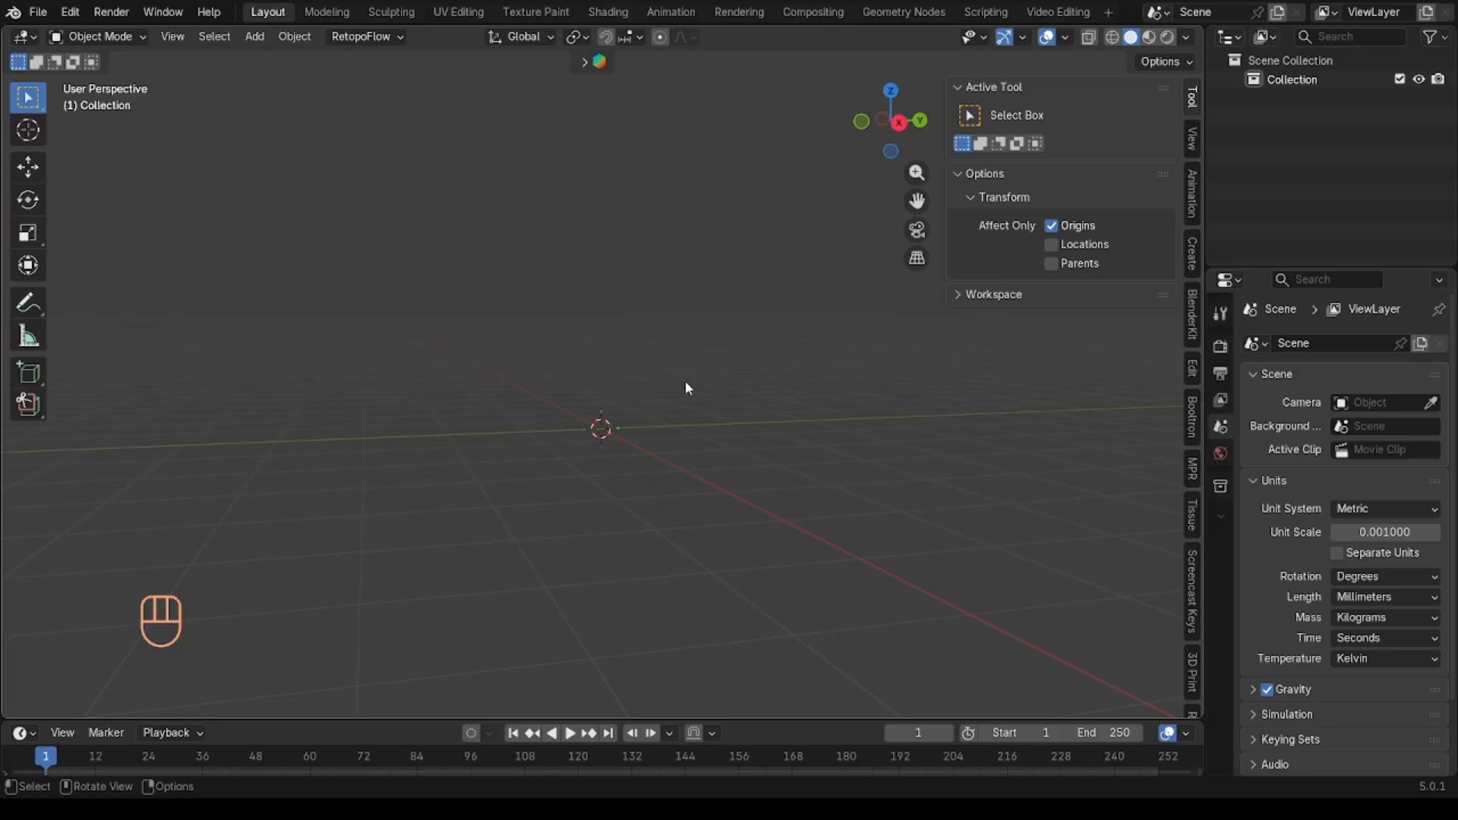
click(213, 581)
click(214, 581)
right_click(213, 581)
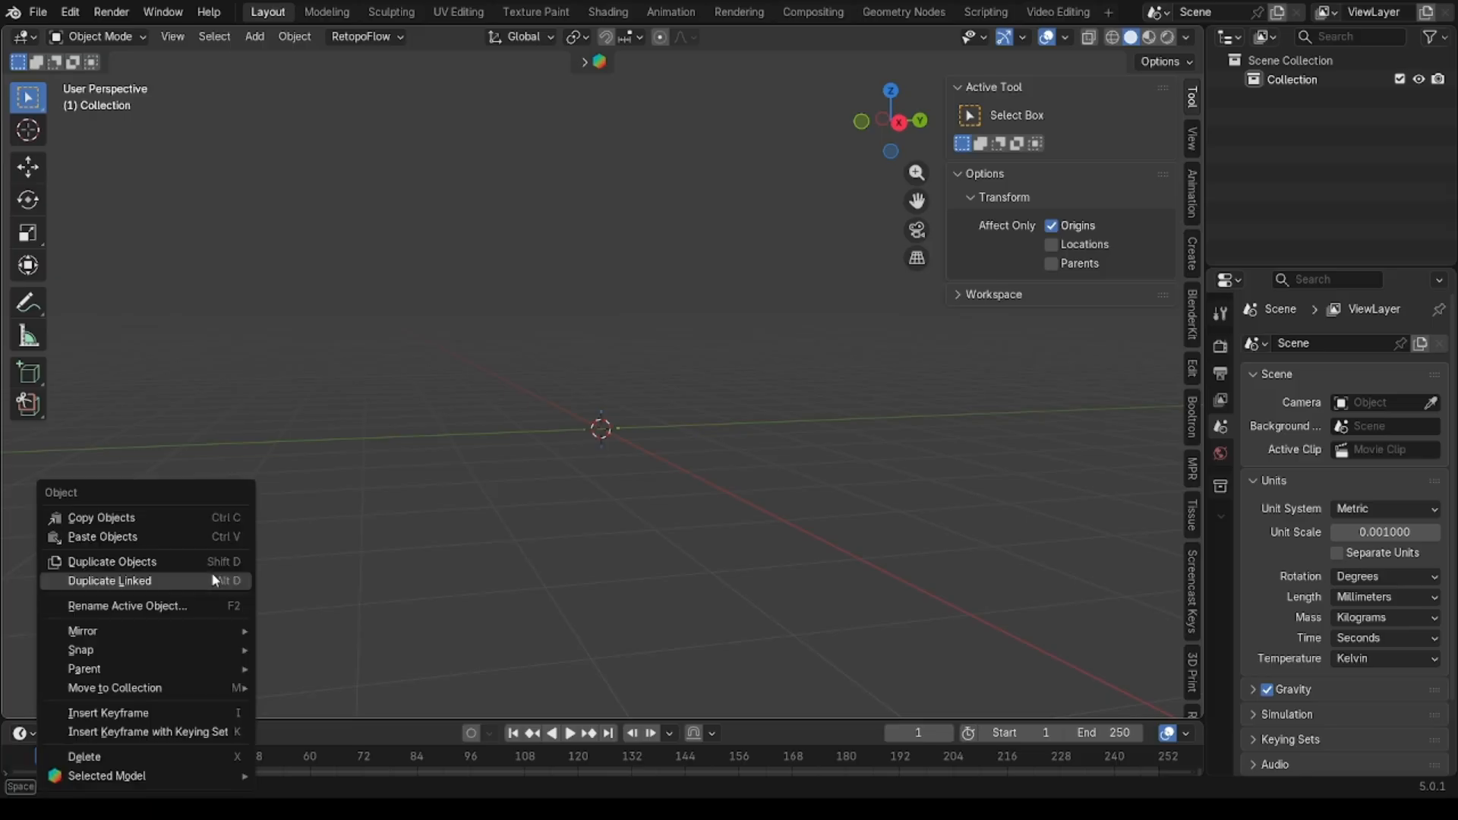
right_click(410, 562)
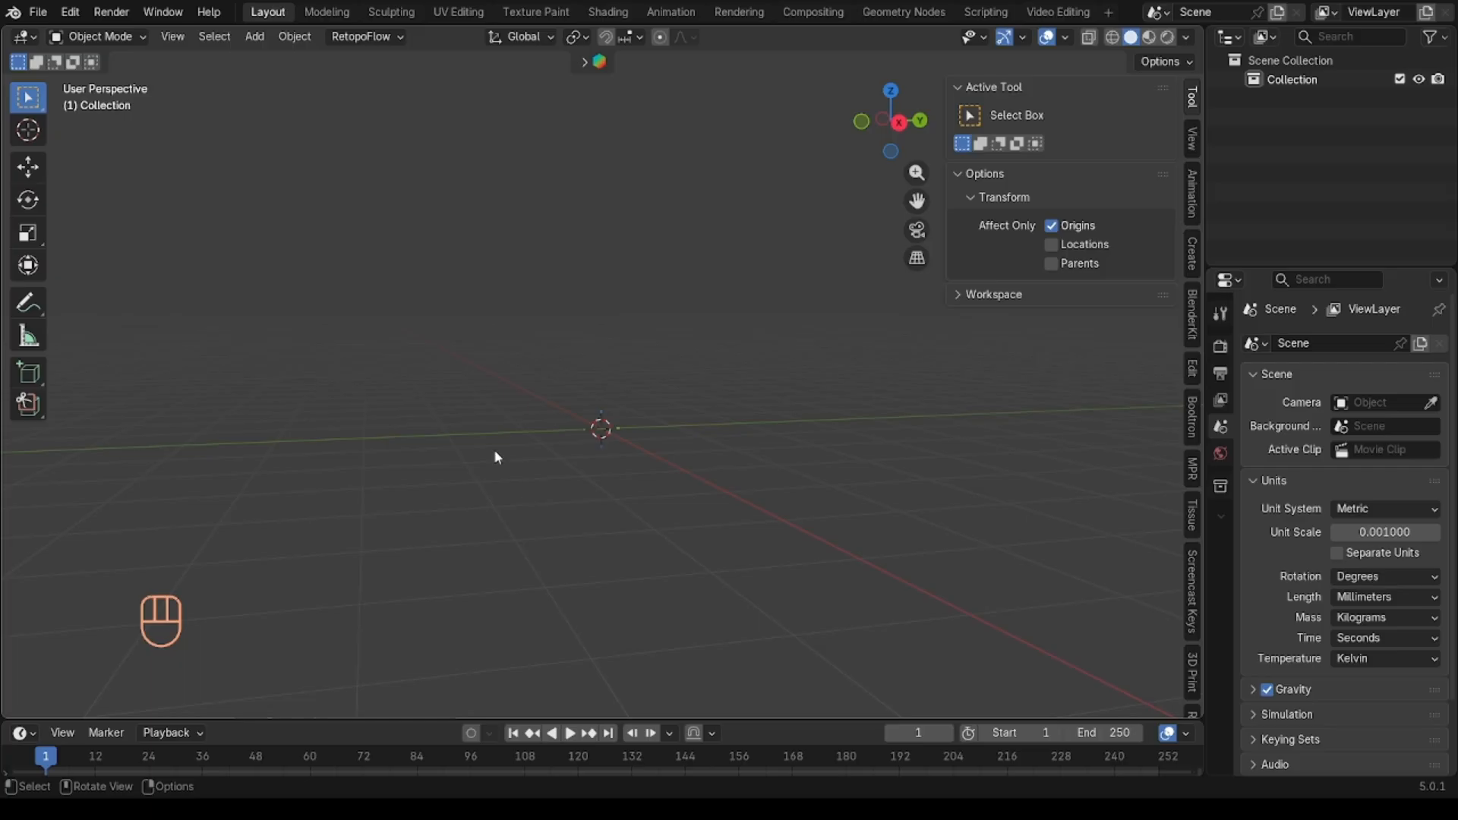
middle_drag(494, 451, 497, 460)
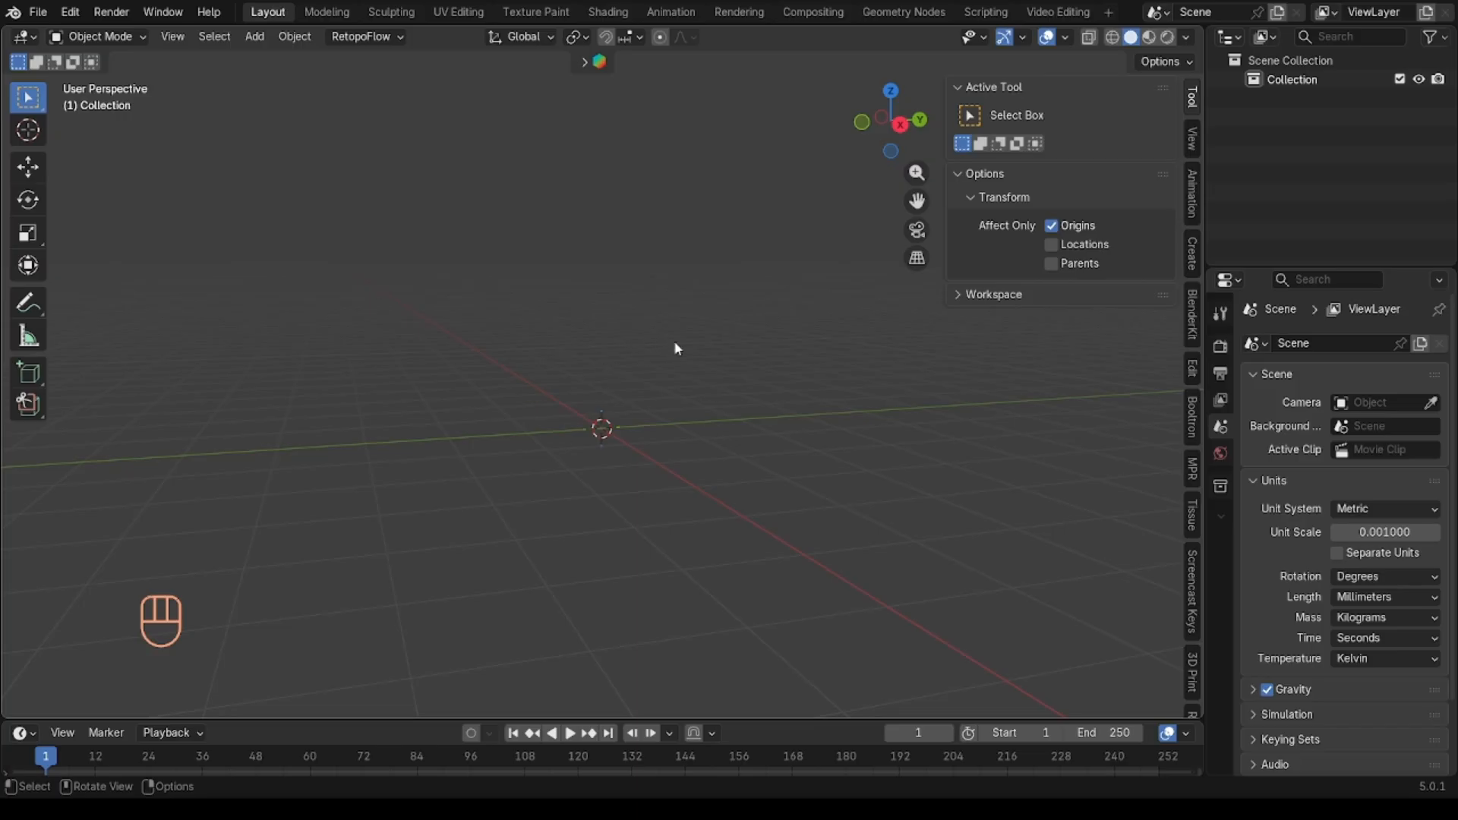
middle_drag(640, 427, 637, 419)
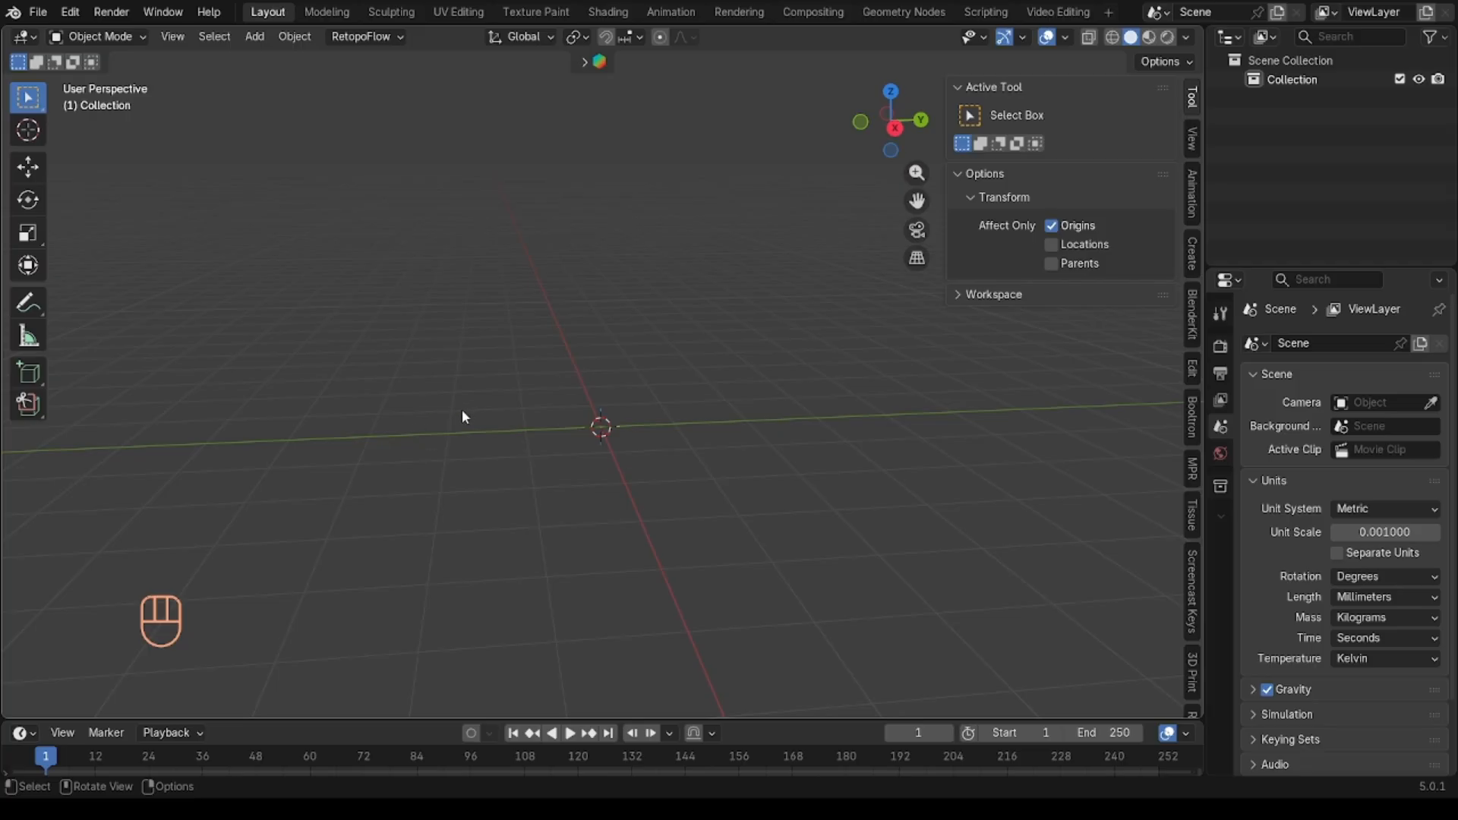
middle_drag(742, 452, 552, 411)
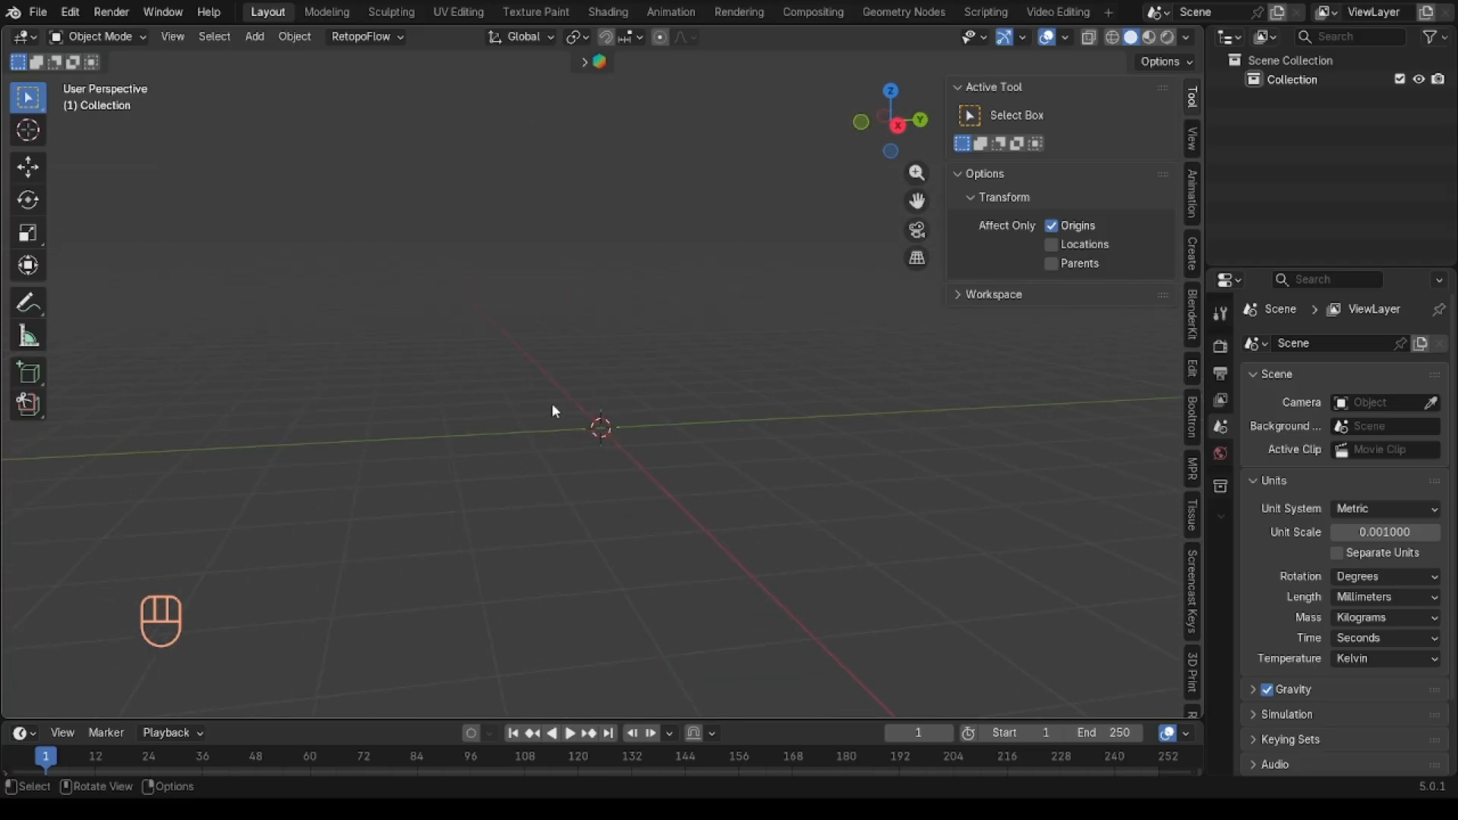
Step: Add a cube at the origin and a point light moved to about Y 1.83 mm, Z 2.09 mm
click(254, 37)
mouse_move(282, 58)
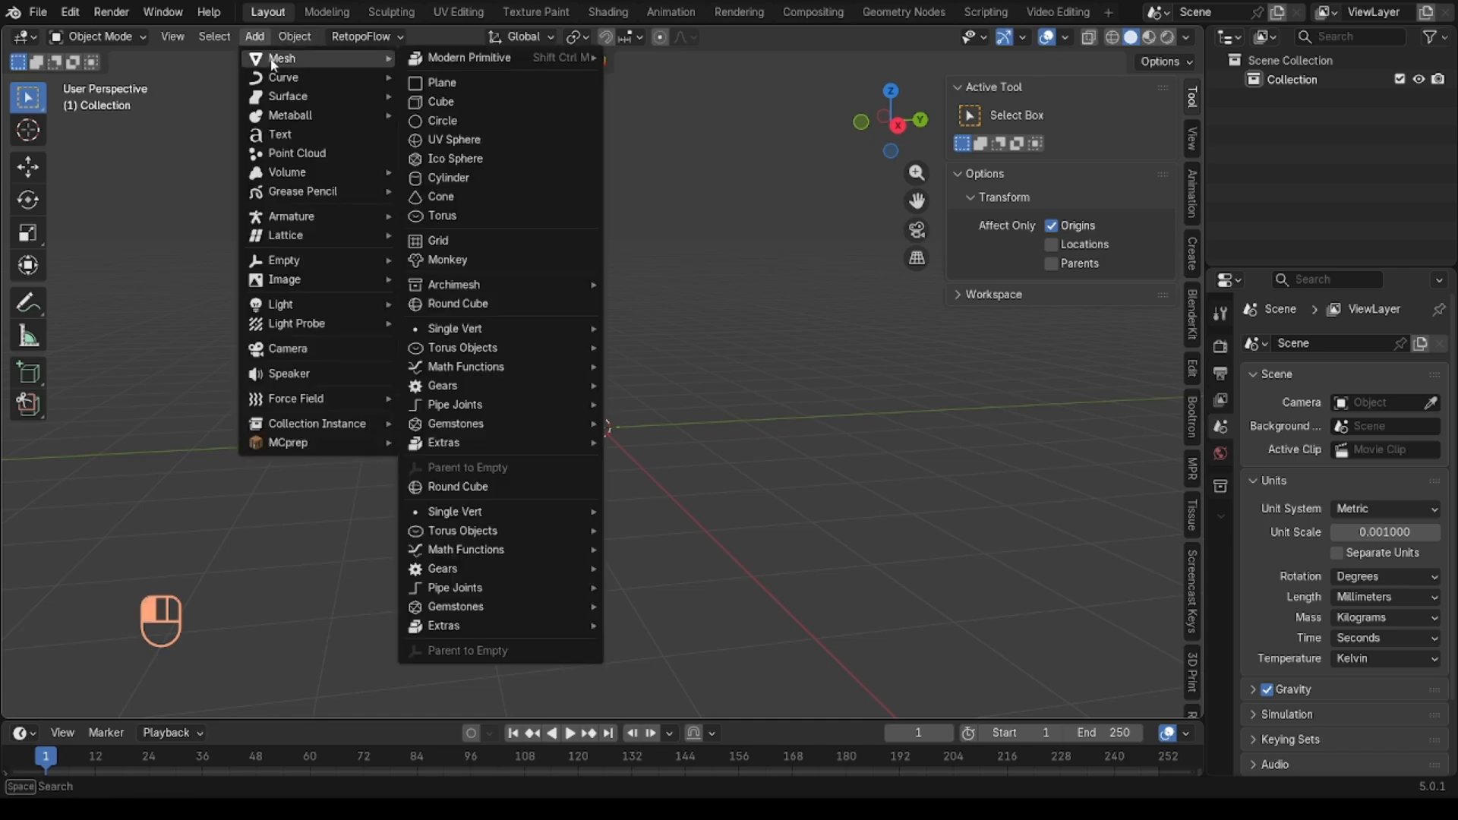
click(466, 102)
click(255, 37)
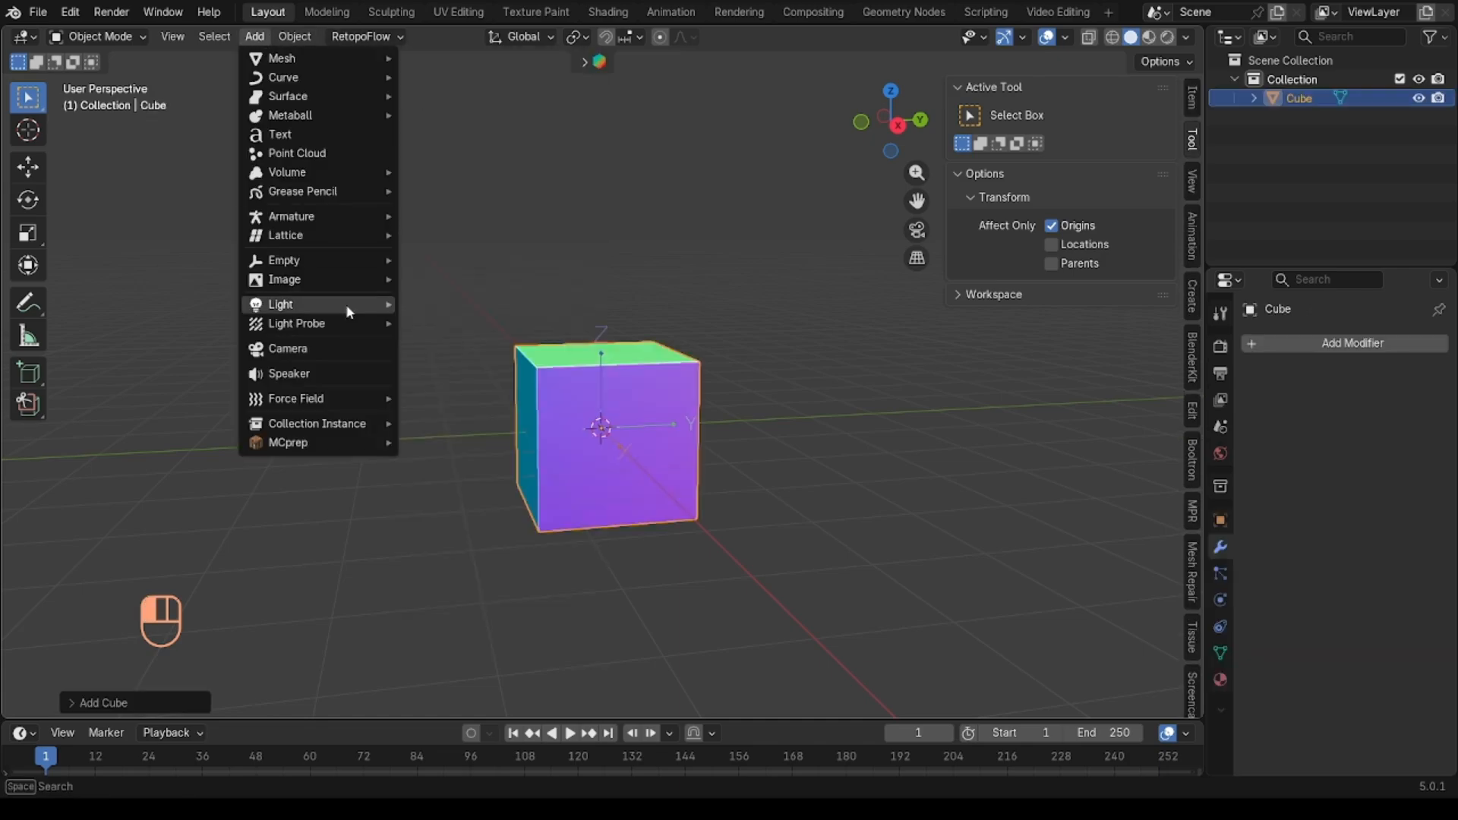
mouse_move(331, 307)
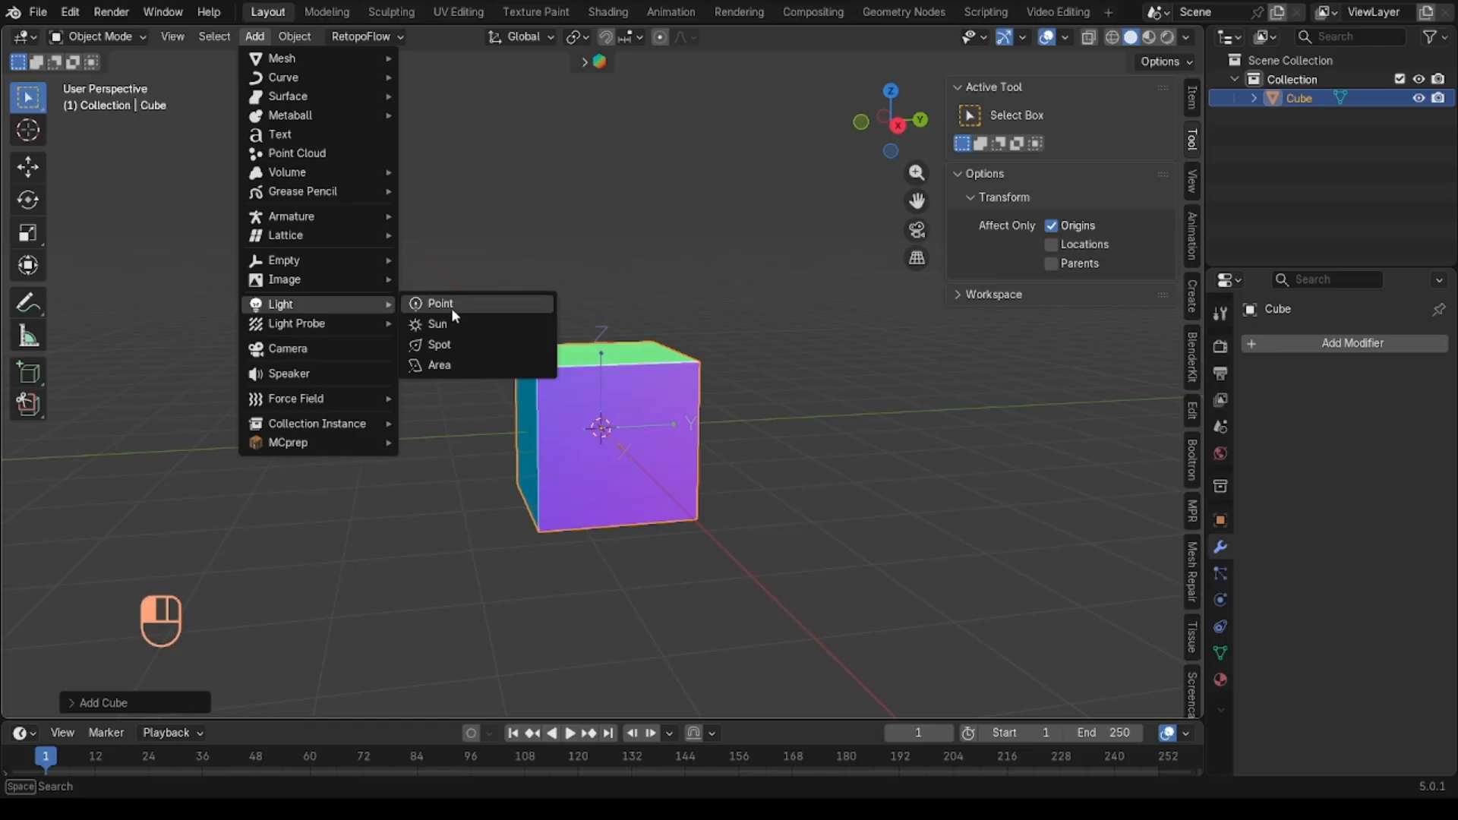
click(456, 305)
key(g)
click(690, 229)
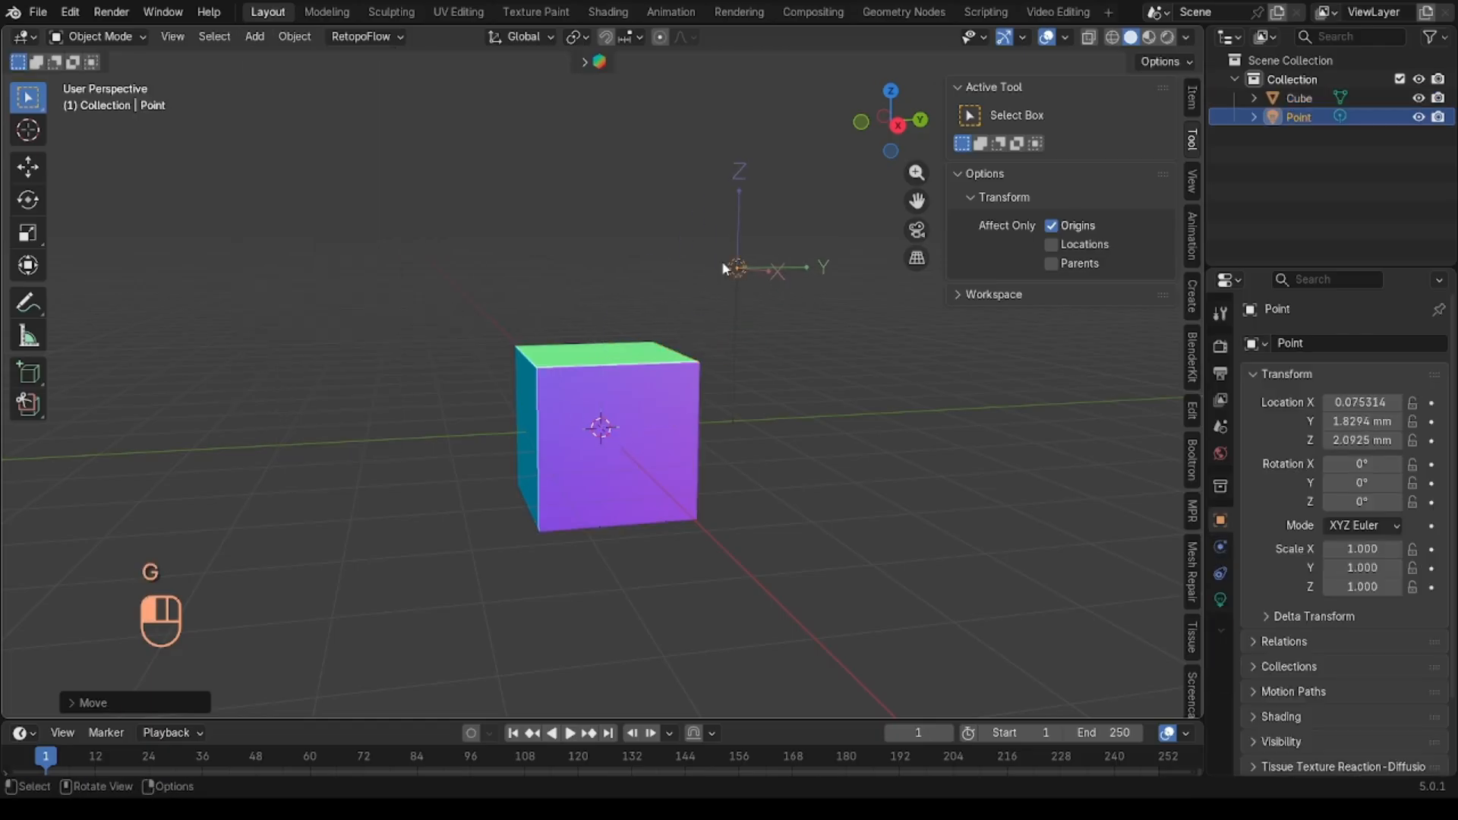
Step: Add a camera and move it beside the cube, to about Y -2.94 m
click(255, 37)
click(296, 348)
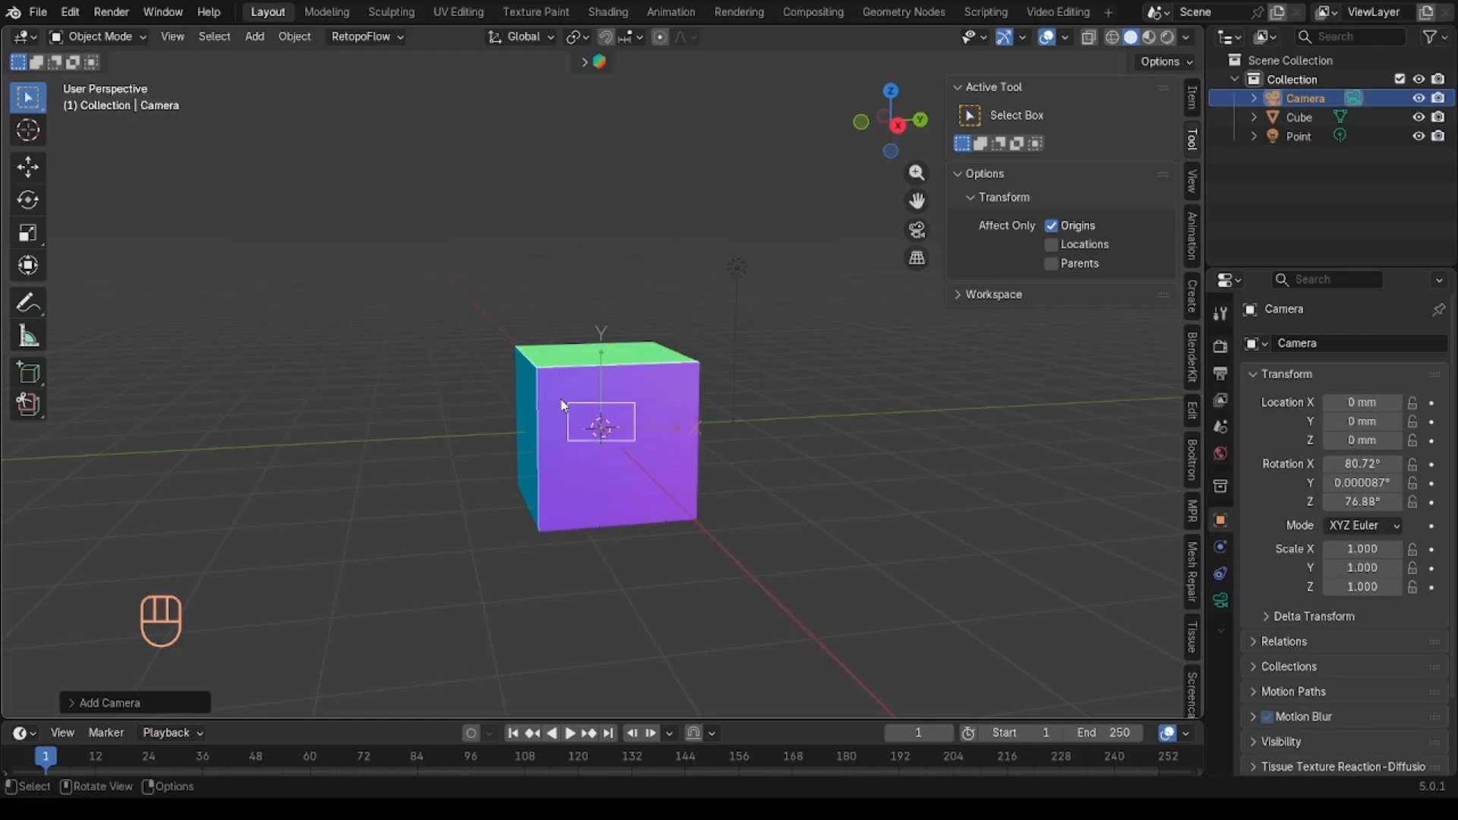
key(g)
click(412, 431)
middle_drag(412, 431, 412, 429)
click(575, 276)
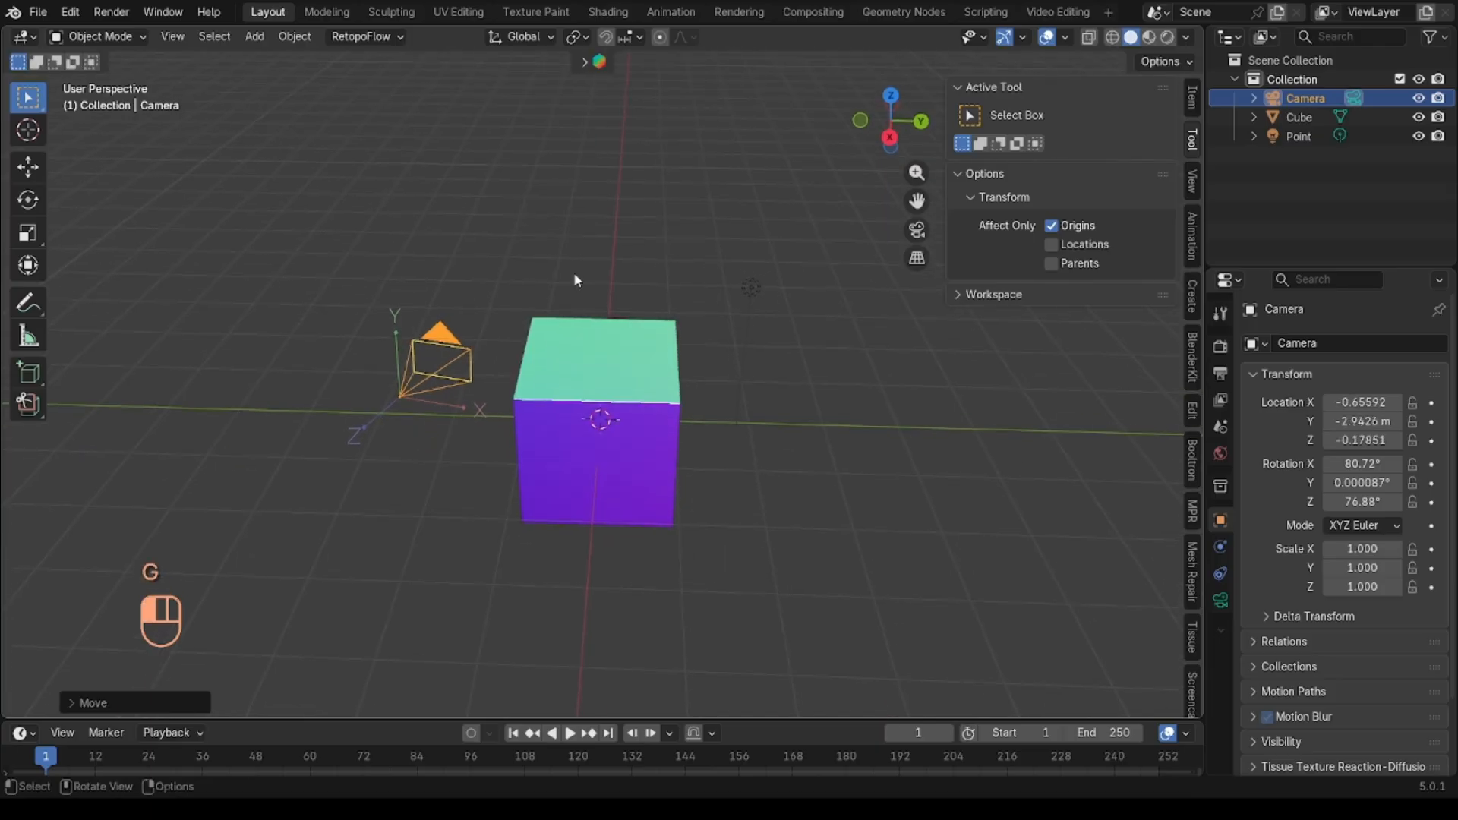
middle_drag(574, 275, 574, 275)
Step: Select the cube, point light and camera together and delete them from the scene
click(706, 260)
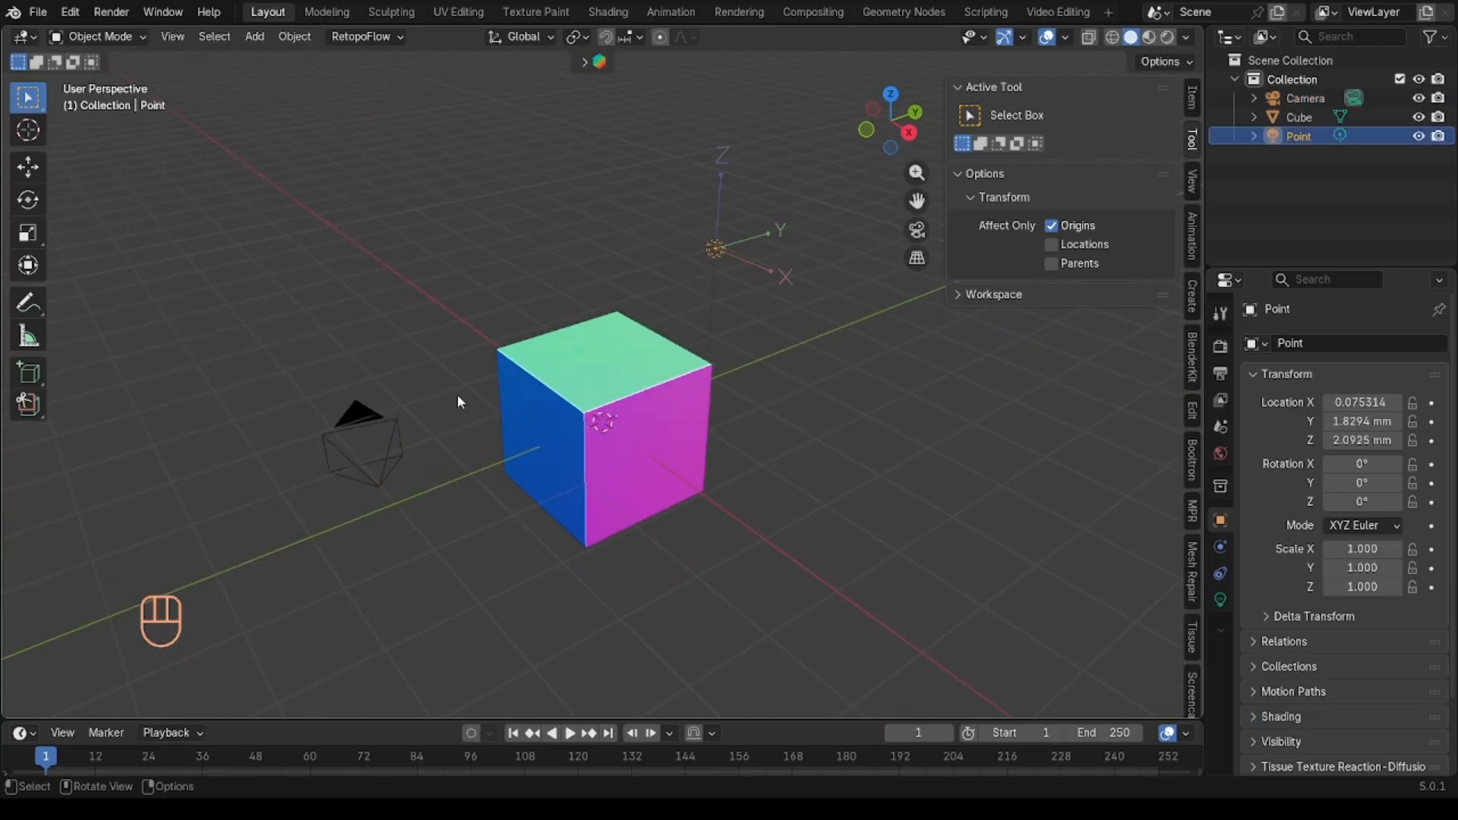
click(382, 455)
click(527, 220)
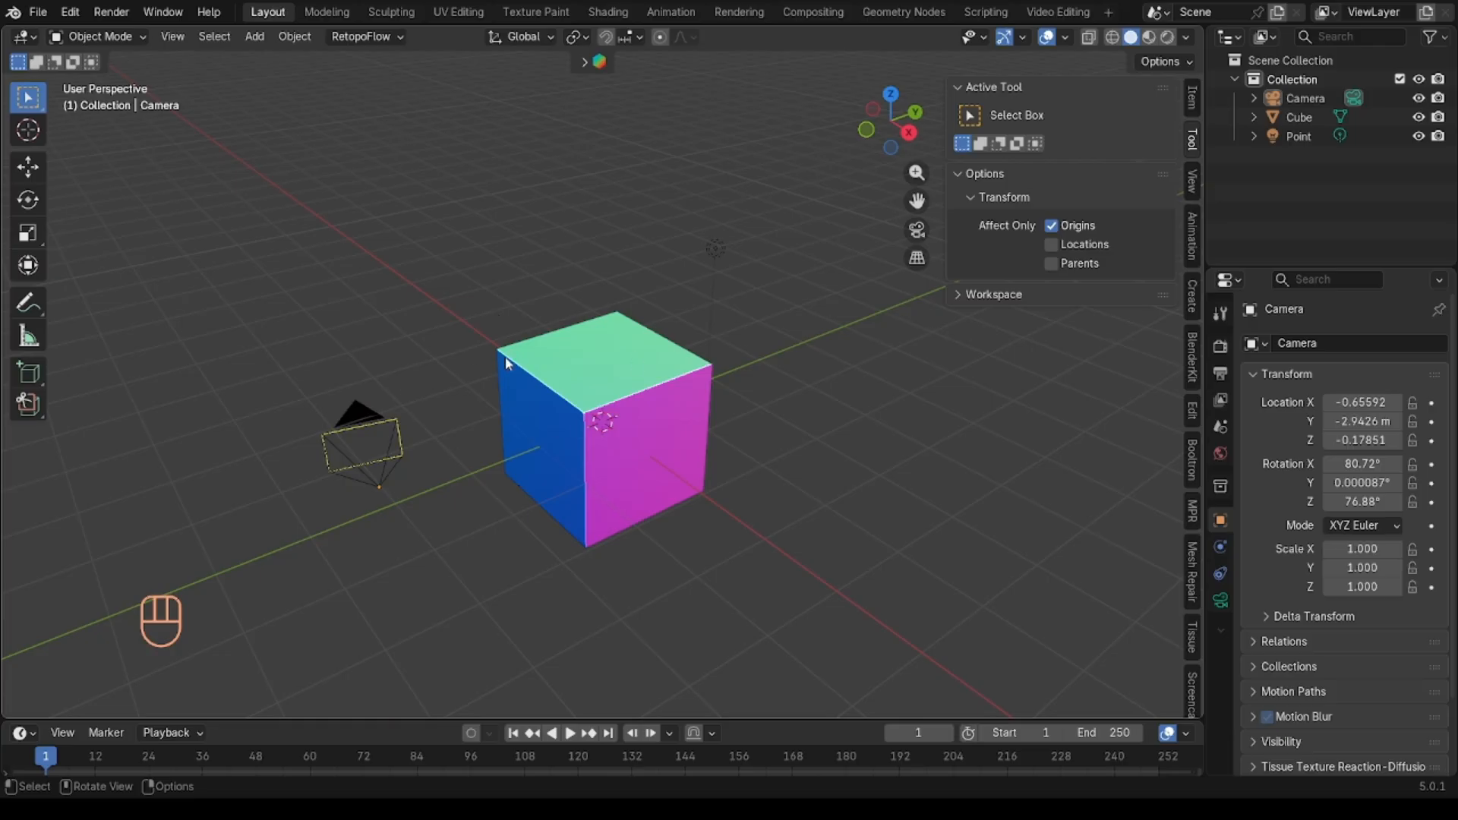
key(a)
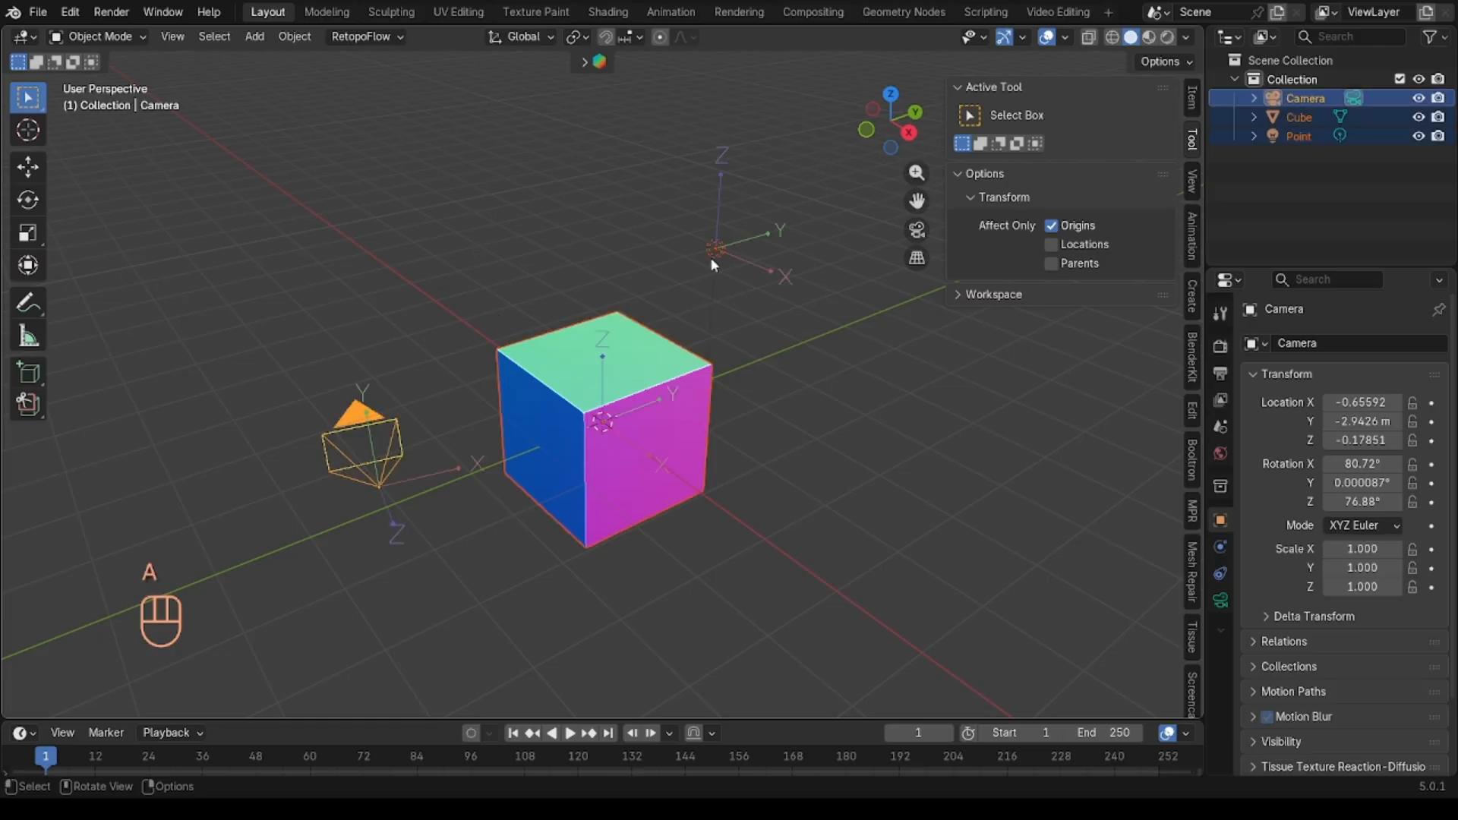
key(Delete)
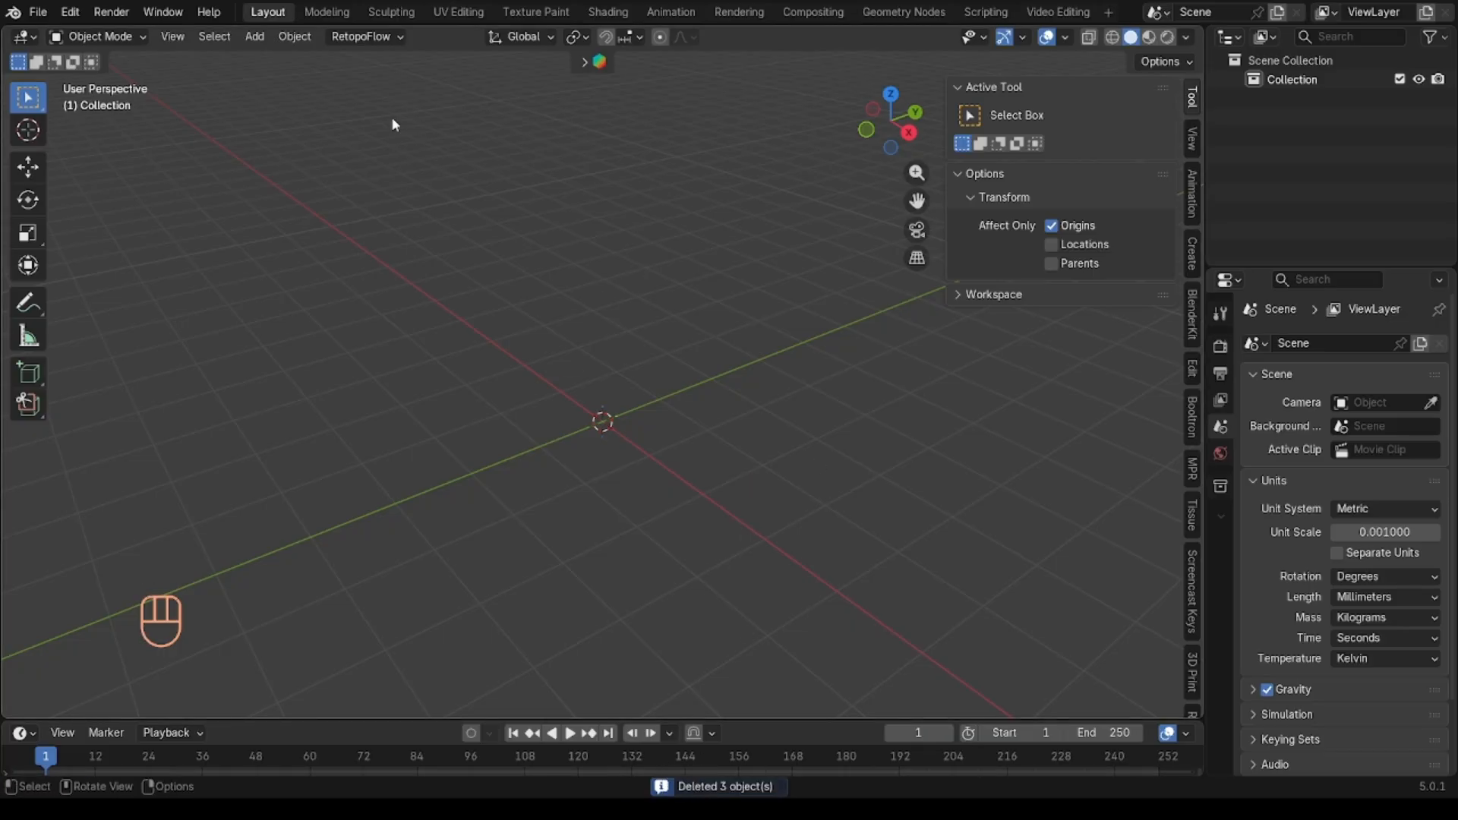
Step: Add a mesh cube at the world origin of the empty scene
middle_drag(384, 186, 646, 251)
click(255, 37)
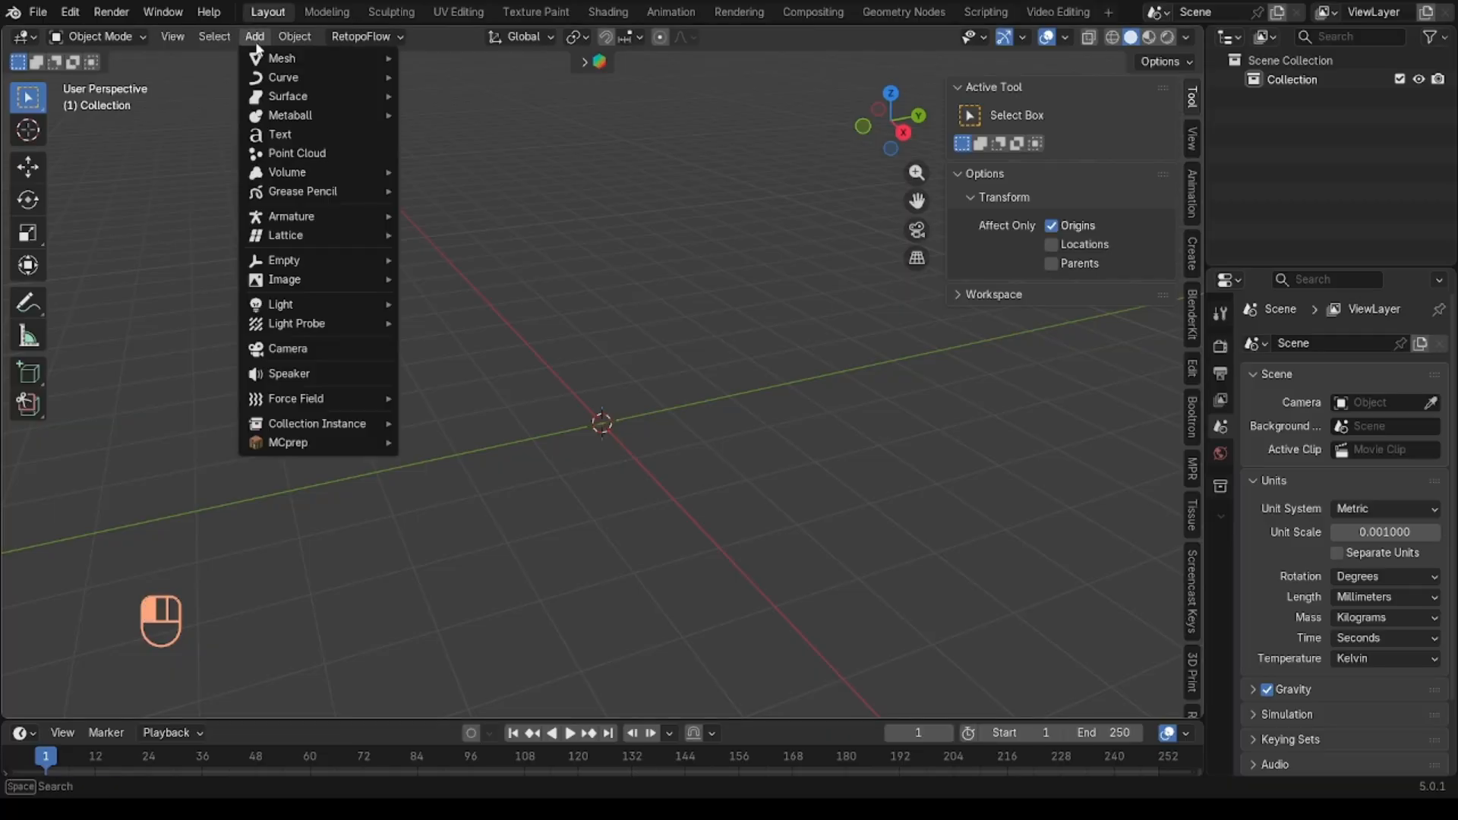
mouse_move(282, 58)
click(458, 102)
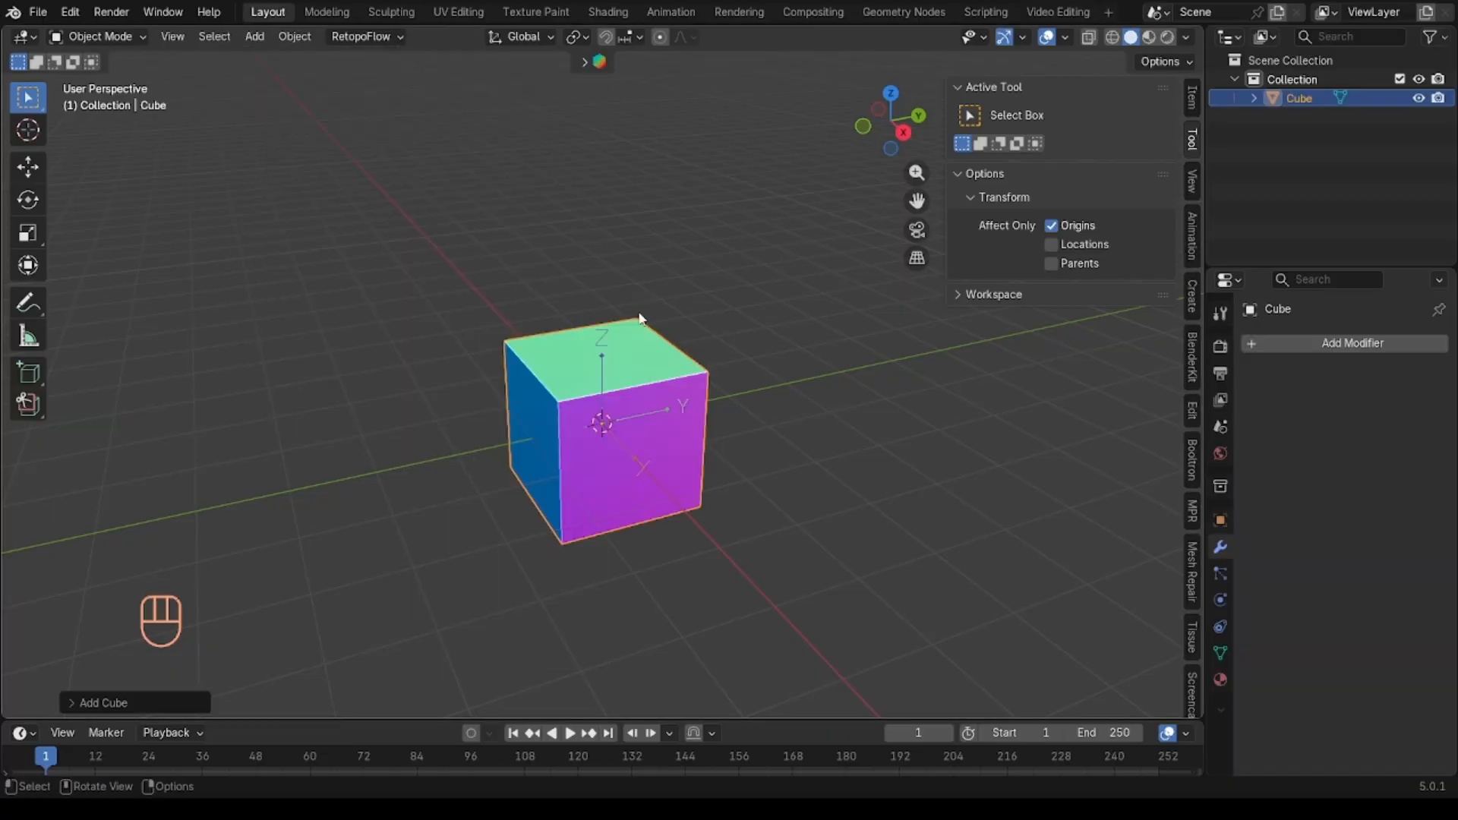
middle_drag(639, 313, 818, 435)
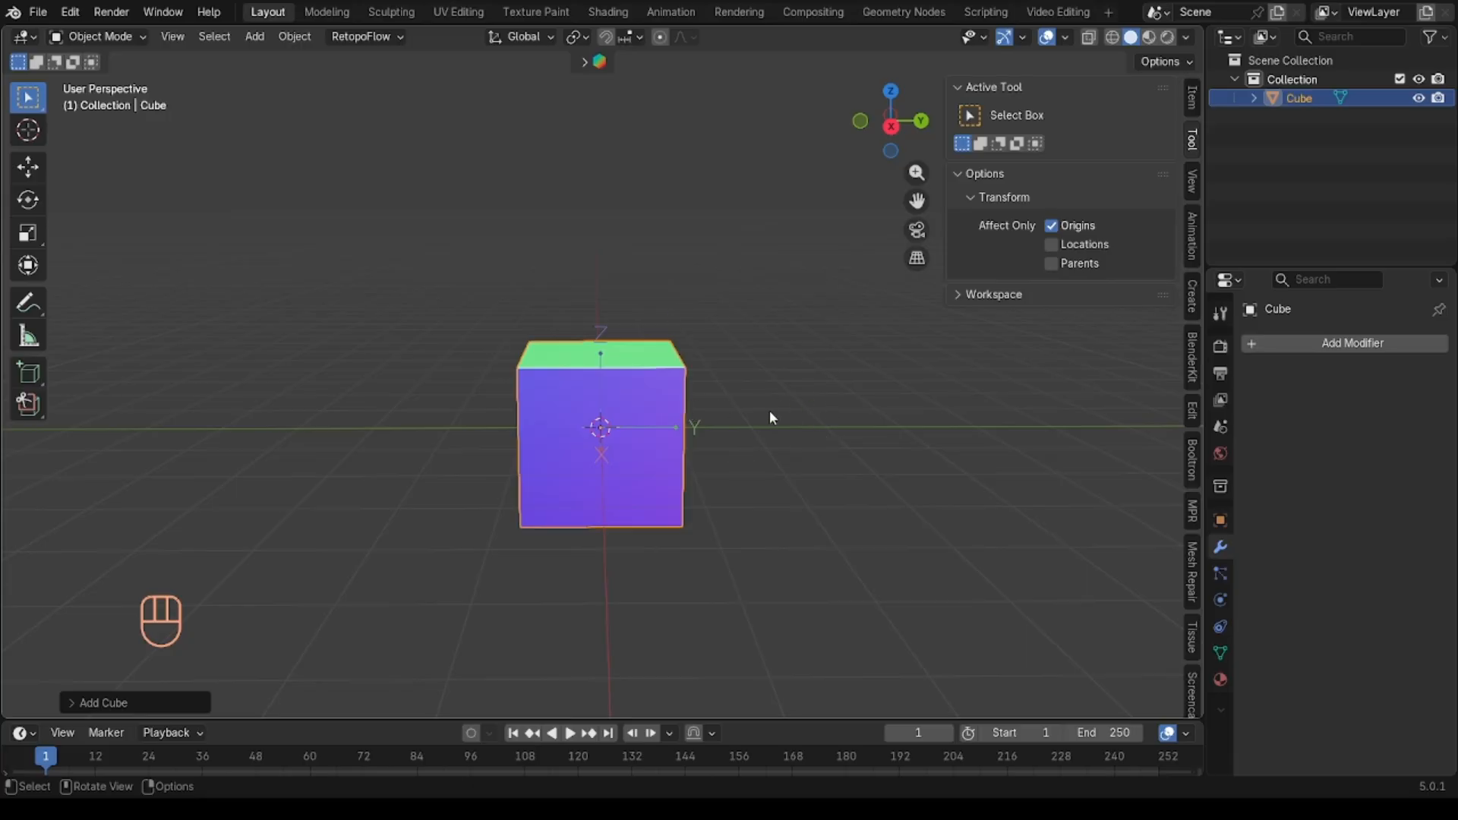
middle_drag(770, 411, 771, 409)
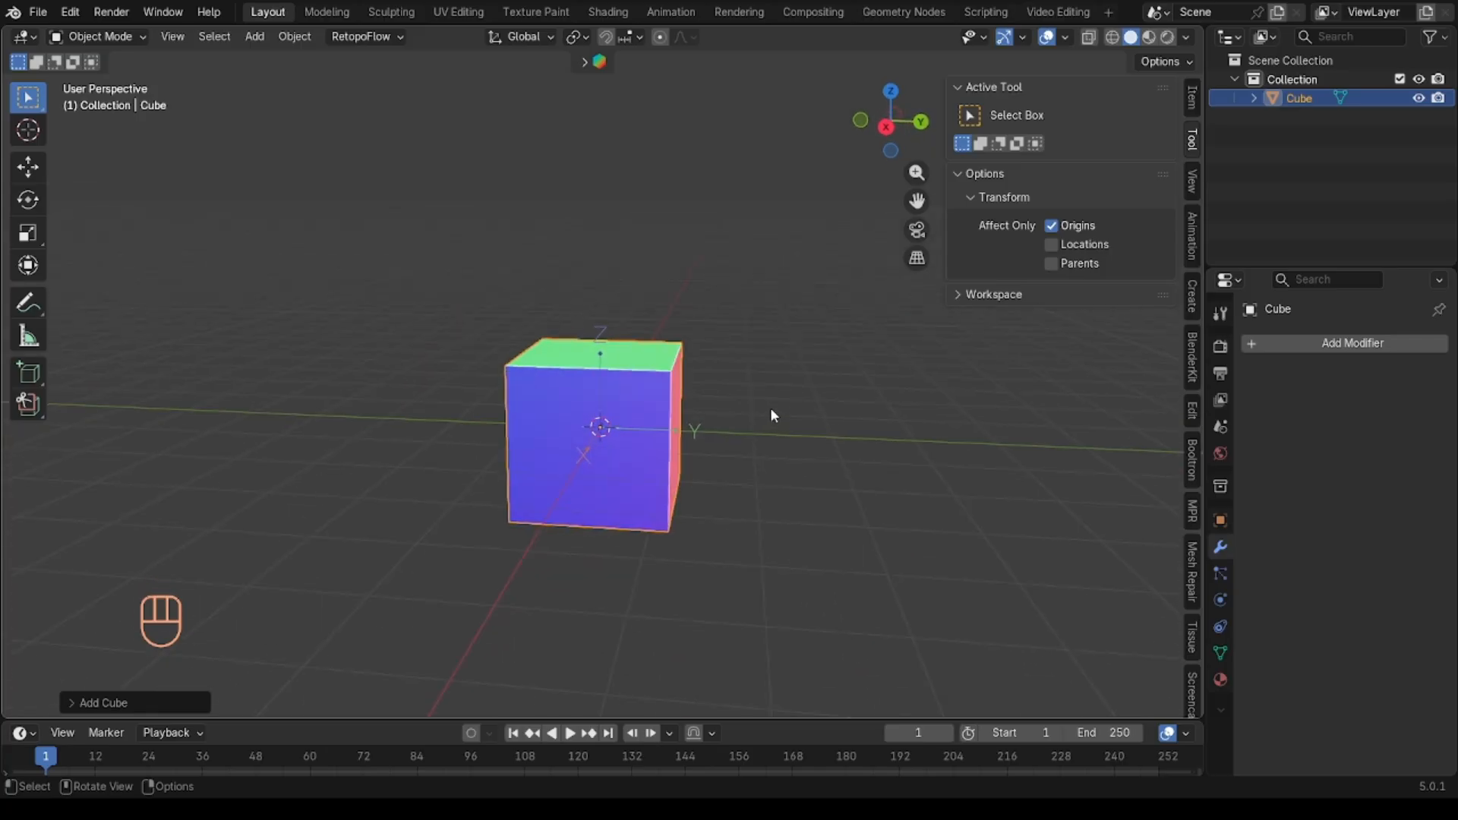
Step: Try a Subdivision Surface modifier with viewport level 2 on the cube and remove it again
click(1346, 344)
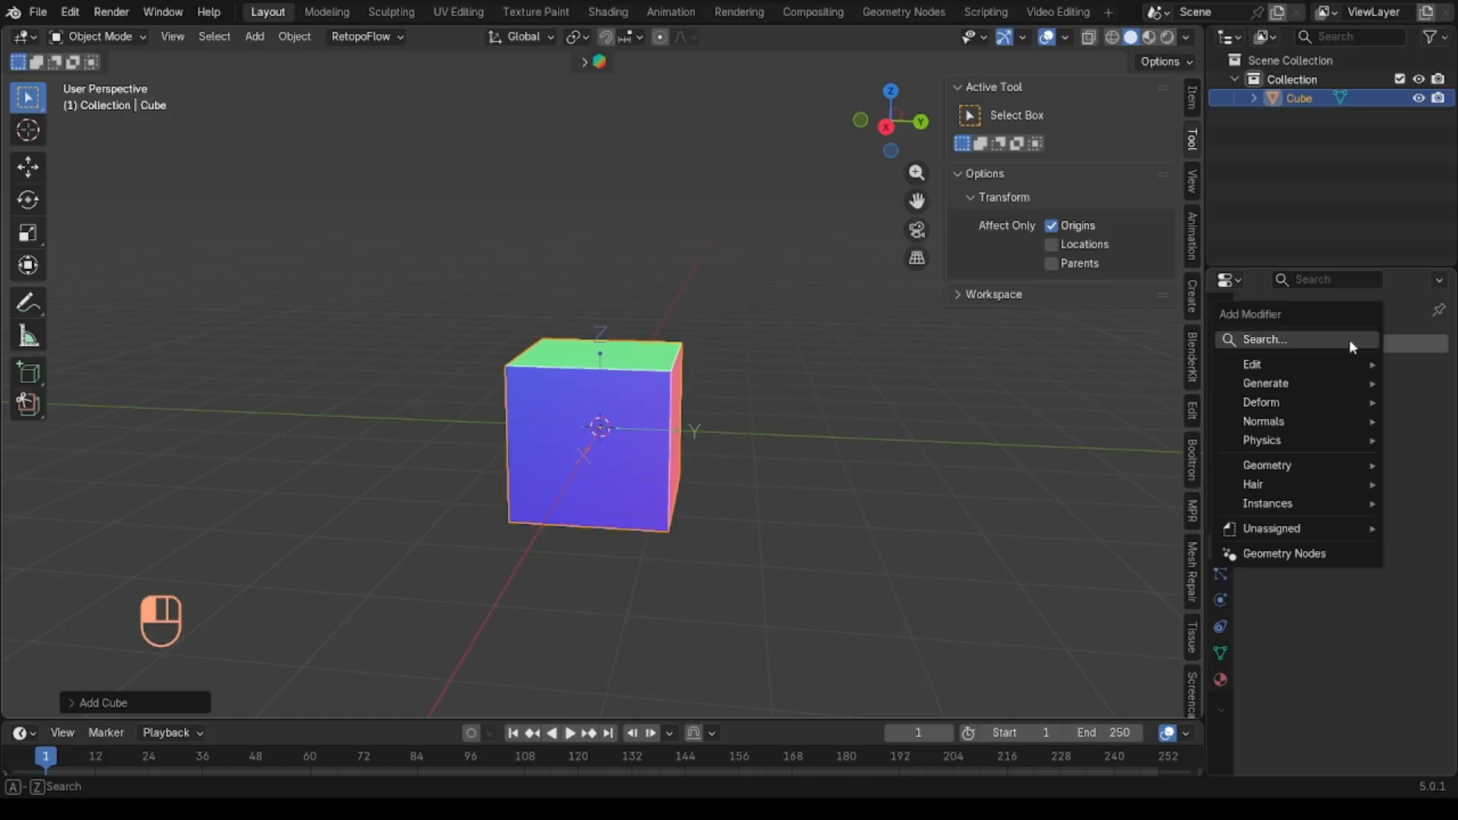
mouse_move(1310, 387)
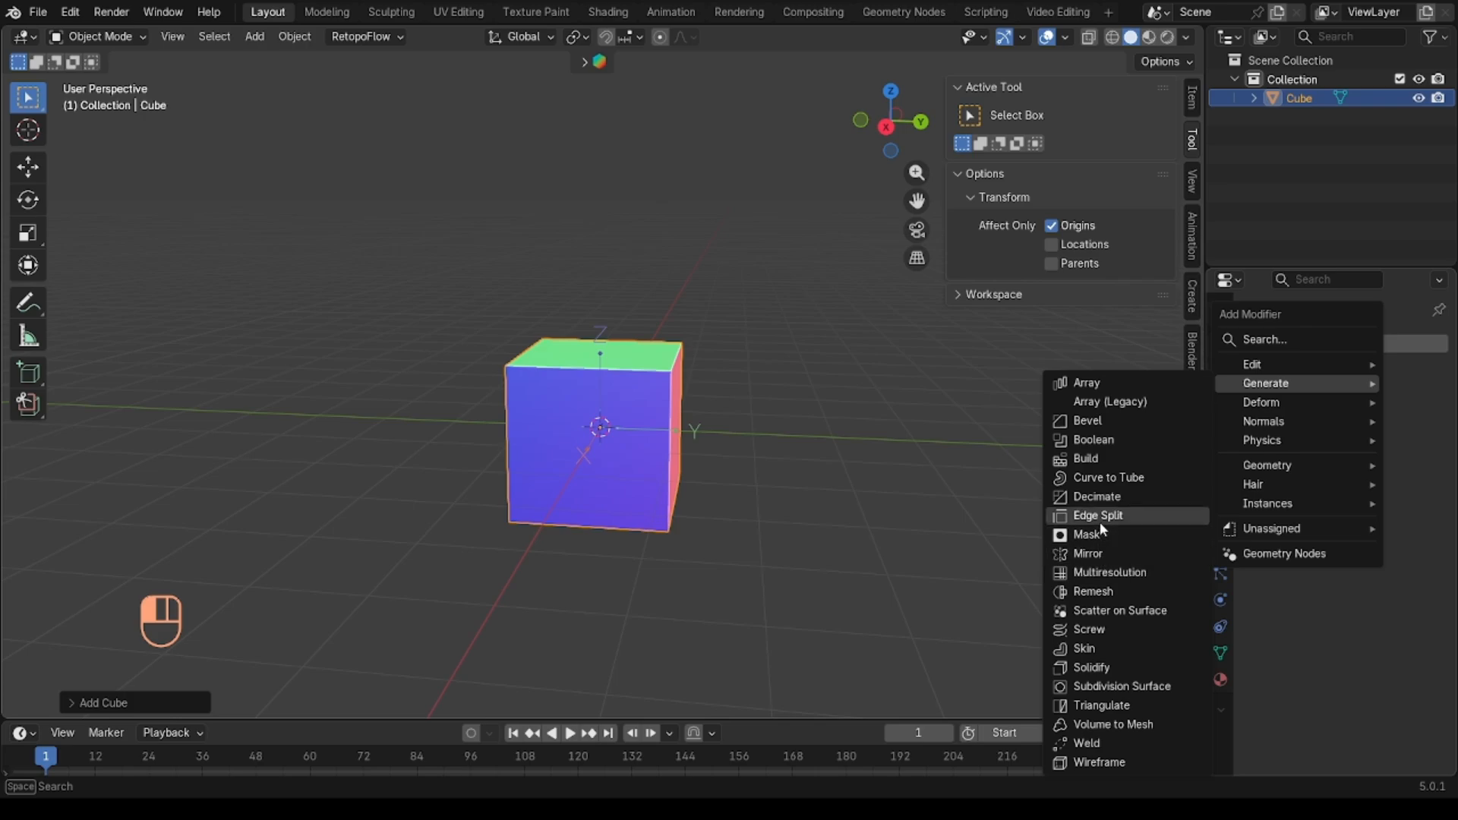
click(1119, 691)
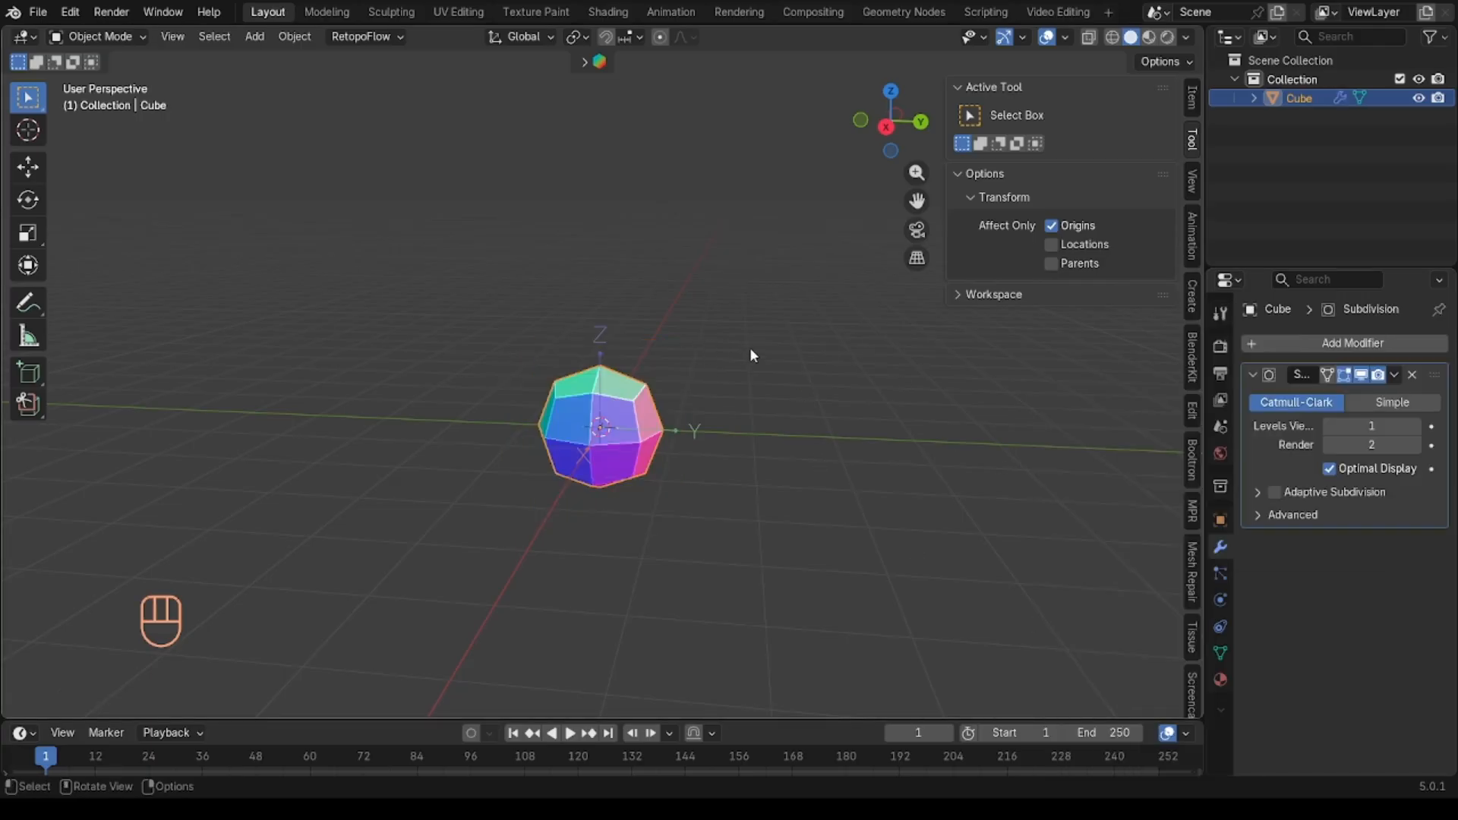
click(1417, 427)
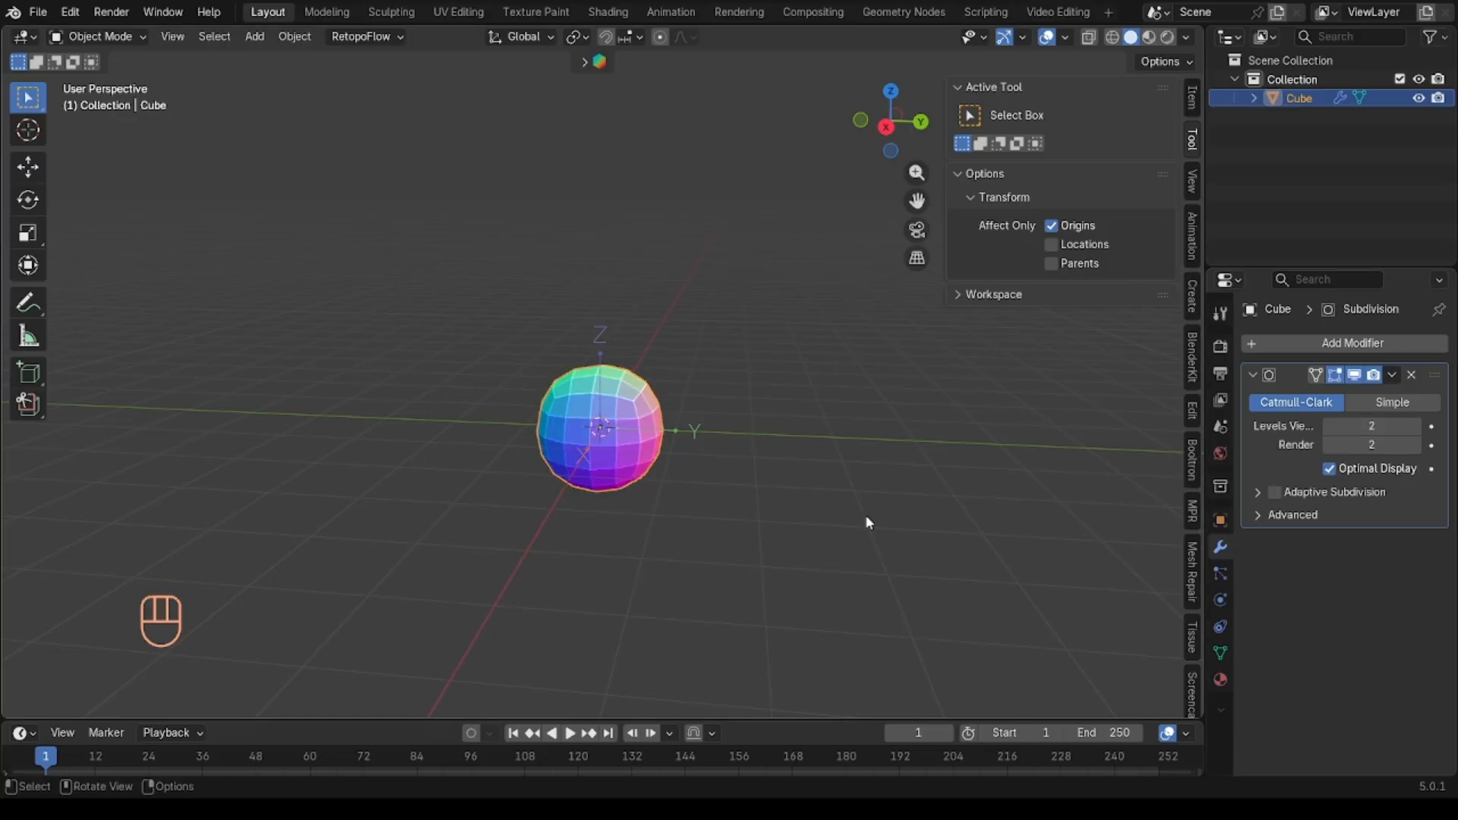
middle_drag(866, 521, 669, 477)
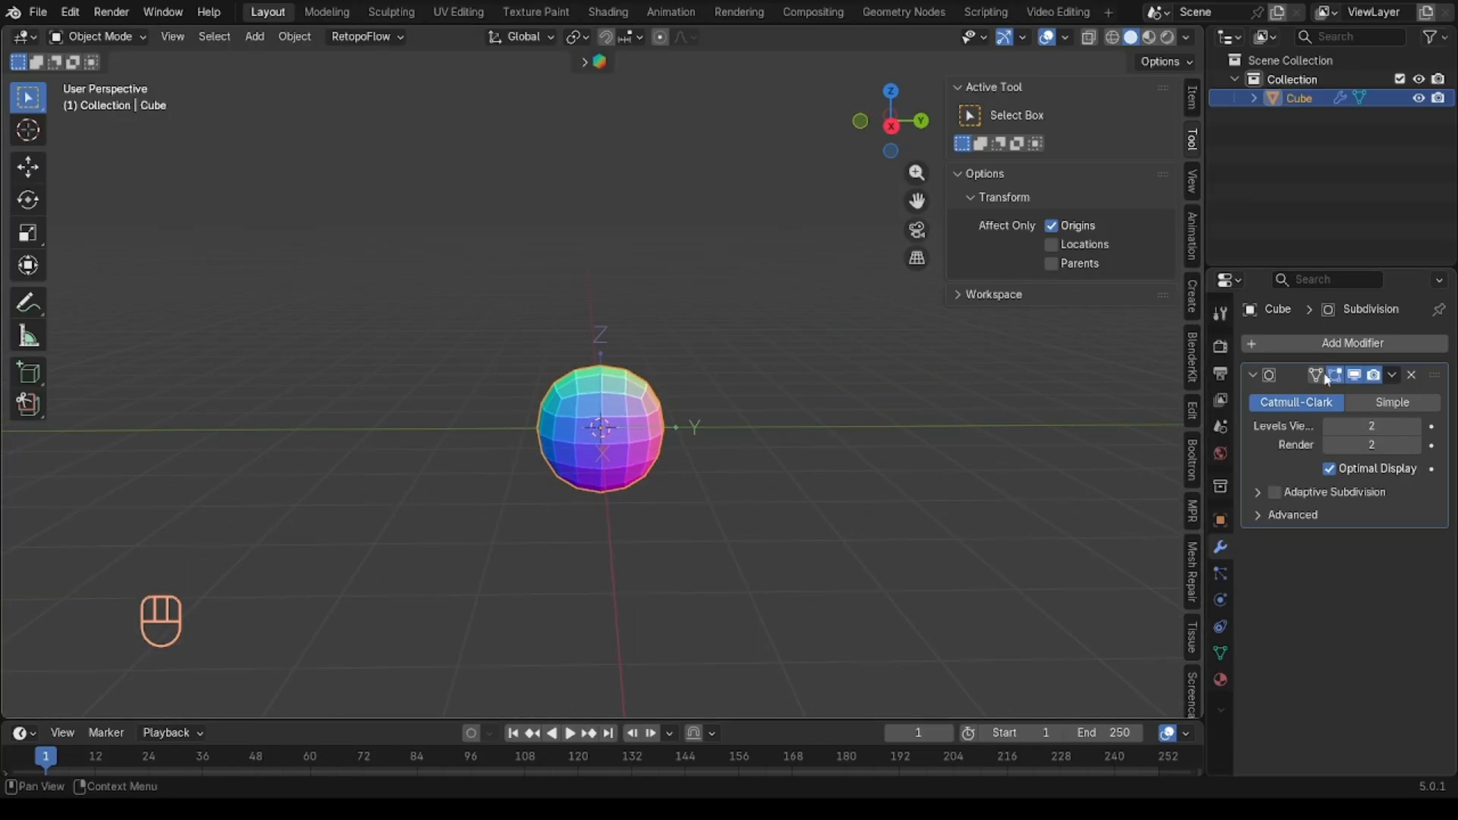
click(1412, 375)
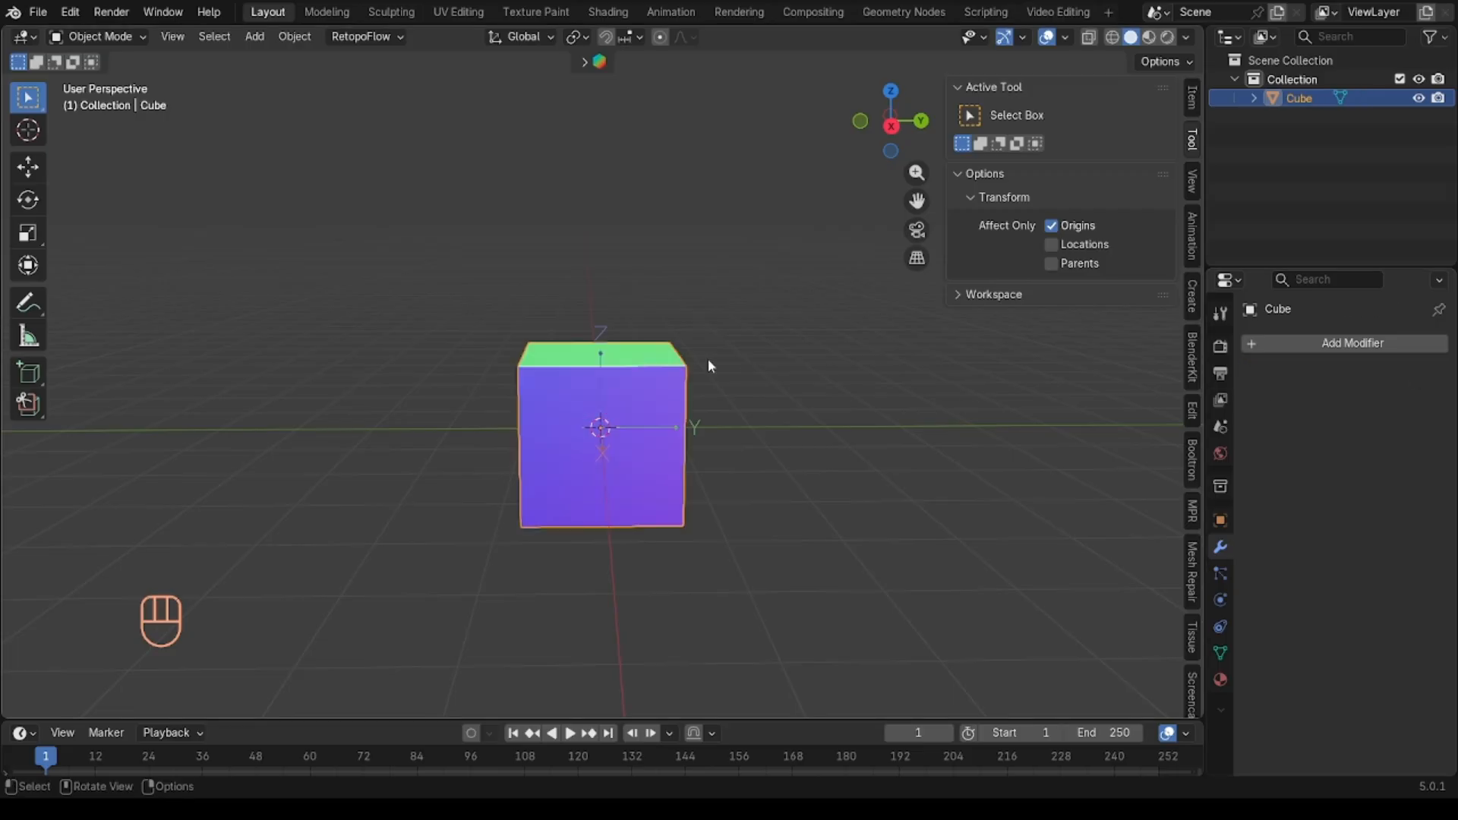
Step: Give the cube a Catmull-Clark subdivision with a viewport level of 2
middle_drag(589, 449, 581, 439)
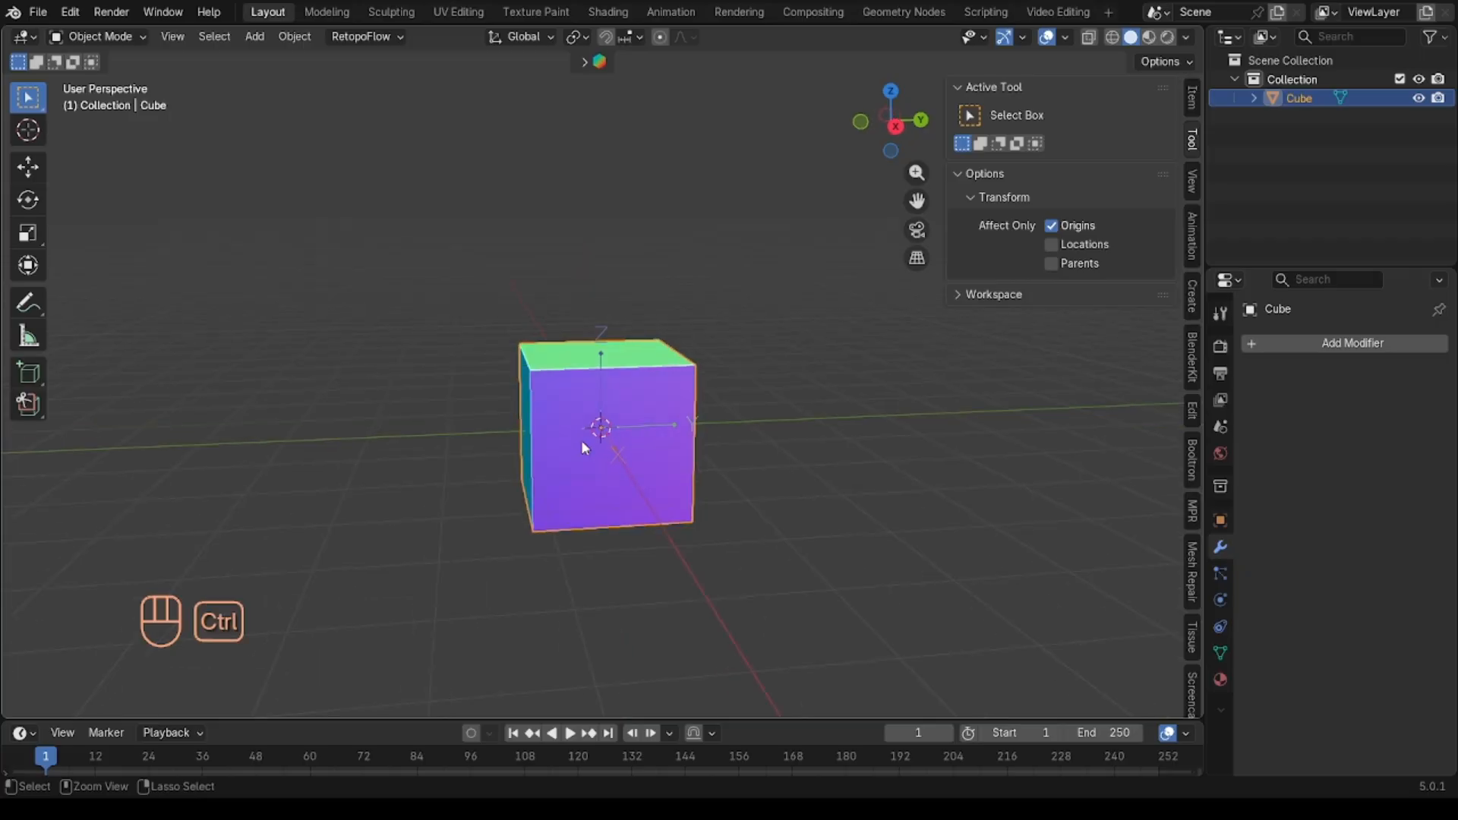
key(ctrl+2)
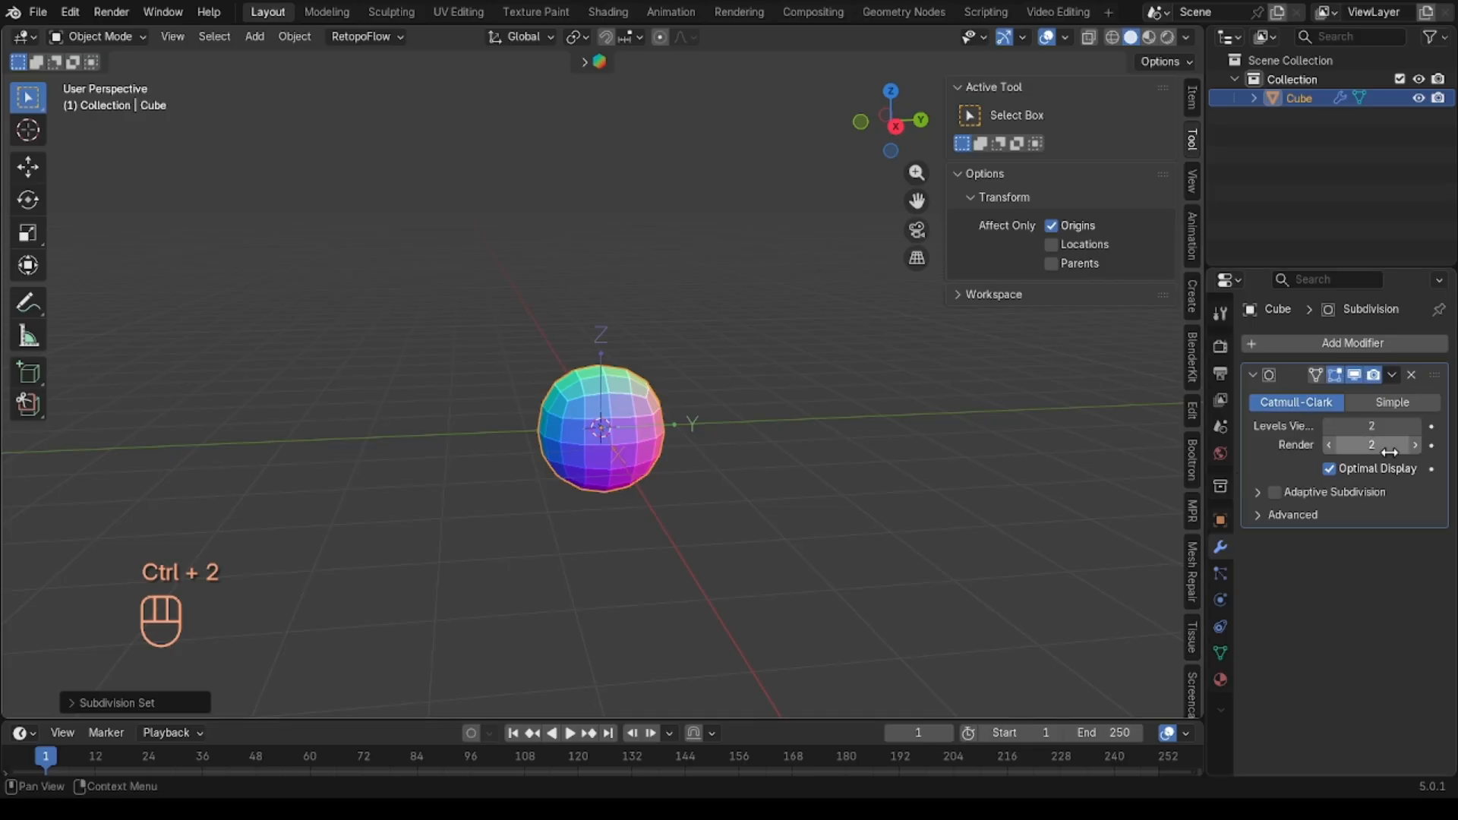
click(1267, 375)
click(1272, 374)
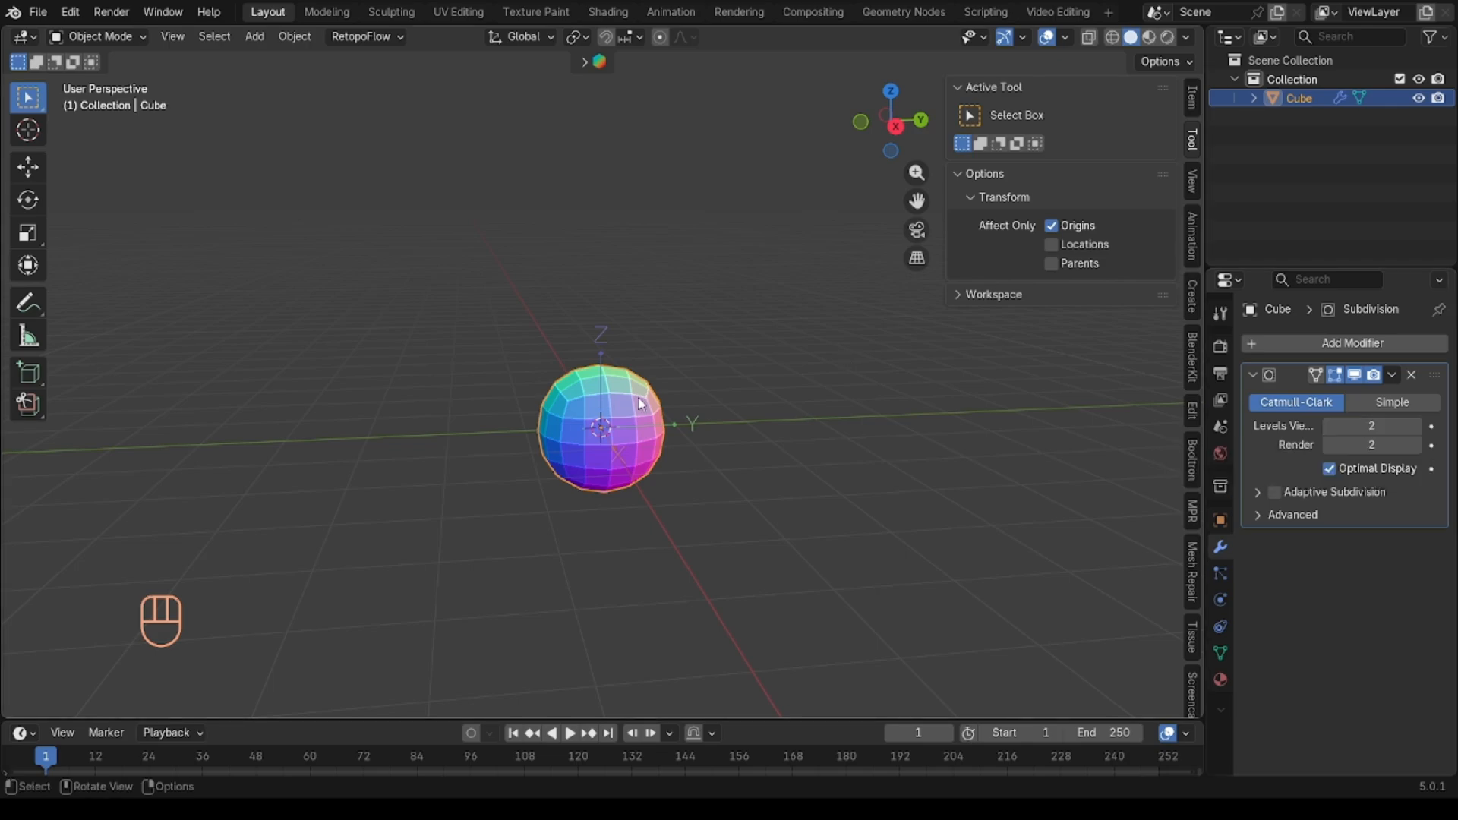
Step: Step the cube's viewport subdivision level up through 3, 4, 5 and higher, and back down to 2
key(ctrl)
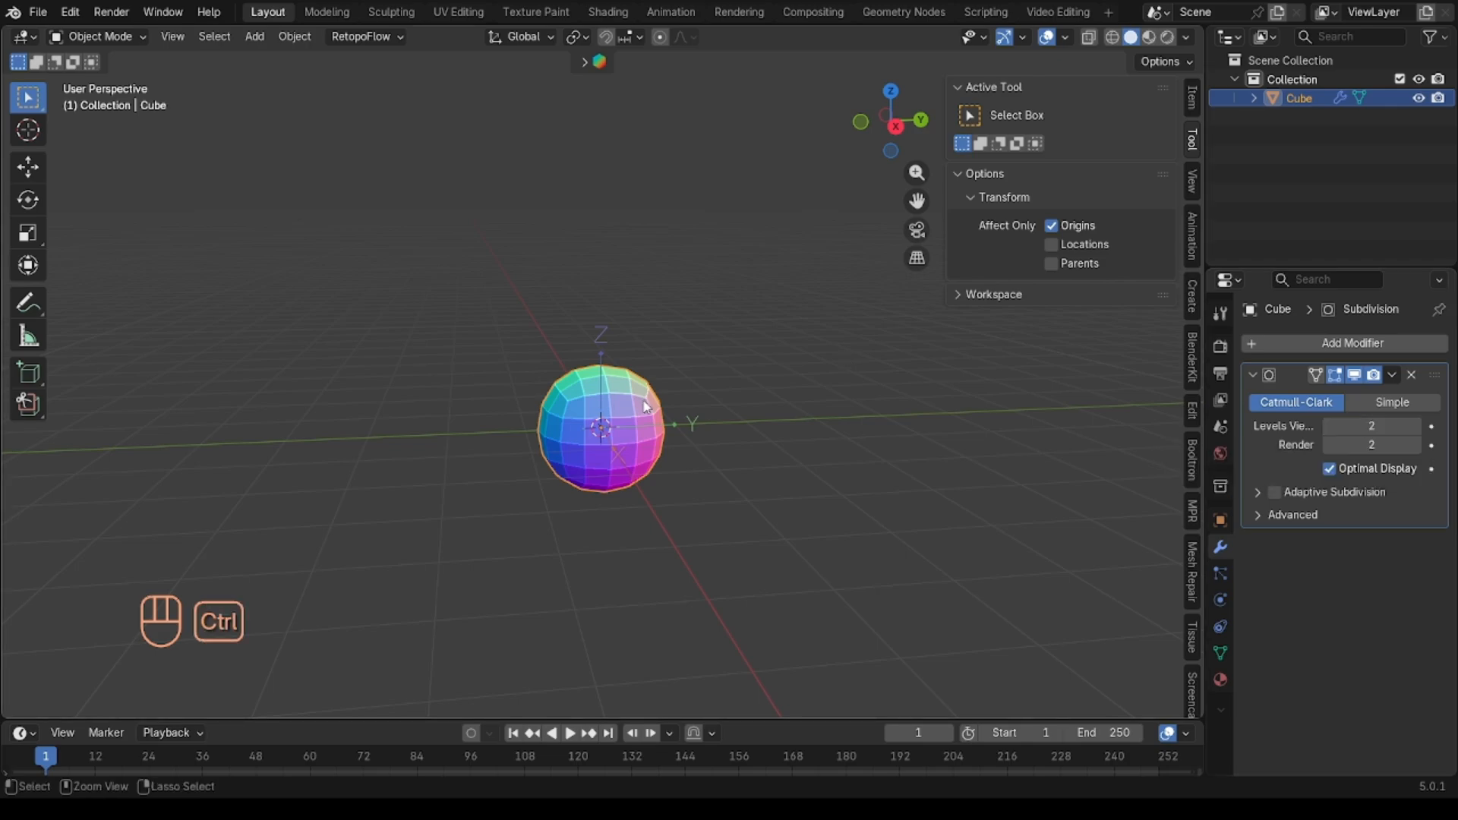
key(ctrl+3)
key(ctrl+4)
key(ctrl+5)
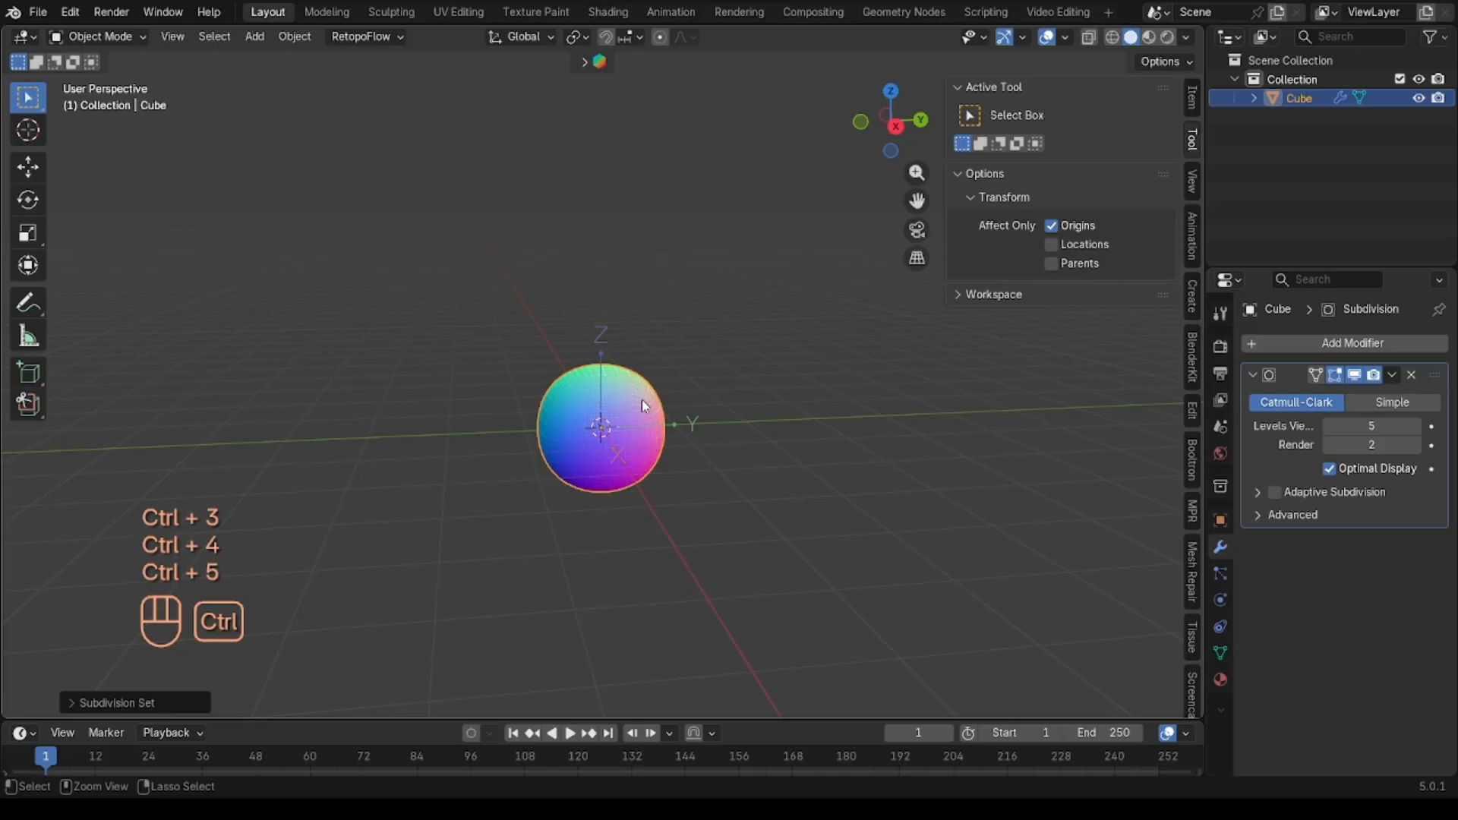
key(ctrl+6)
key(ctrl+7)
key(ctrl+6)
key(ctrl+5)
key(ctrl+4)
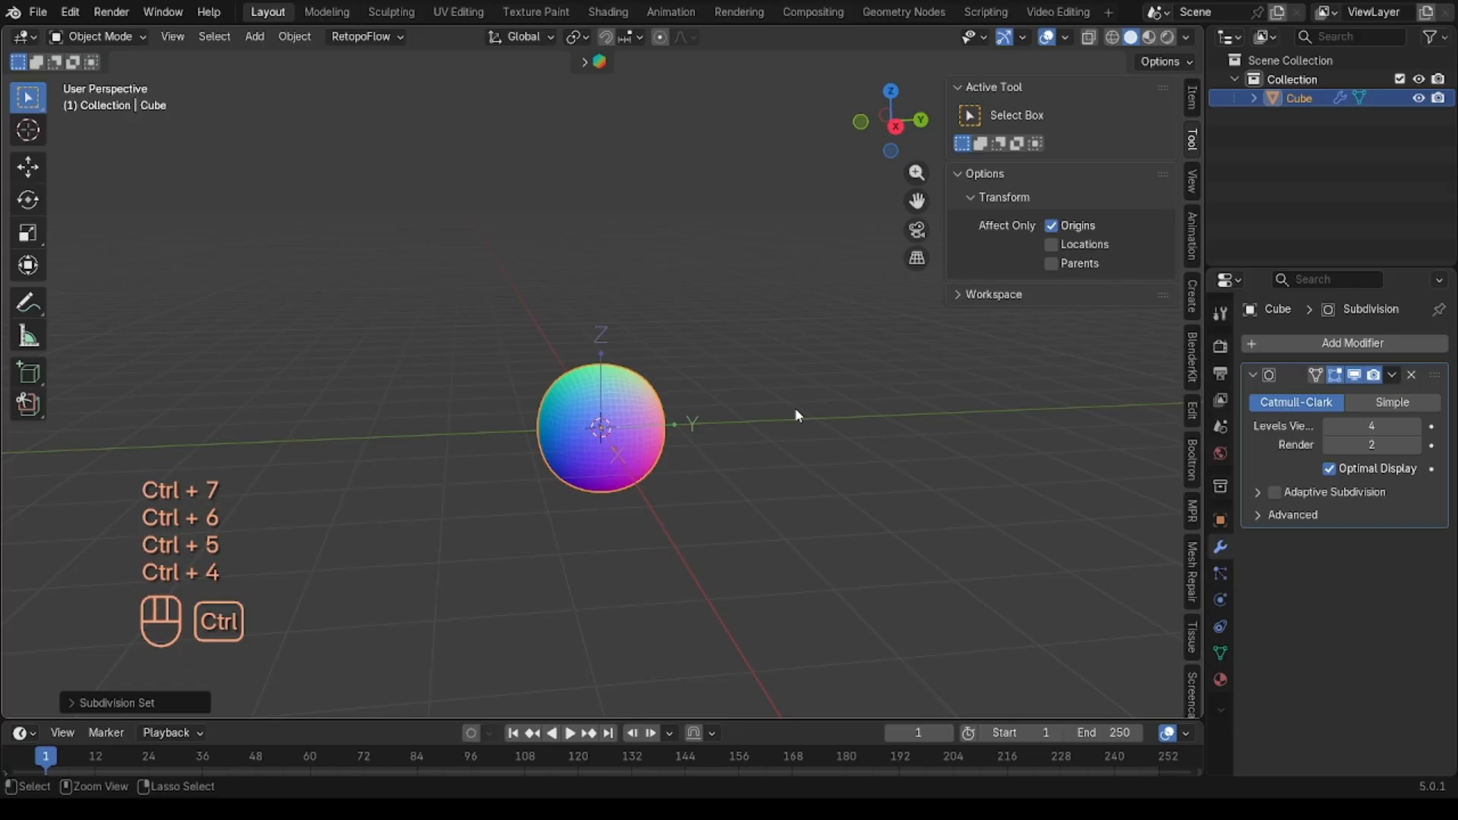
key(ctrl+3)
key(ctrl+2)
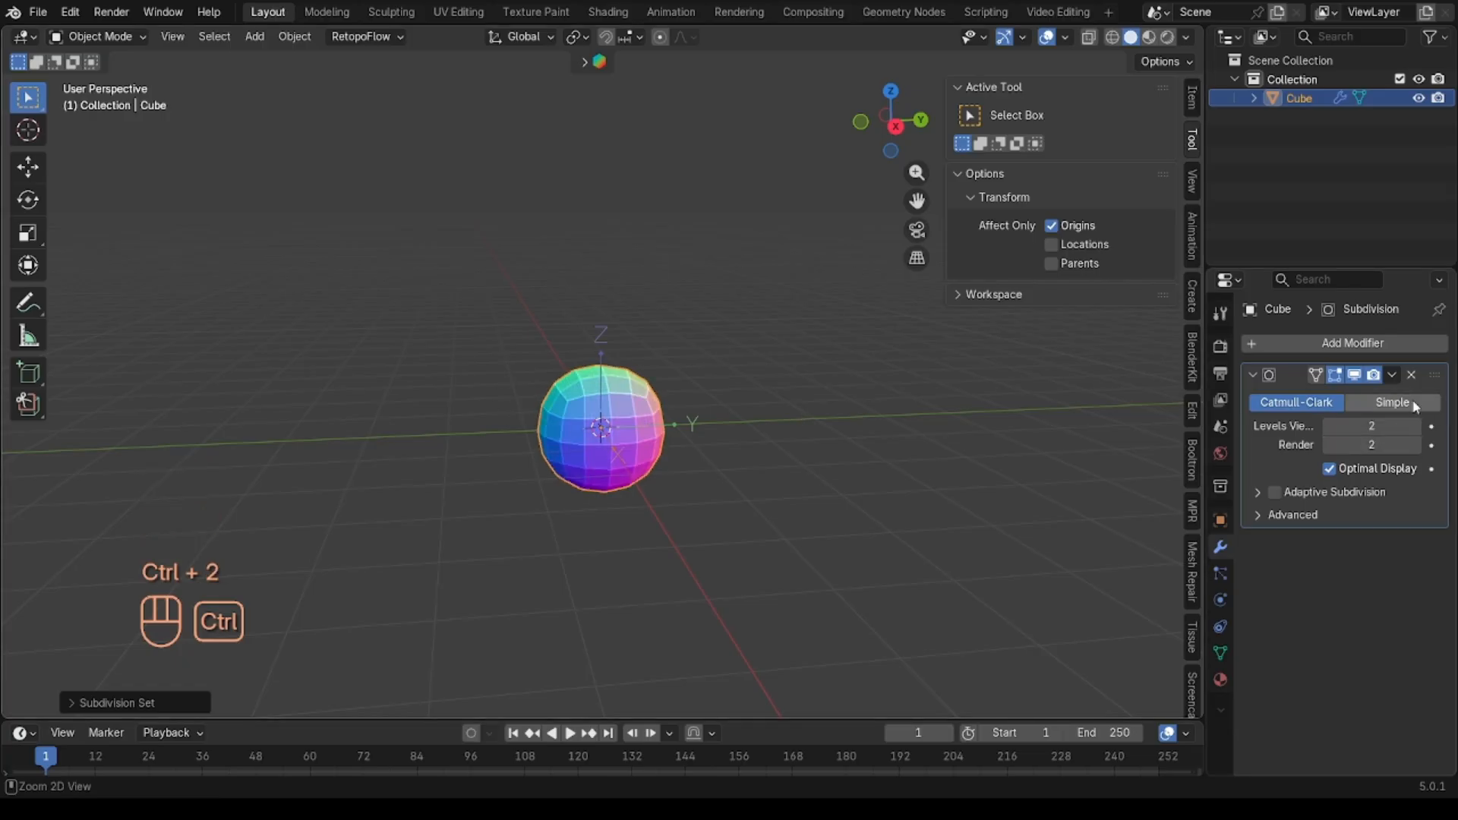
Step: Set the Subdivision modifier's render level to 3
middle_drag(764, 400, 835, 400)
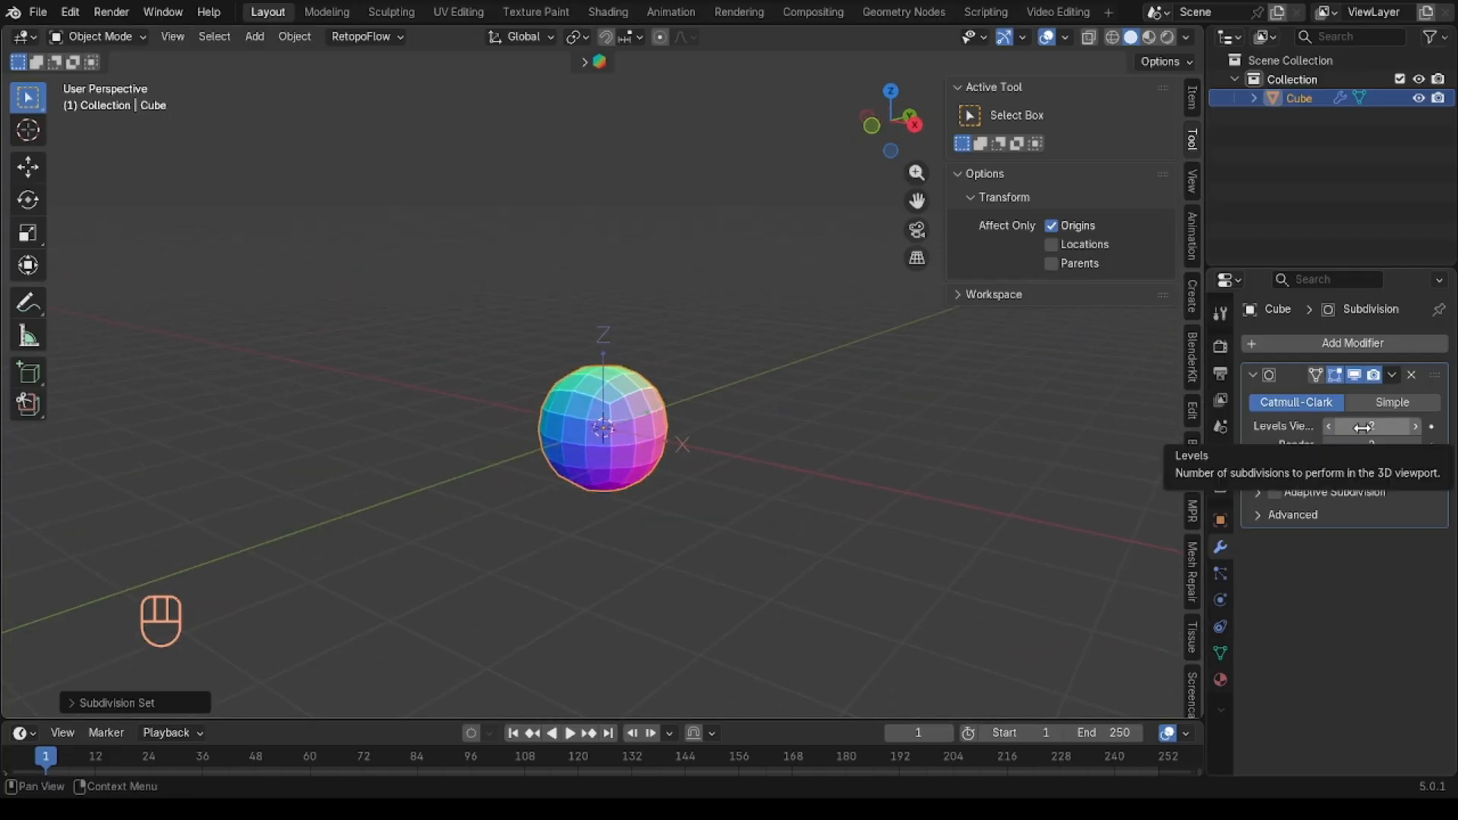
click(1414, 446)
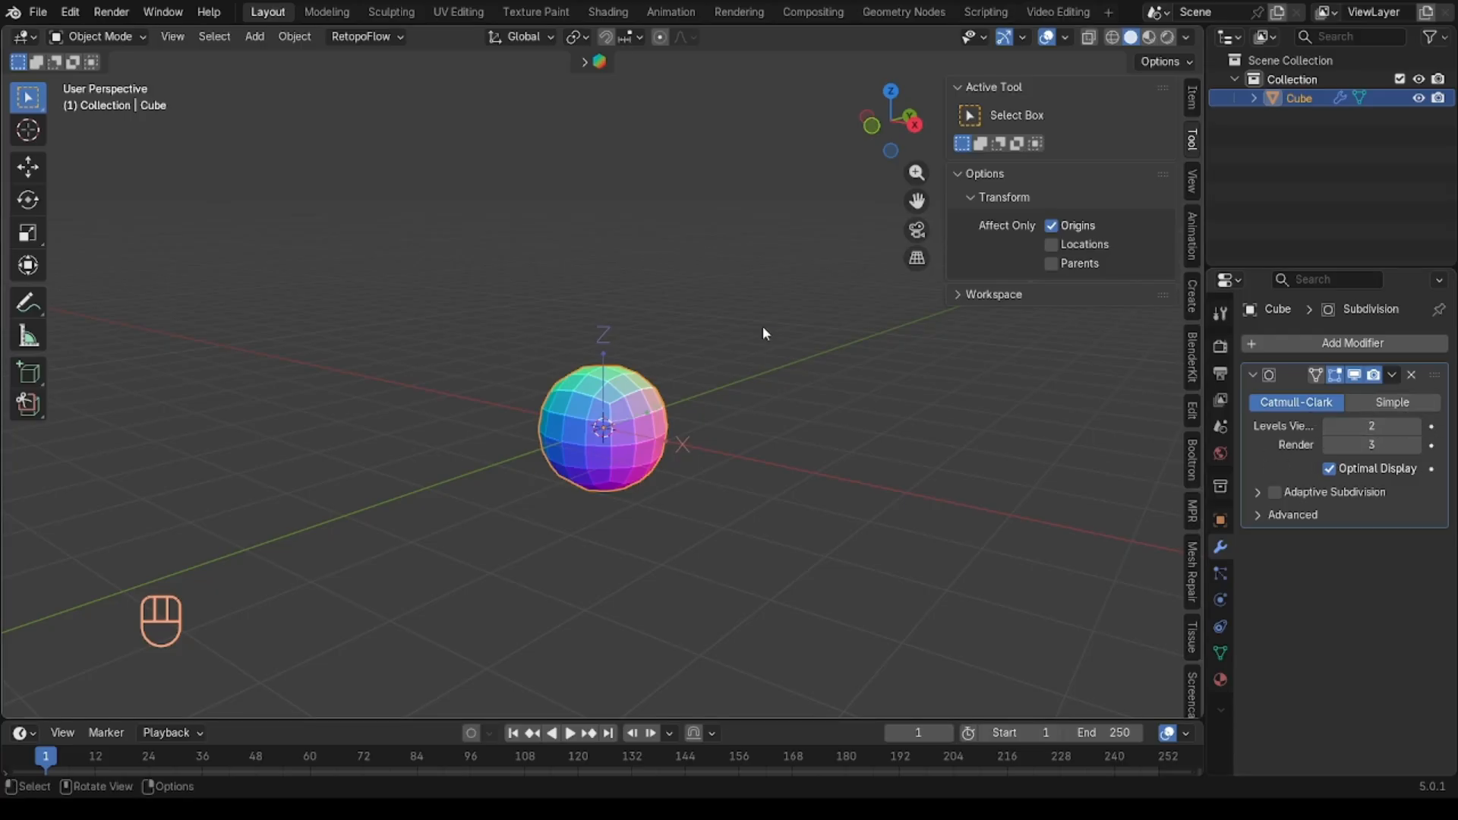
middle_drag(762, 326, 666, 423)
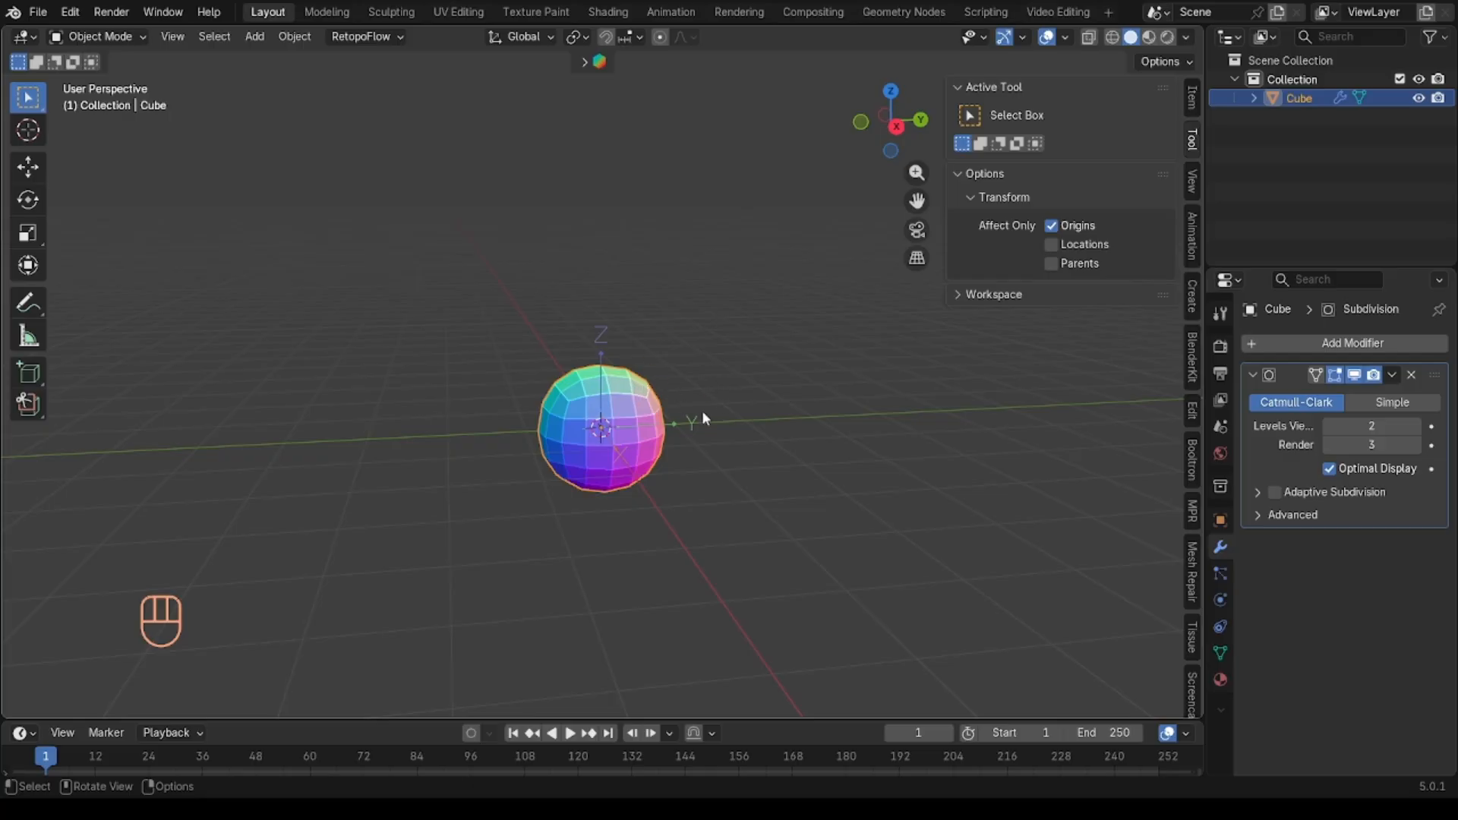
Step: Switch the cube between Edit Mode and Object Mode, ending in Edit Mode
key(Tab)
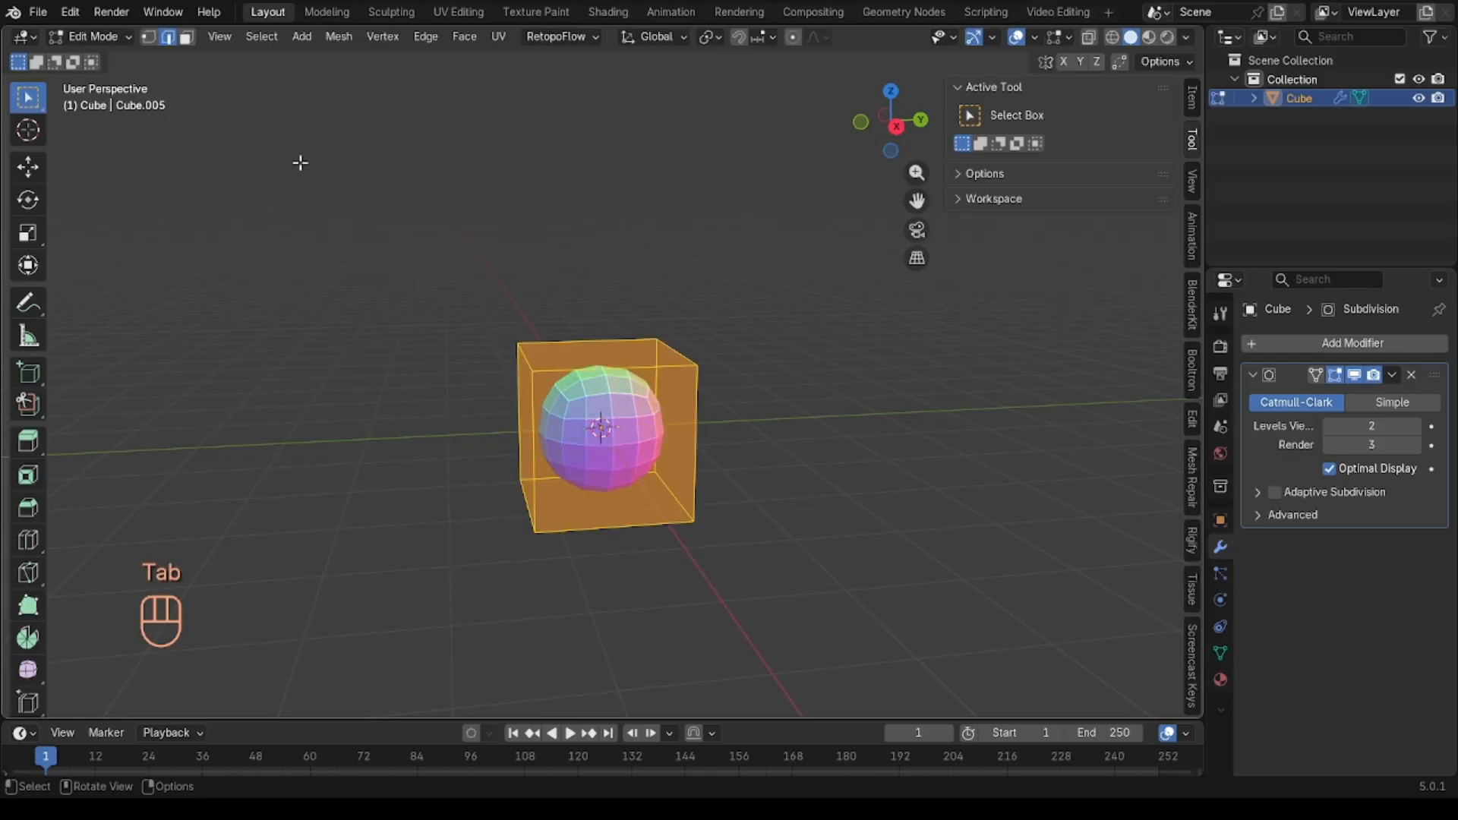
click(97, 38)
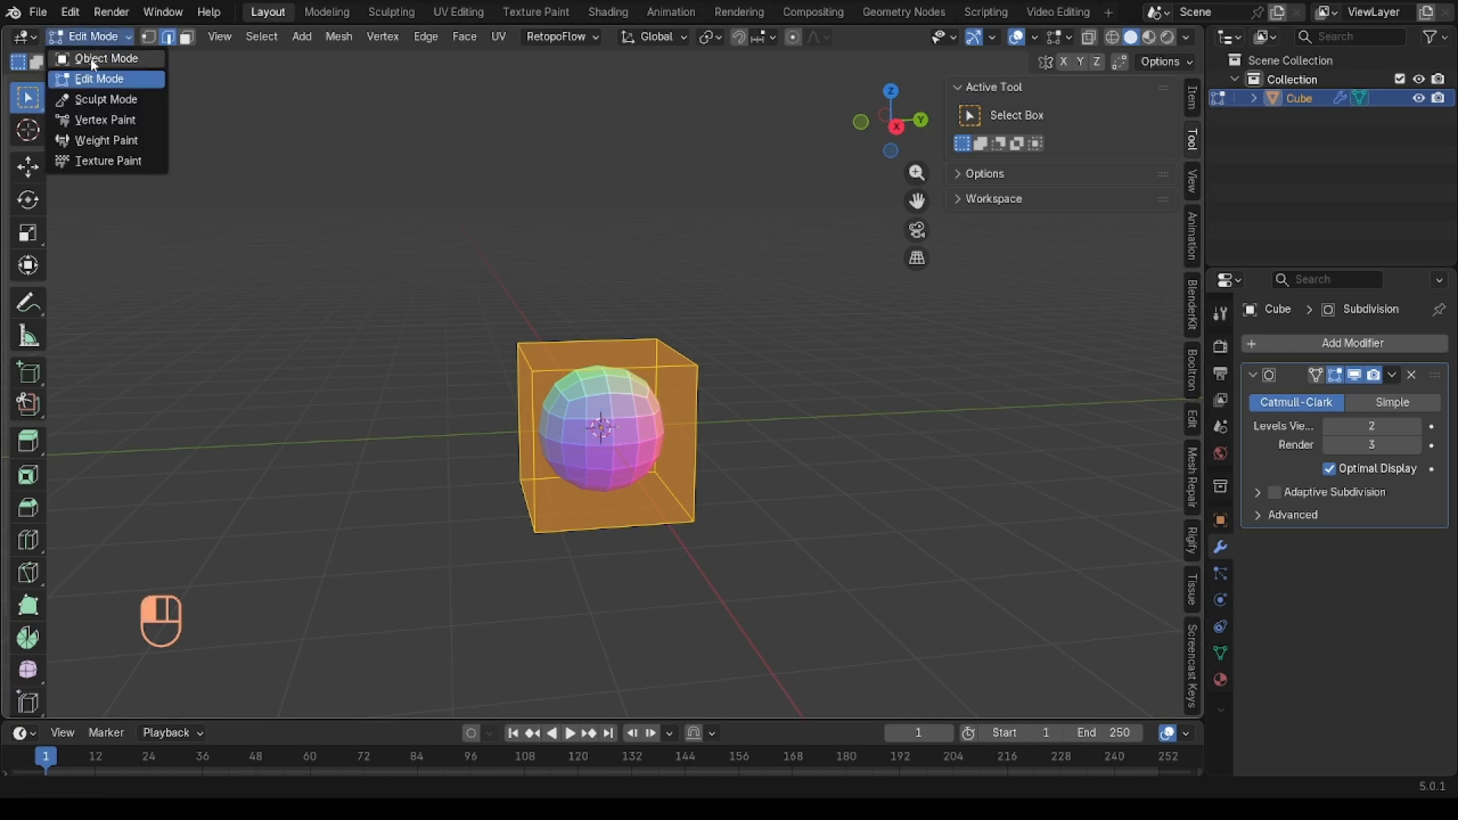
click(93, 59)
click(91, 38)
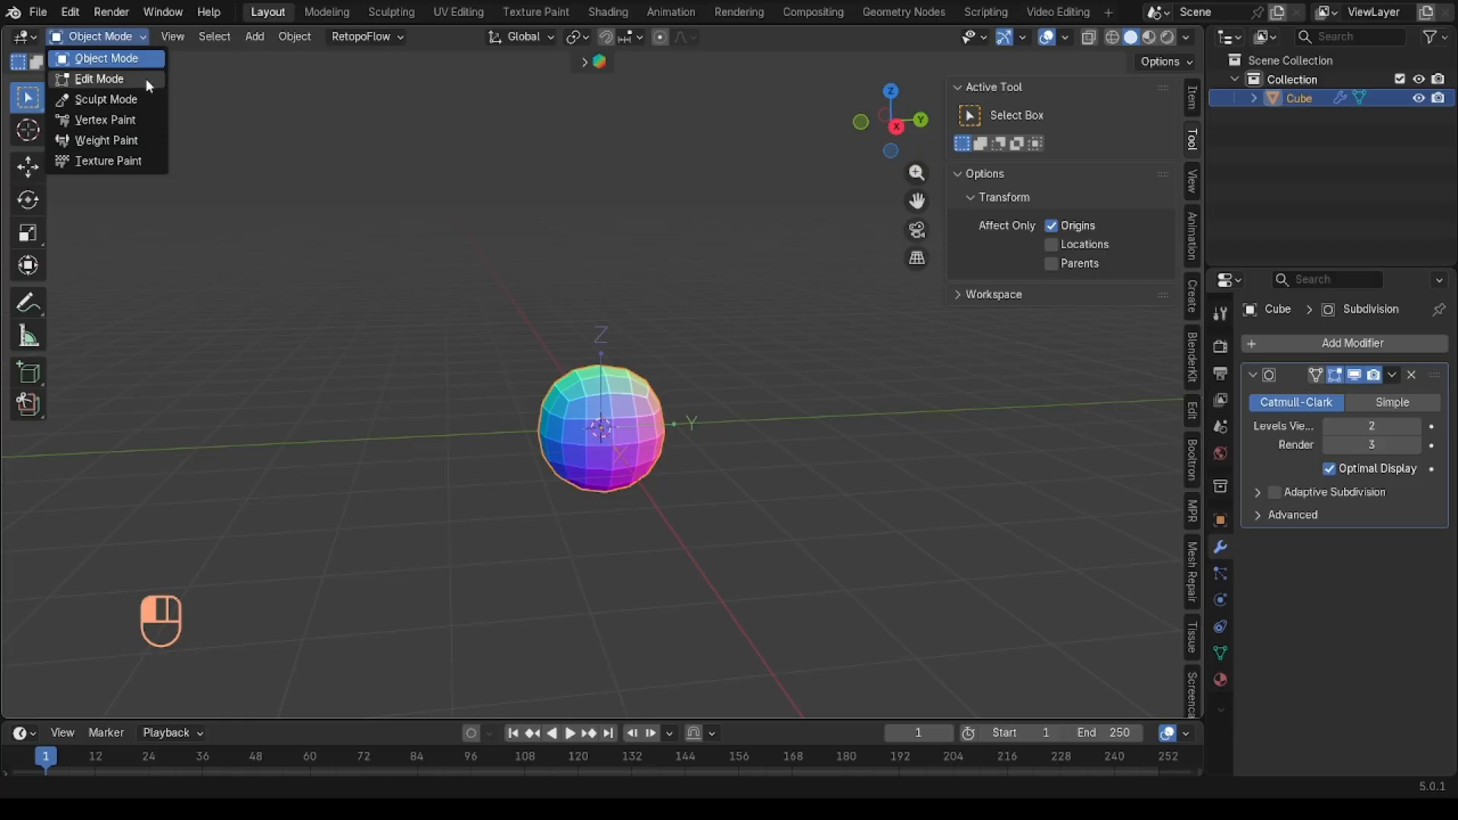
click(78, 83)
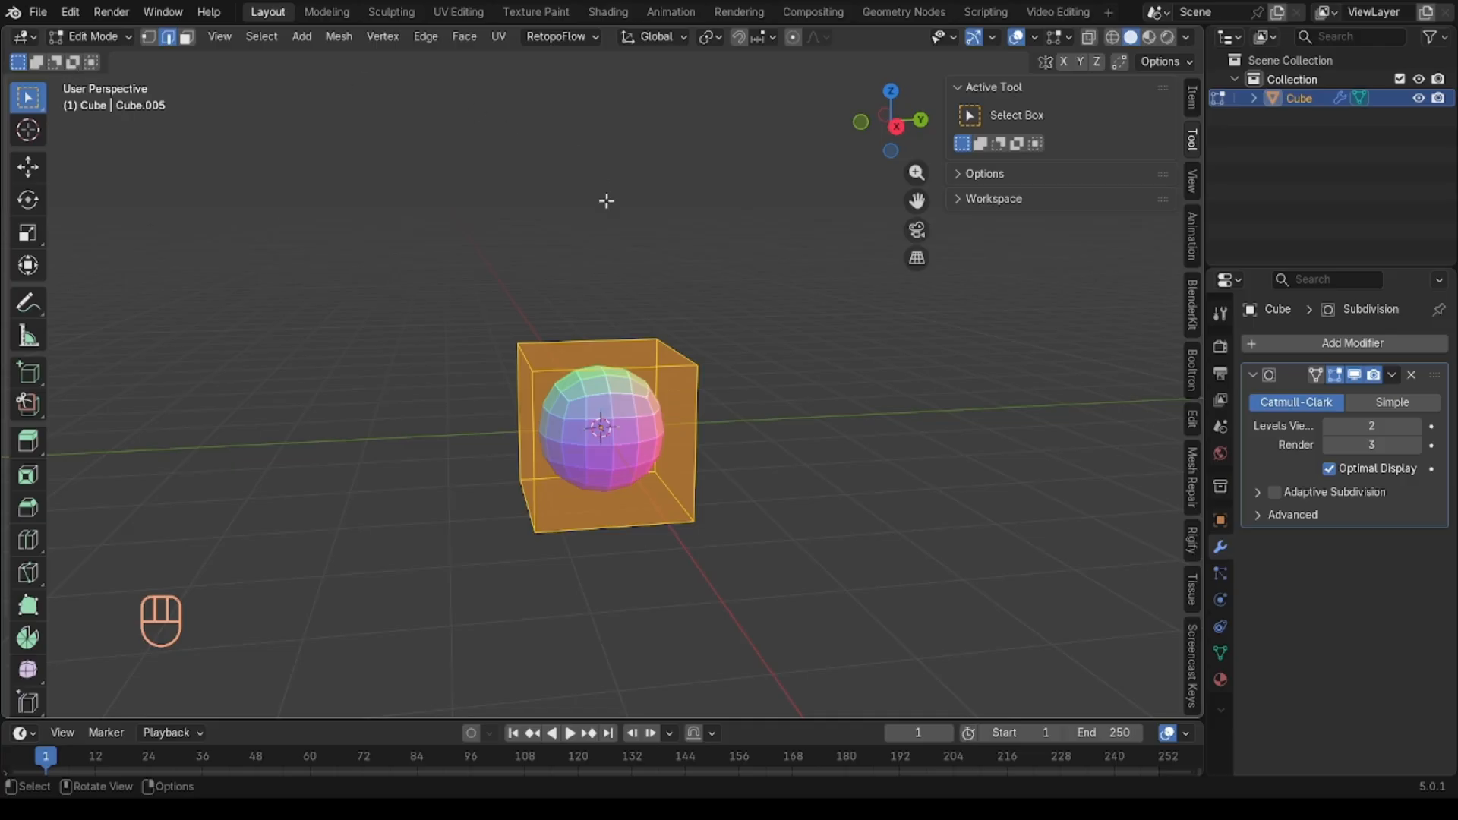
mouse_move(606, 202)
middle_down()
mouse_move(616, 216)
mouse_move(605, 202)
middle_up()
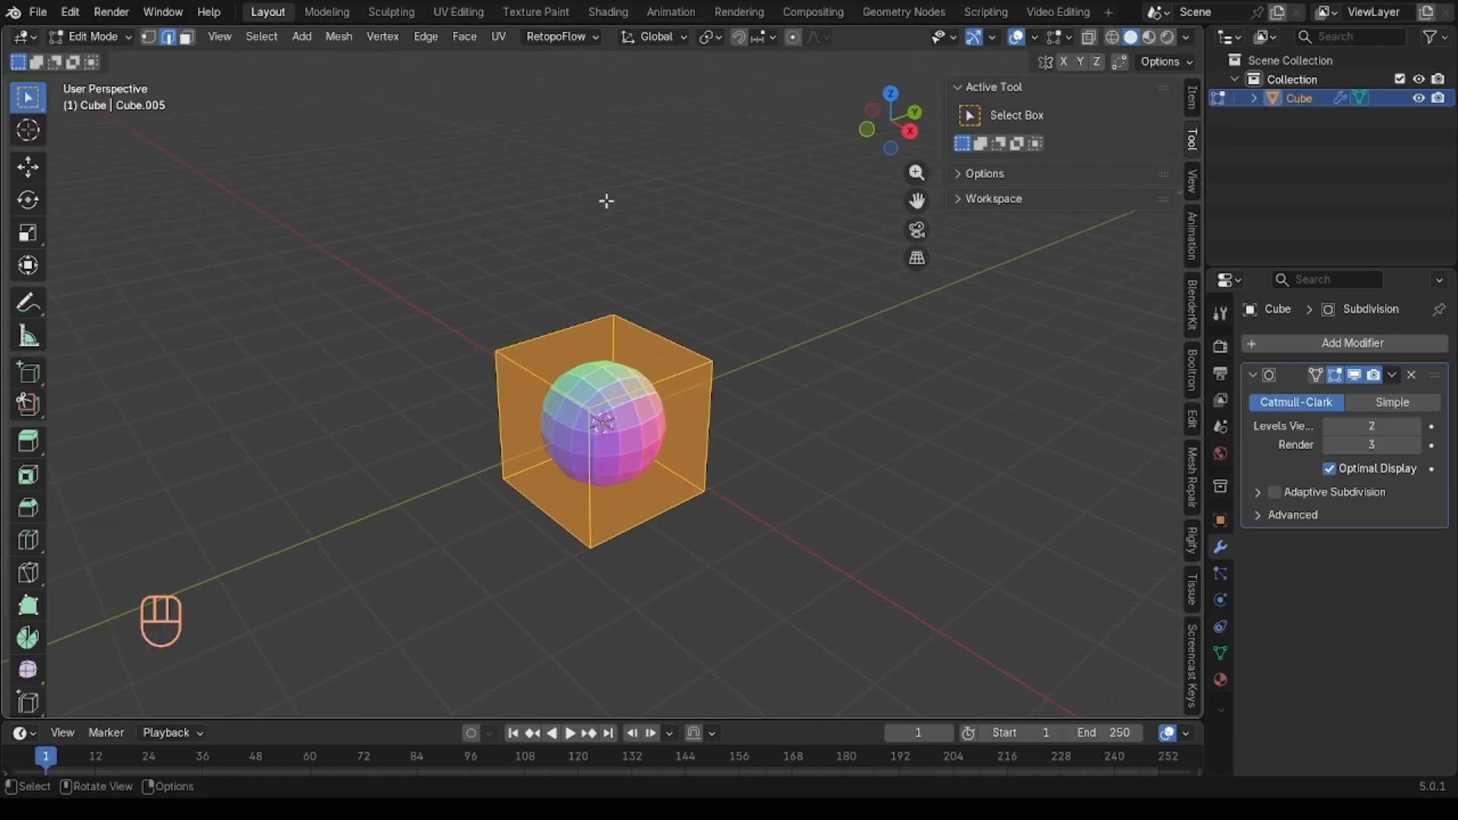
Step: Cycle through vertex, edge and face selection, clear the cube's selection and finish in vertex select mode
click(151, 40)
click(169, 39)
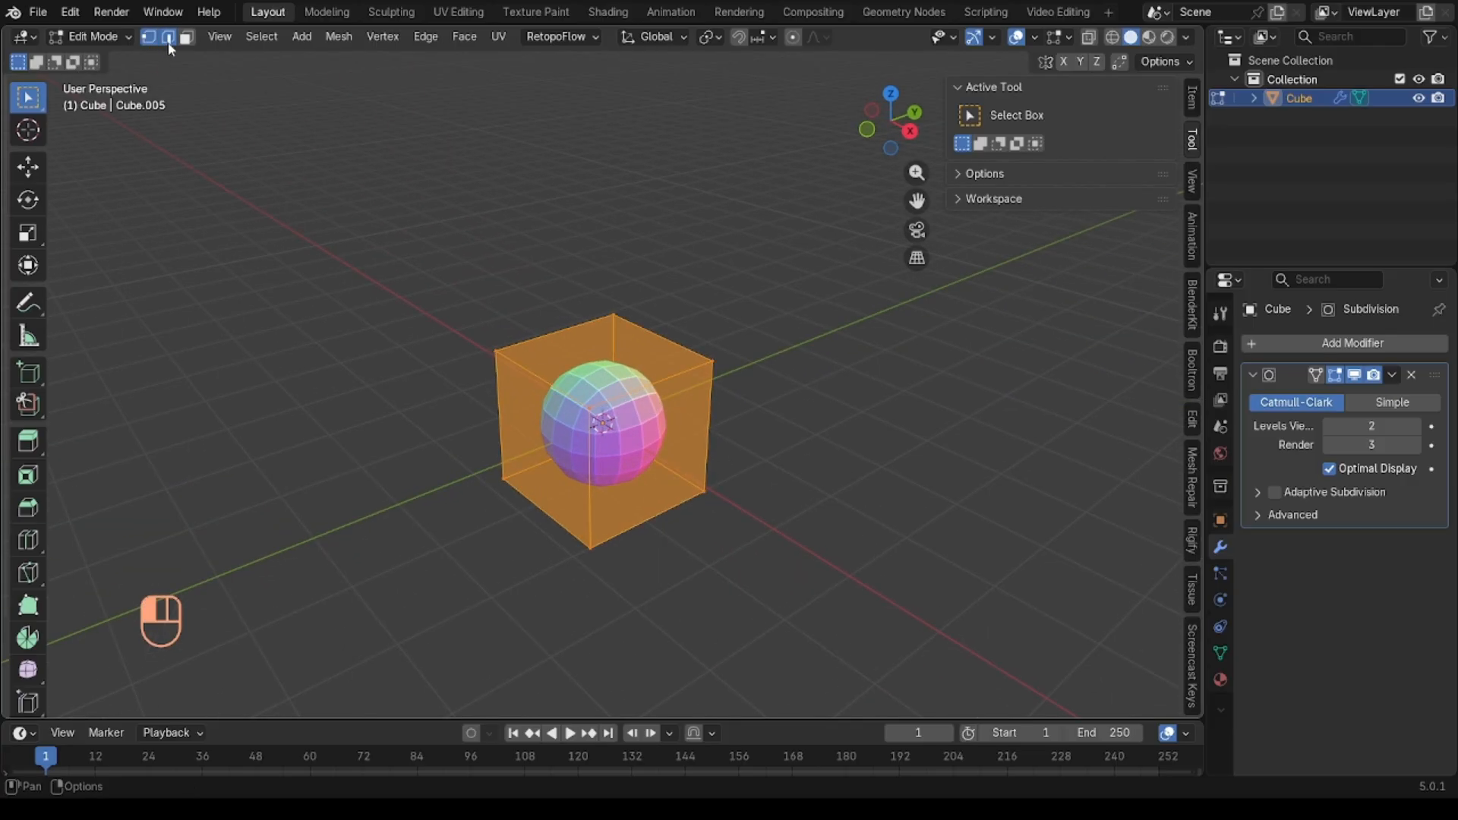
click(188, 39)
key(1)
key(1)
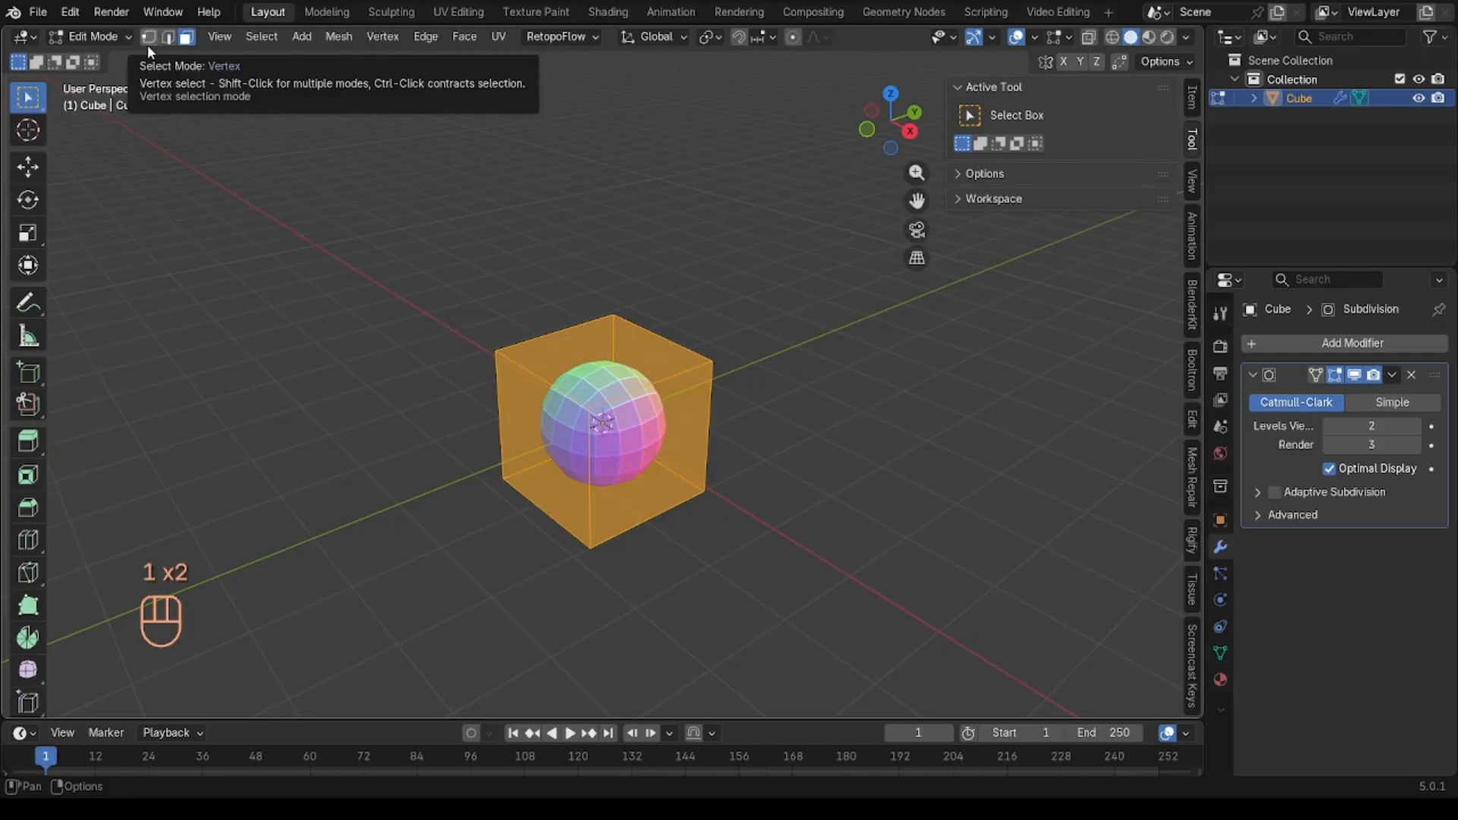
key(1)
key(2)
key(3)
key(1)
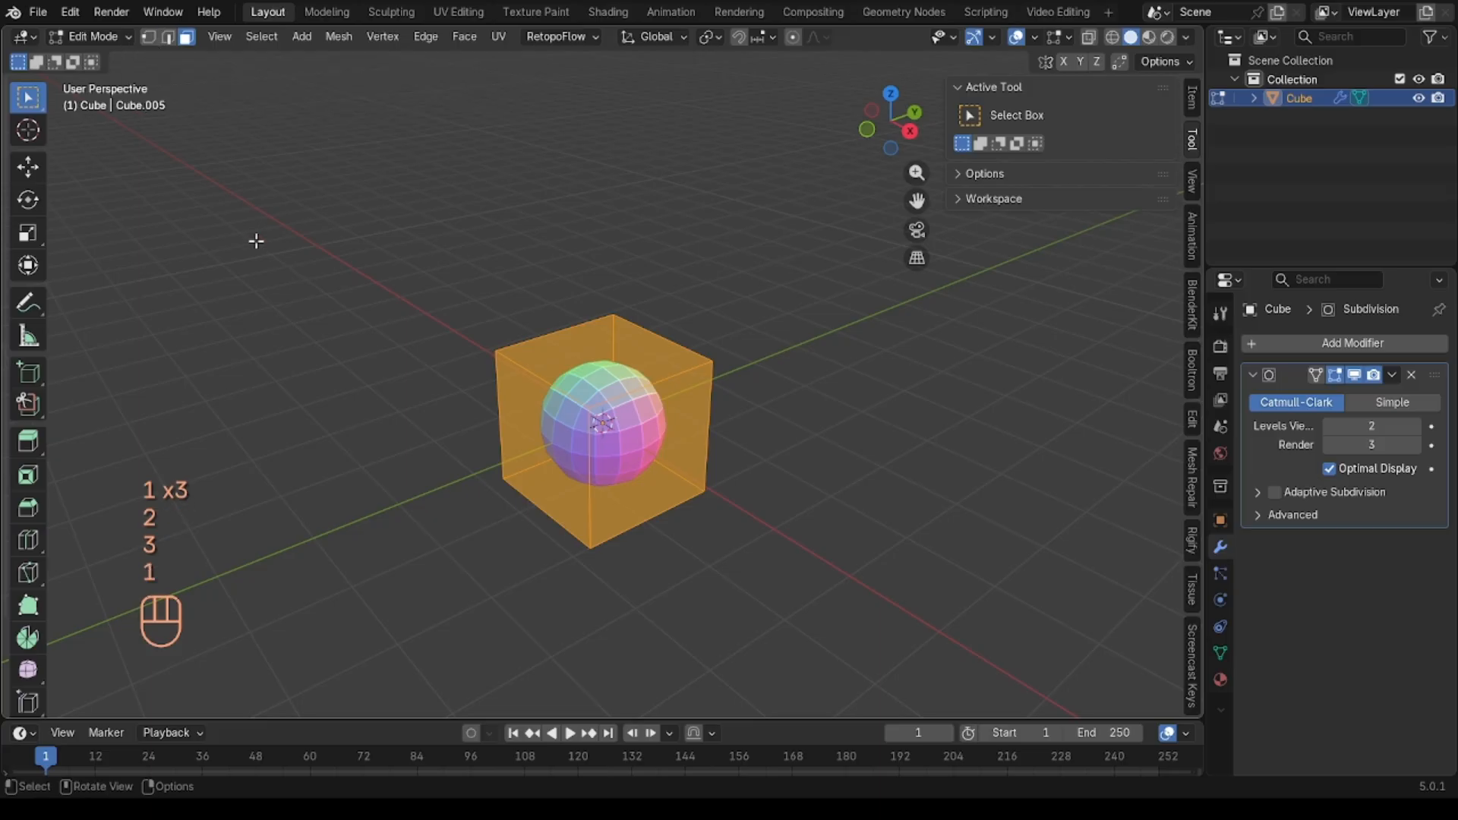
click(255, 241)
key(1)
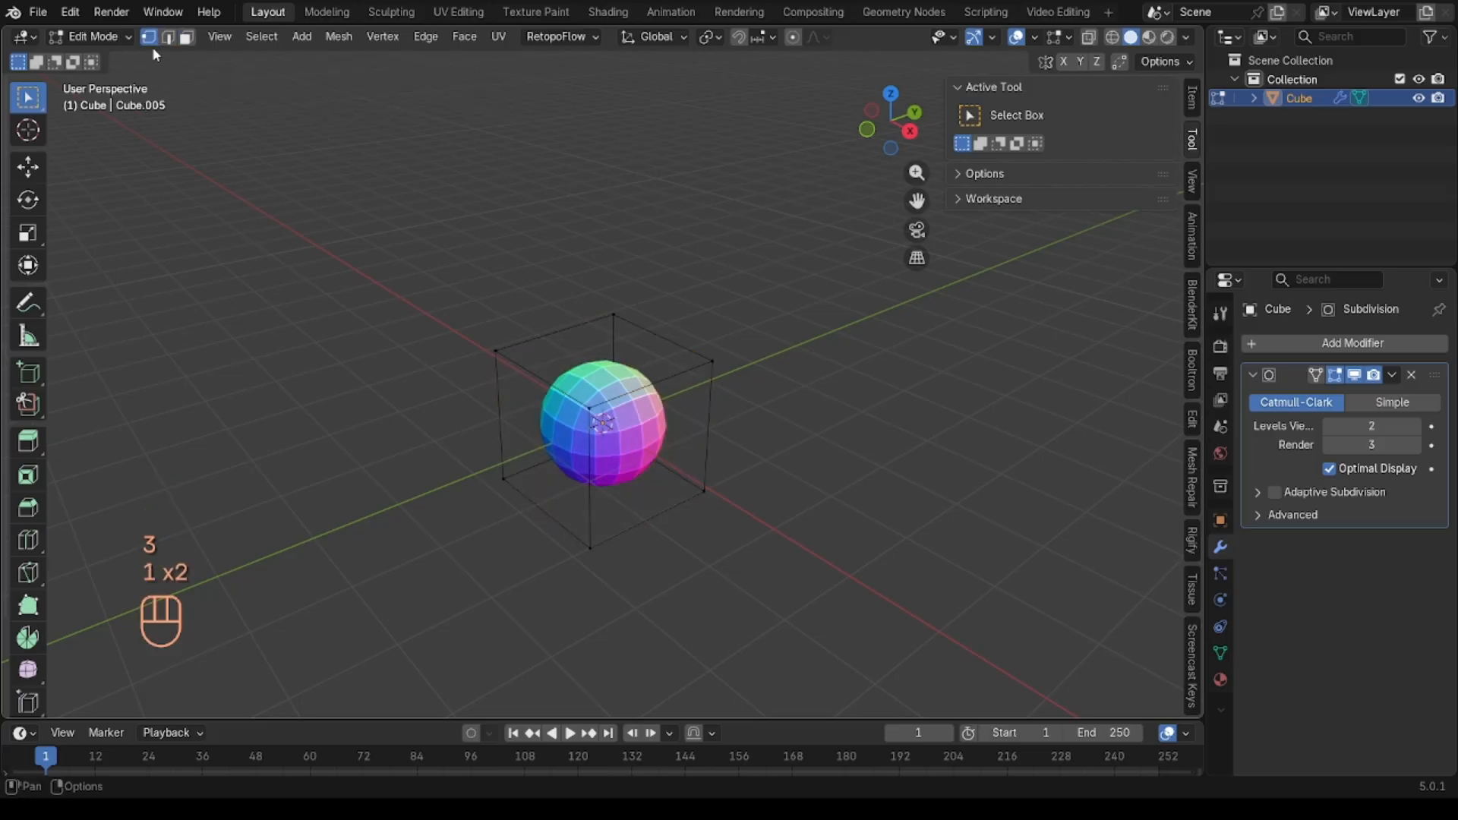
Step: Try to move one upper corner vertex of the cube's cage freely
click(502, 358)
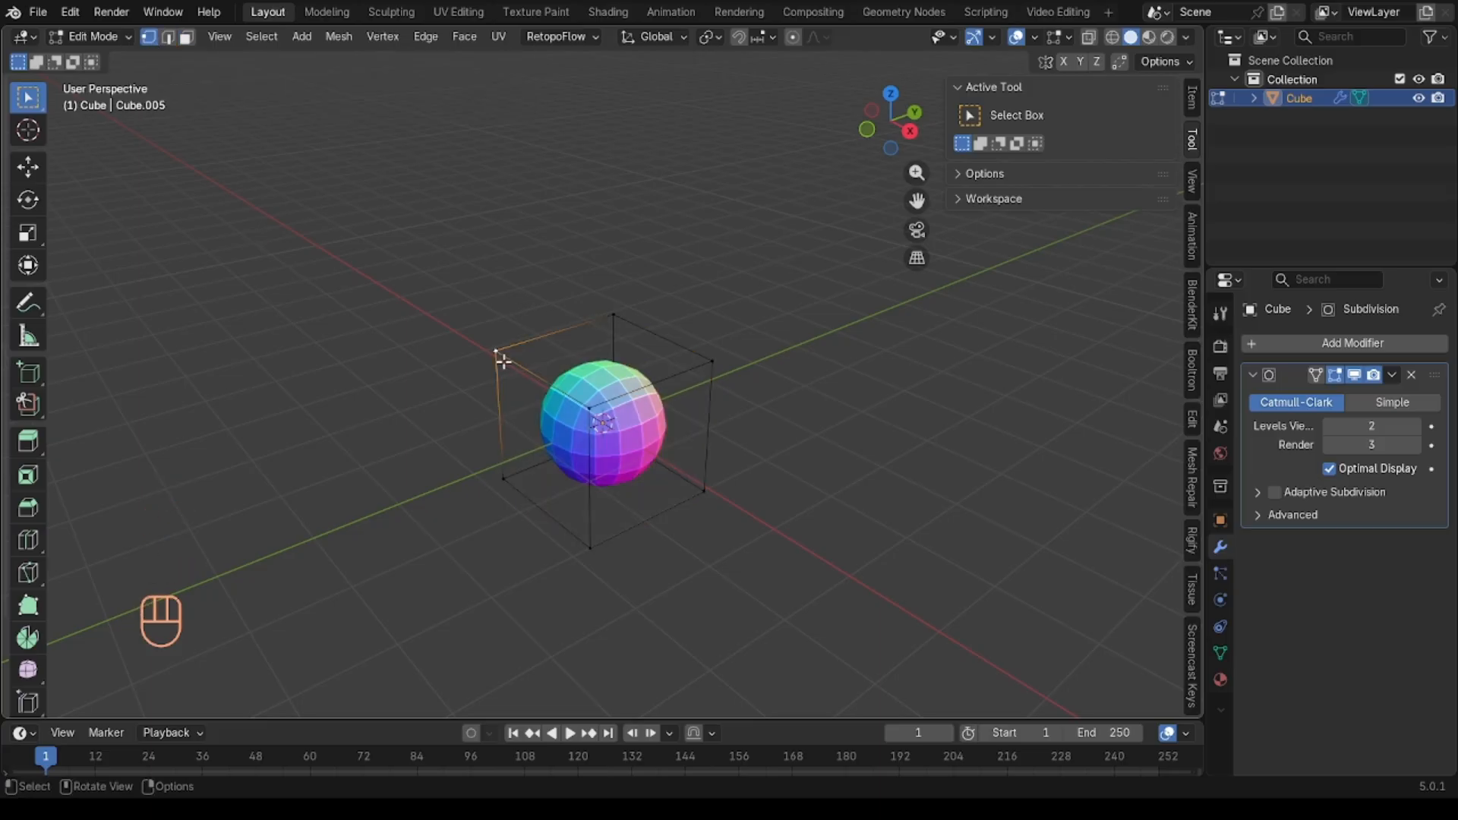
middle_drag(641, 366, 672, 341)
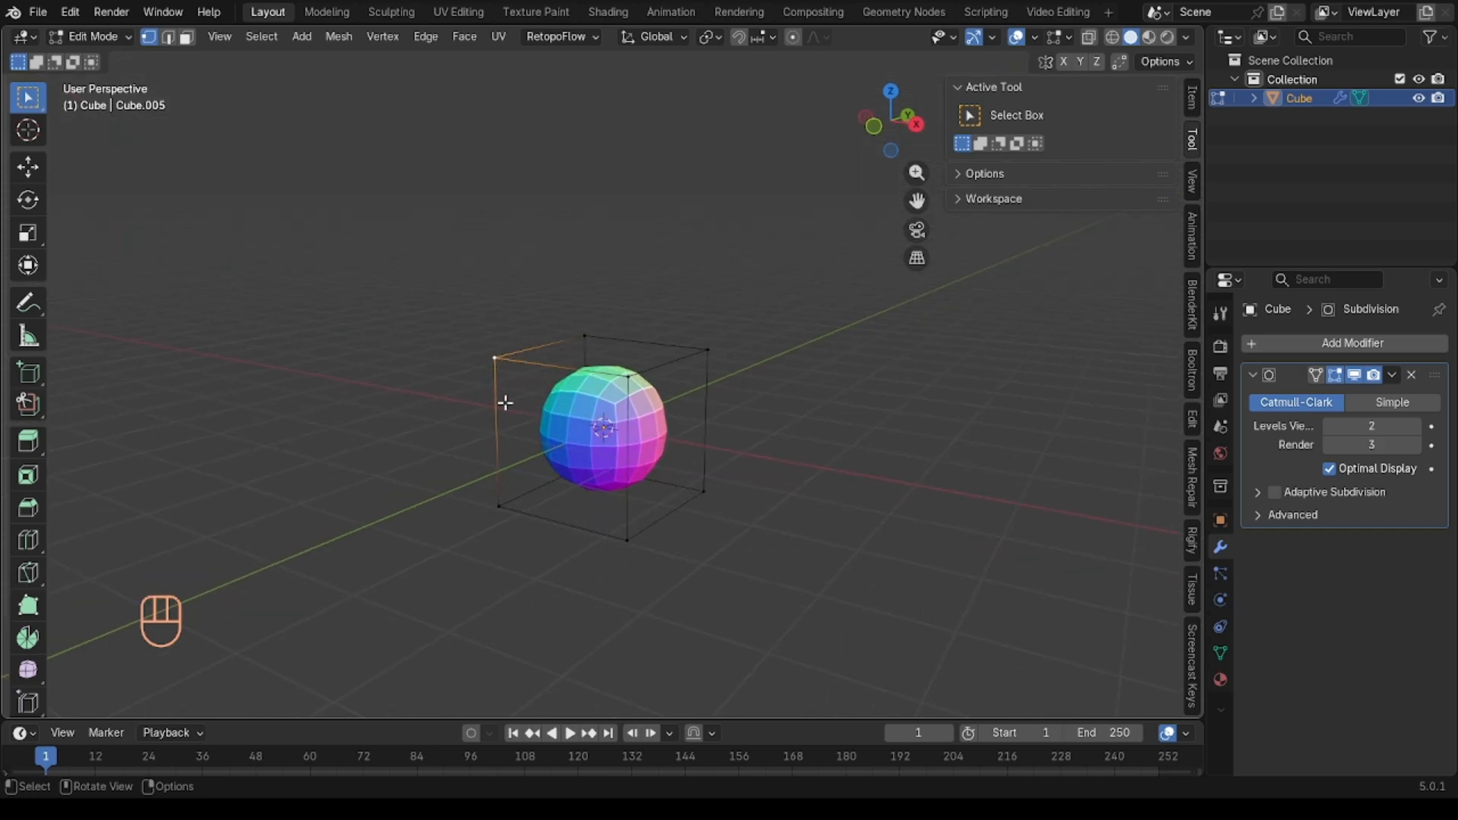
key(g)
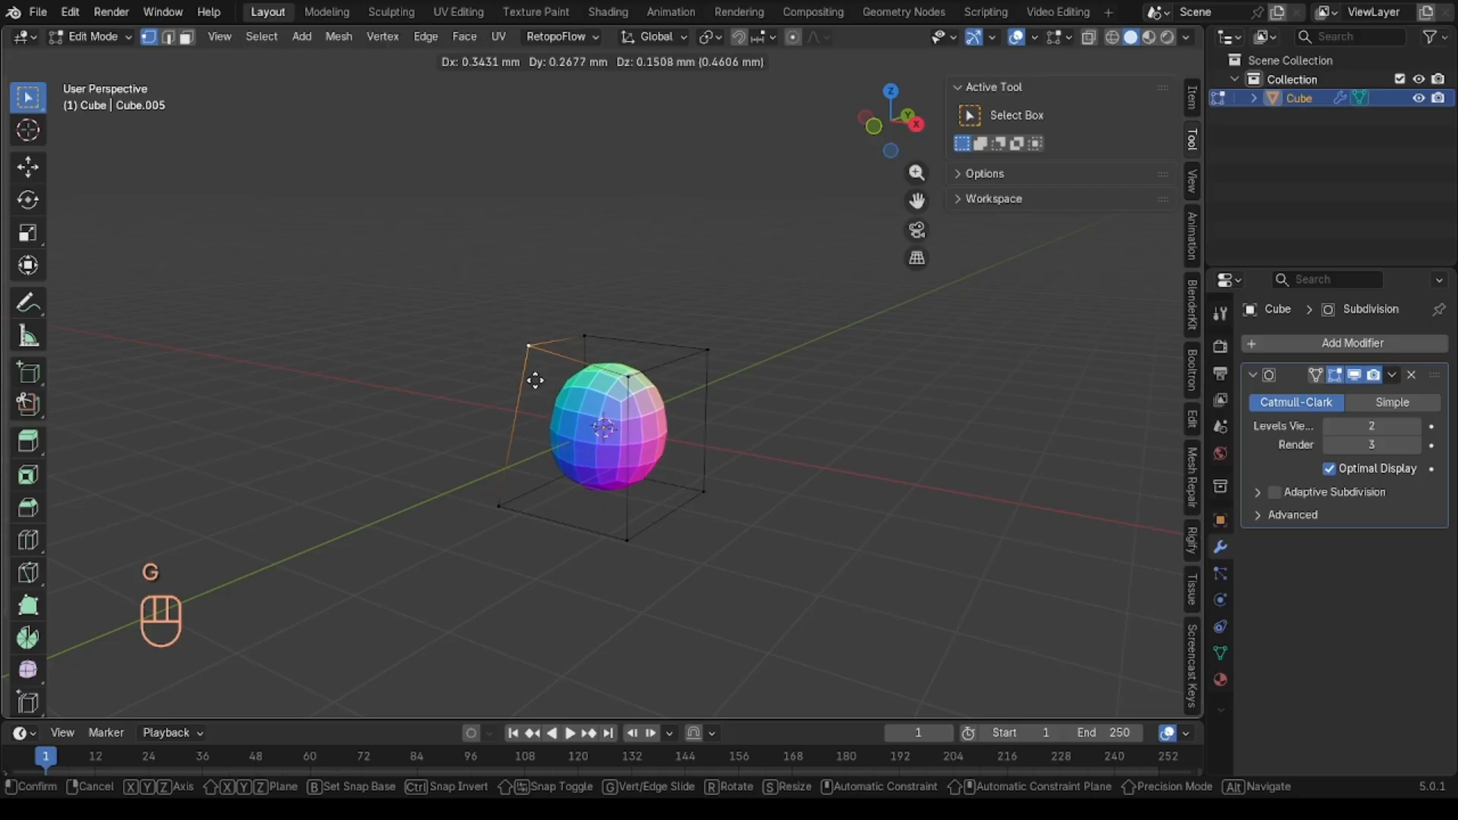
right_click(533, 384)
Step: Return to Object Mode and turn off the Affect Only Origins transform option
key(Tab)
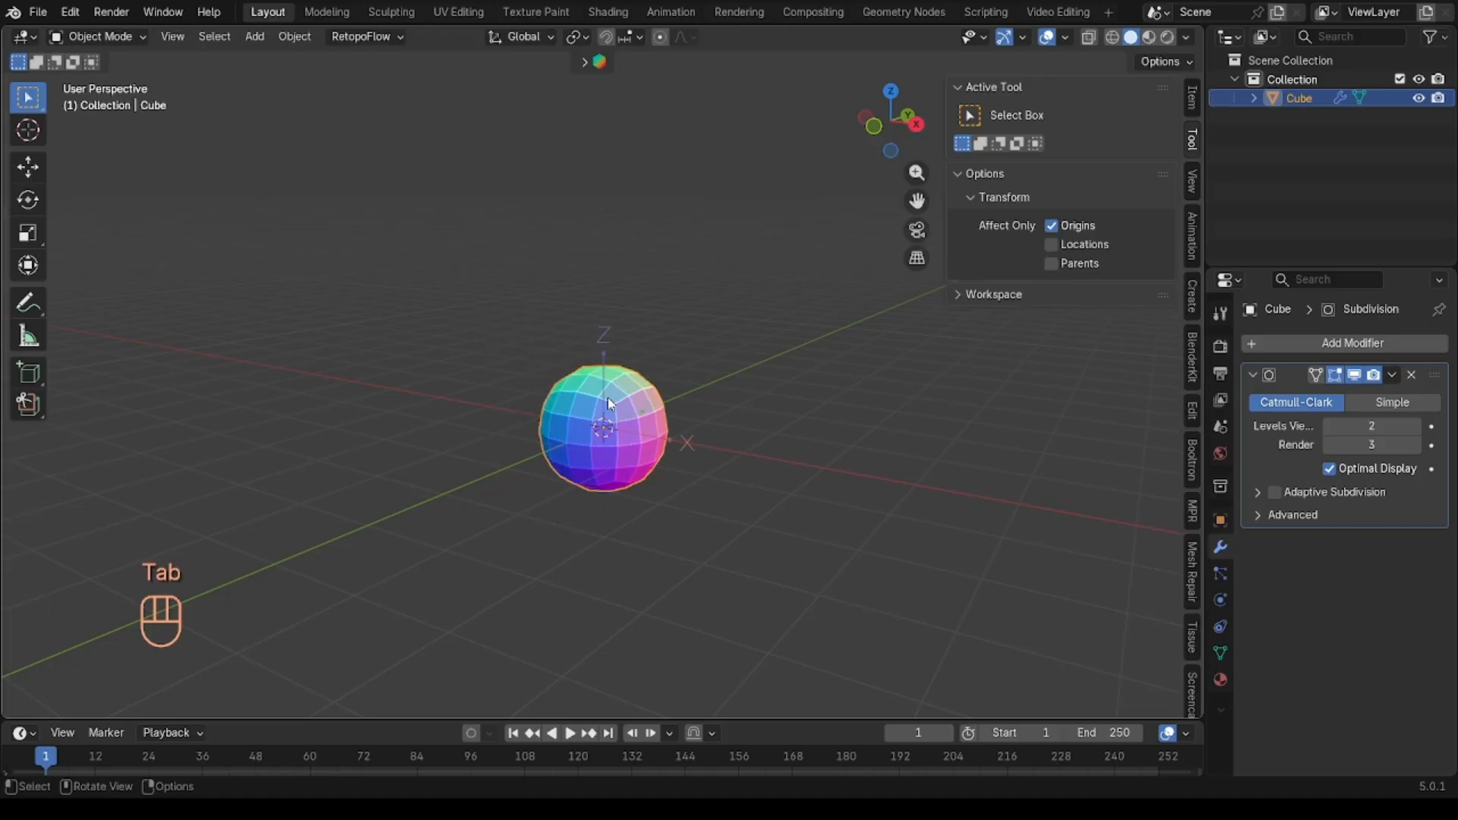
key(g)
right_click(645, 387)
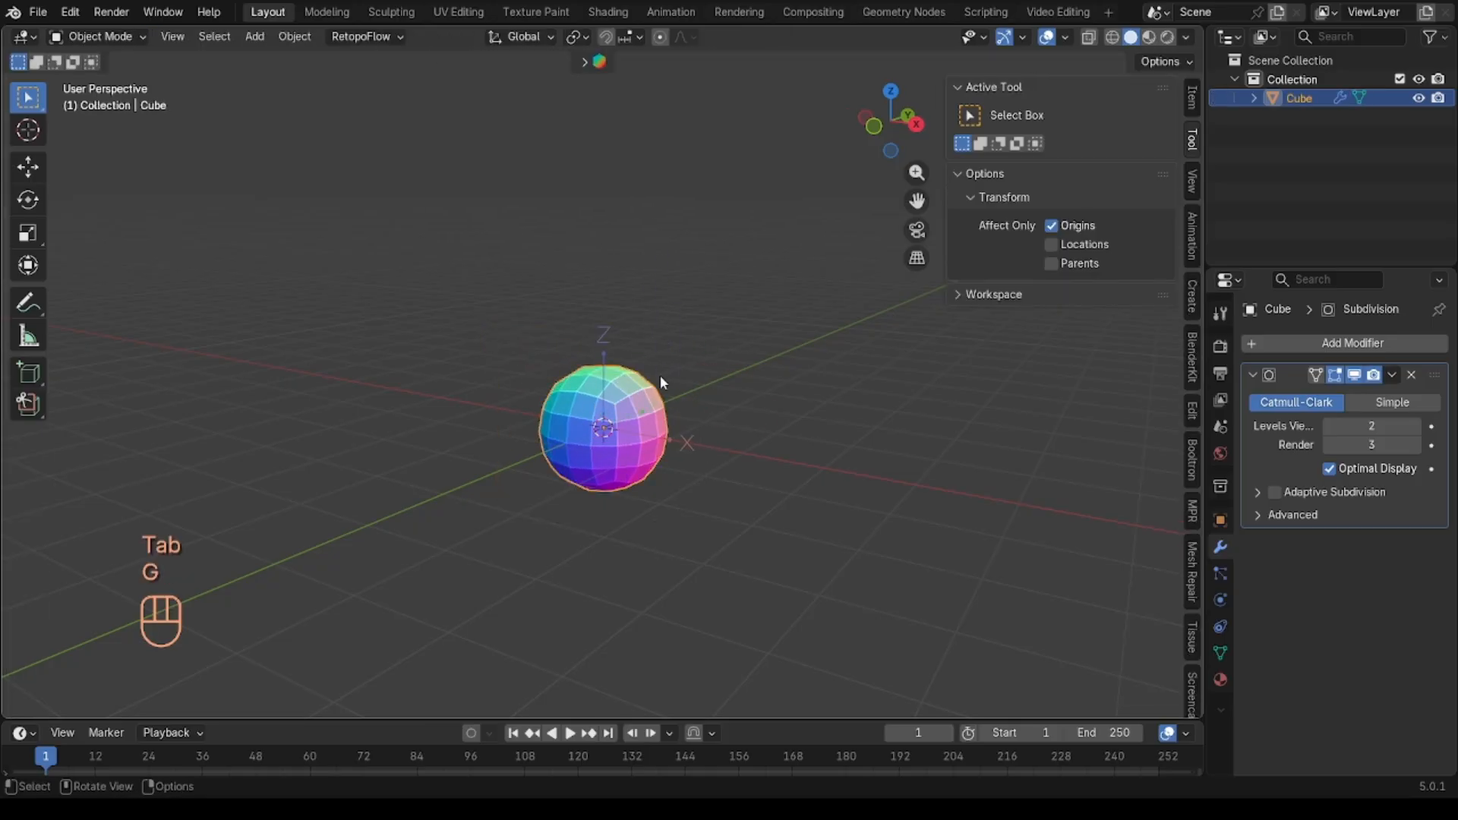
click(1073, 225)
Step: Try to move the whole cube in Object Mode, and return to Edit Mode
key(g)
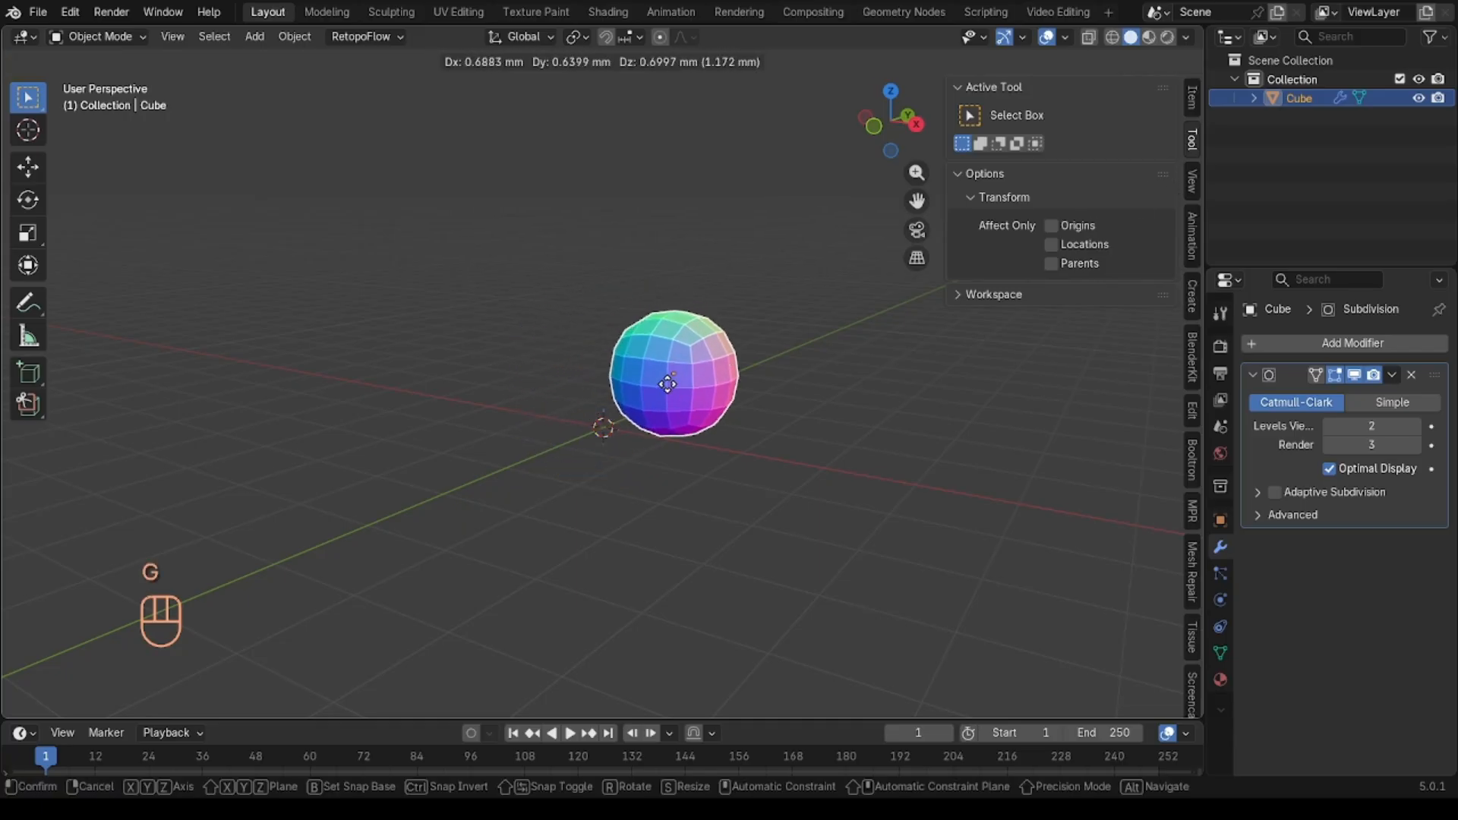
right_click(596, 431)
middle_drag(597, 433, 592, 439)
click(74, 38)
click(85, 81)
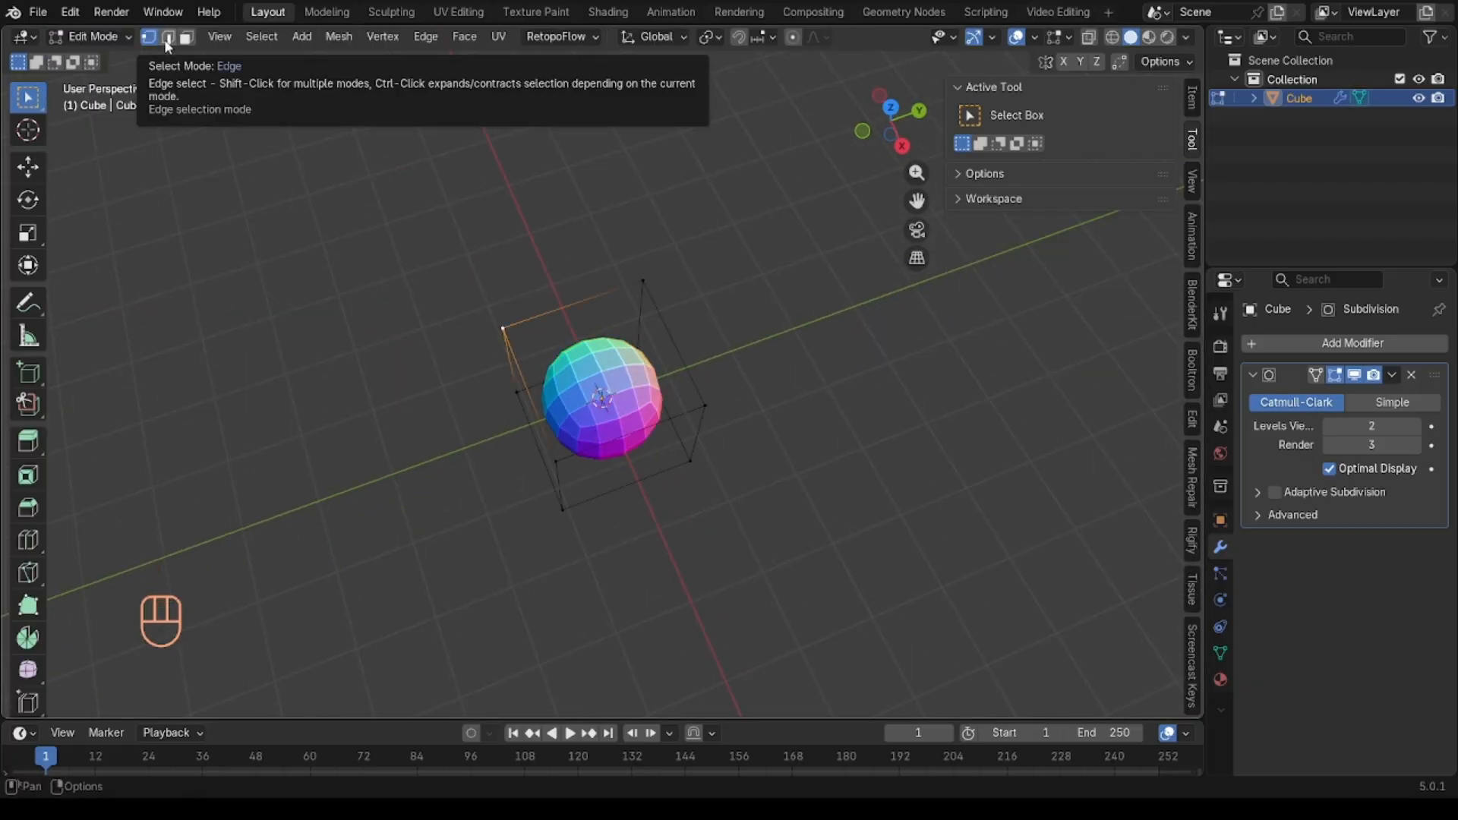
Step: Try to move one upper edge of the cube's cage in edge select mode
key(2)
click(552, 314)
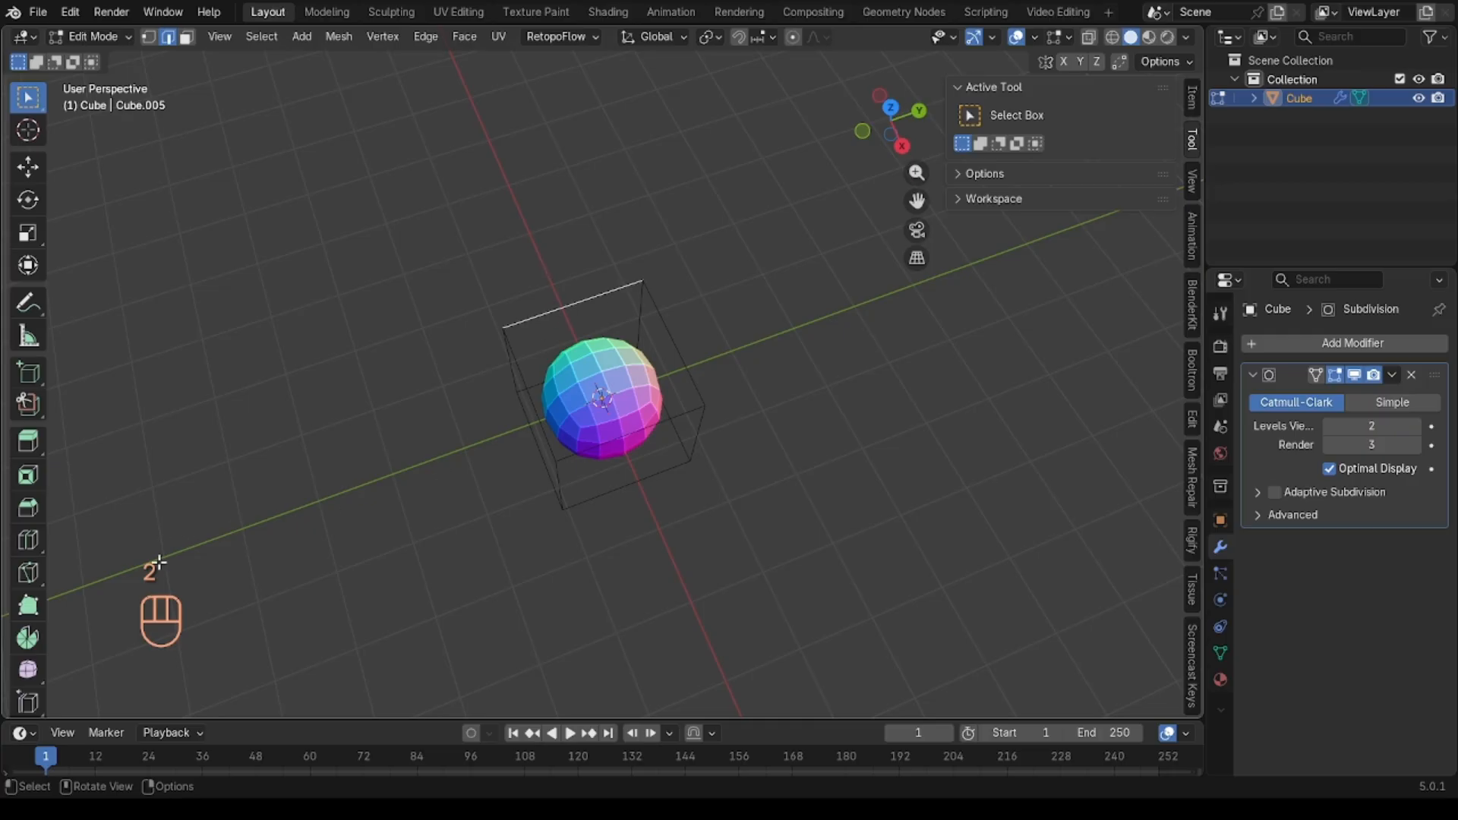
key(g)
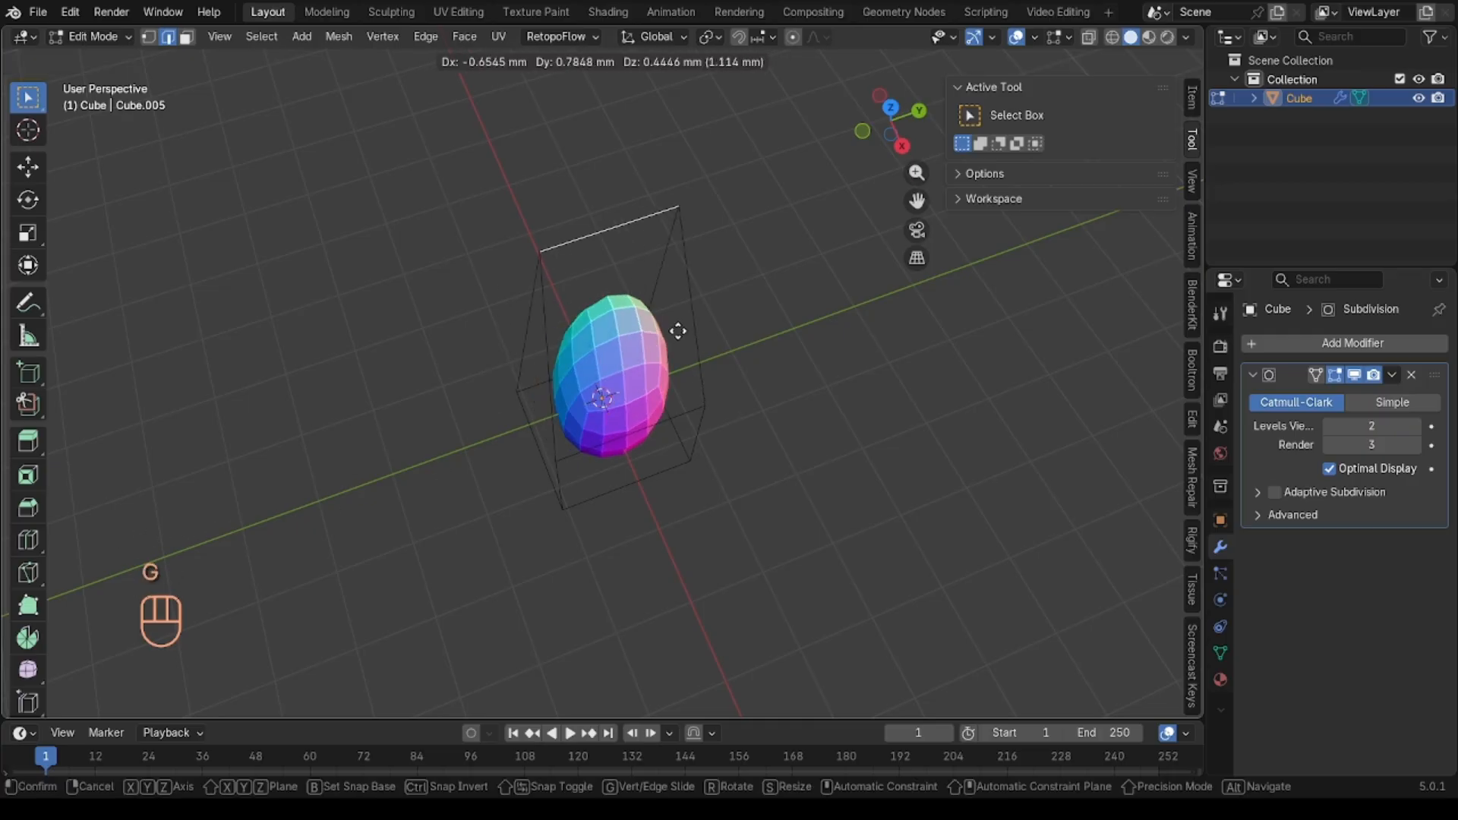
right_click(716, 365)
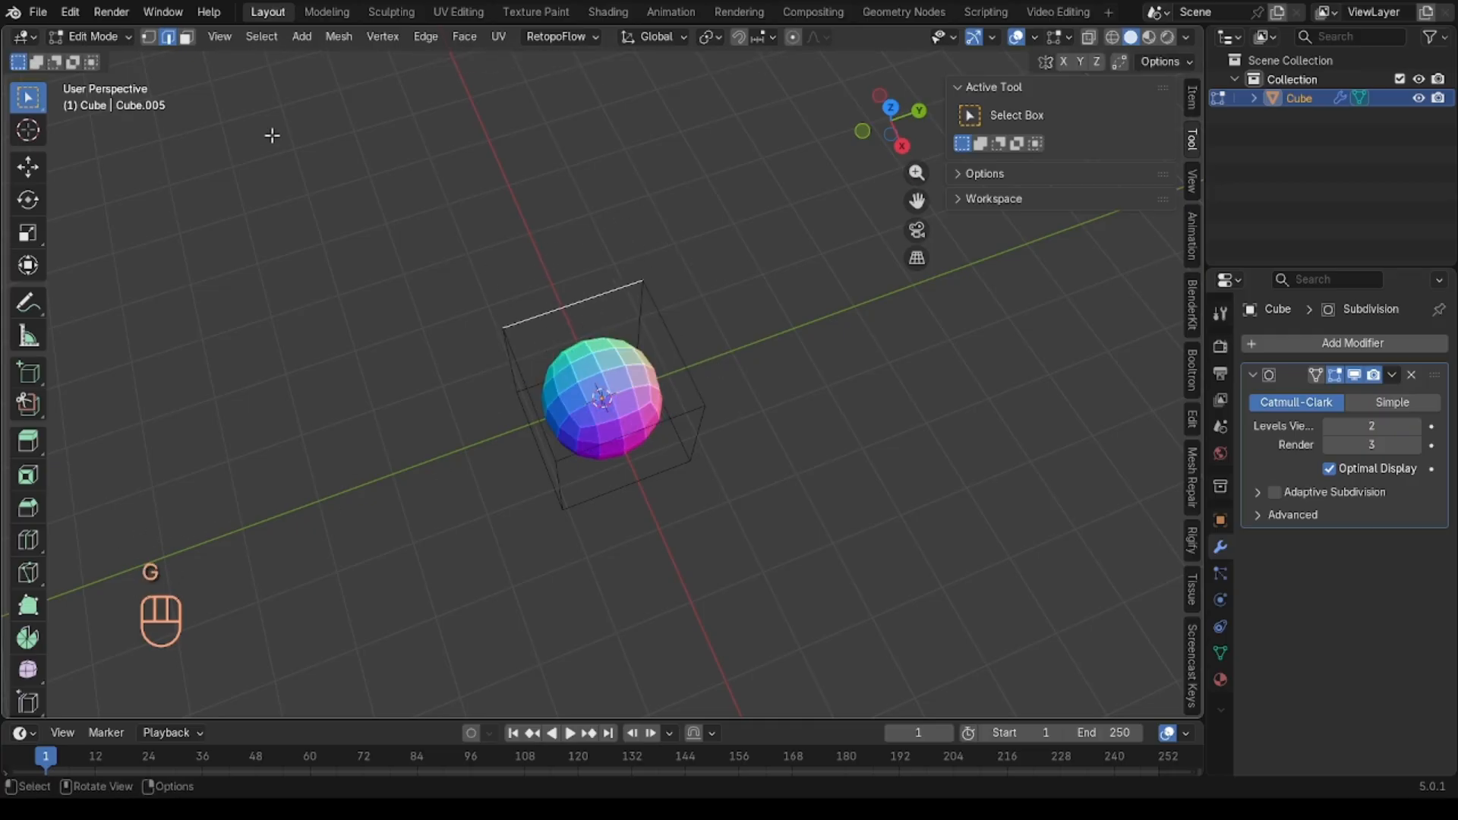
Step: Select the cube's top face in face select mode and try to move it freely
click(187, 37)
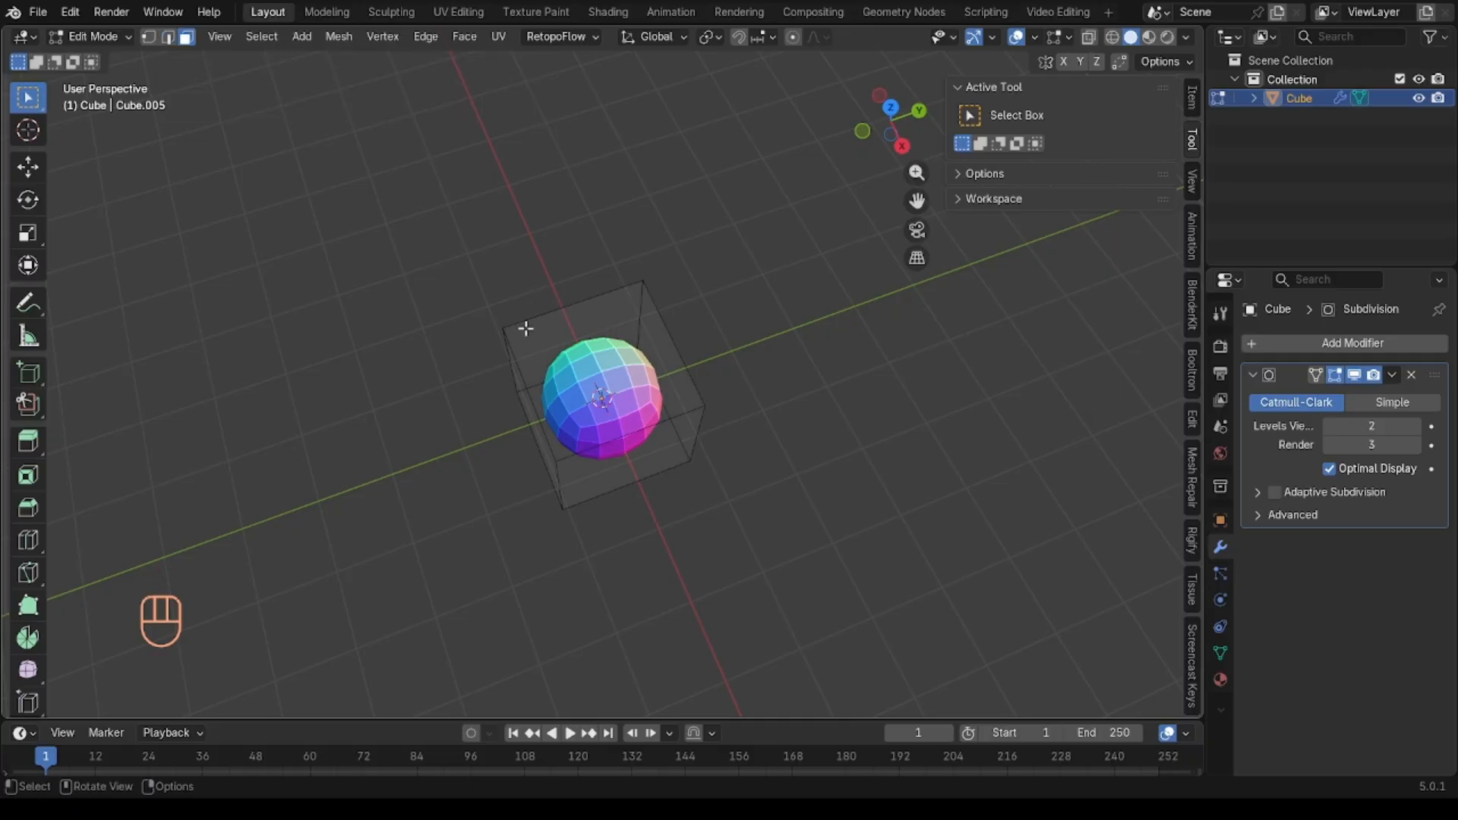
middle_drag(614, 371, 619, 346)
key(g)
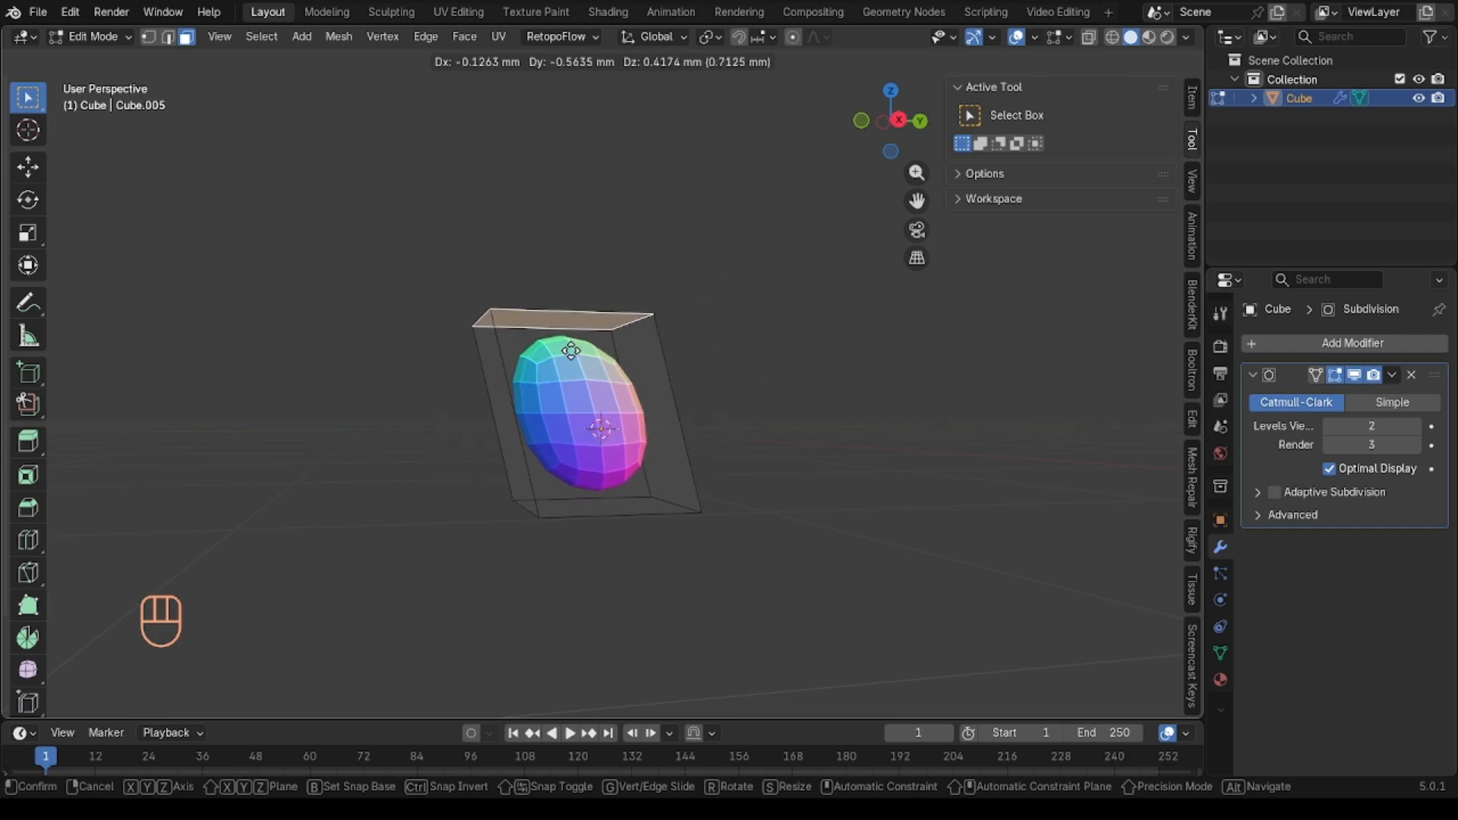
right_click(576, 420)
Step: Move the cube's top face down about 1.05 mm along the global Z axis
middle_drag(766, 302, 773, 295)
middle_drag(706, 377, 620, 408)
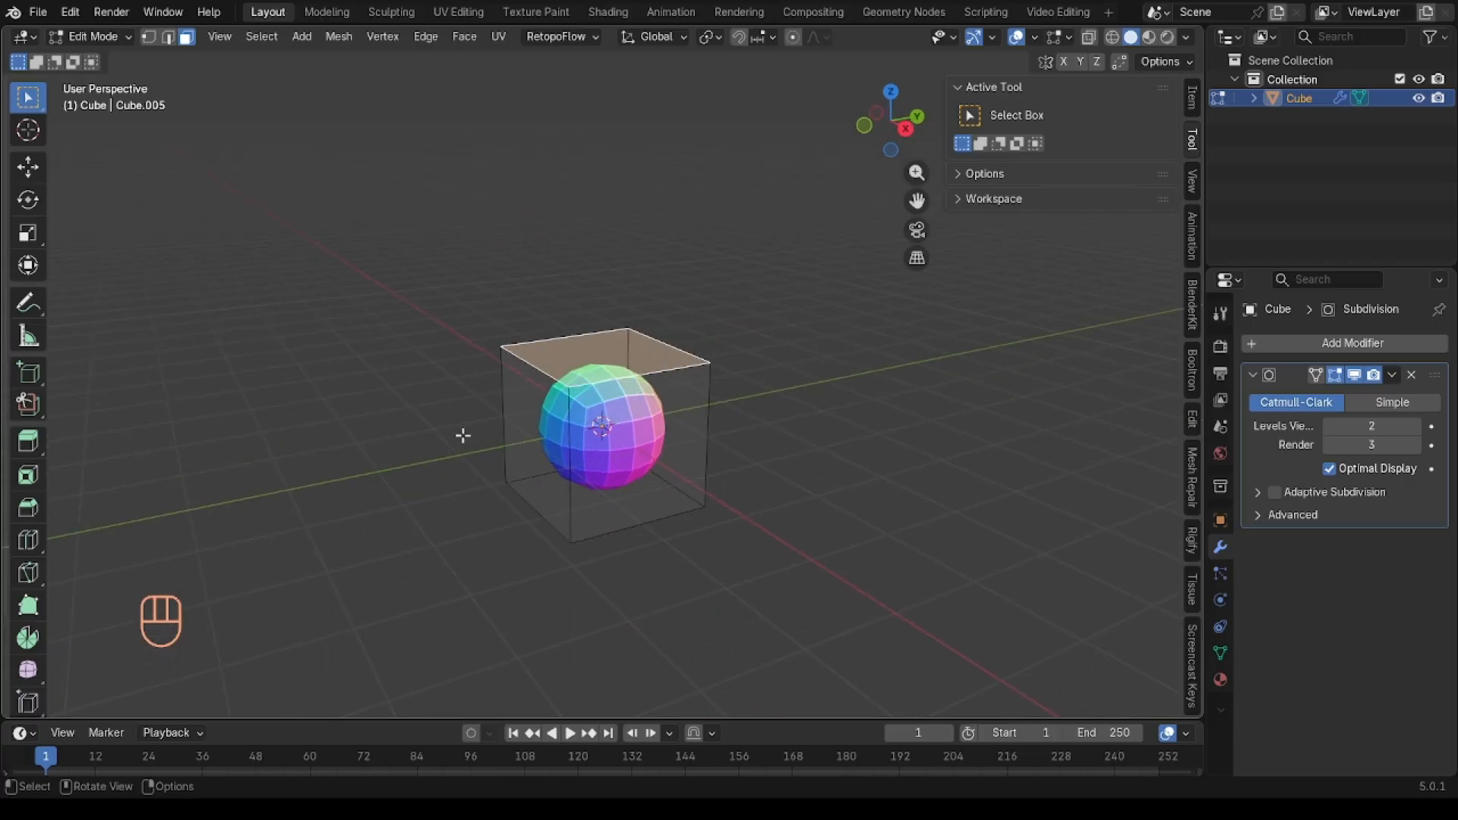
scroll(705, 399, right, 5)
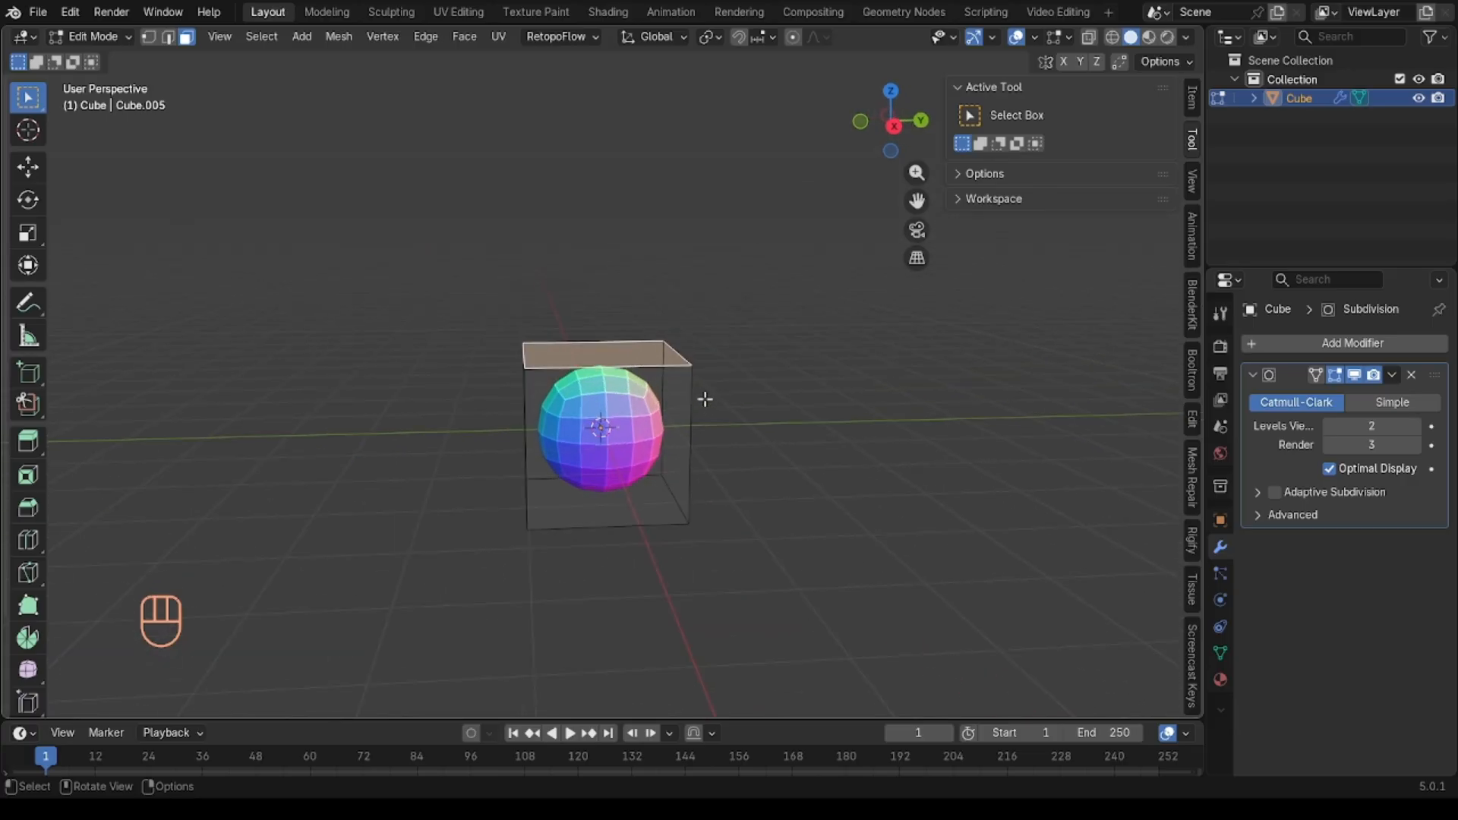
scroll(705, 398, down, 3)
shift+scroll(705, 398, down, 3)
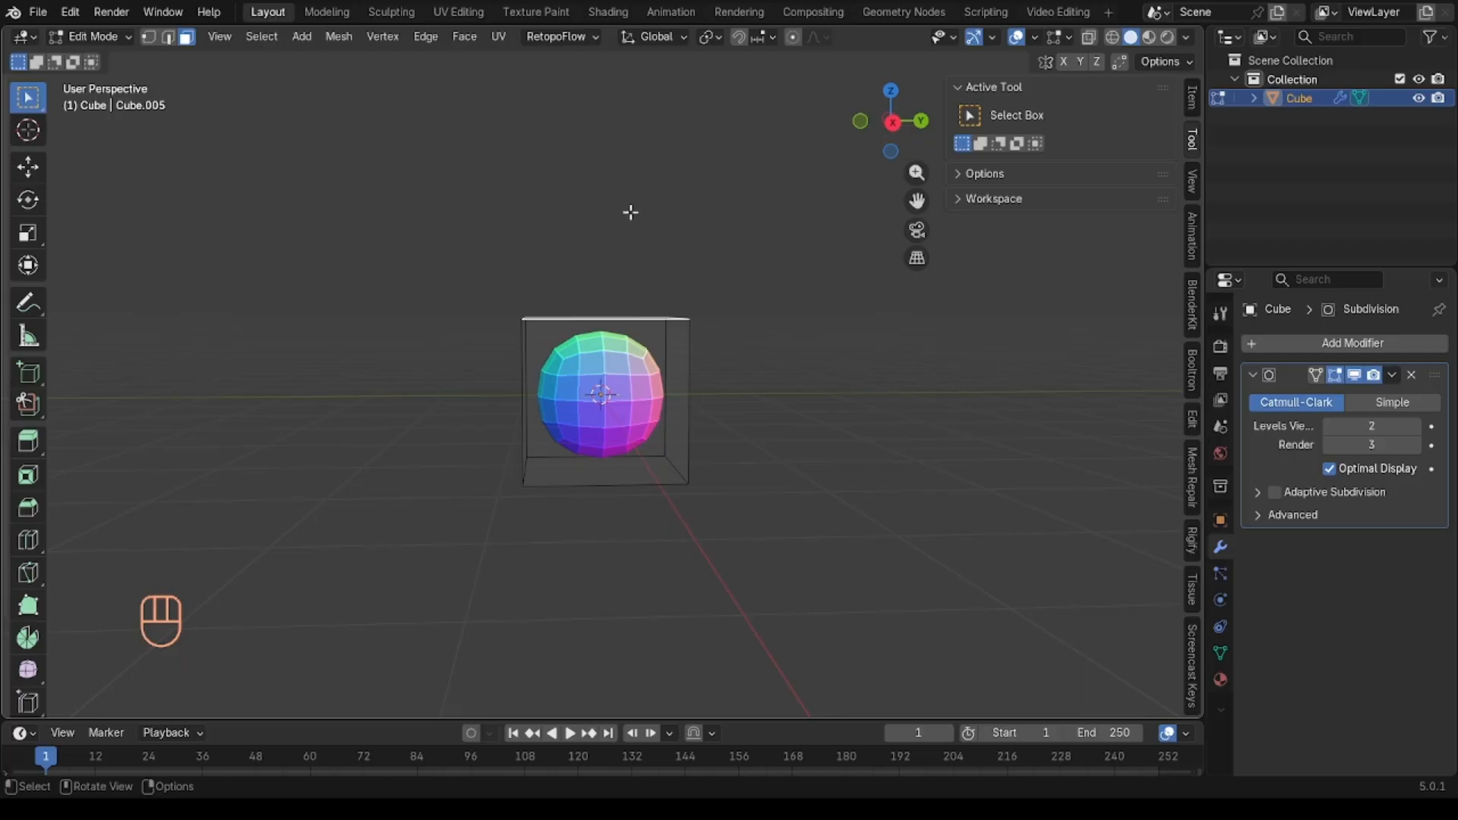
key(g)
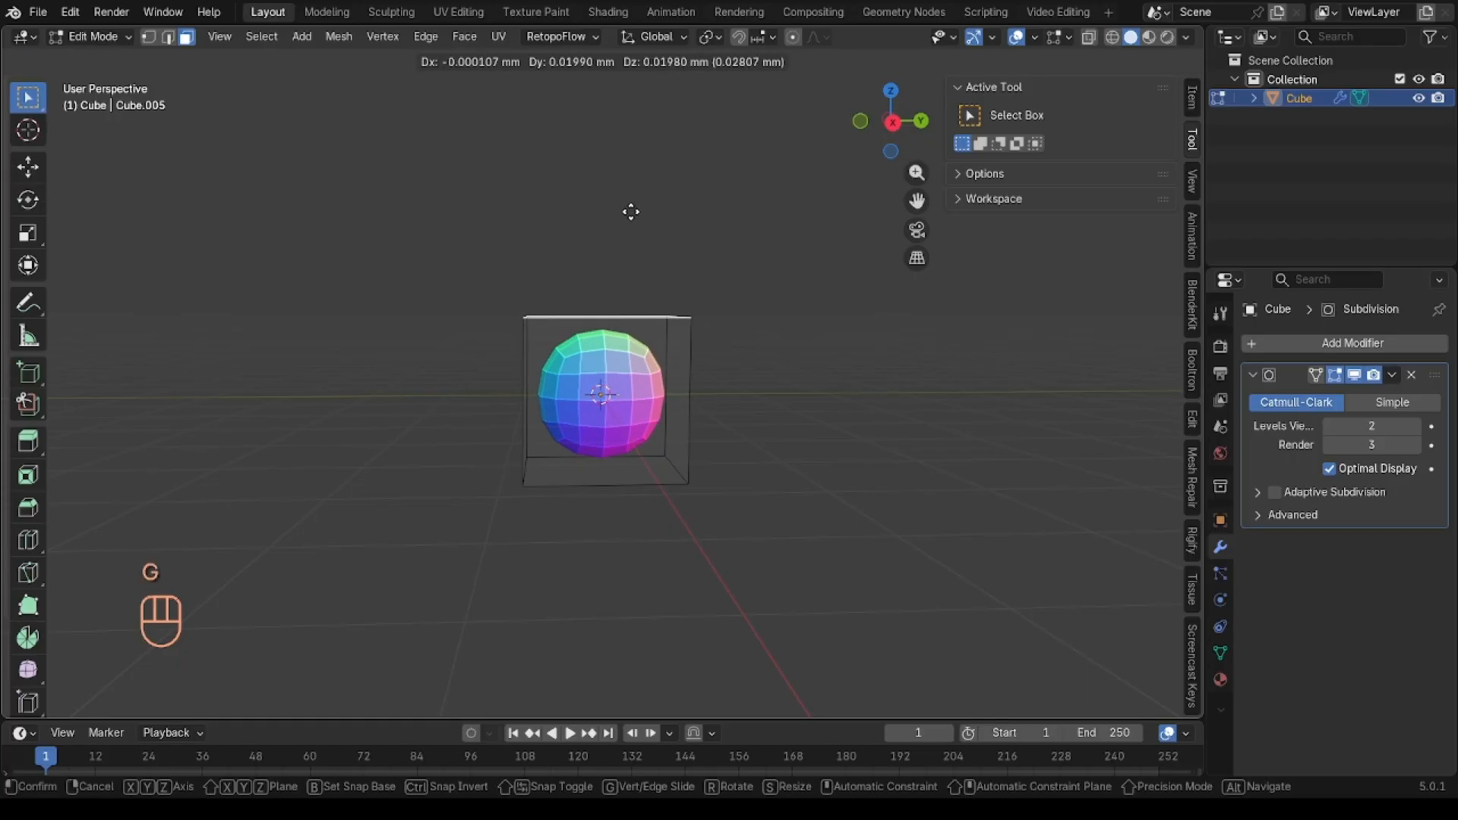
key(z)
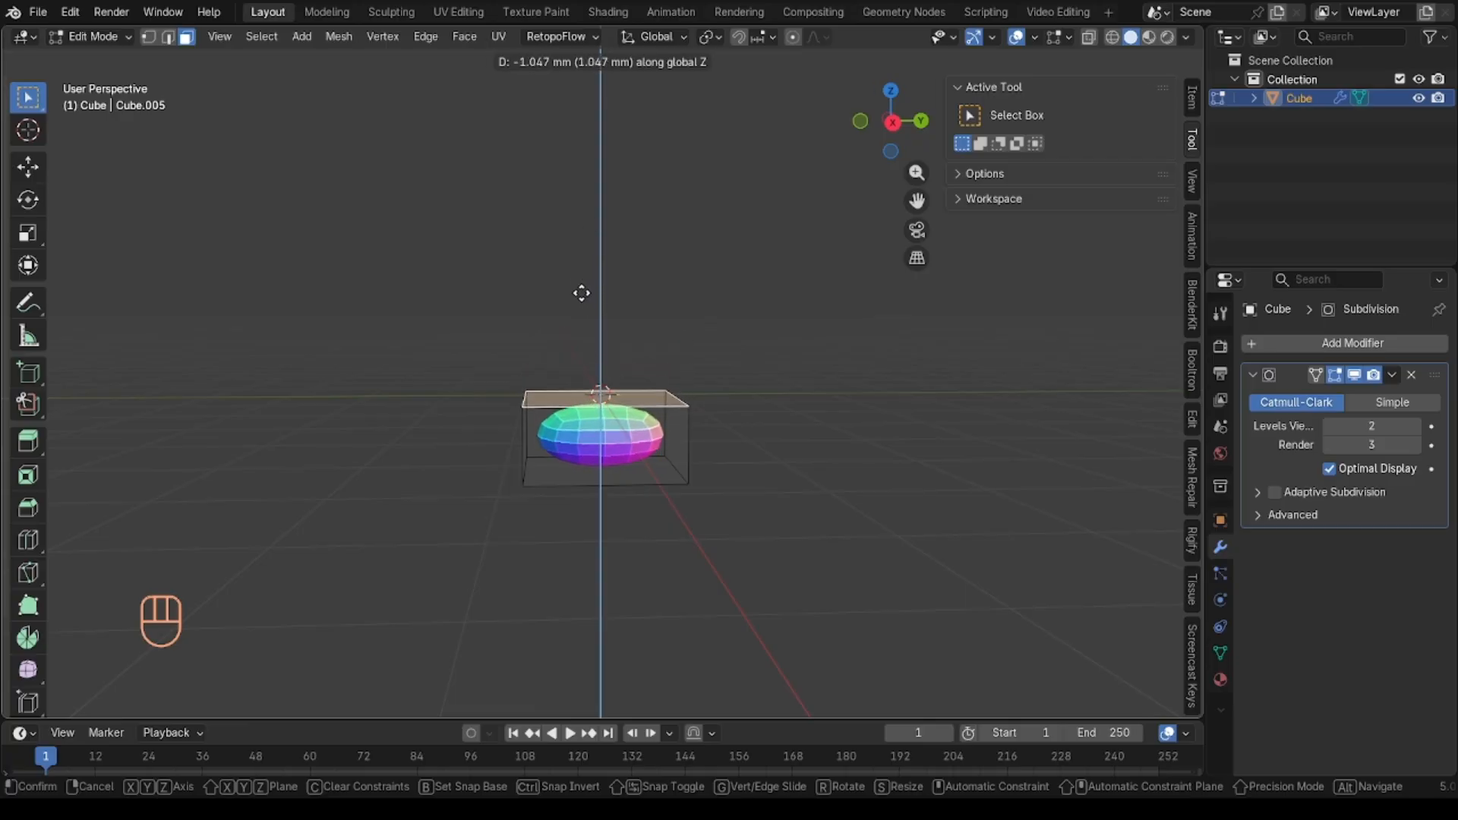
click(582, 294)
Step: Scale the top face up uniformly so it is wider than the cube's base
middle_drag(582, 294, 660, 384)
key(s)
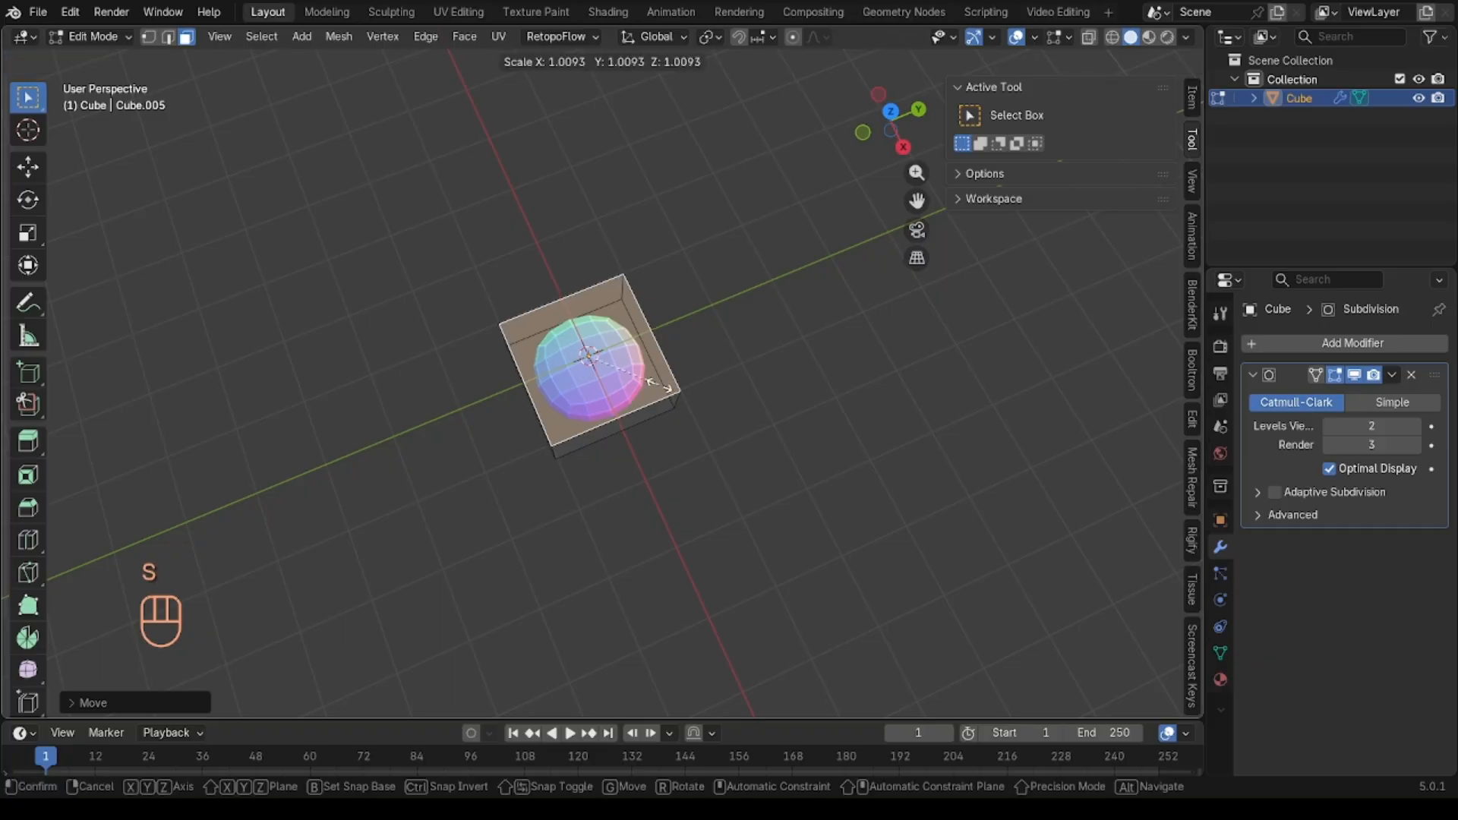
click(698, 398)
middle_drag(698, 398, 696, 397)
Step: Try to scale the whole flattened object in Object Mode, and return to Edit Mode
key(Tab)
key(s)
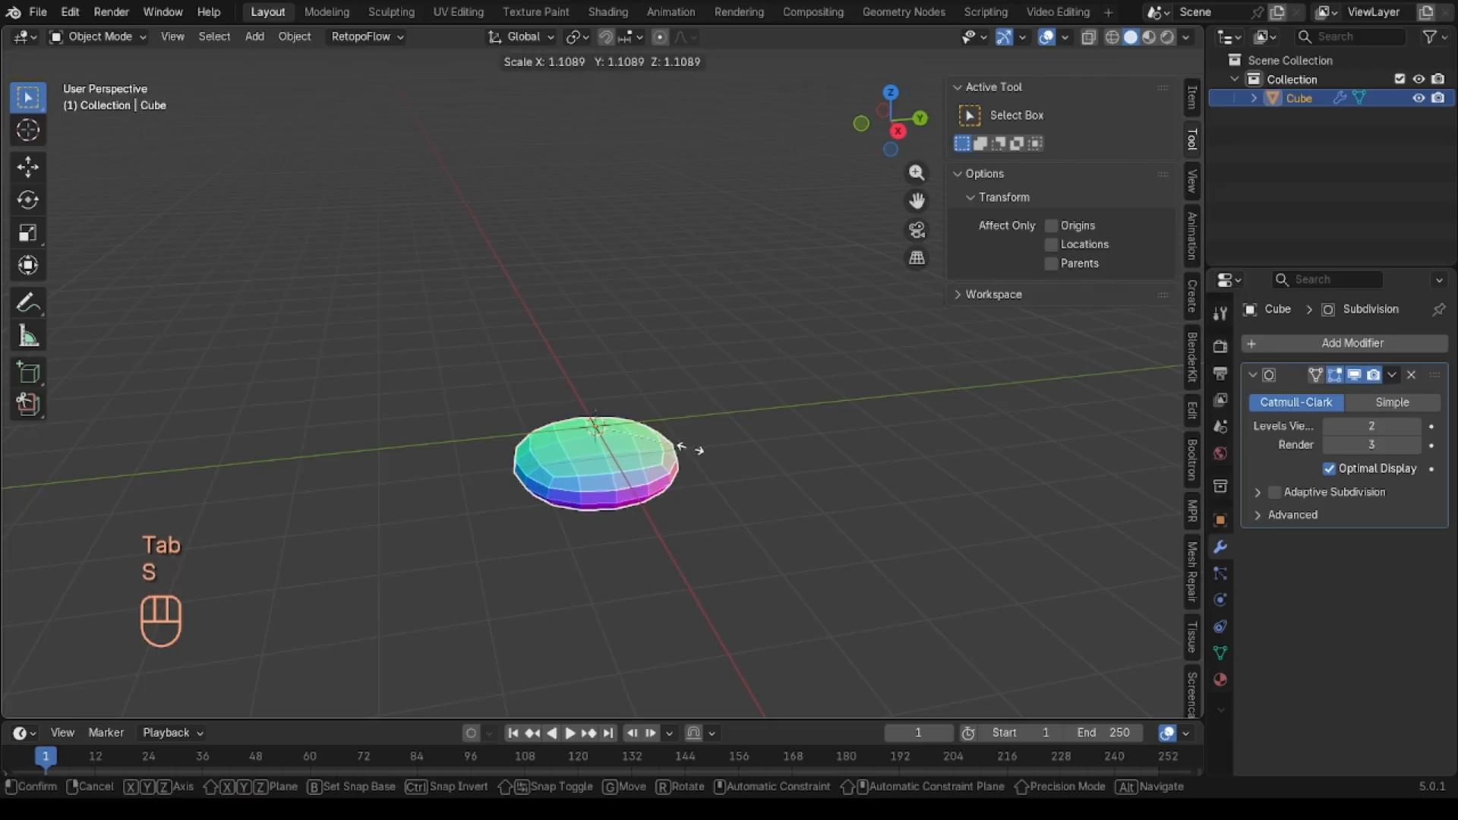
right_click(859, 463)
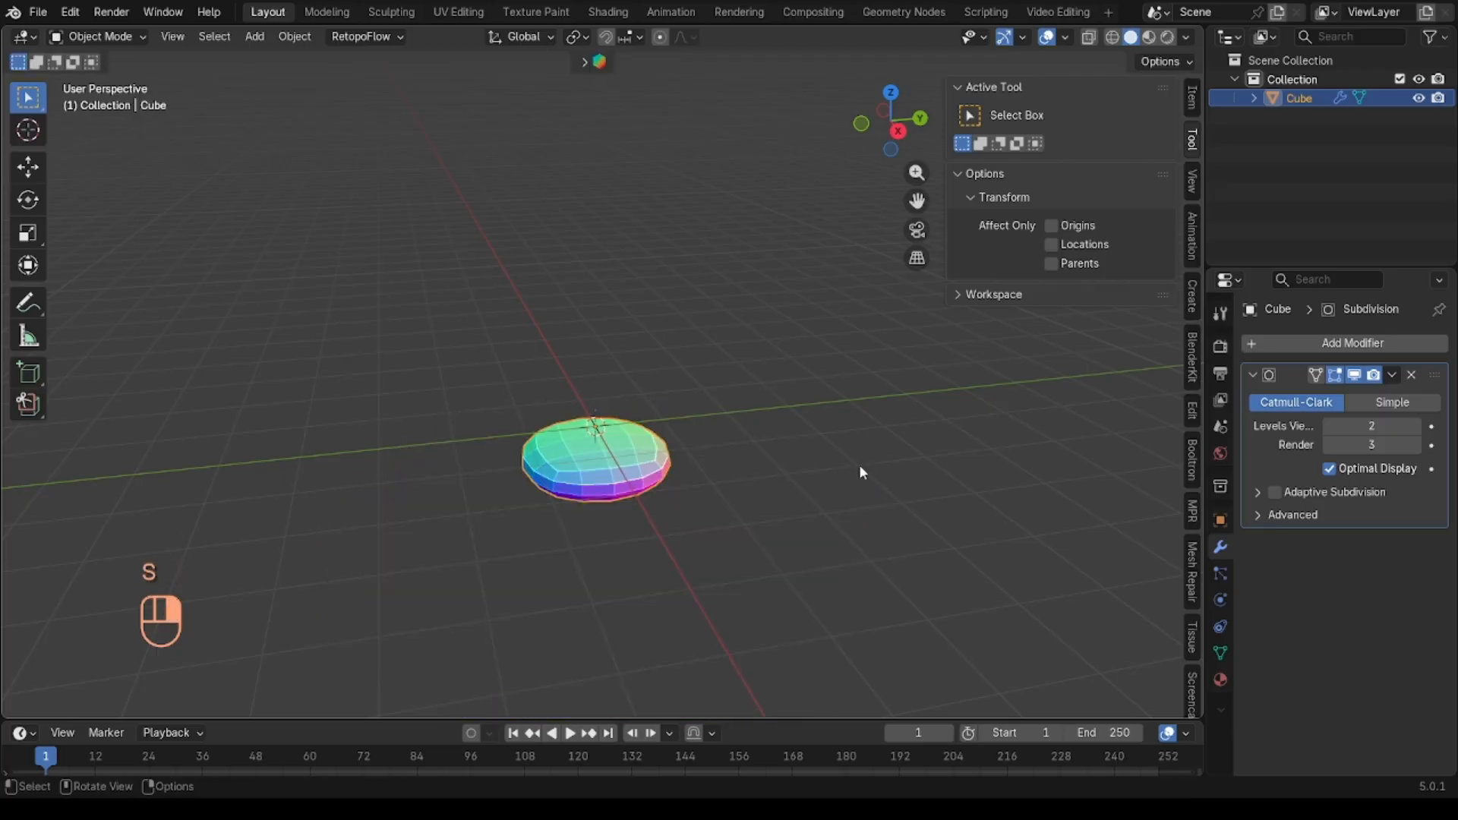
click(125, 38)
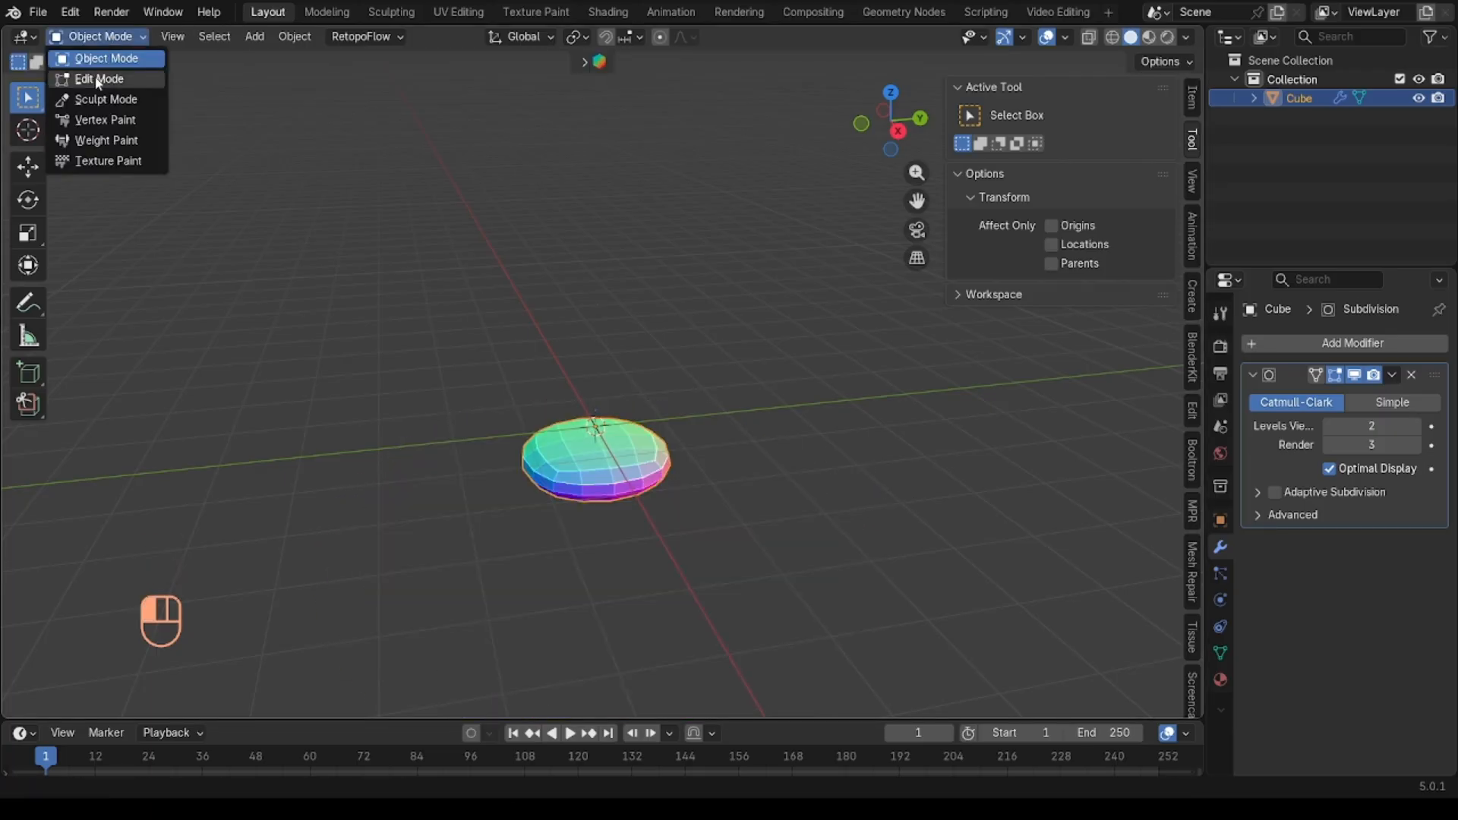
click(98, 79)
Step: Try to scale one upper edge in edge select mode and one corner vertex in vertex select mode
key(2)
click(565, 393)
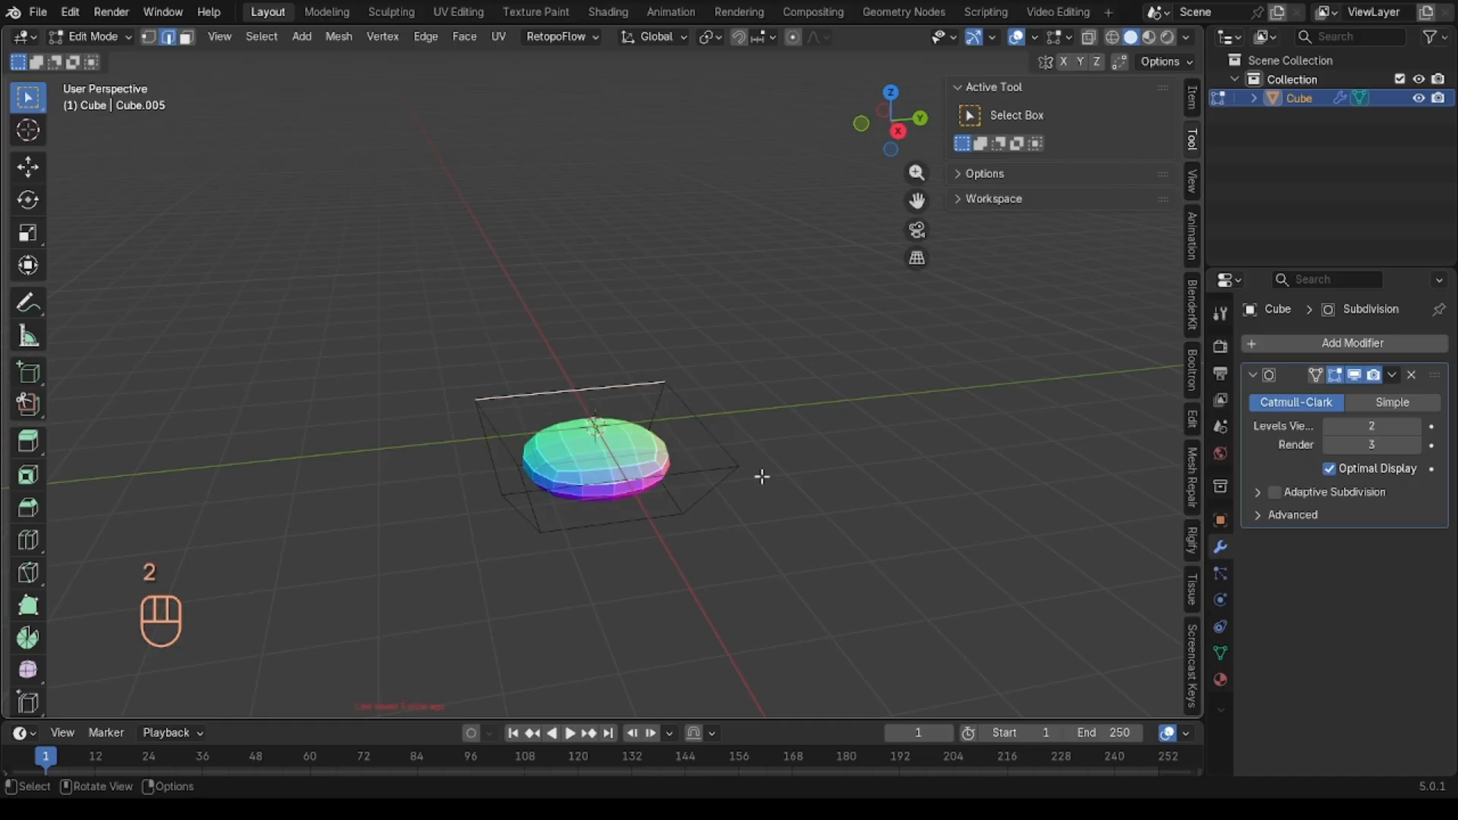
key(s)
right_click(775, 380)
key(1)
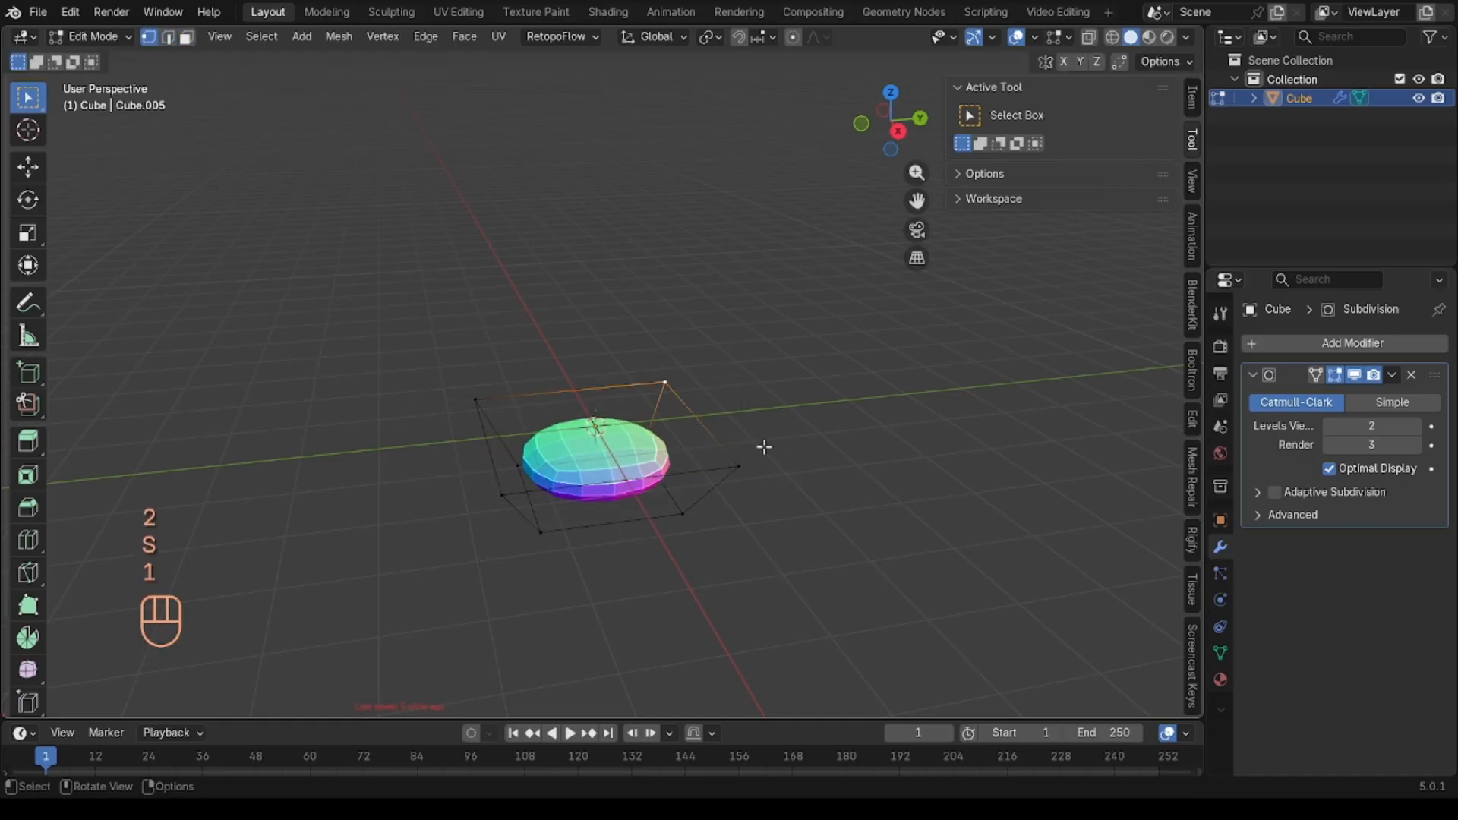
key(s)
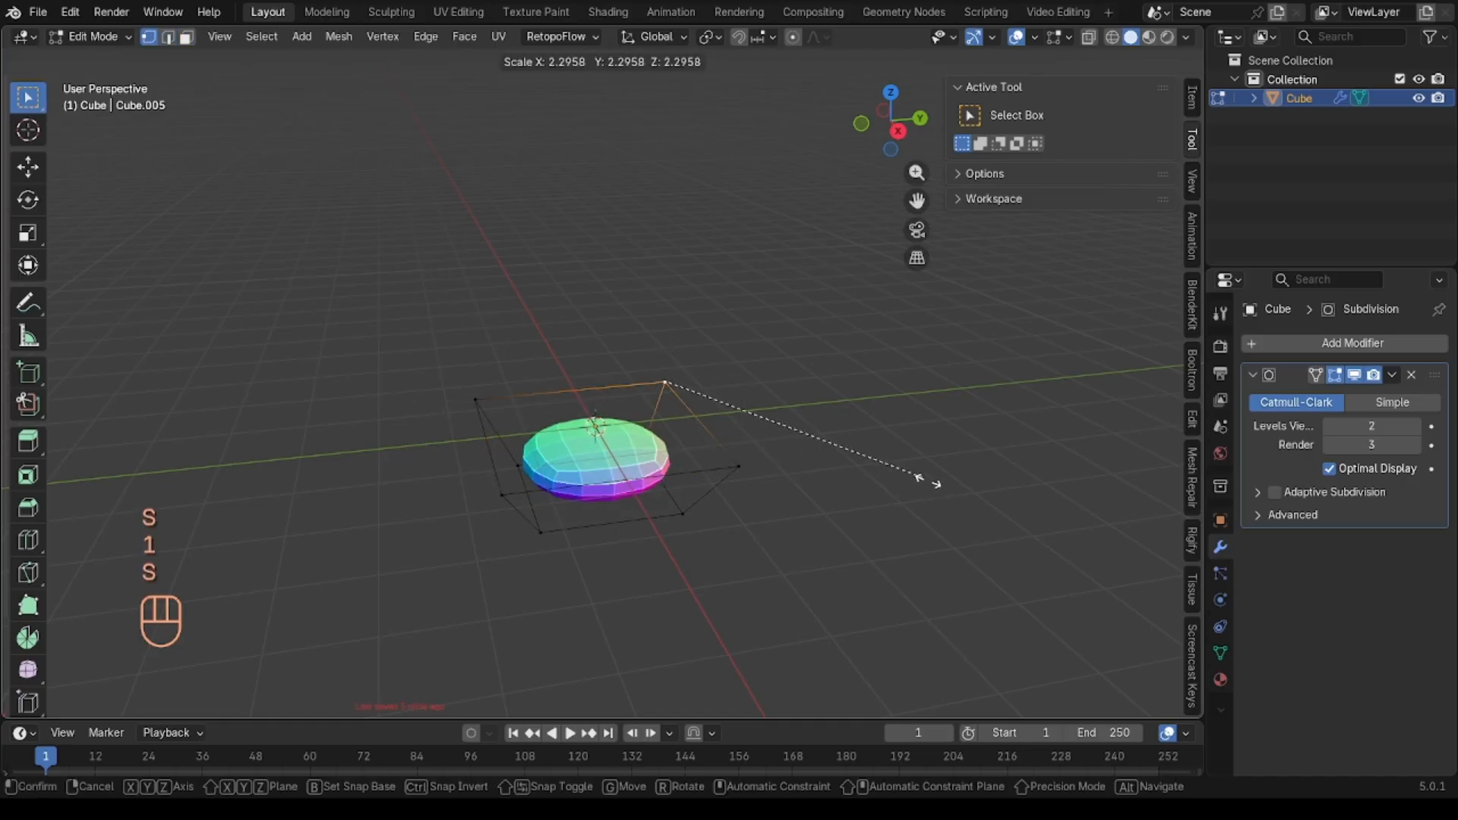
right_click(798, 390)
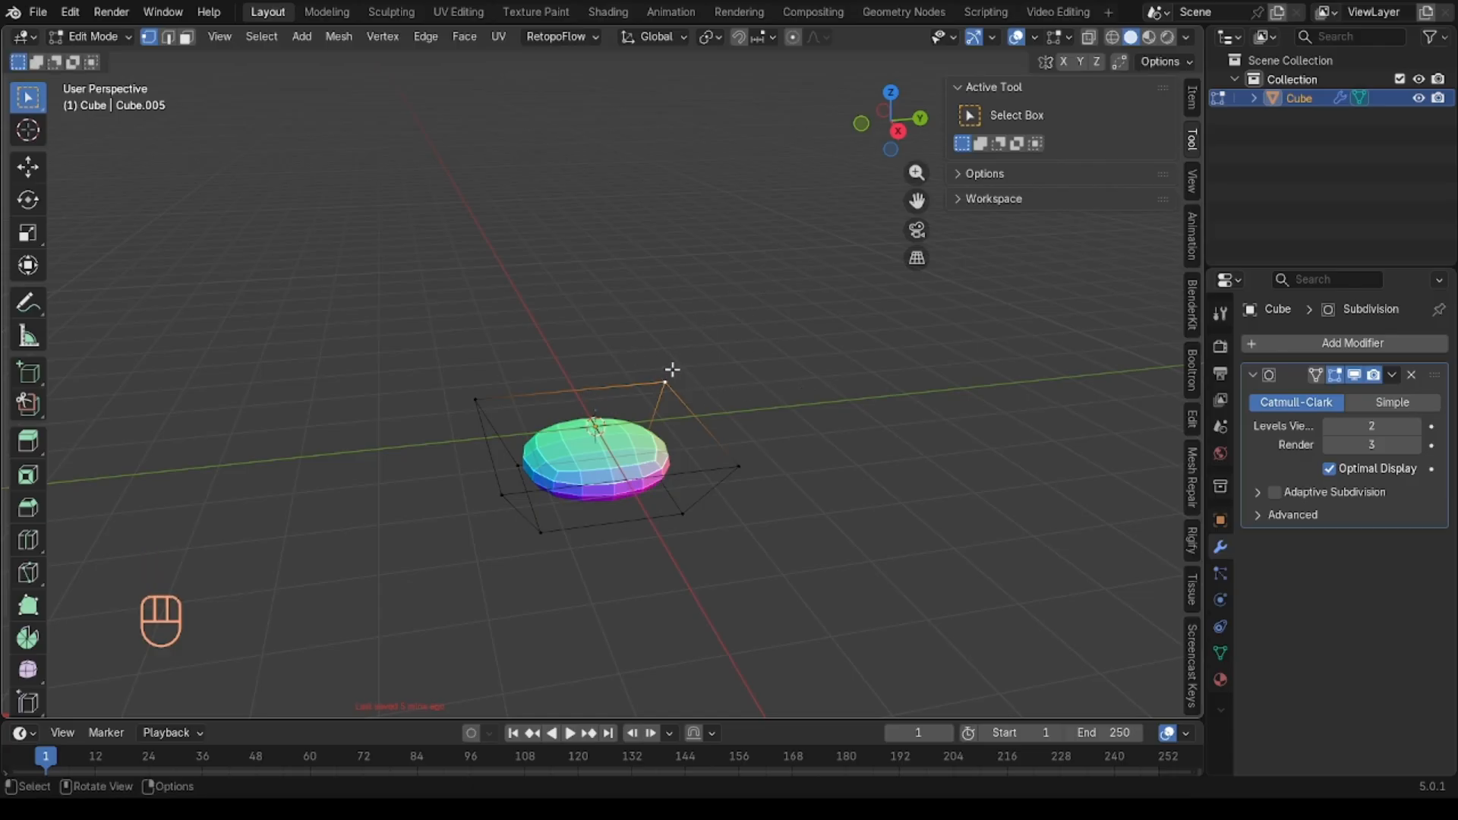
Step: Select the top face of the flattened shape's cage in face select mode
key(2)
key(3)
click(622, 412)
mouse_move(622, 412)
middle_down()
mouse_move(604, 423)
mouse_move(596, 384)
mouse_move(608, 430)
middle_up()
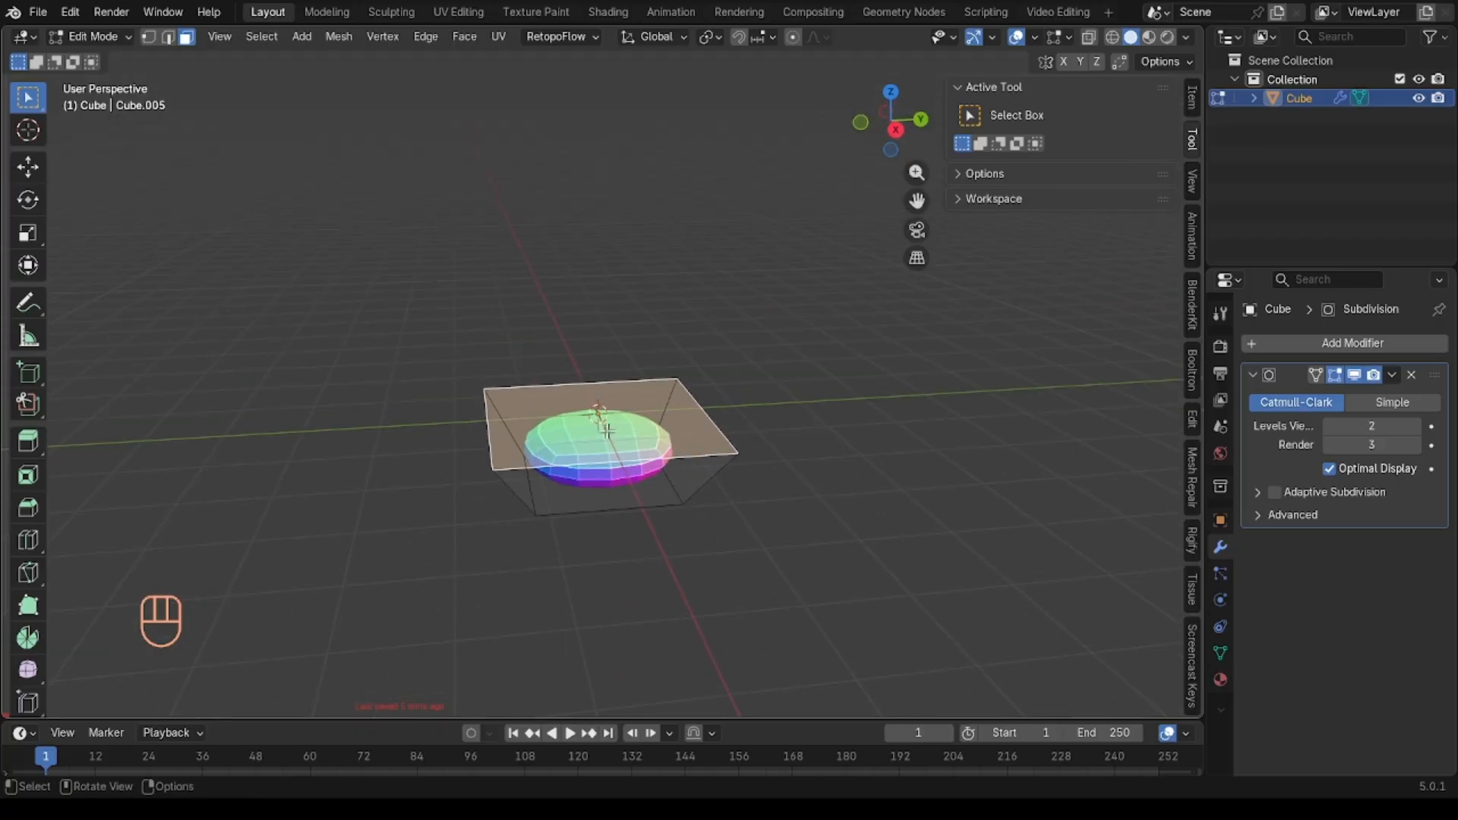
Step: Extrude the selected top face straight upward to turn the flattened shape into a tall rounded body
key(e)
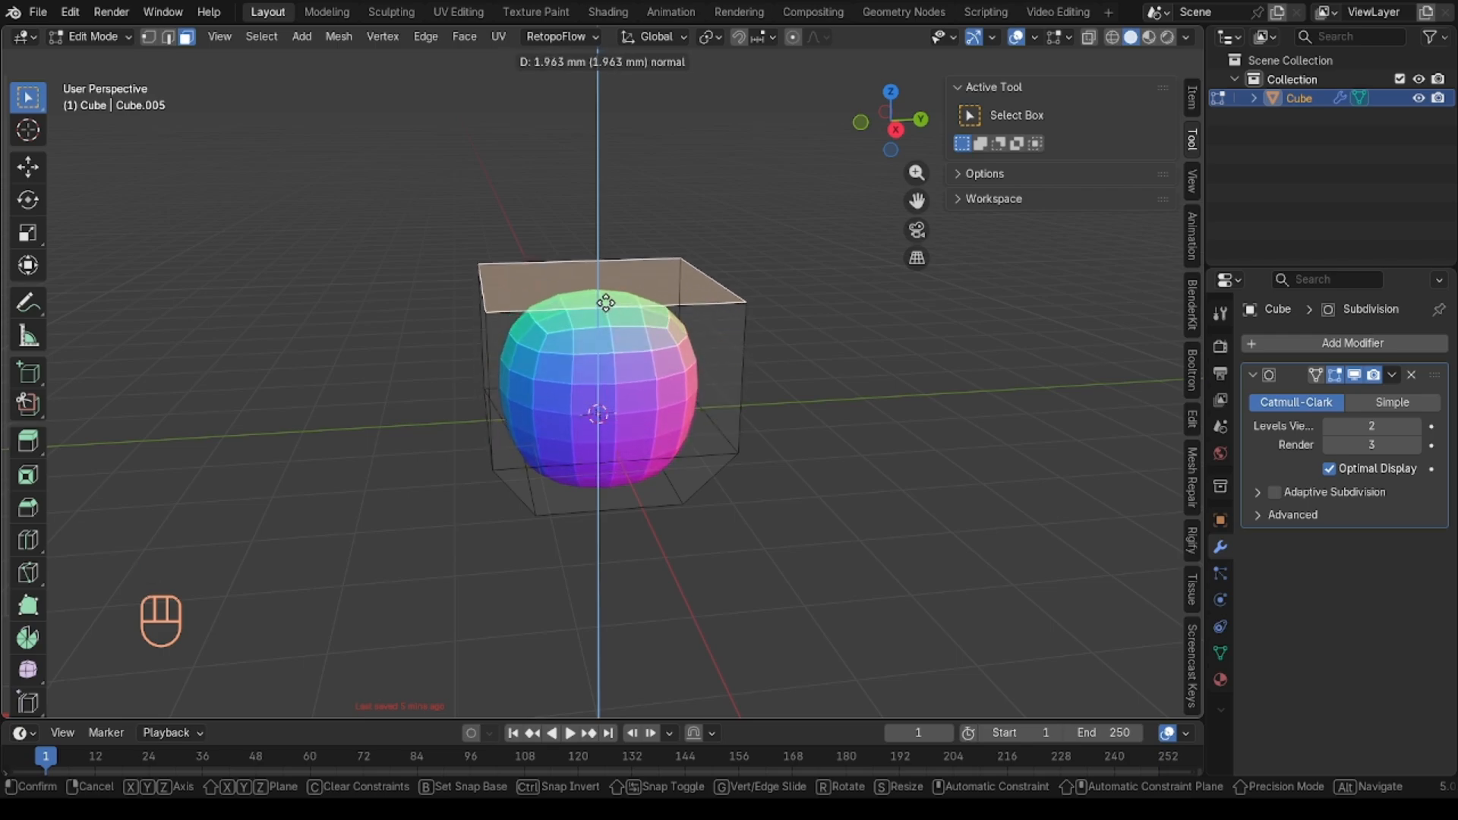
click(604, 208)
middle_drag(709, 244, 712, 245)
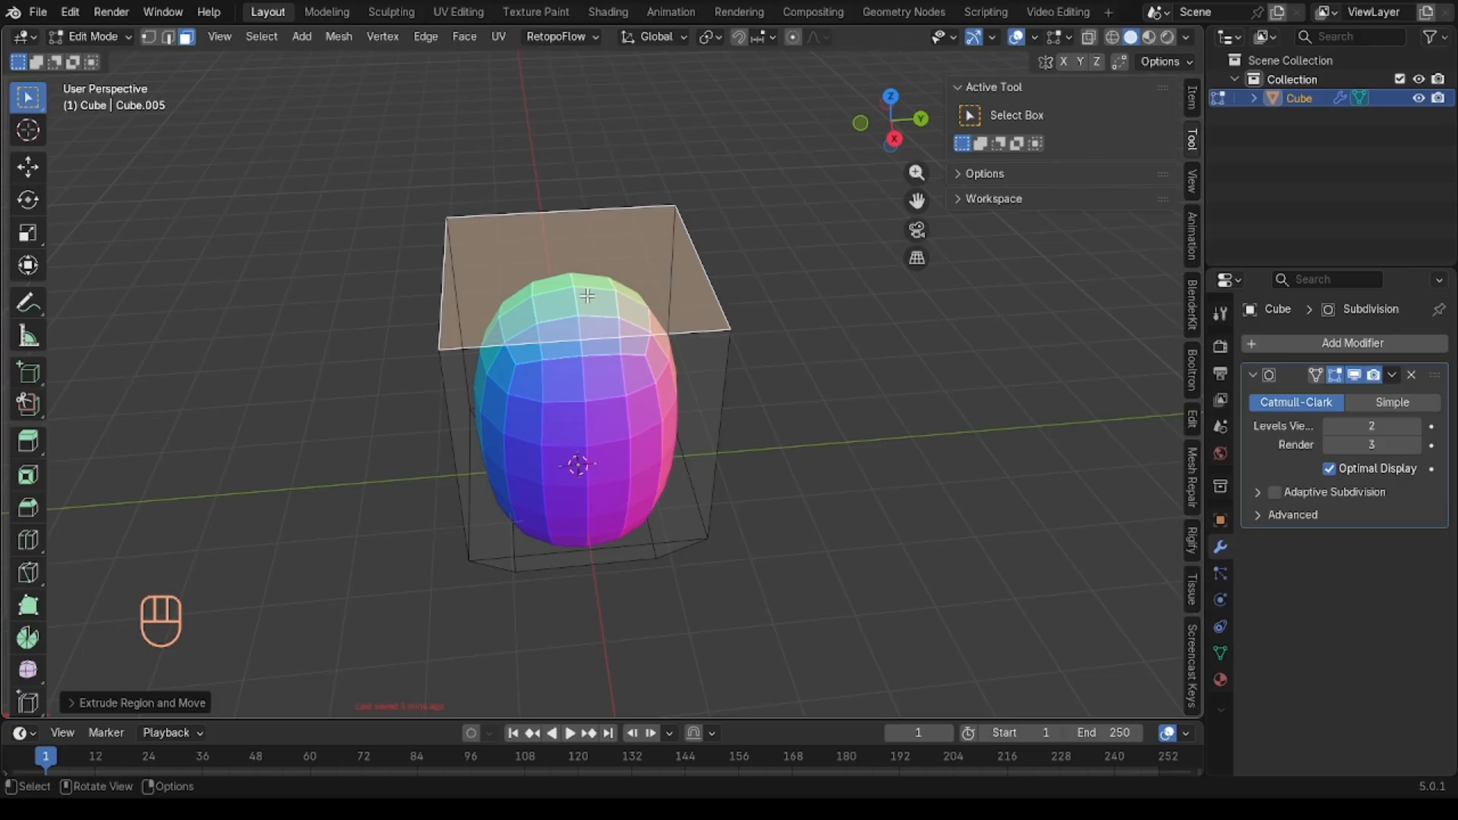
Step: Delete the top face of the cage to open the body like a cup, and return to Object Mode
key(Delete)
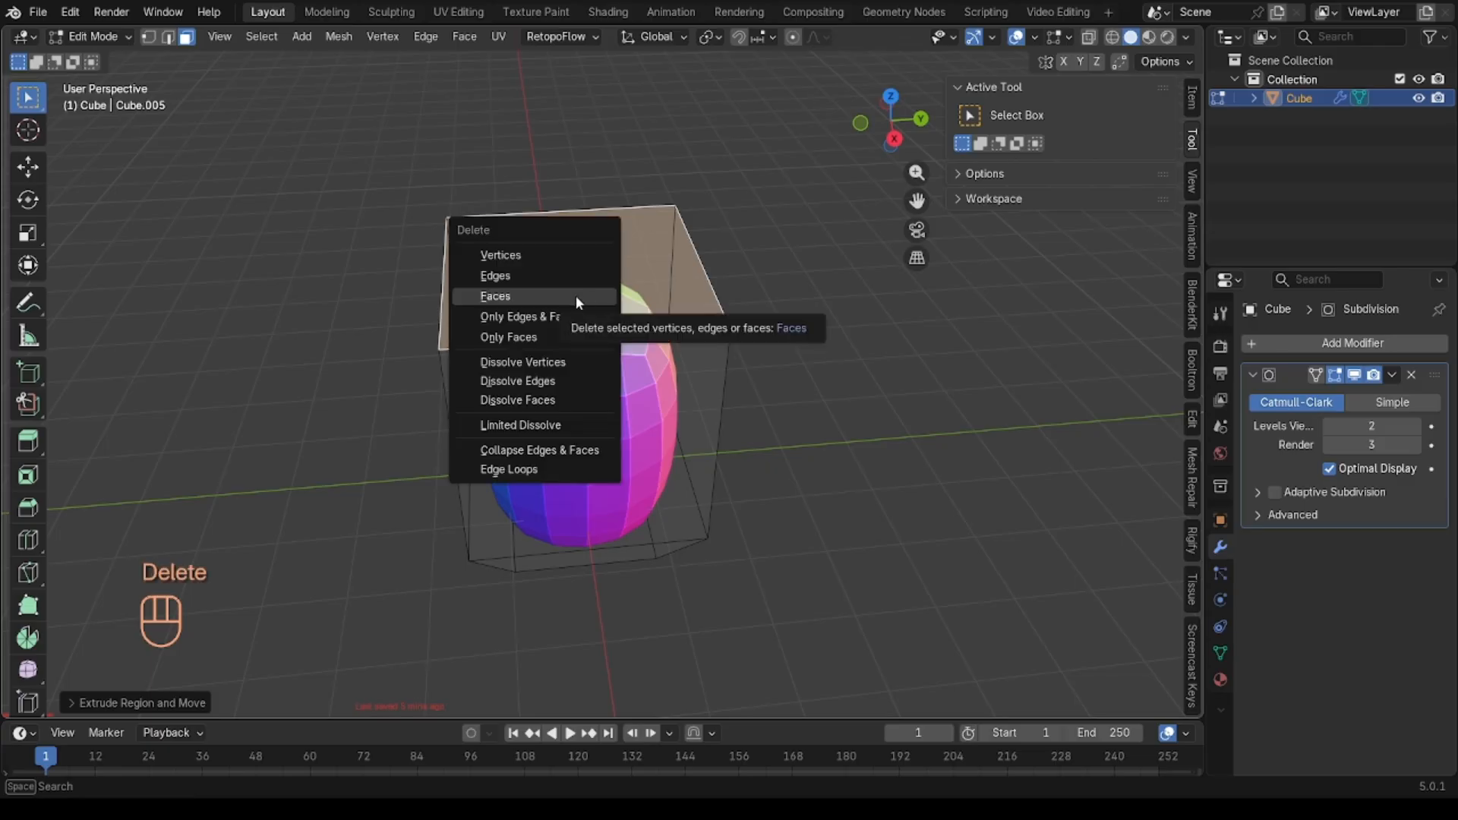
click(494, 297)
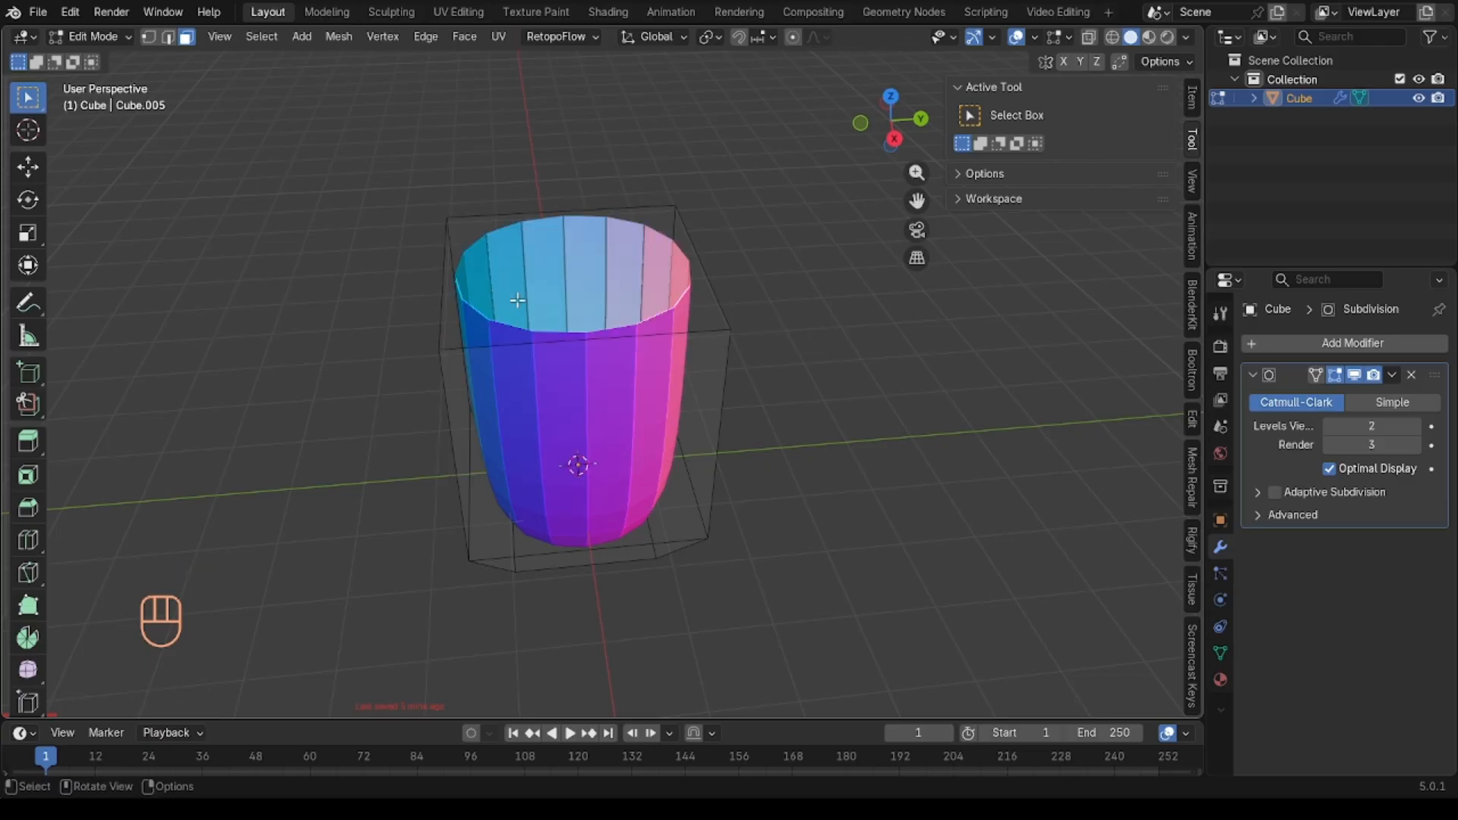
middle_drag(673, 329, 672, 328)
key(Tab)
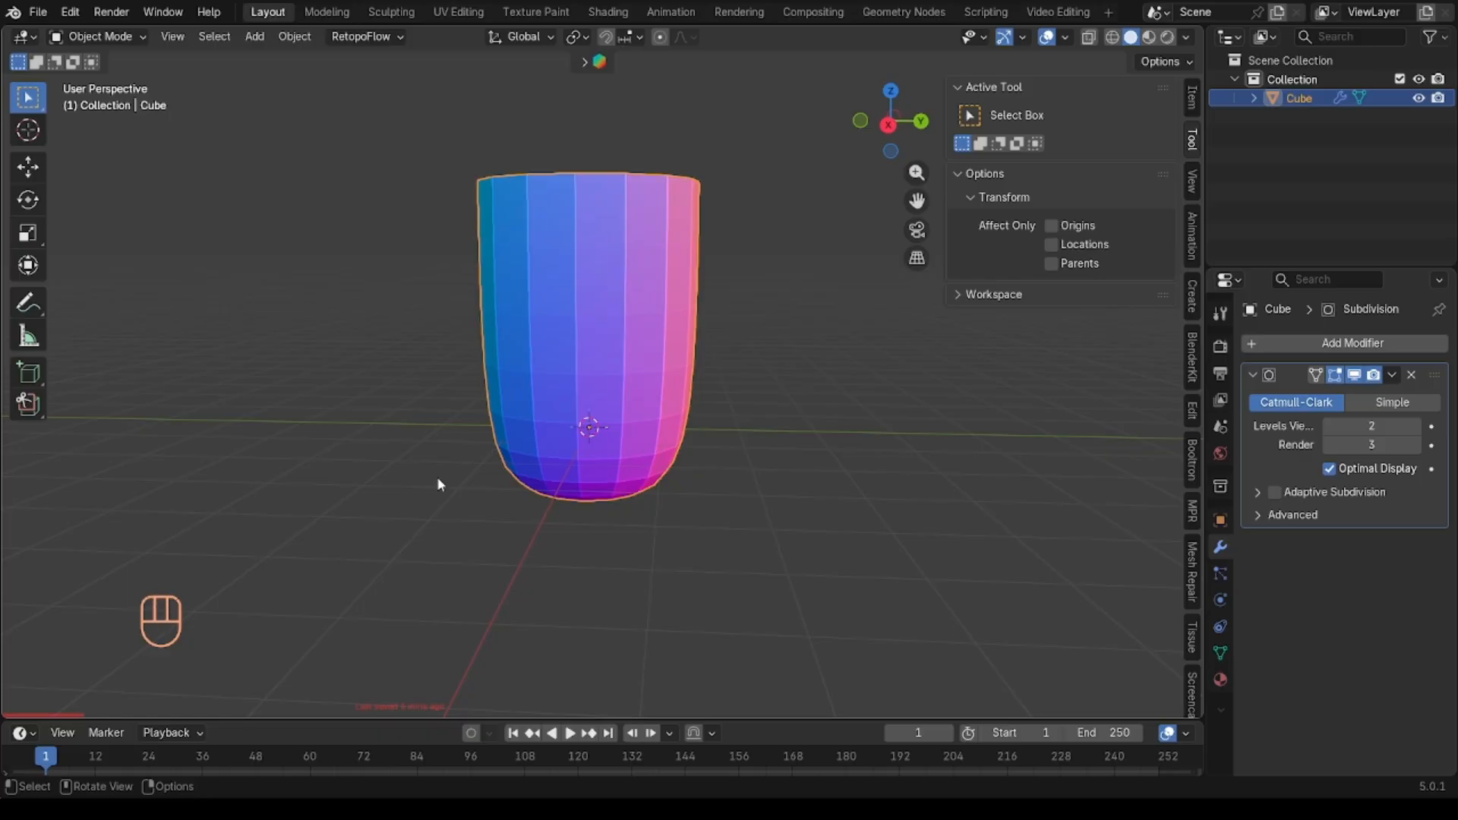
Step: Examine the open cup from several sides and from above, checking its walls, rounded base and open rim
scroll(517, 458, left, 5)
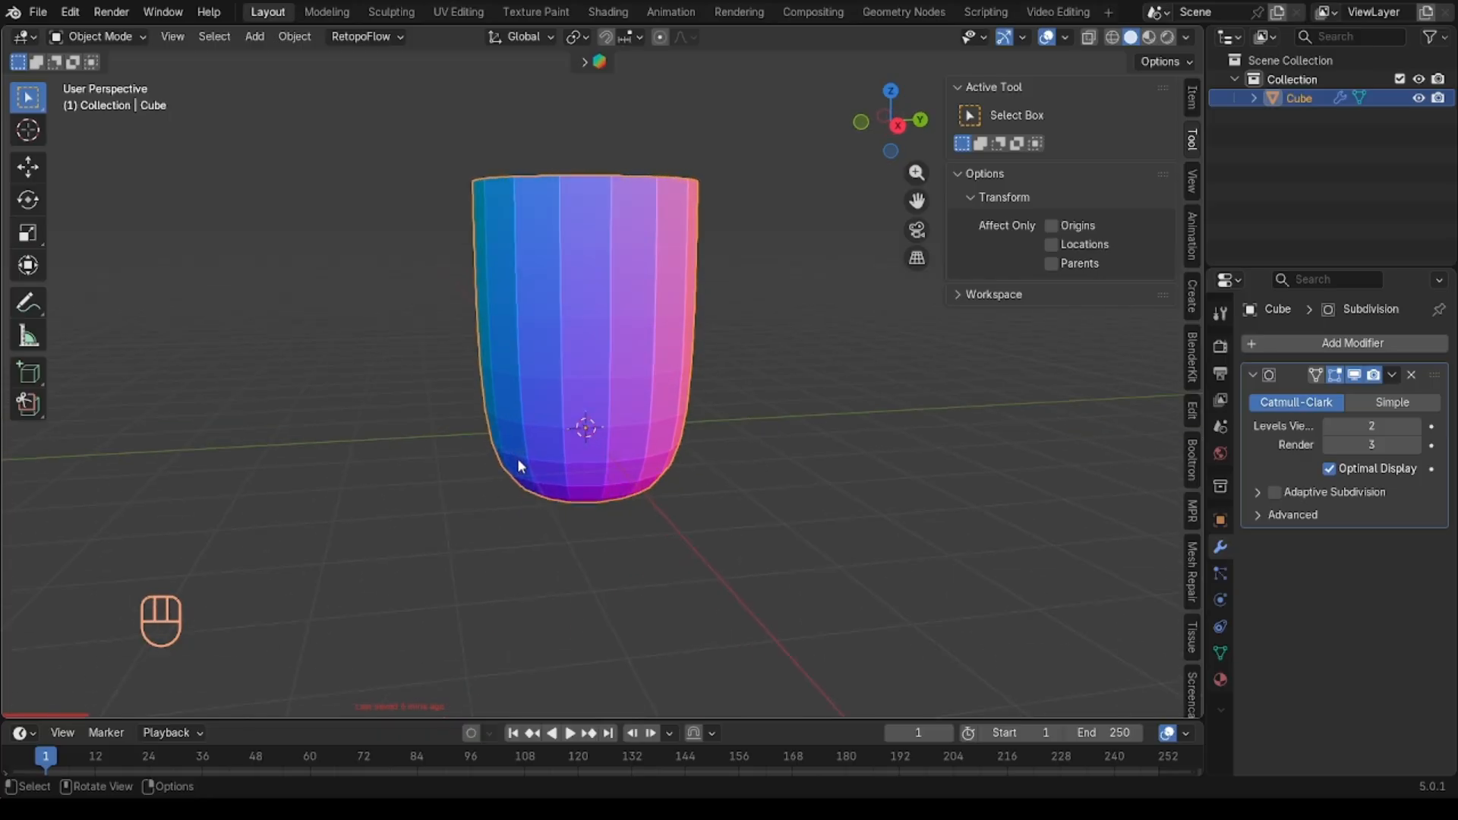
scroll(518, 458, left, 3)
scroll(517, 458, up, 3)
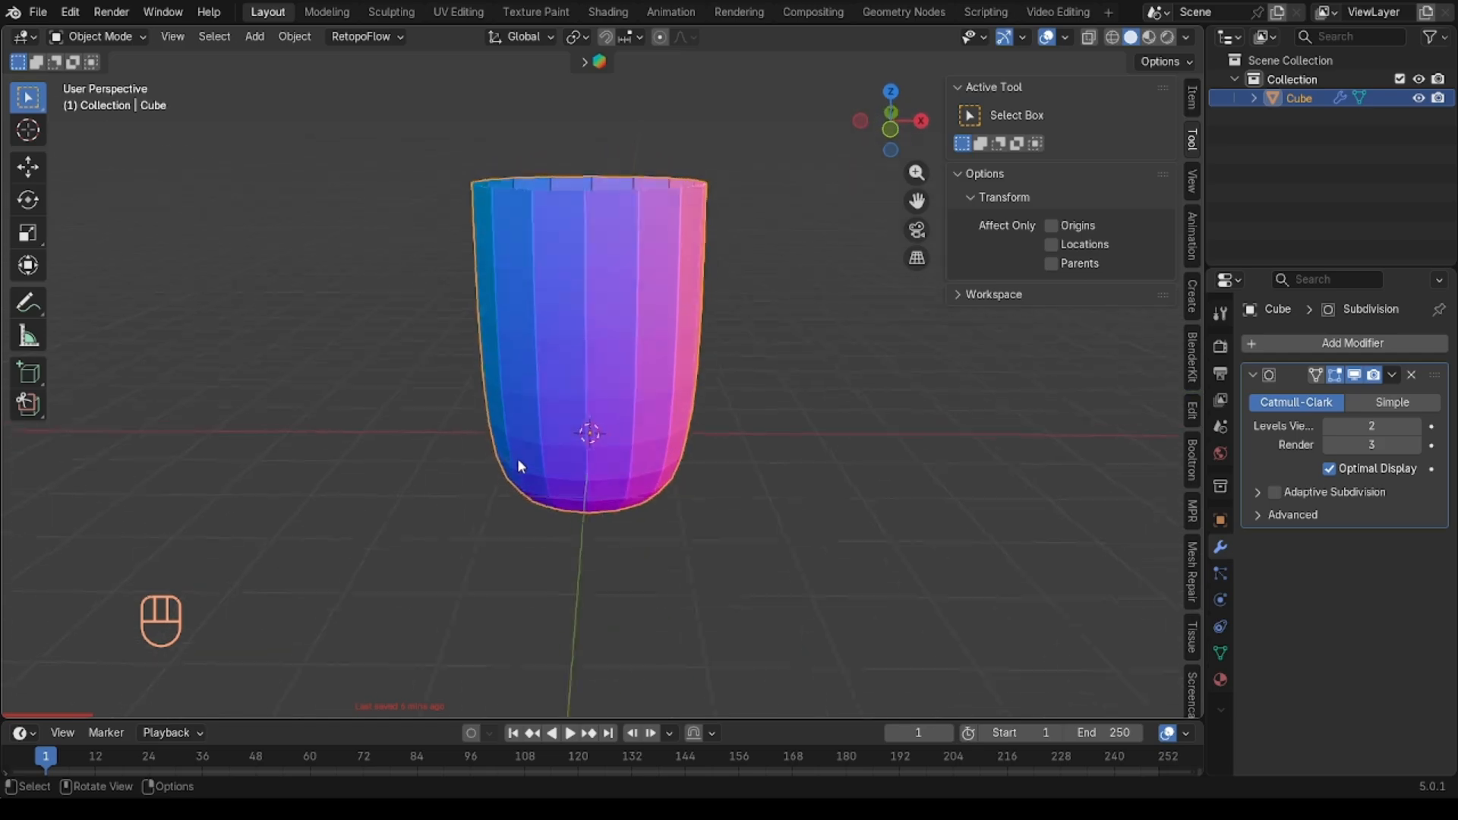
scroll(517, 458, right, 5)
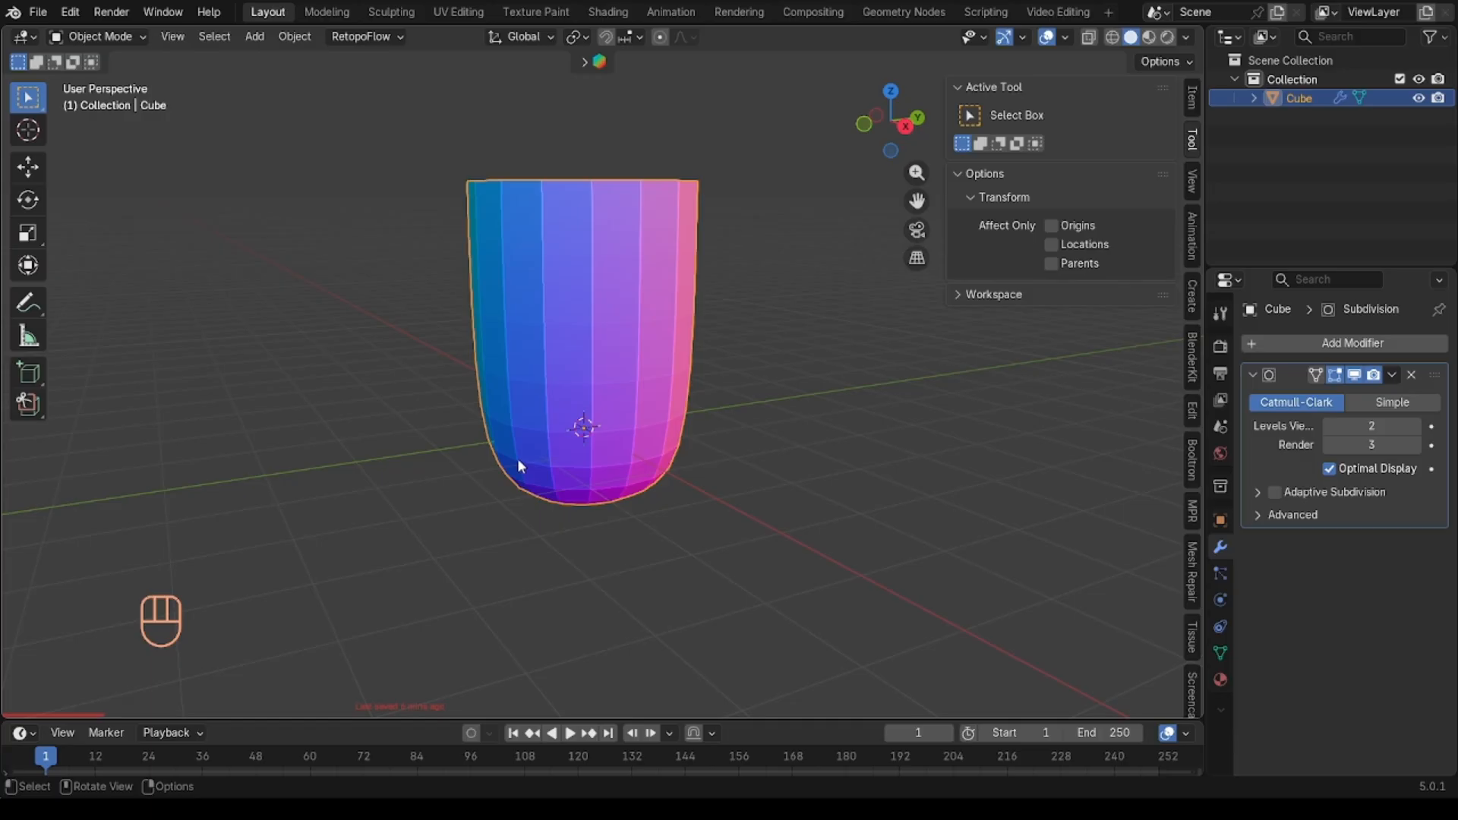
scroll(623, 518, down, 2)
scroll(623, 518, up, 3)
scroll(623, 518, right, 3)
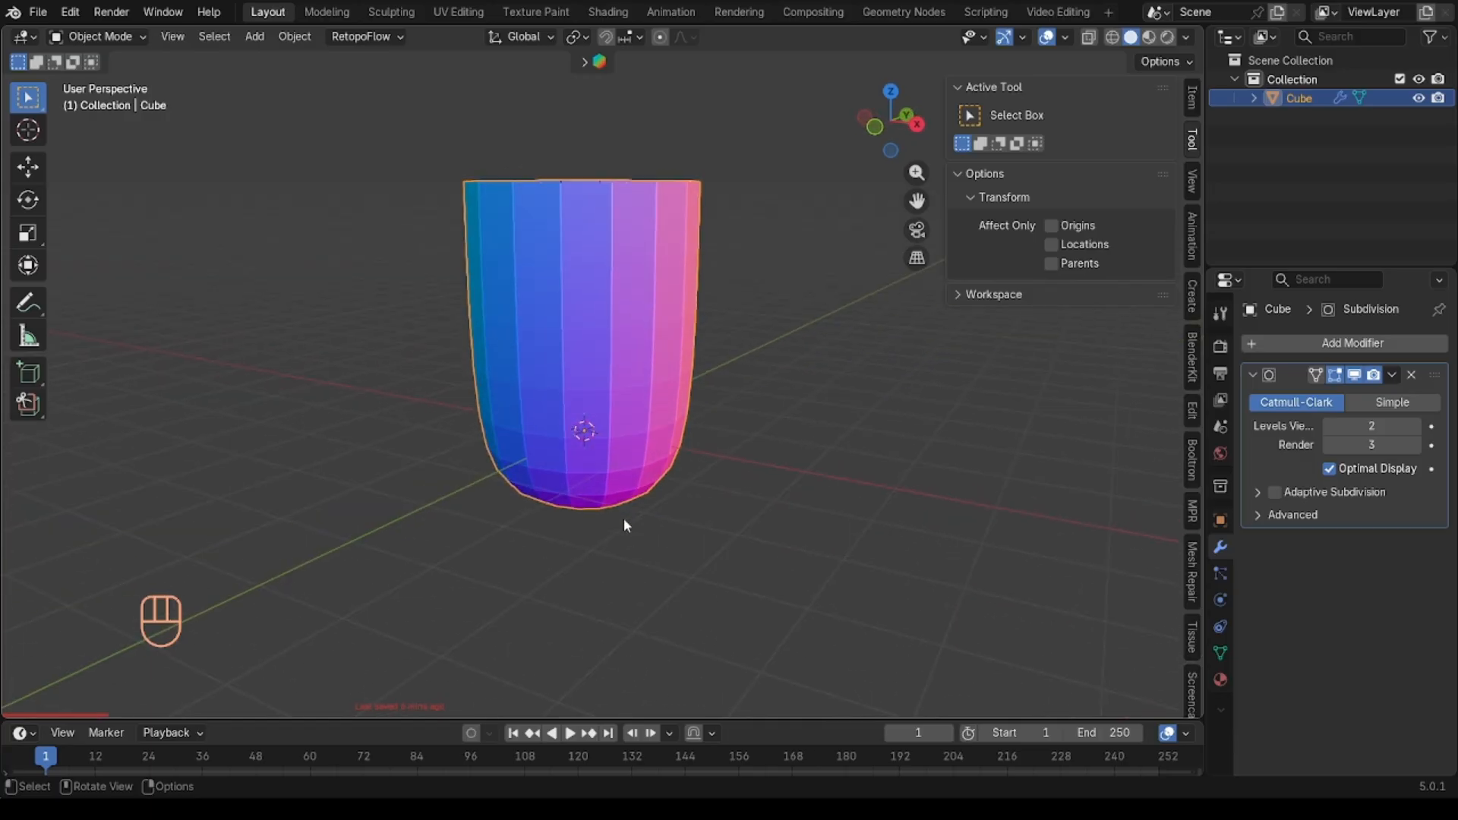
scroll(623, 518, down, 3)
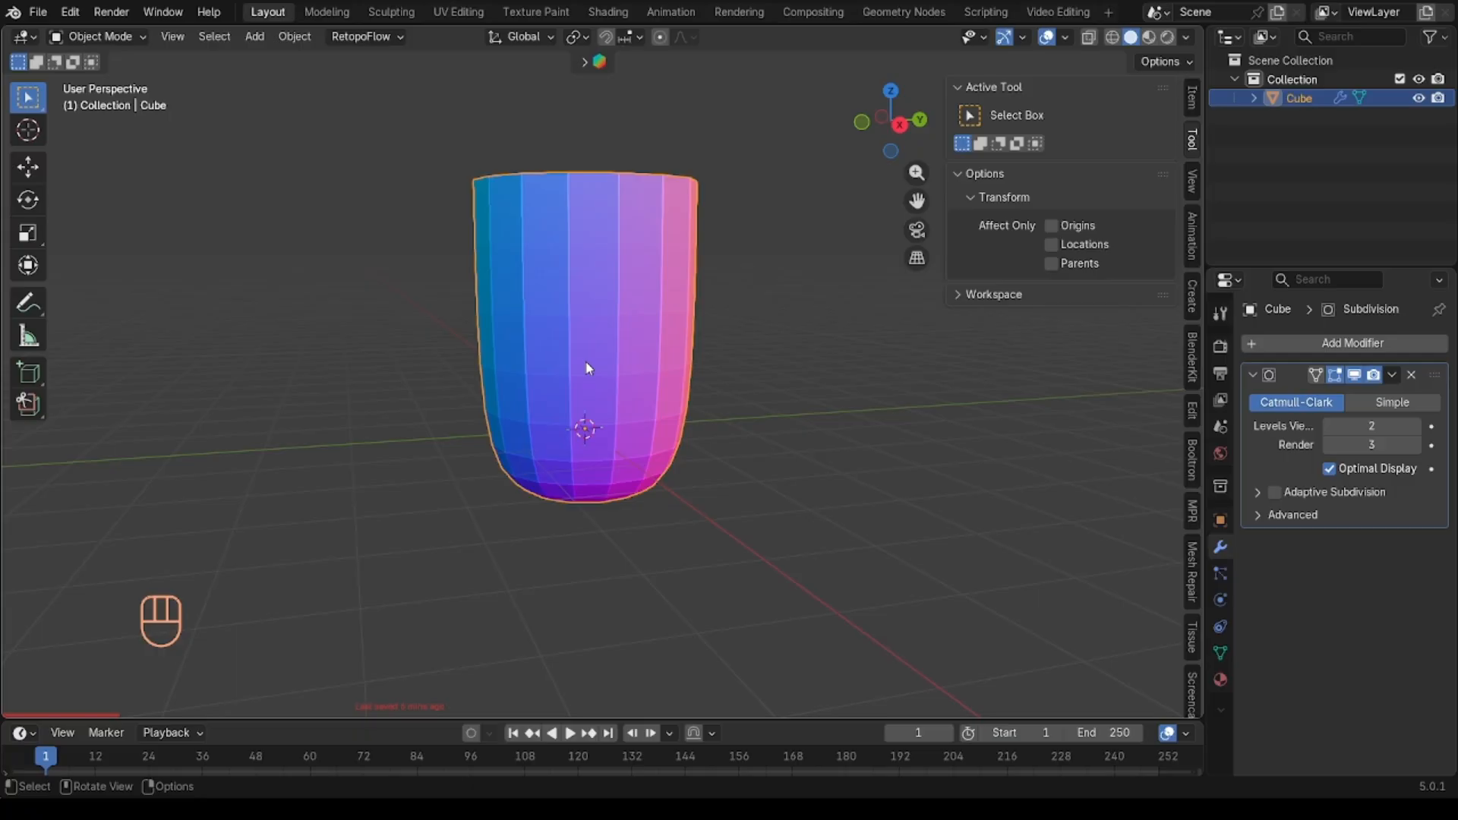
key(shift)
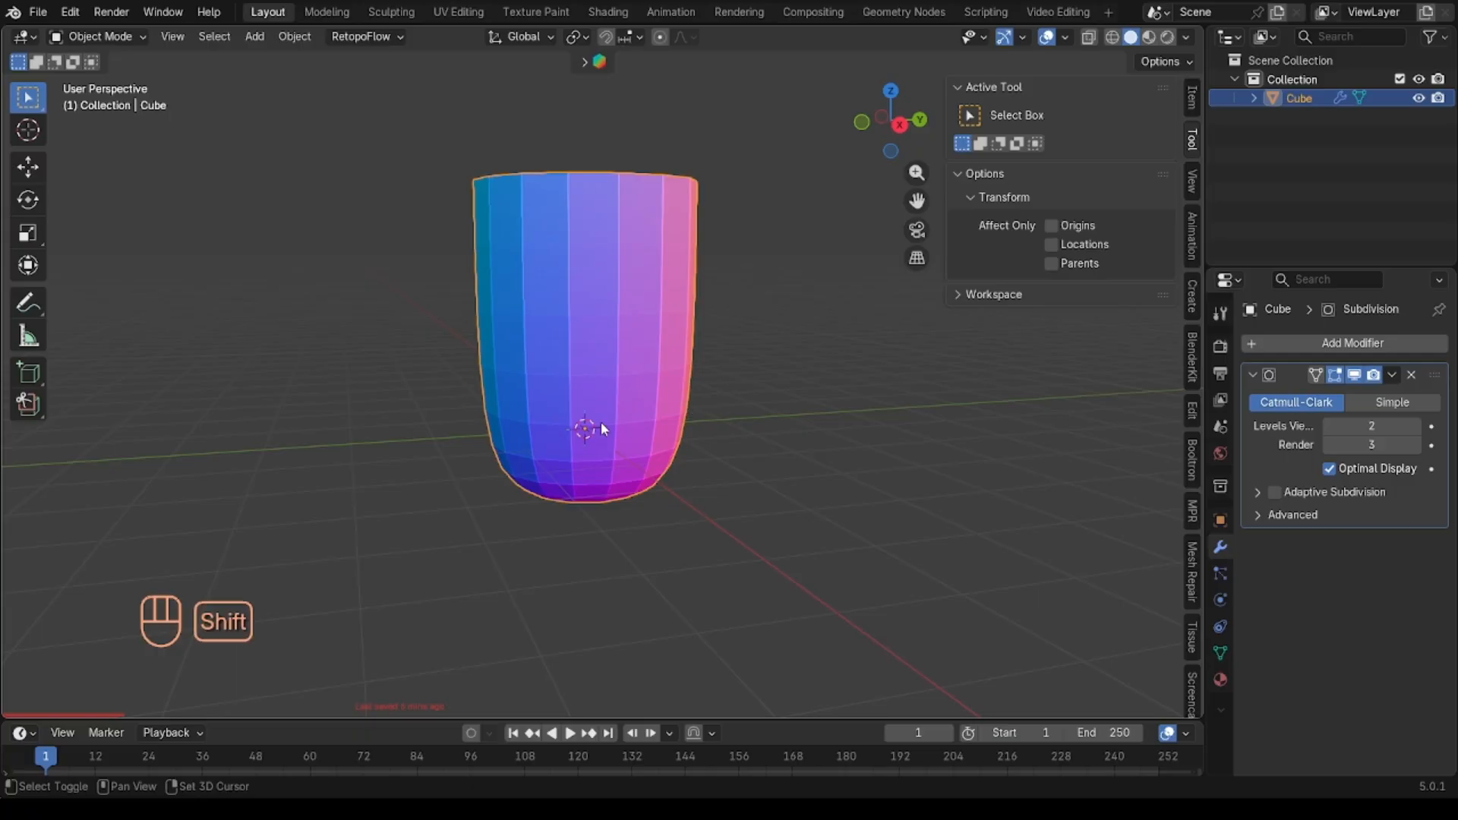
shift+scroll(559, 354, up, 3)
shift+scroll(559, 354, down, 4)
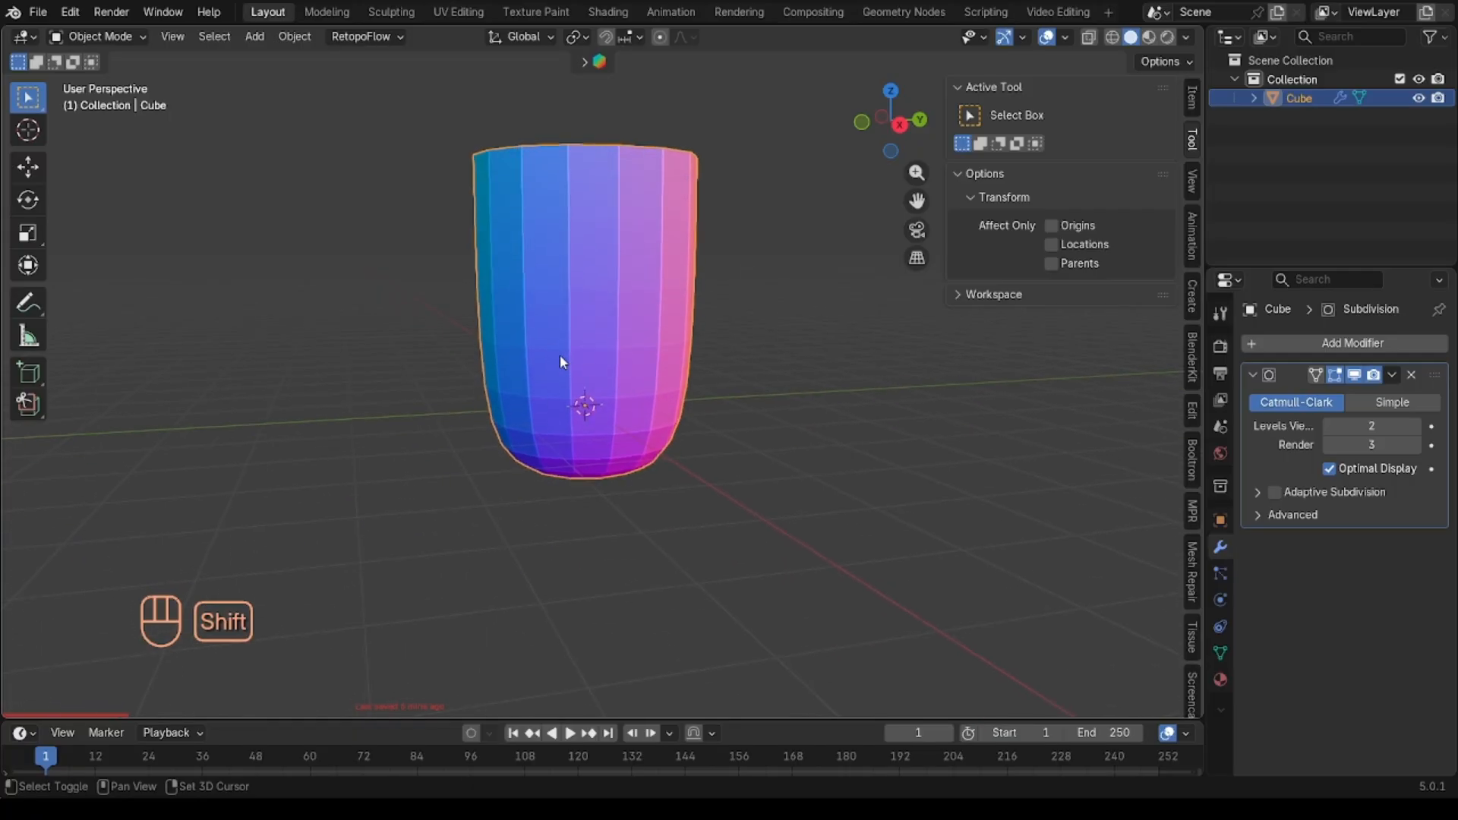
shift+scroll(559, 354, up, 2)
shift+scroll(561, 363, down, 1)
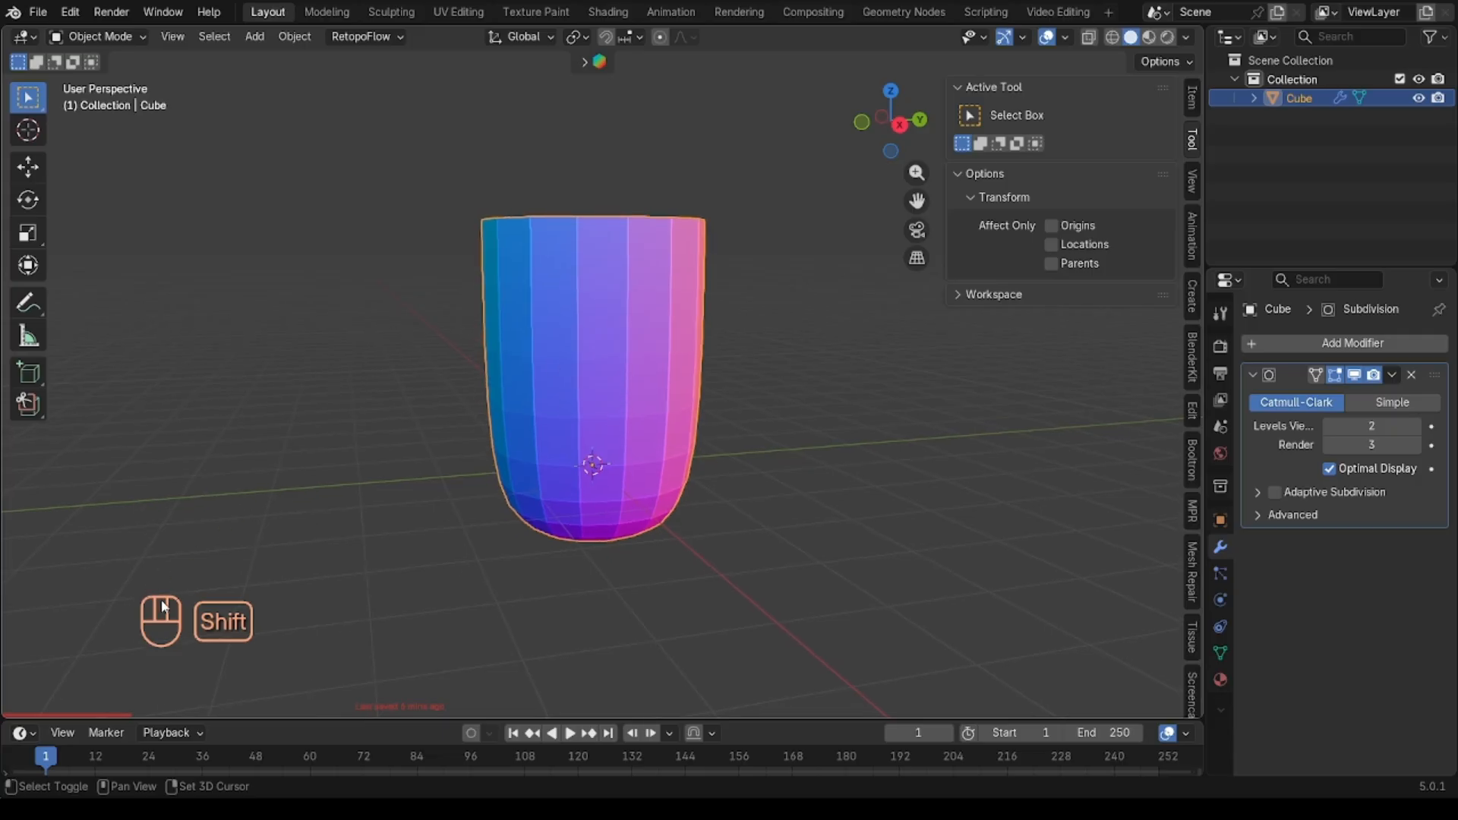
scroll(551, 481, right, 4)
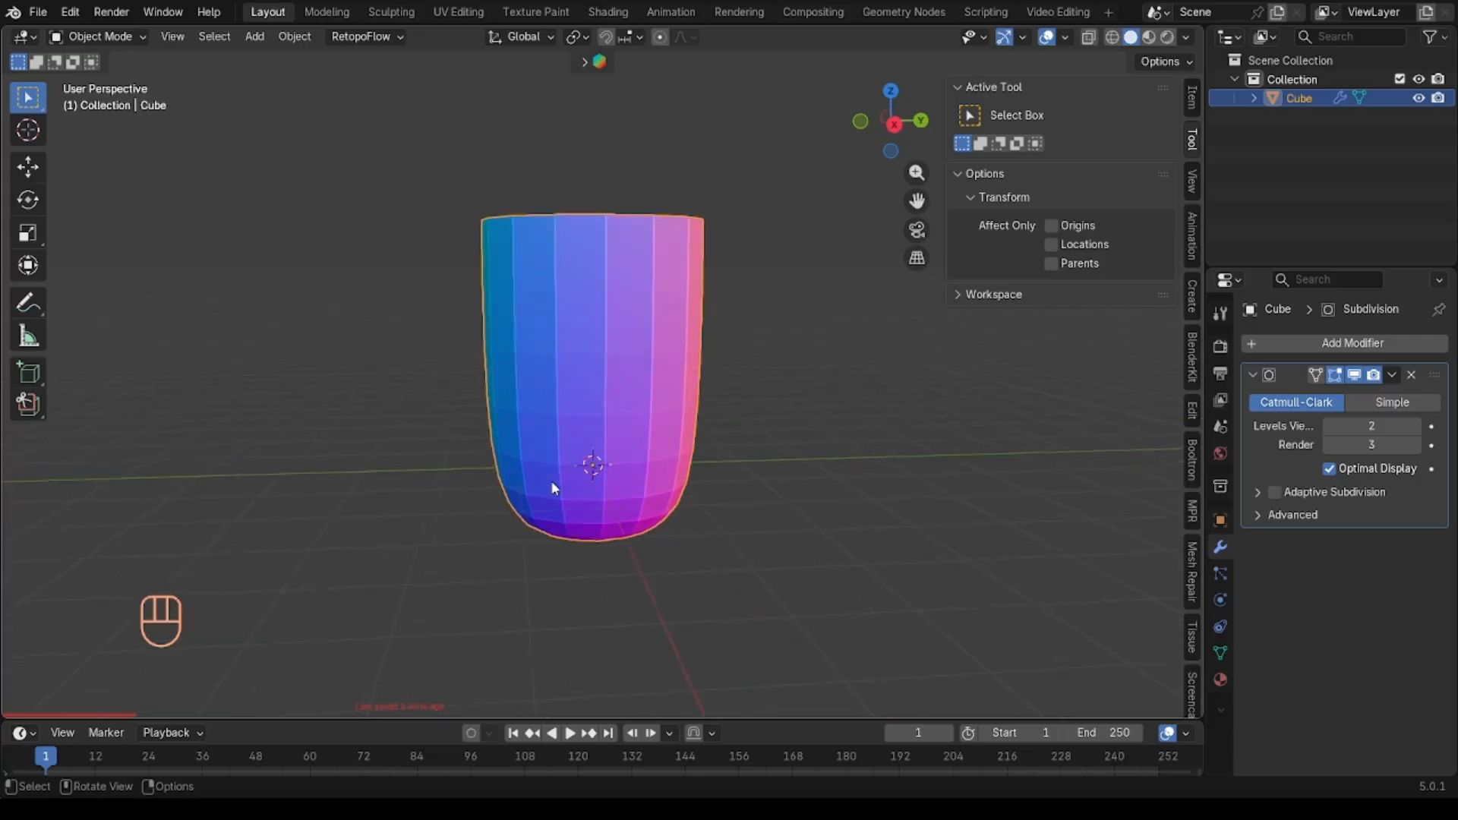
scroll(551, 481, right, 6)
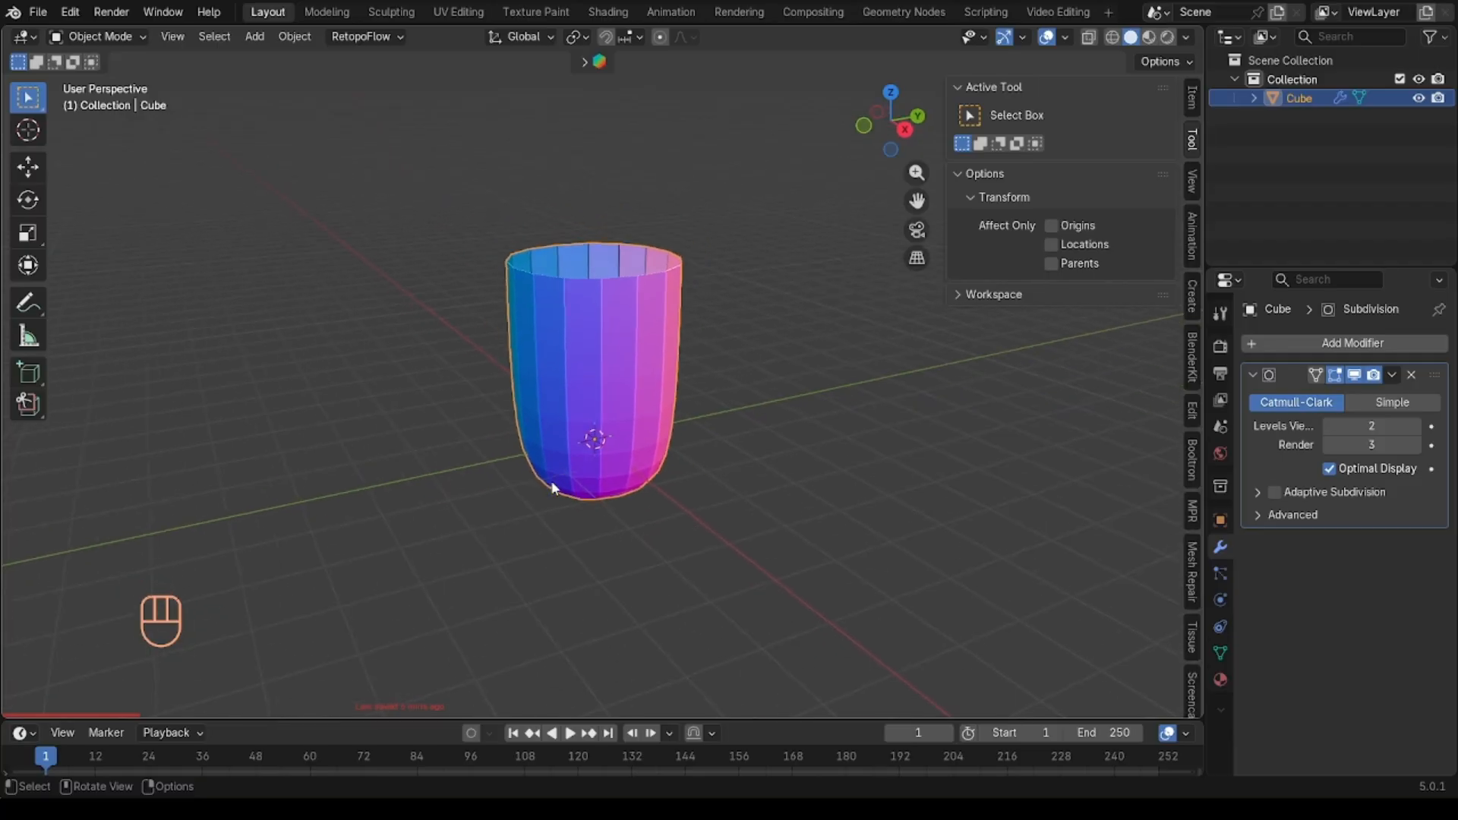
scroll(553, 488, up, 5)
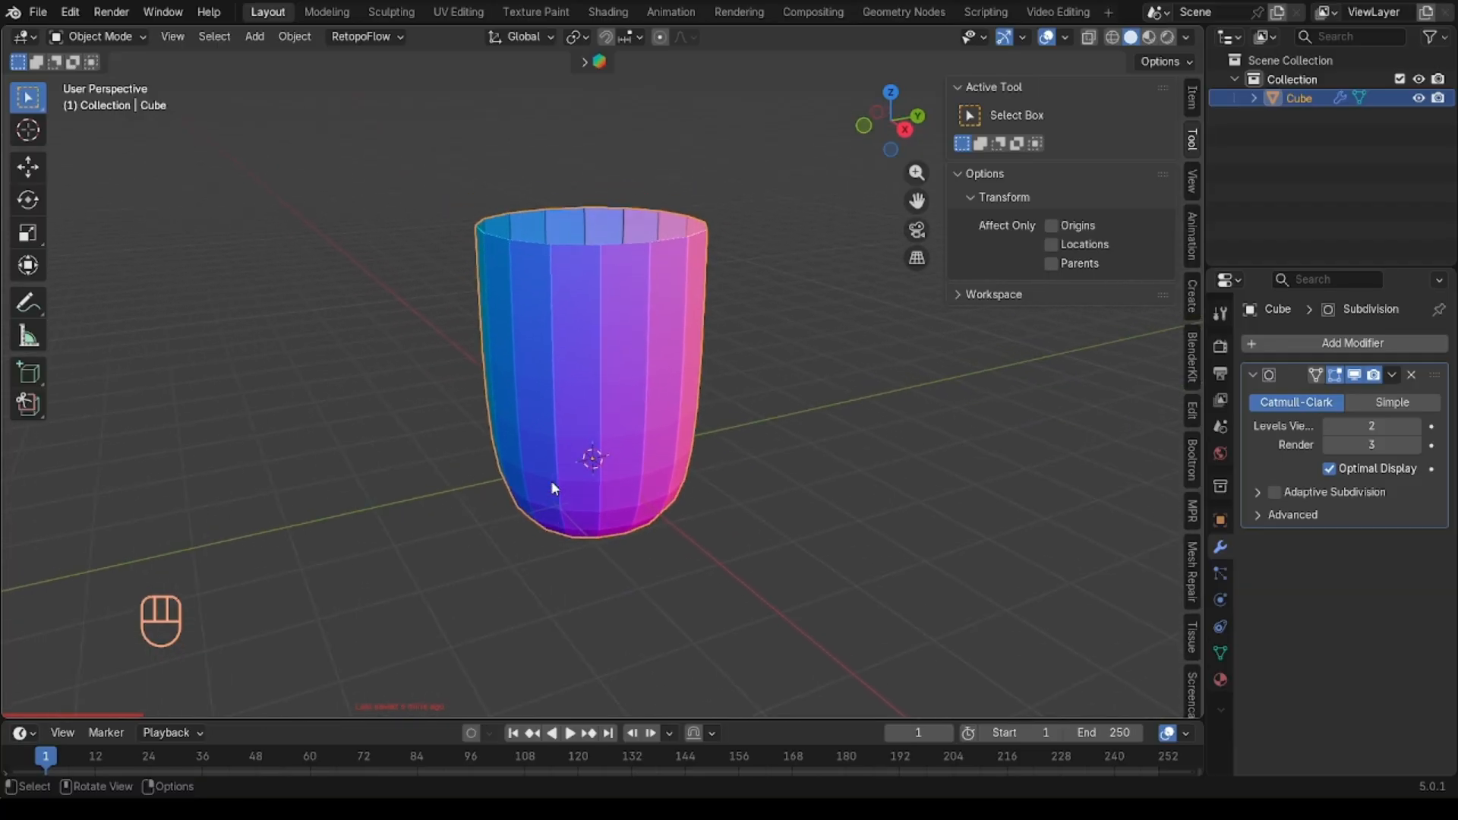
scroll(553, 488, down, 3)
scroll(553, 488, right, 2)
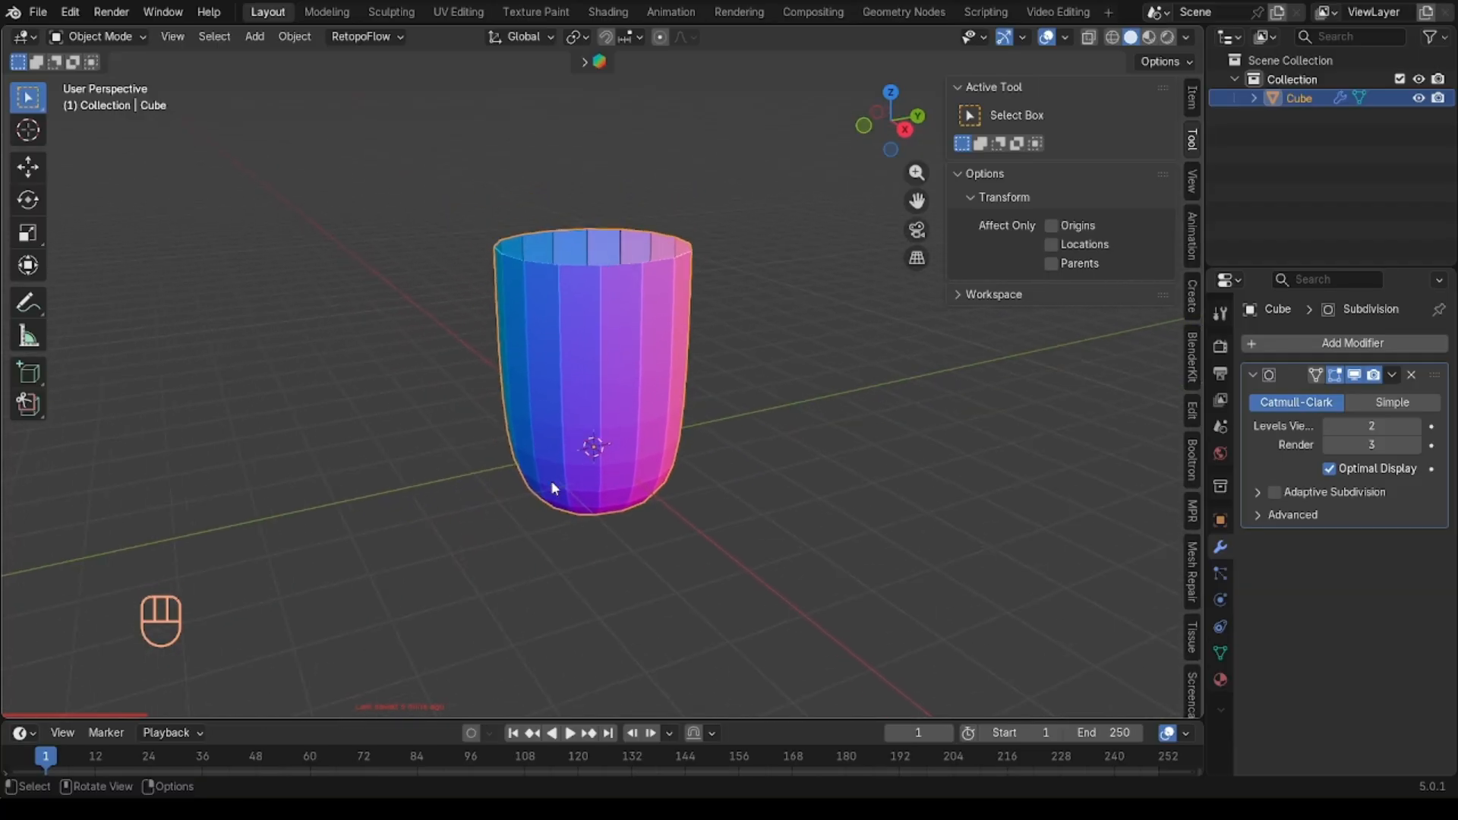
scroll(553, 488, up, 3)
scroll(553, 488, down, 3)
scroll(553, 489, left, 1)
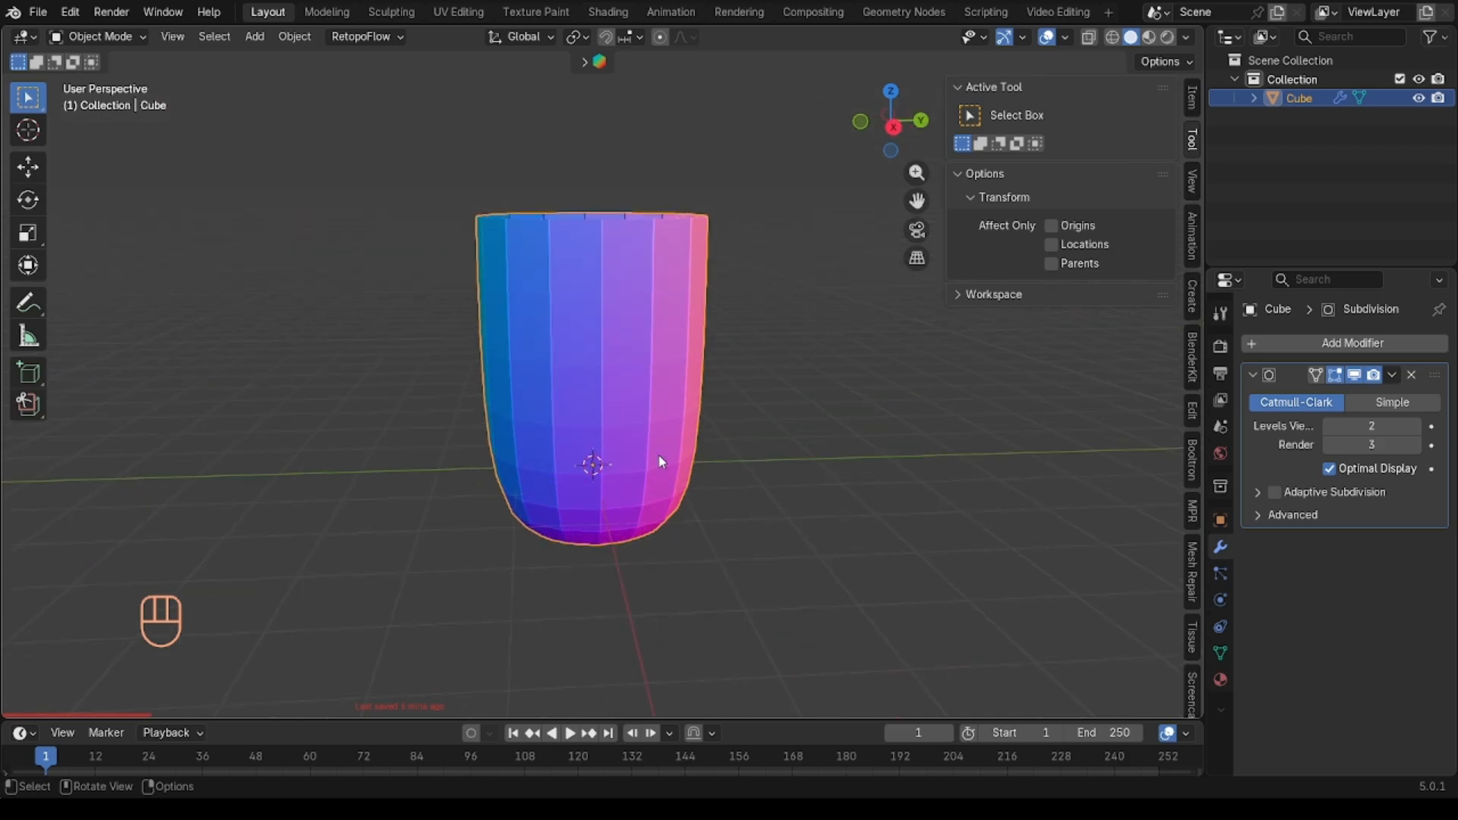
shift+scroll(659, 462, up, 3)
scroll(659, 462, up, 5)
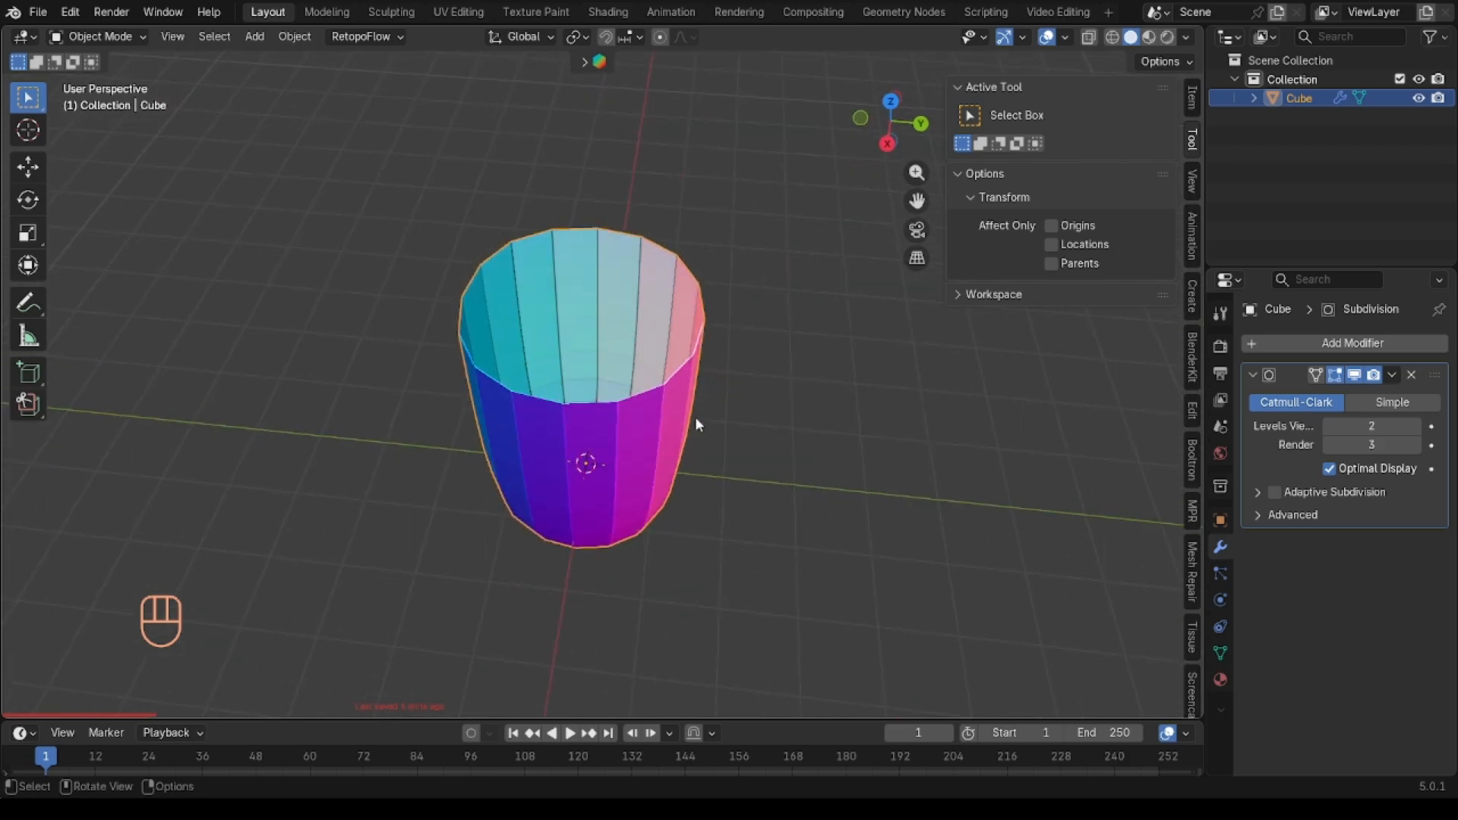
Step: Find the Solidify modifier by searching for "solidify" and add it to the cup
click(1330, 344)
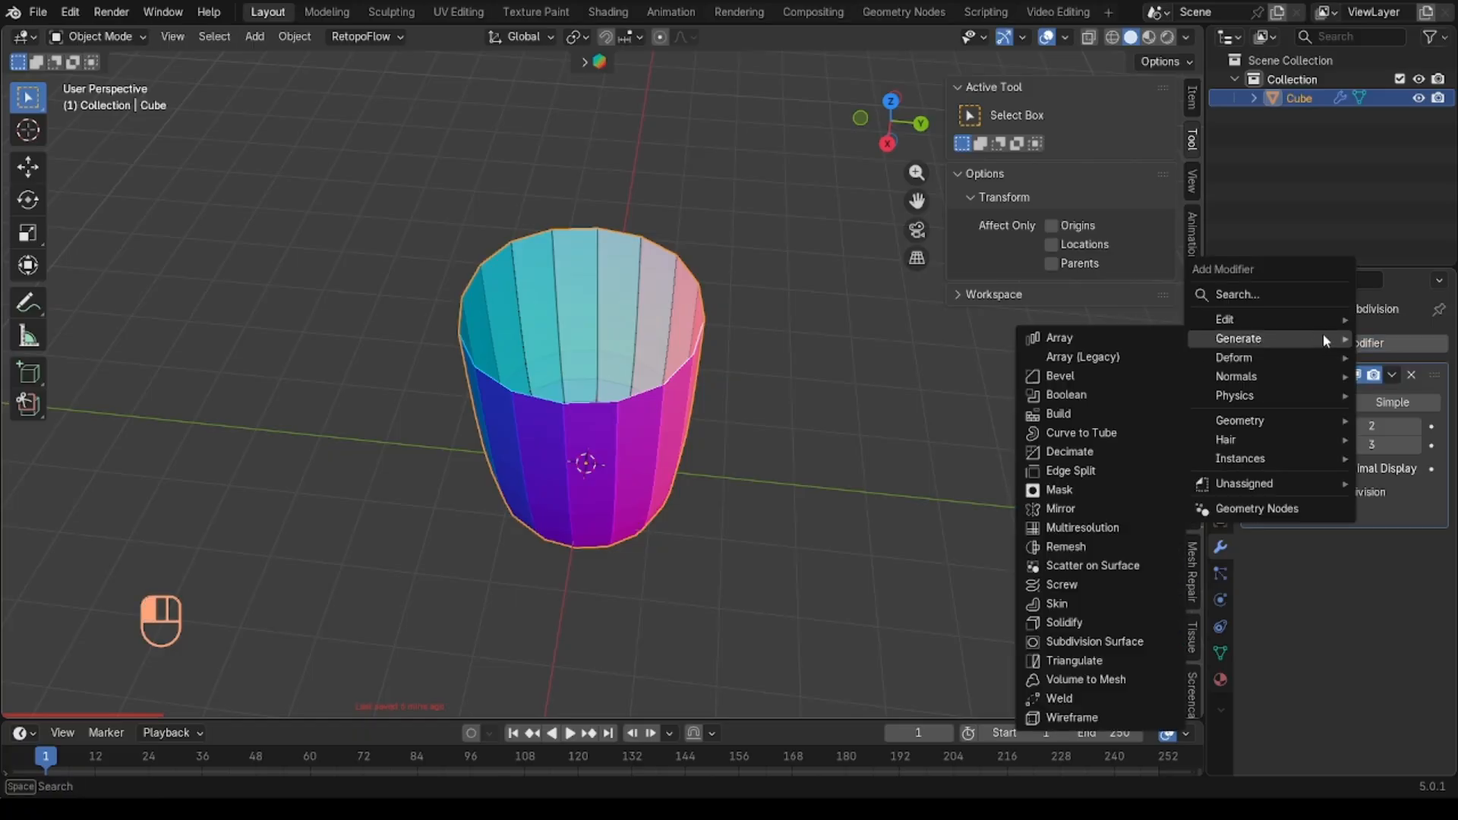
click(1293, 300)
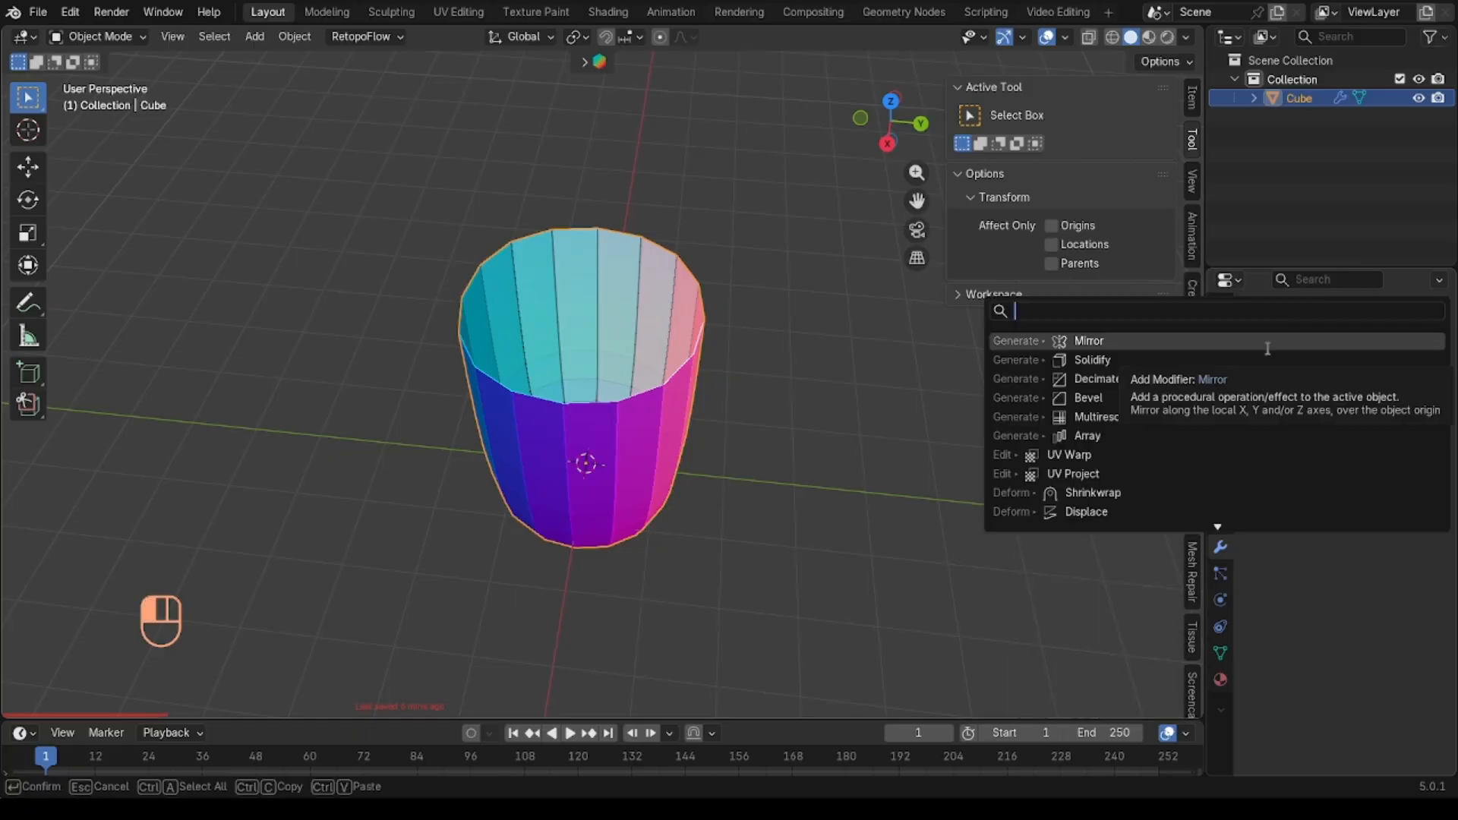
text(solidify)
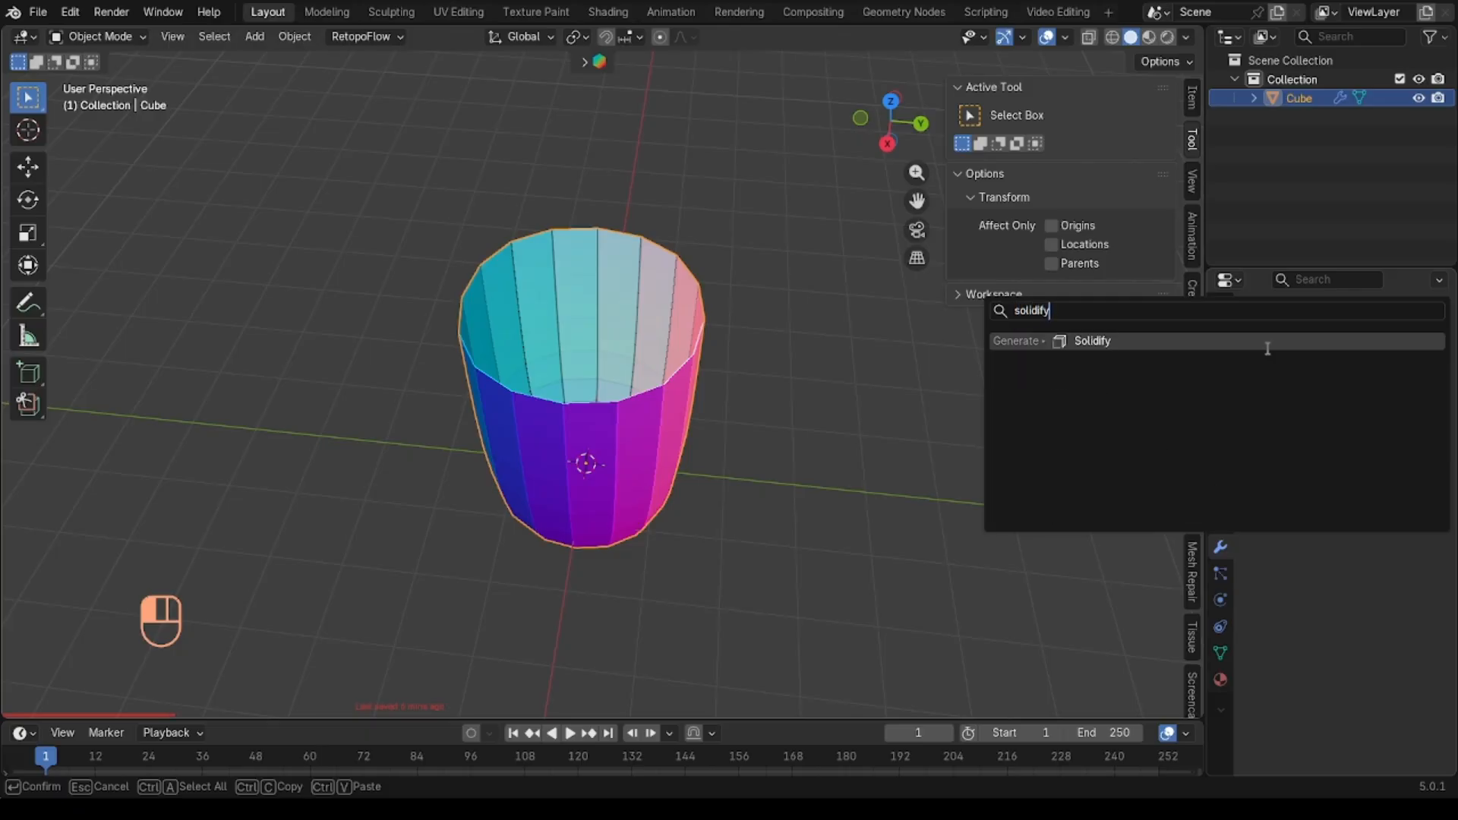
click(1236, 341)
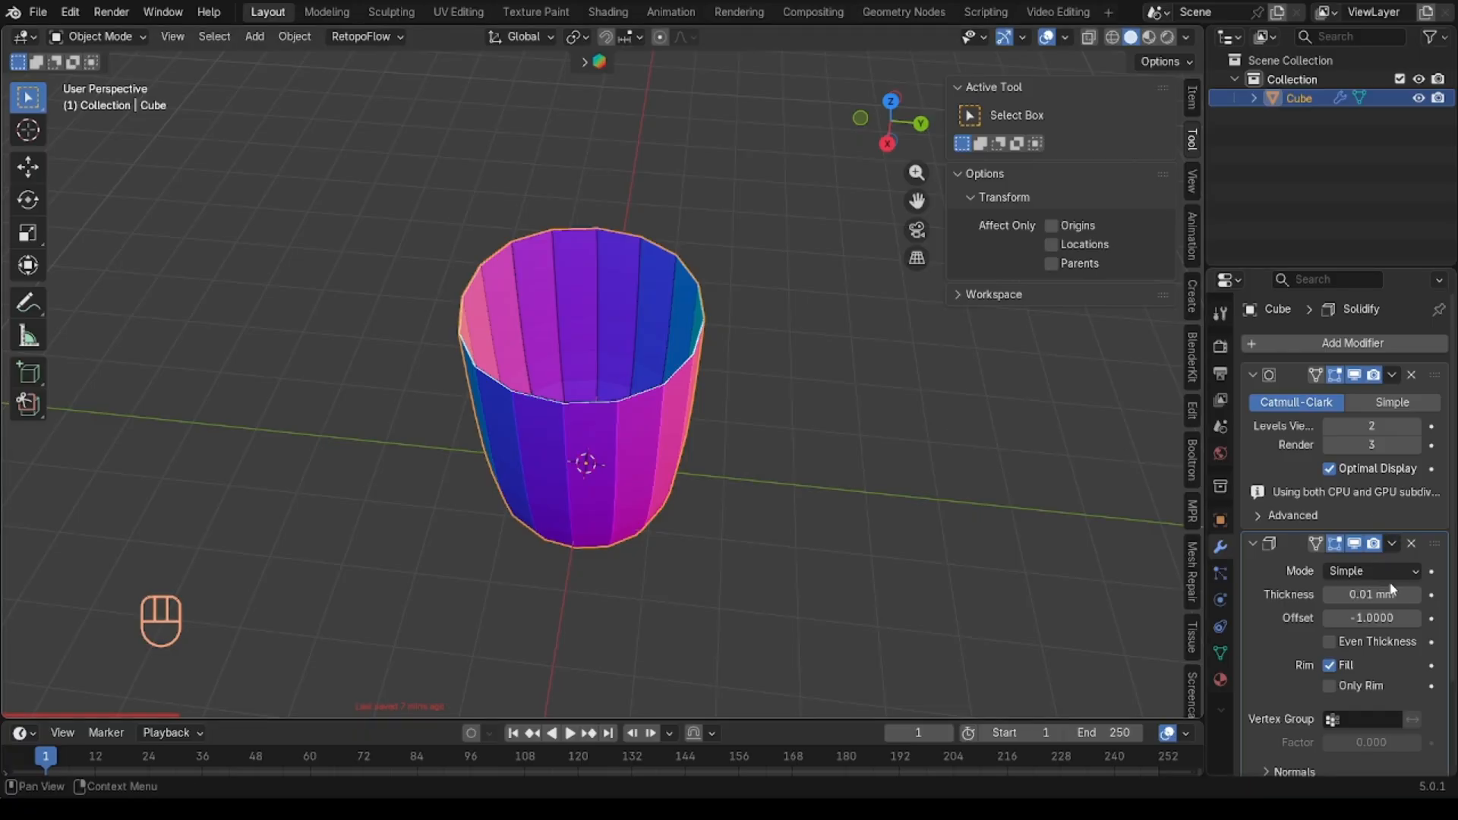
Step: Move the Solidify modifier above the Subdivision Surface modifier in the cup's modifier stack
scroll(1367, 608, down, 2)
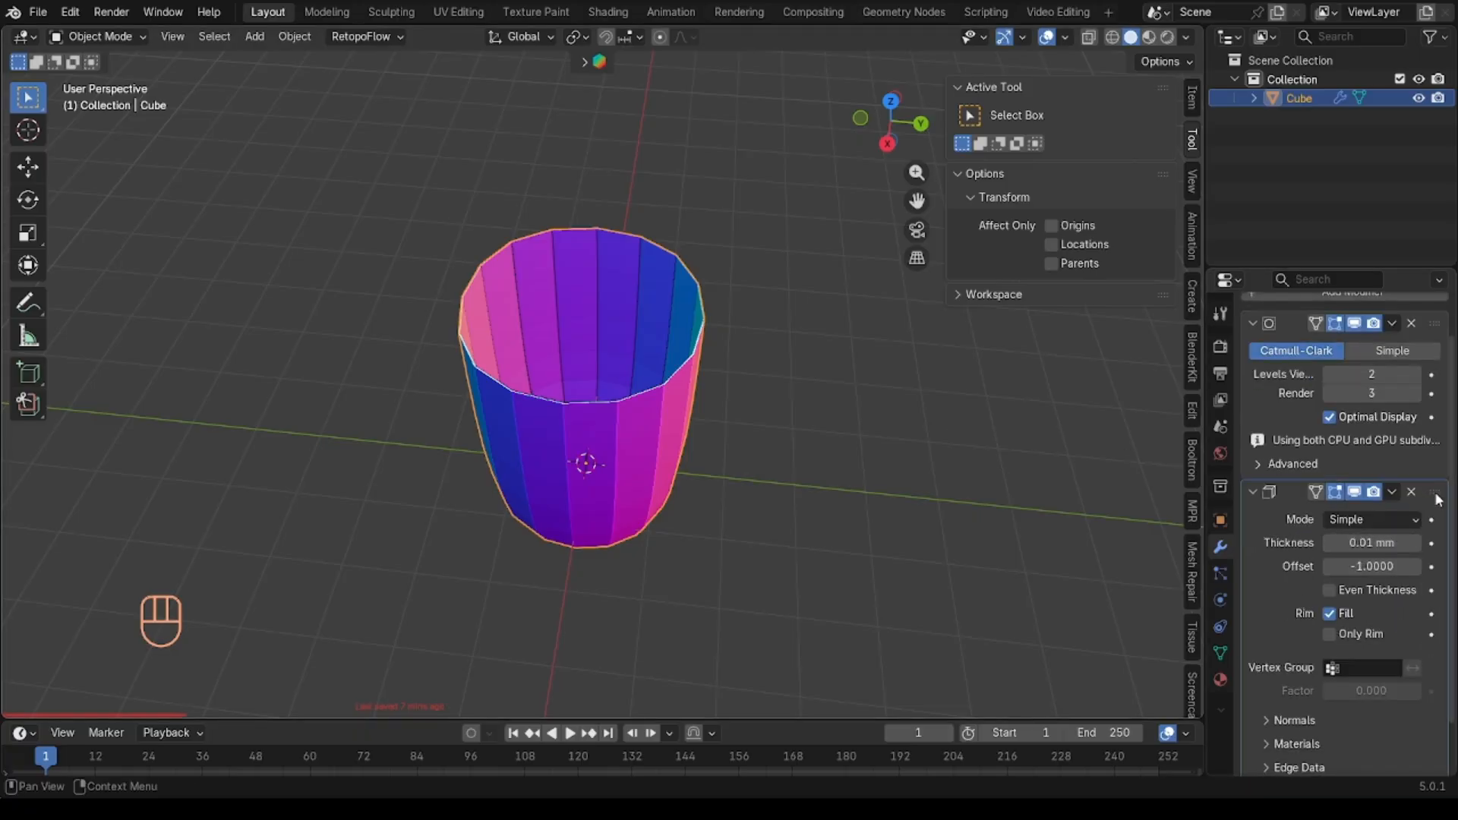
drag(1438, 499, 1434, 327)
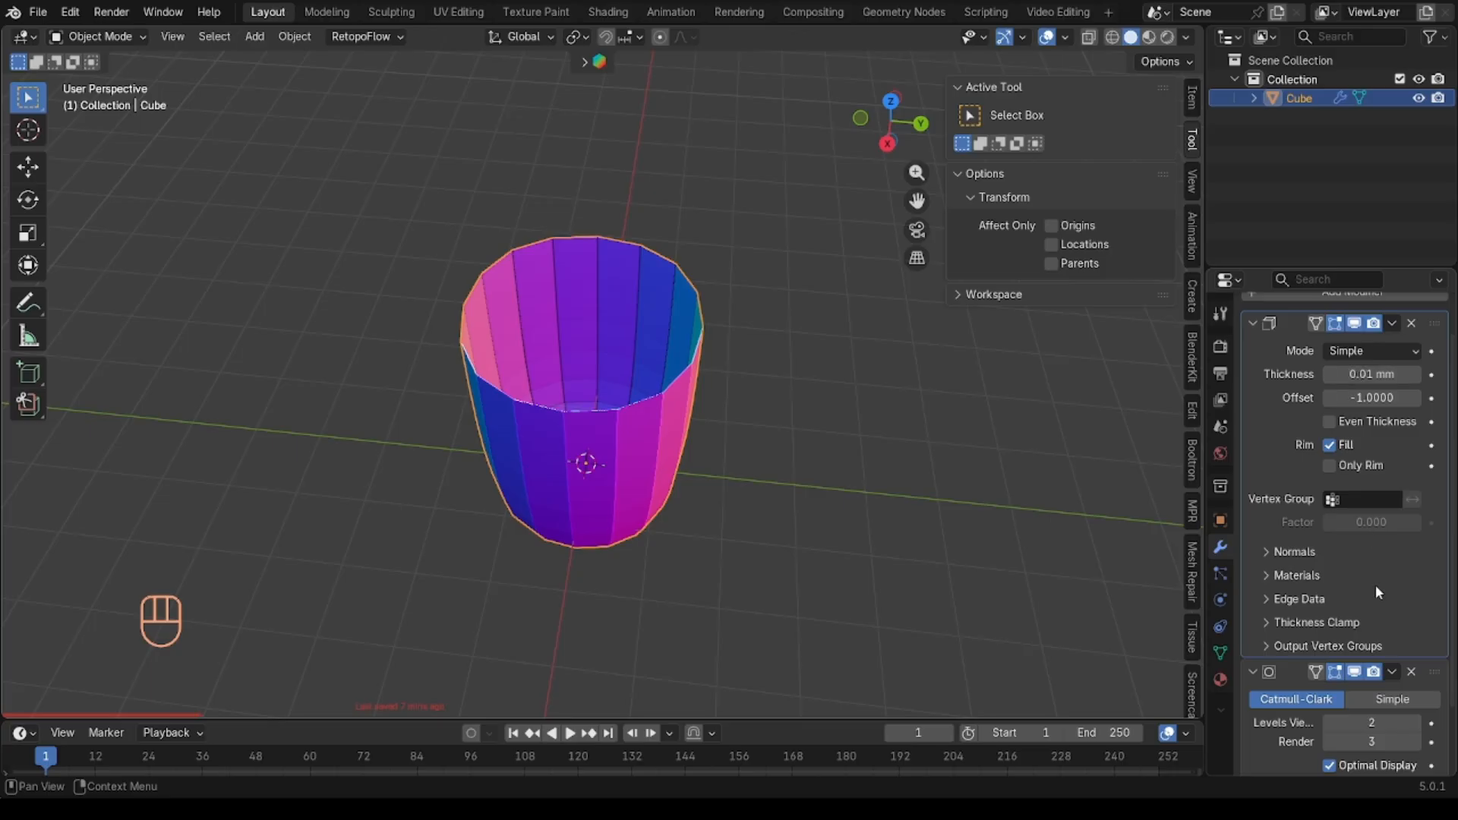
scroll(1415, 679, down, 1)
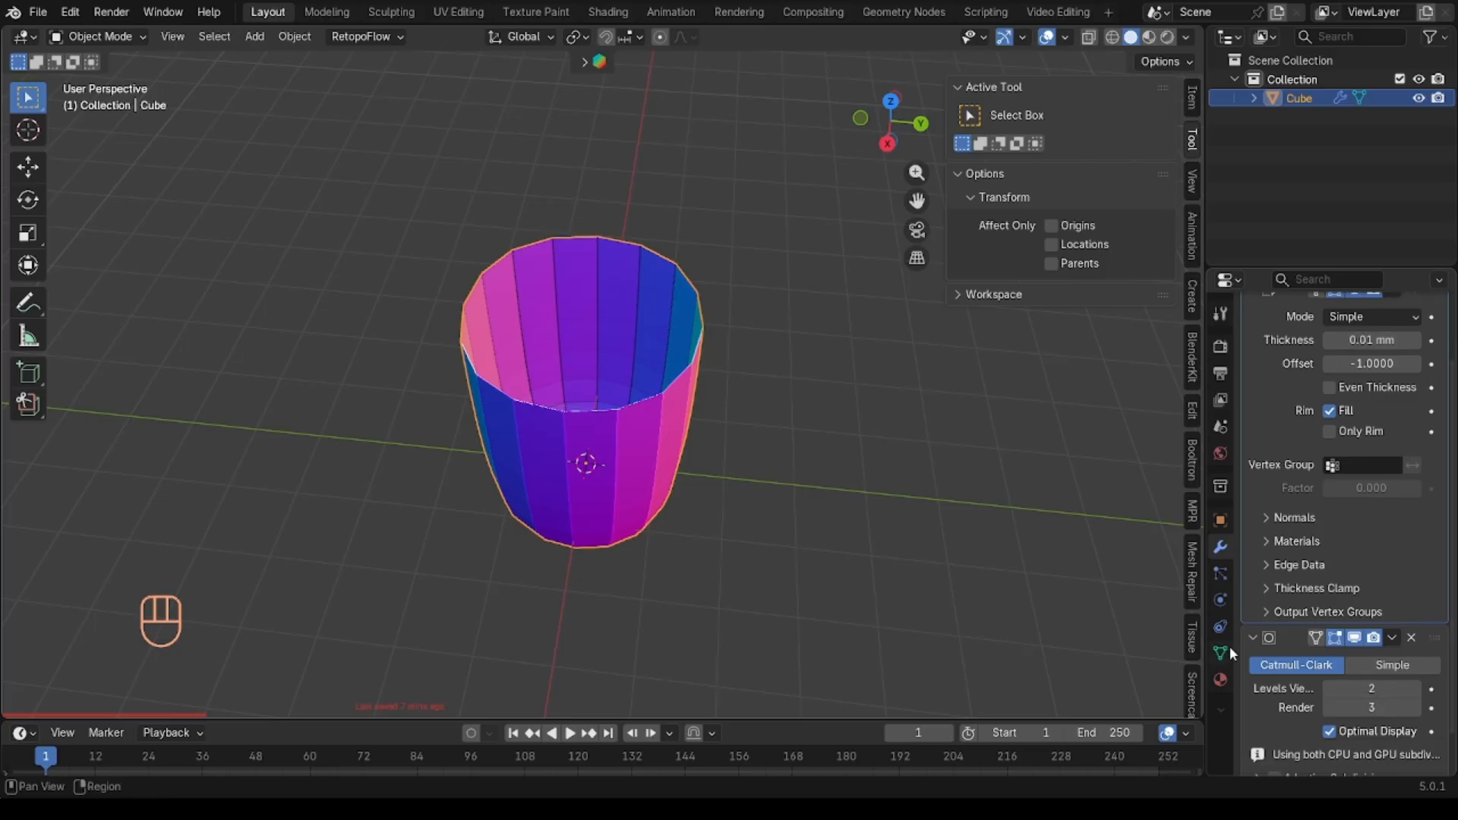
scroll(1435, 403, up, 7)
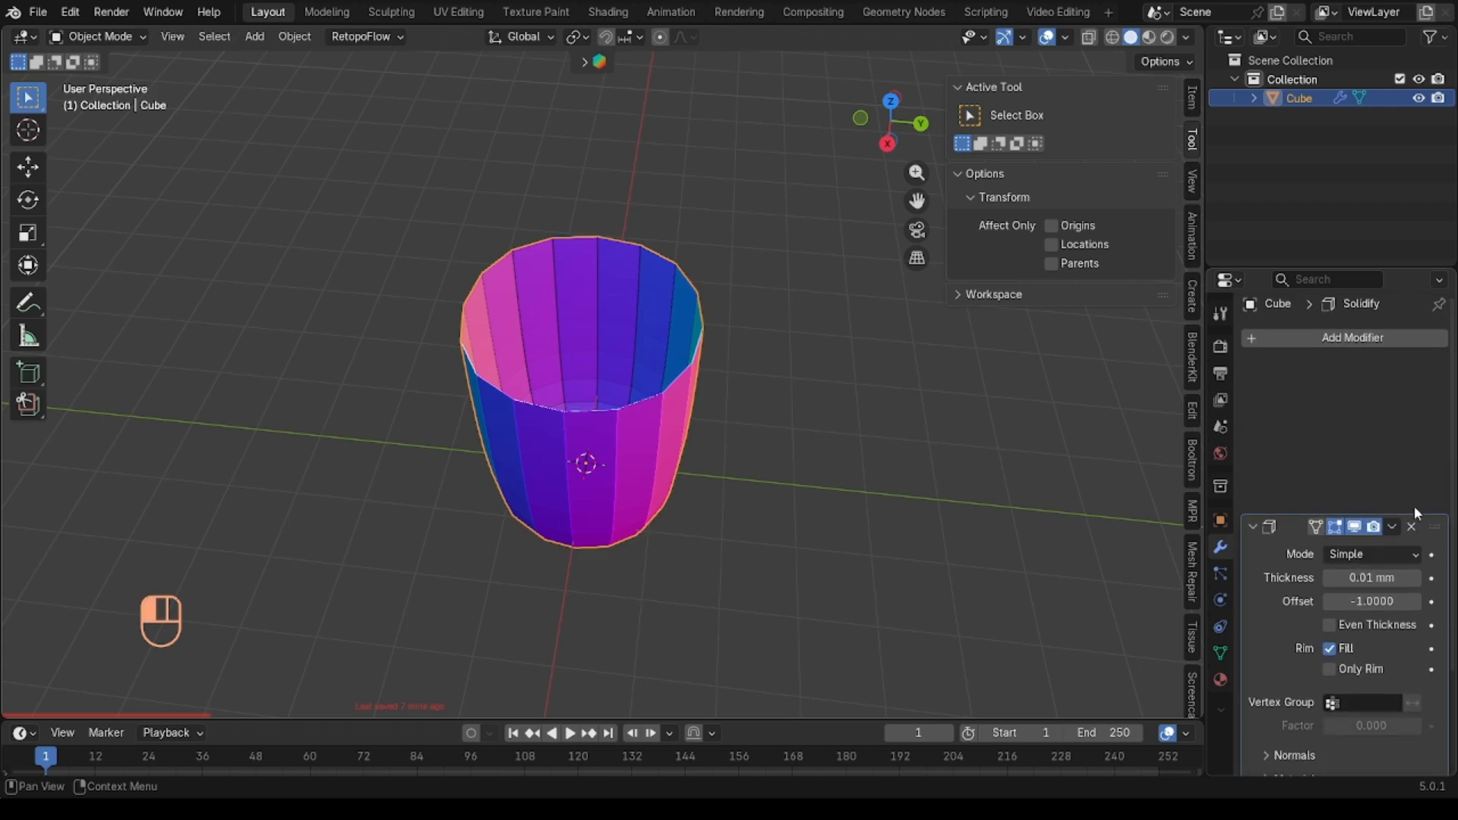
drag(1414, 507, 1387, 382)
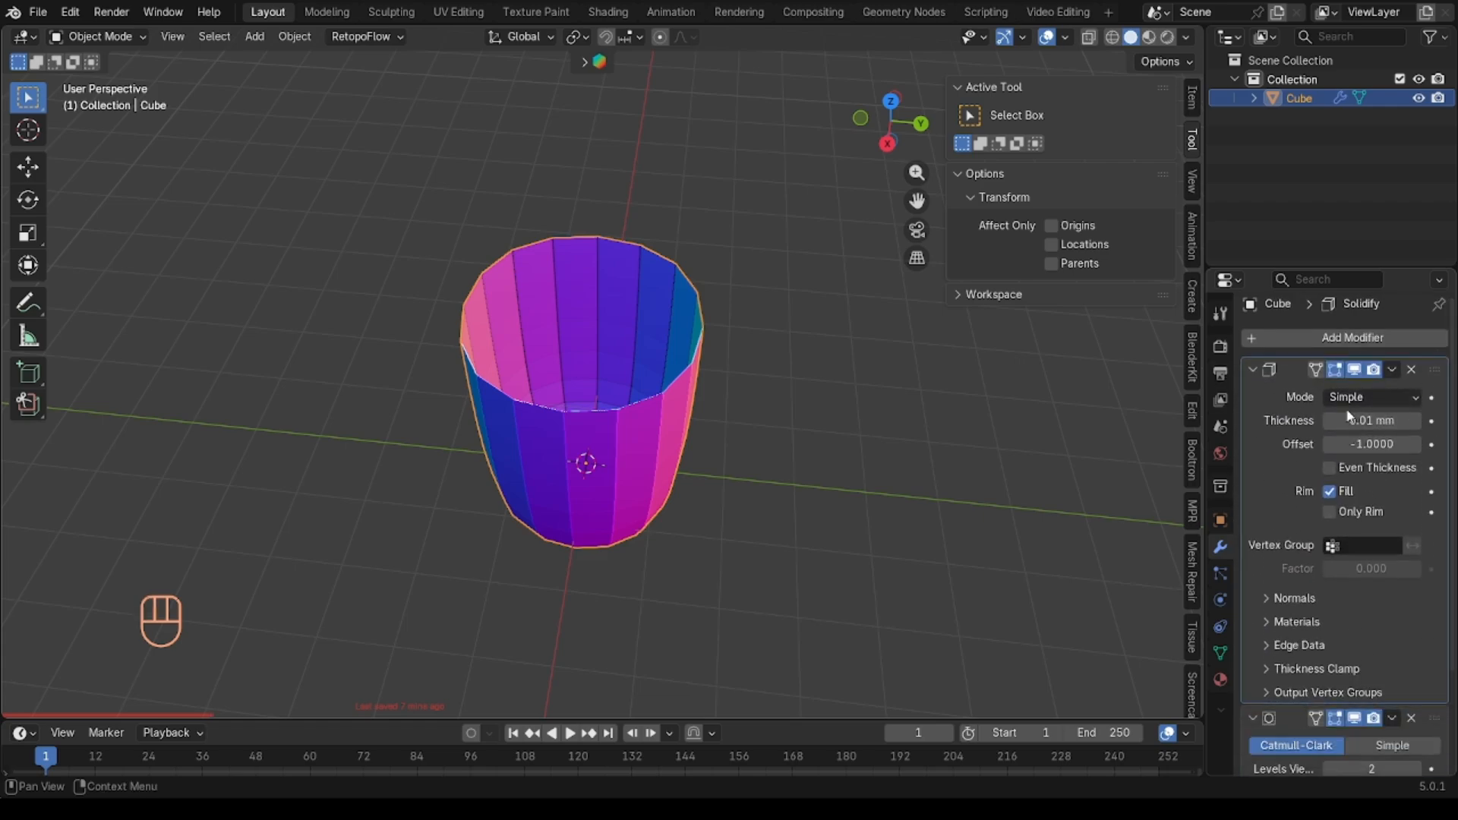
Step: Set the Solidify thickness to 0.784 mm and inspect the thickened cup wall and rim
scroll(1349, 416, down, 2)
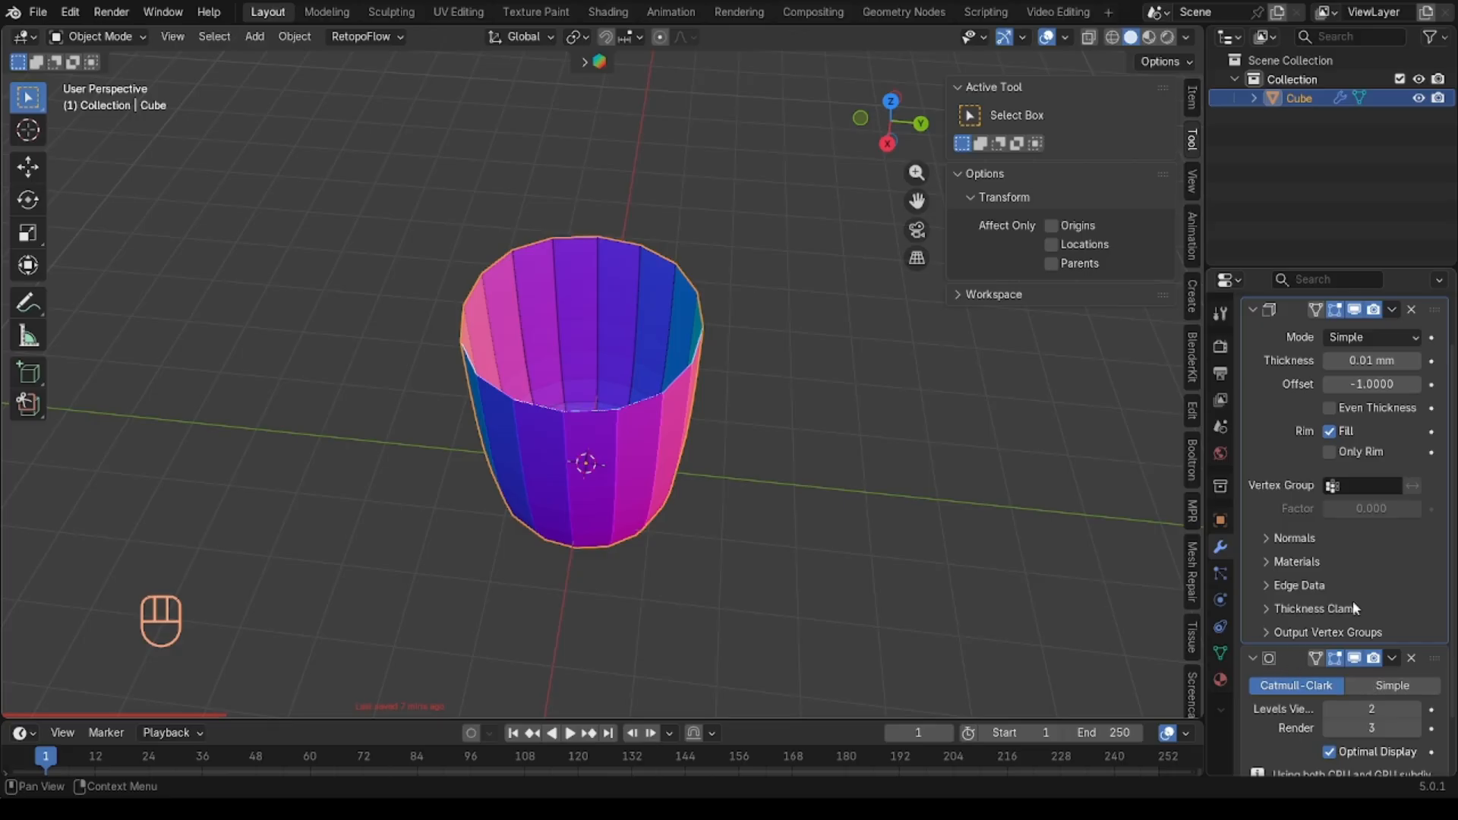
scroll(1359, 588, up, 2)
drag(1364, 401, 1416, 400)
middle_drag(654, 350, 654, 387)
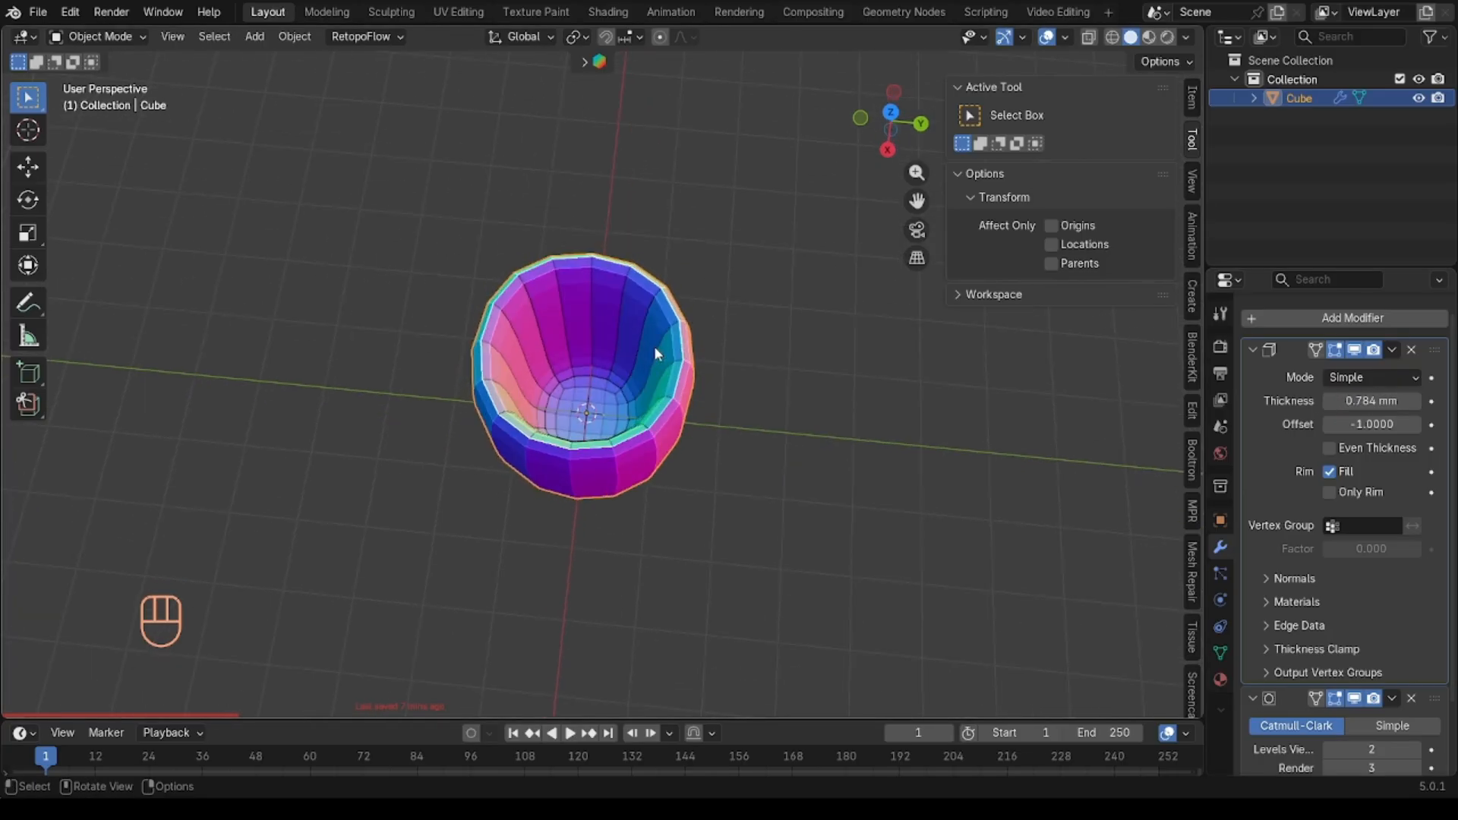
middle_drag(574, 346, 595, 300)
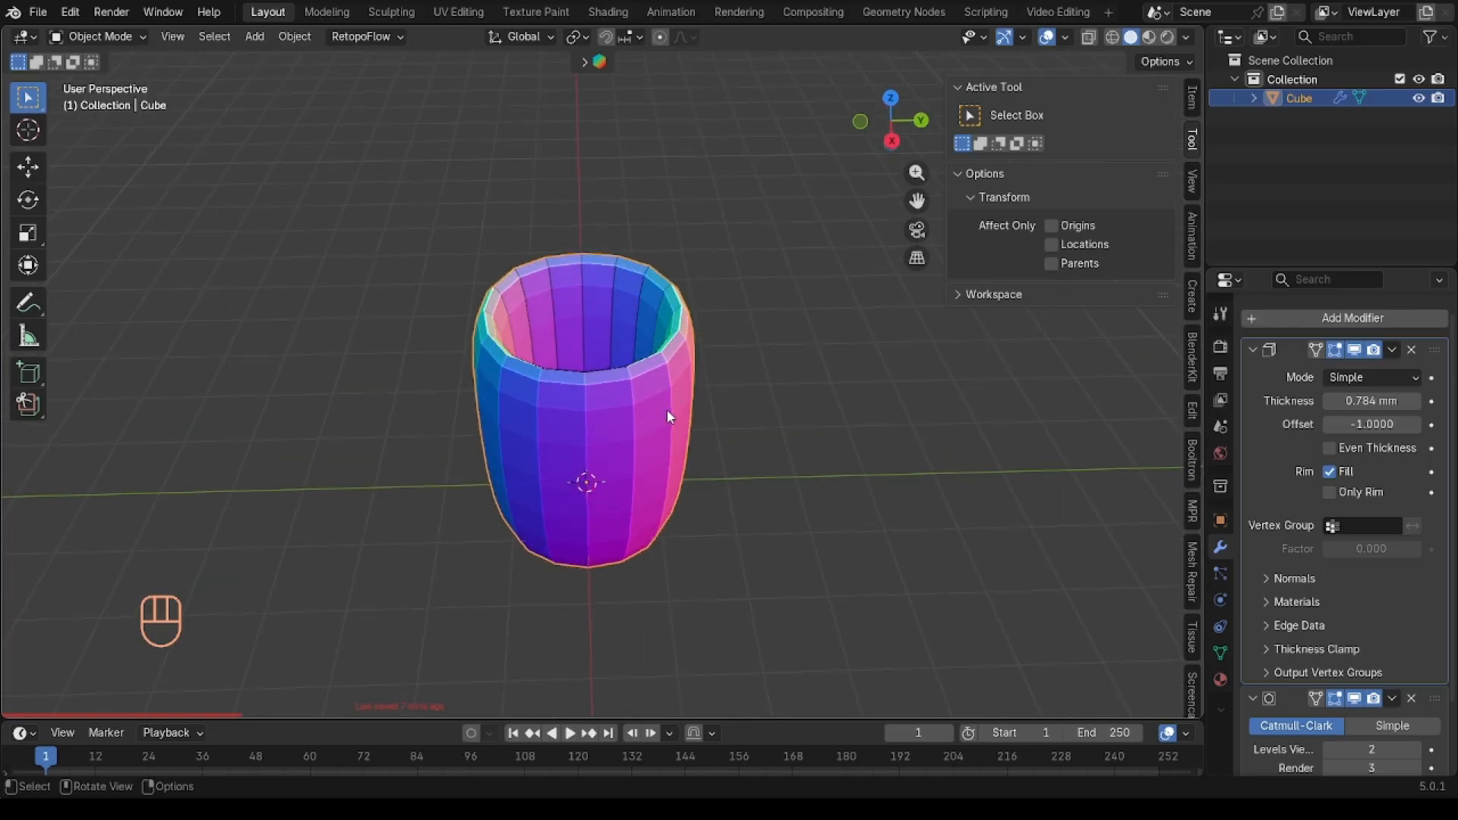
mouse_move(667, 410)
middle_down()
mouse_move(672, 387)
mouse_move(668, 425)
middle_up()
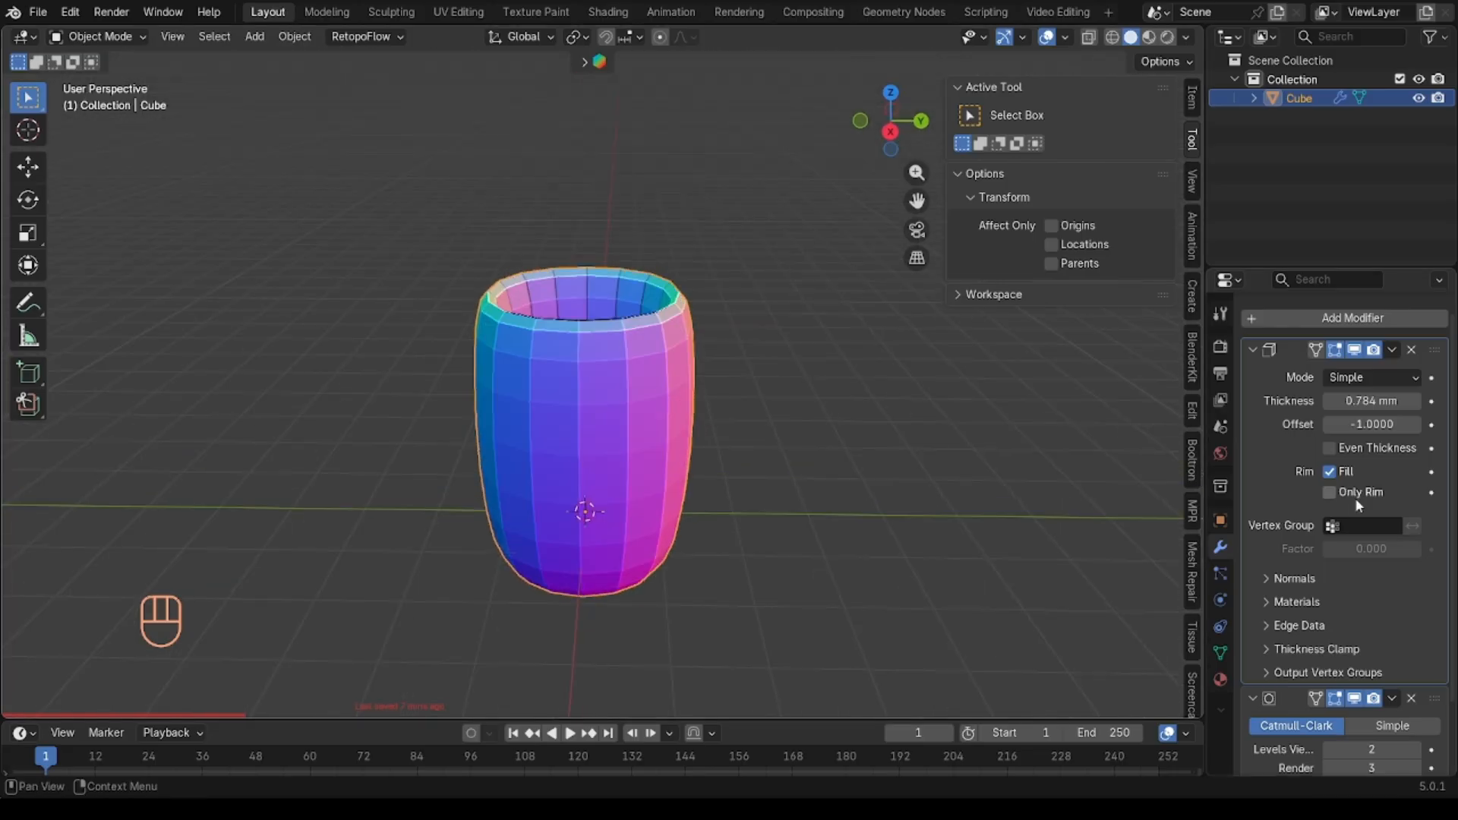
Step: Try the Solidify modifier below Subdivision Surface, inspect the cup's rim, and put Solidify back above it
drag(1431, 357, 1367, 734)
middle_drag(786, 407, 786, 403)
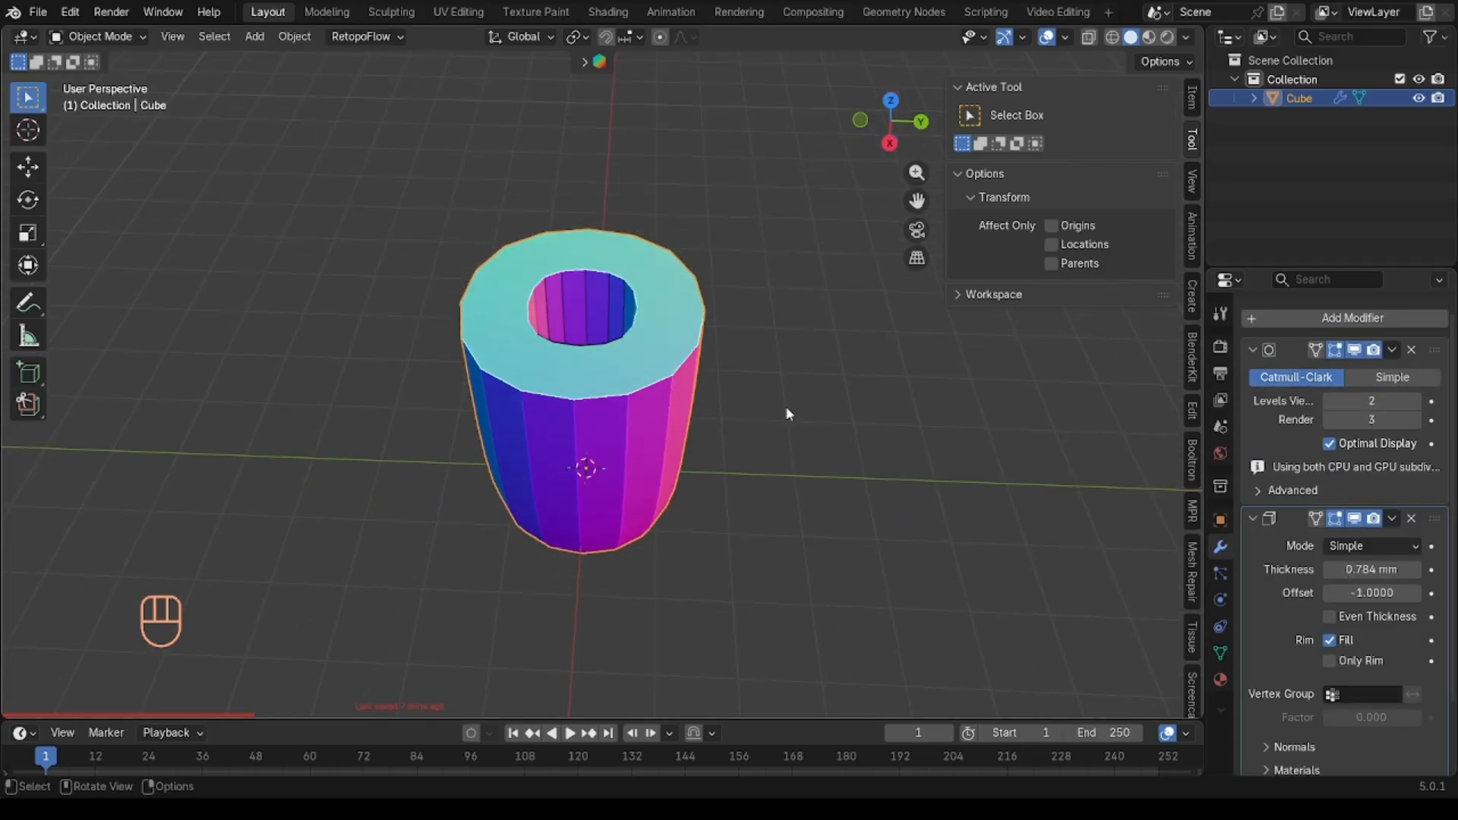
middle_drag(552, 232, 553, 233)
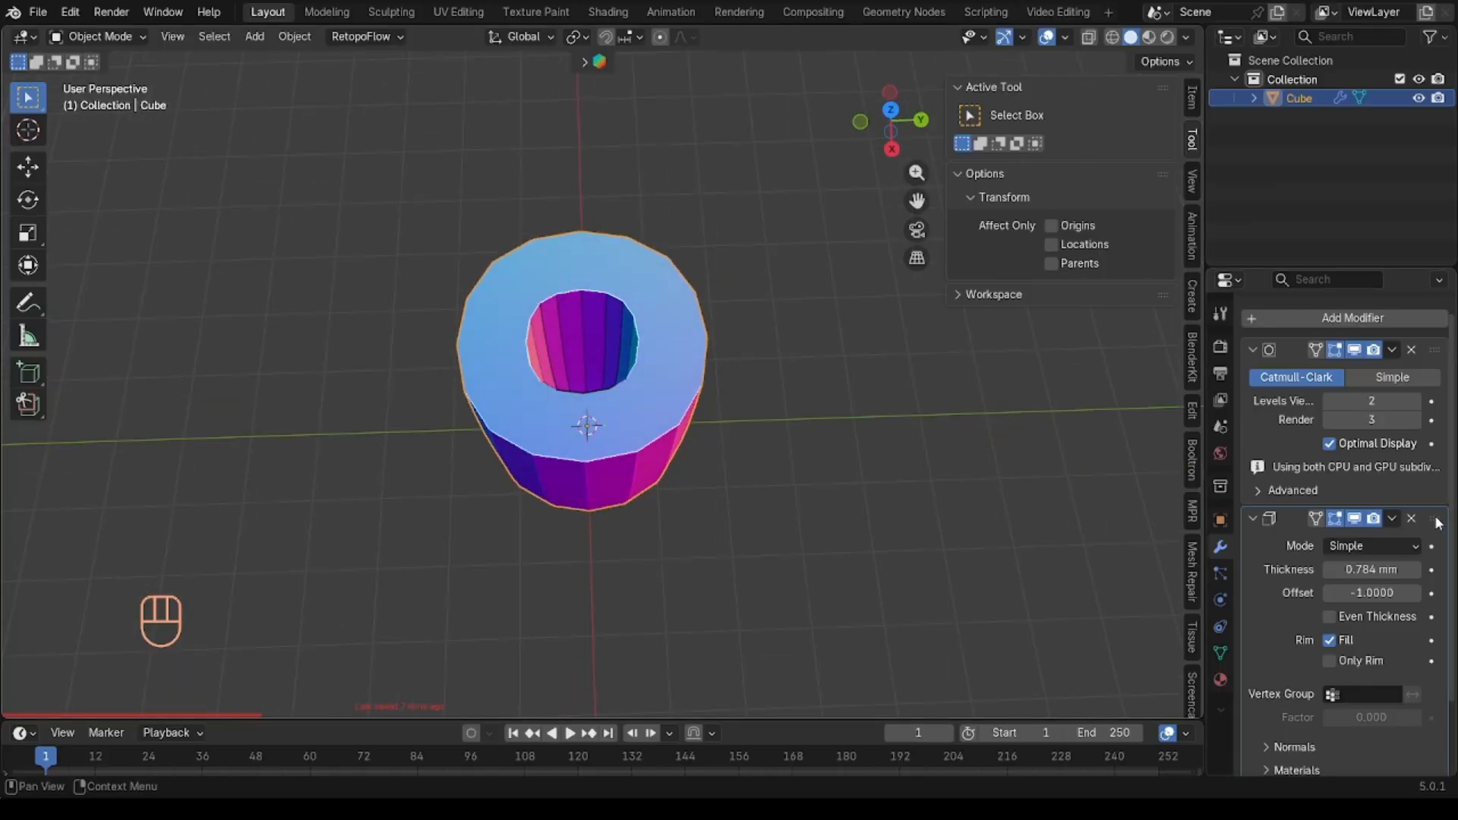
drag(1434, 519, 1435, 345)
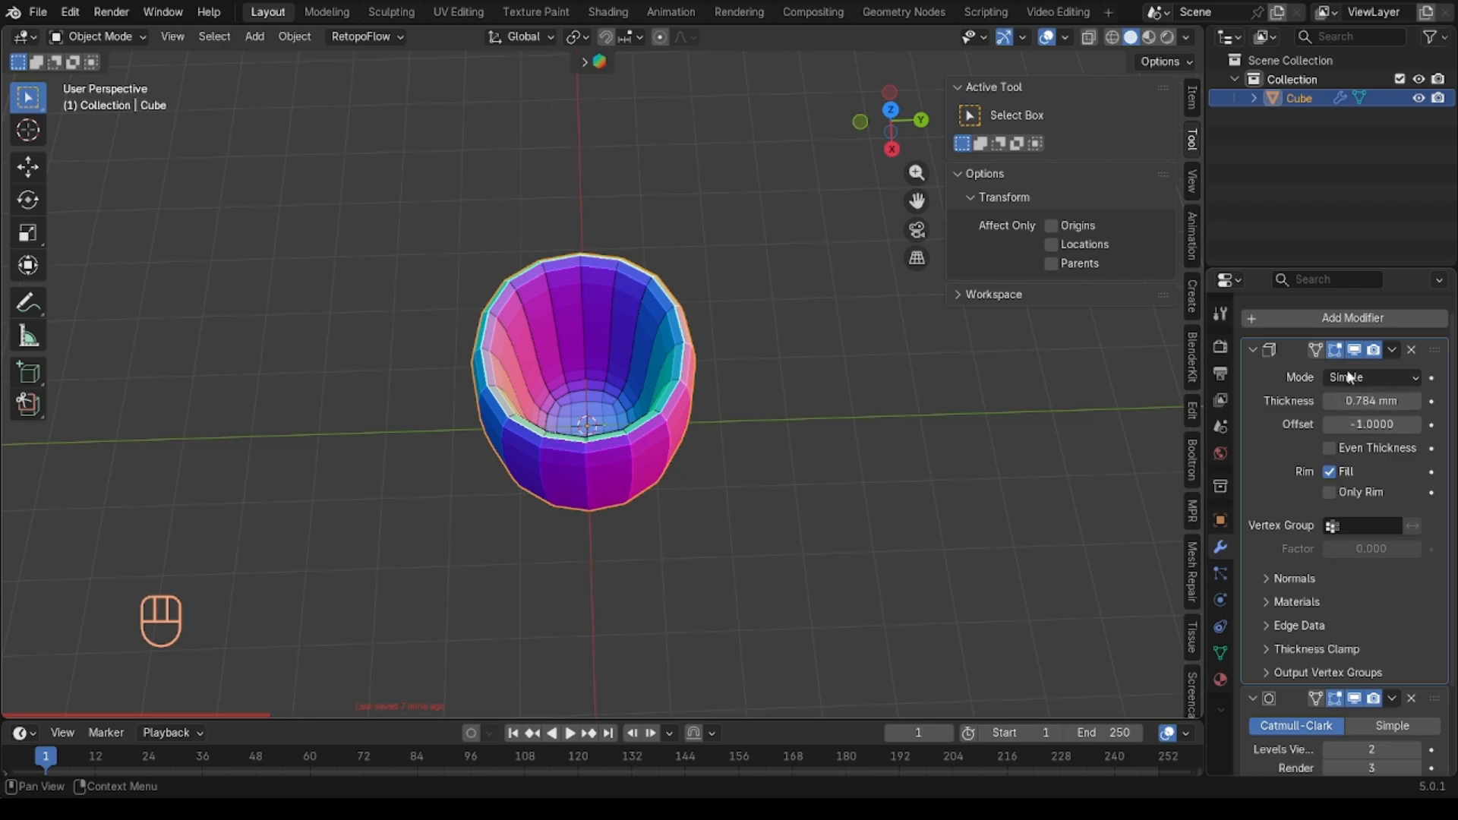
Step: Compare the cup's rim again by moving Solidify below Subdivision Surface and returning it above
scroll(1337, 645, down, 1)
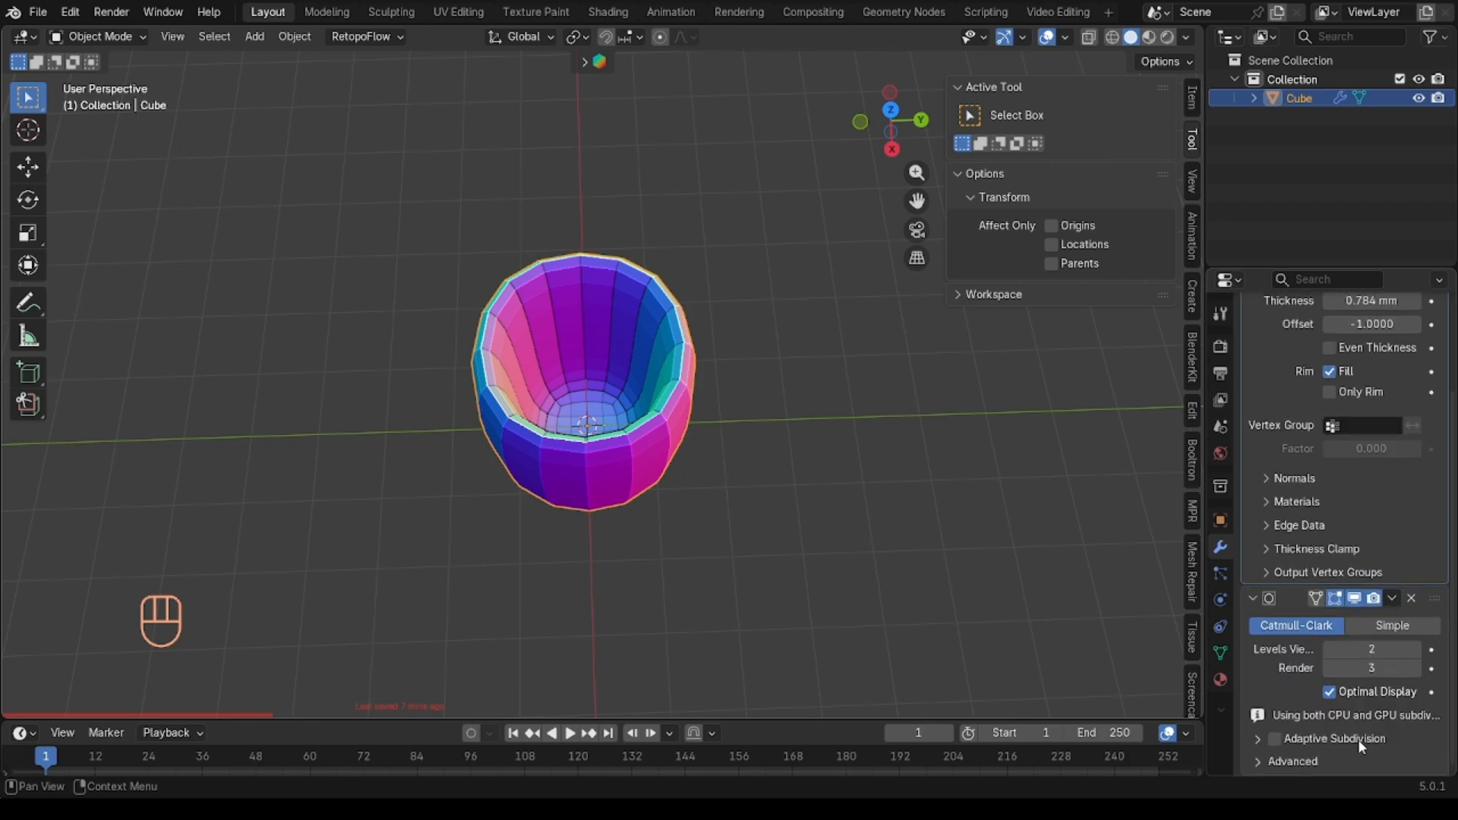
scroll(1356, 706, up, 2)
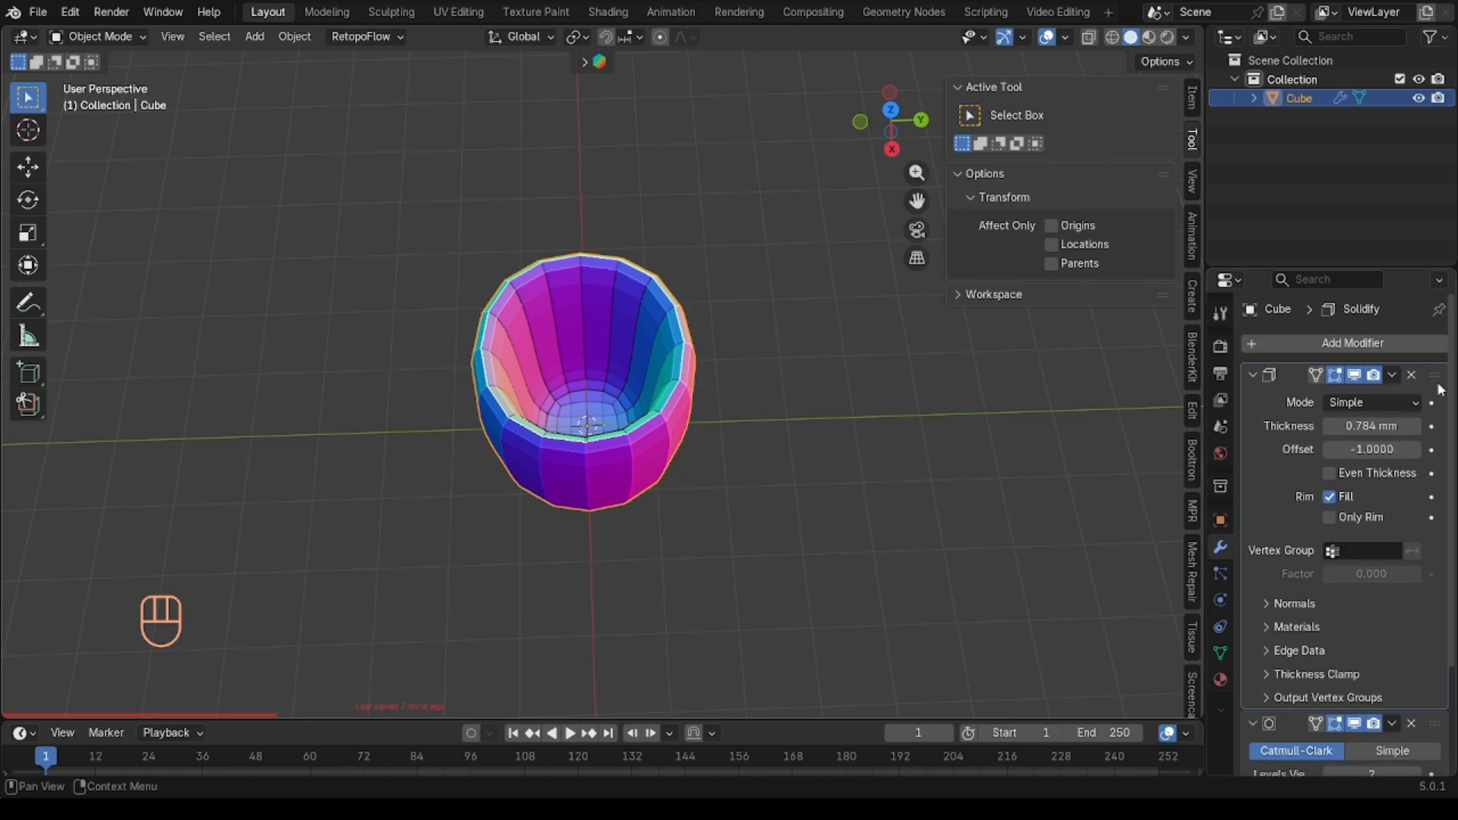
drag(1435, 377, 1439, 768)
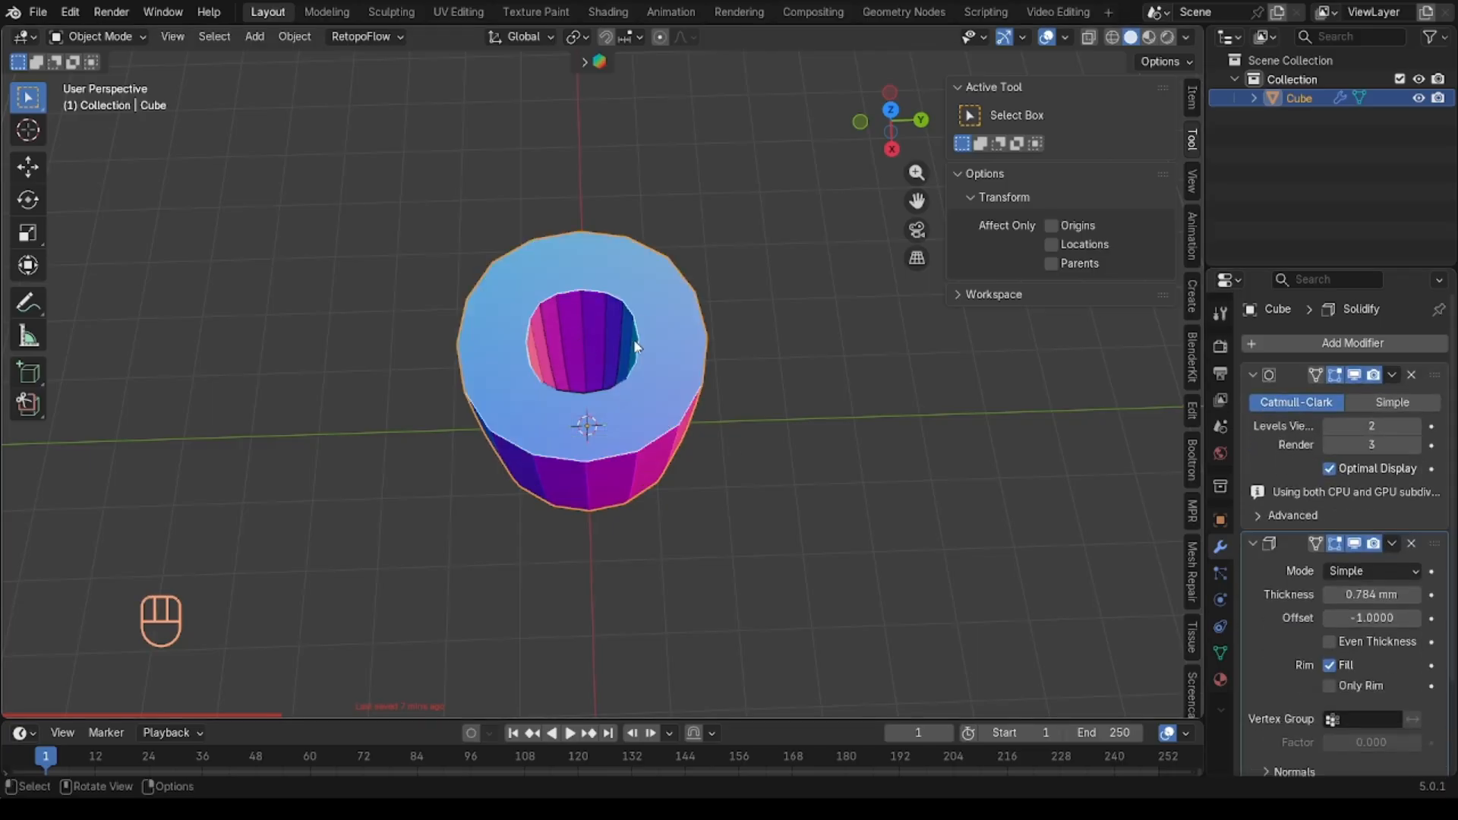
drag(1434, 544, 1347, 496)
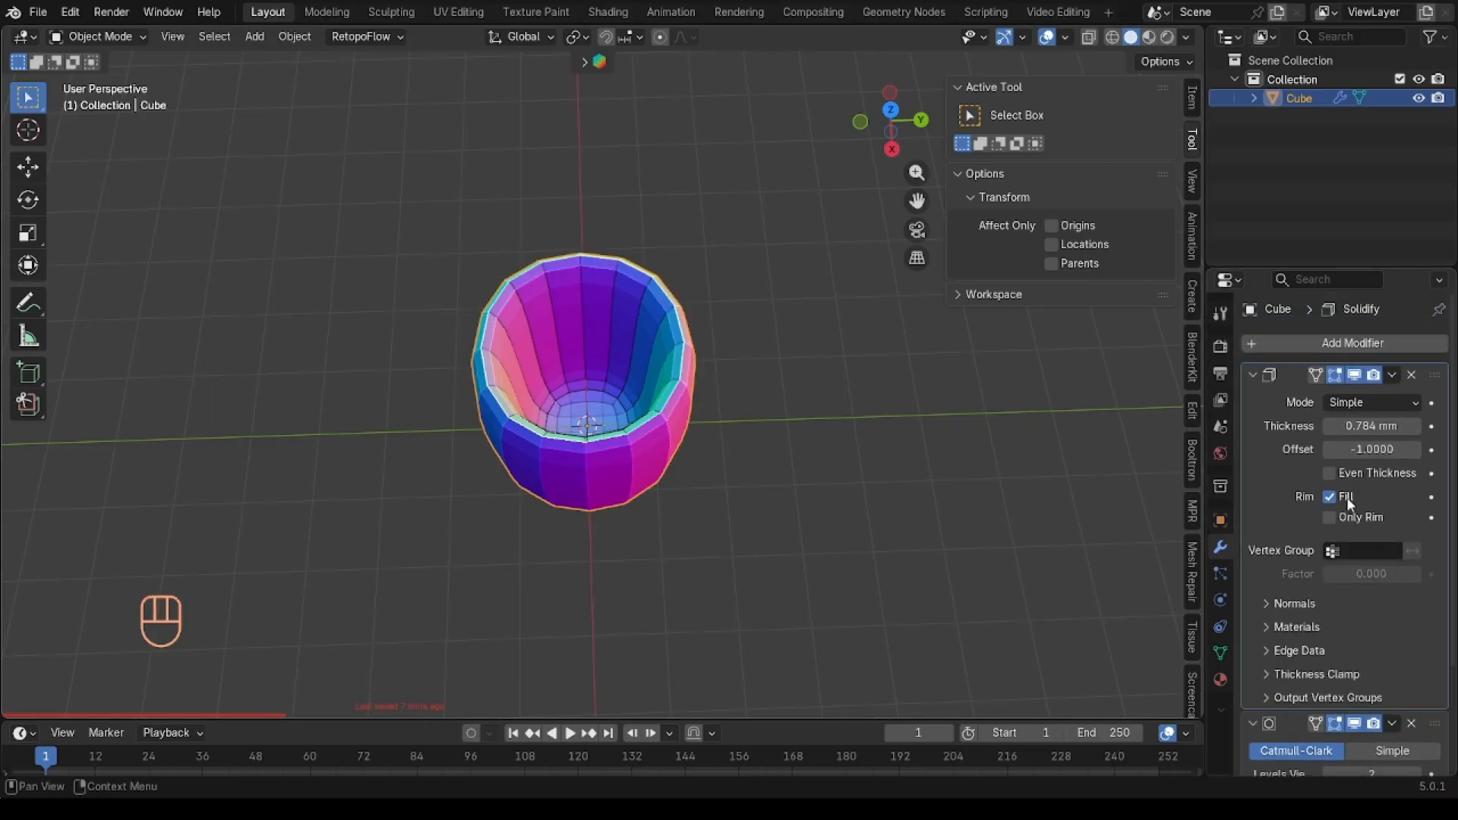
scroll(1337, 531, down, 4)
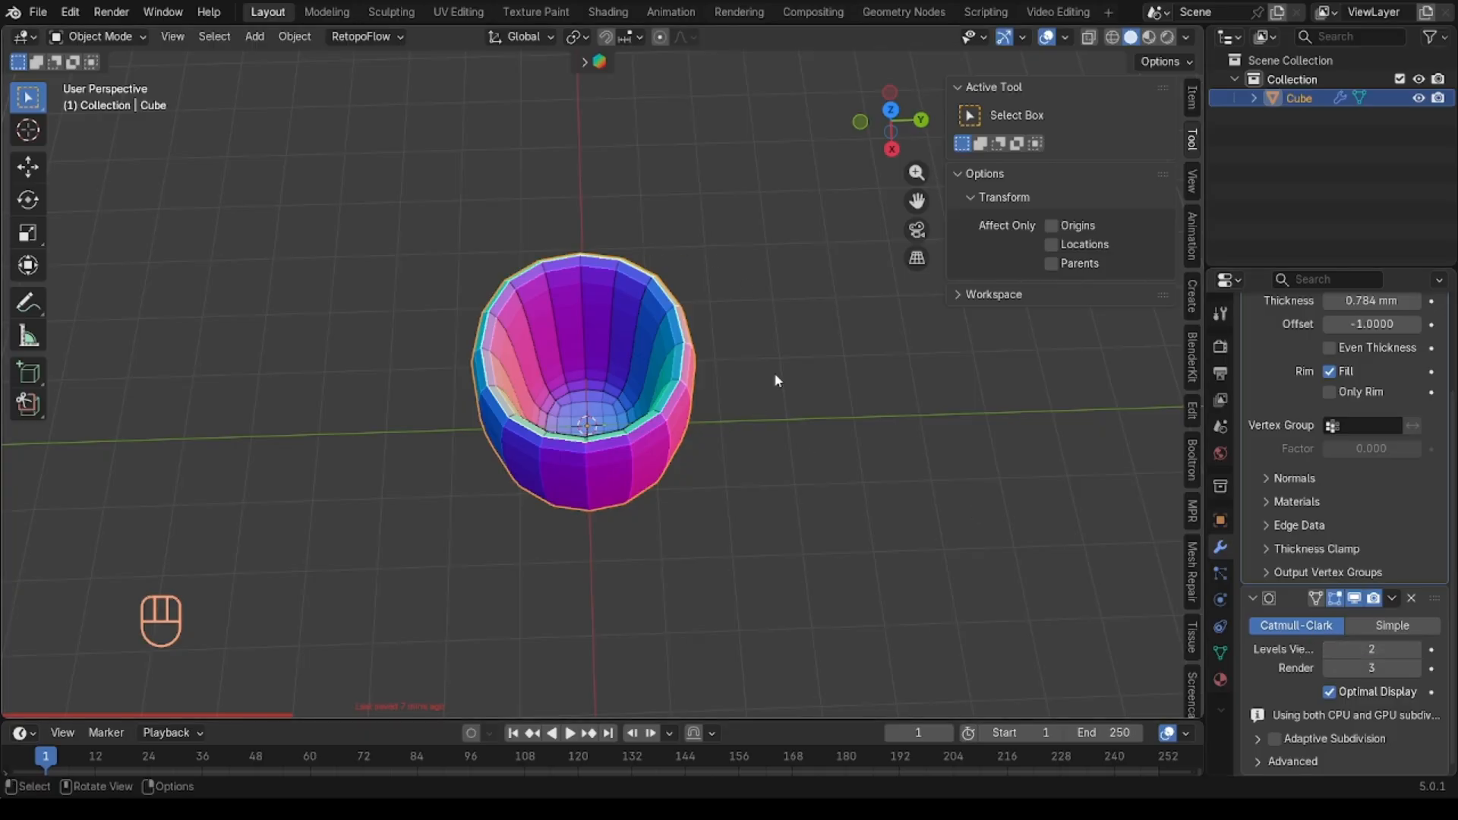
middle_drag(795, 389, 795, 361)
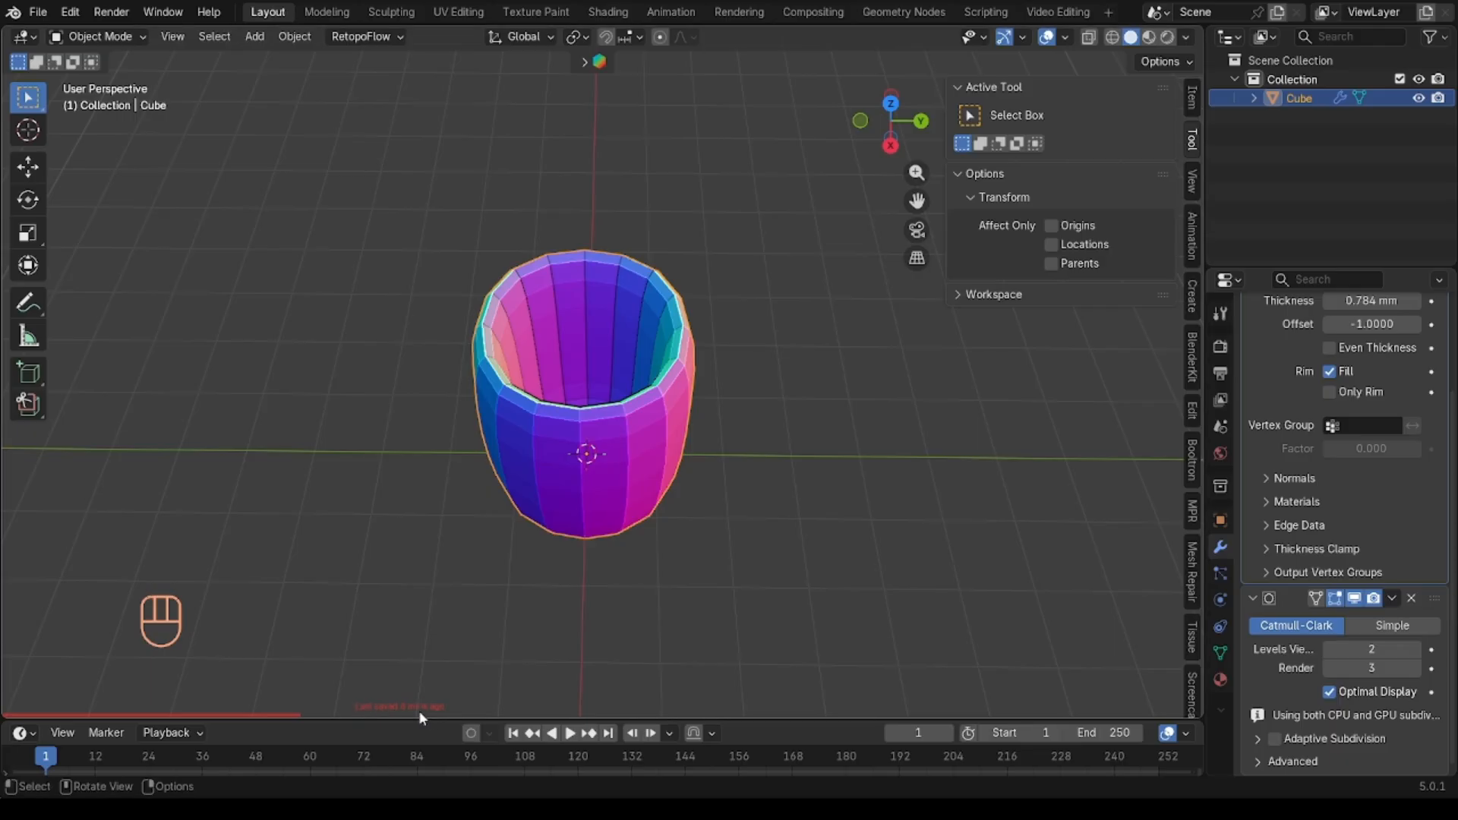
Step: Turn off the red last-saved reminder in the viewport through the Preferences and save the file as Tutorial.blend
click(70, 11)
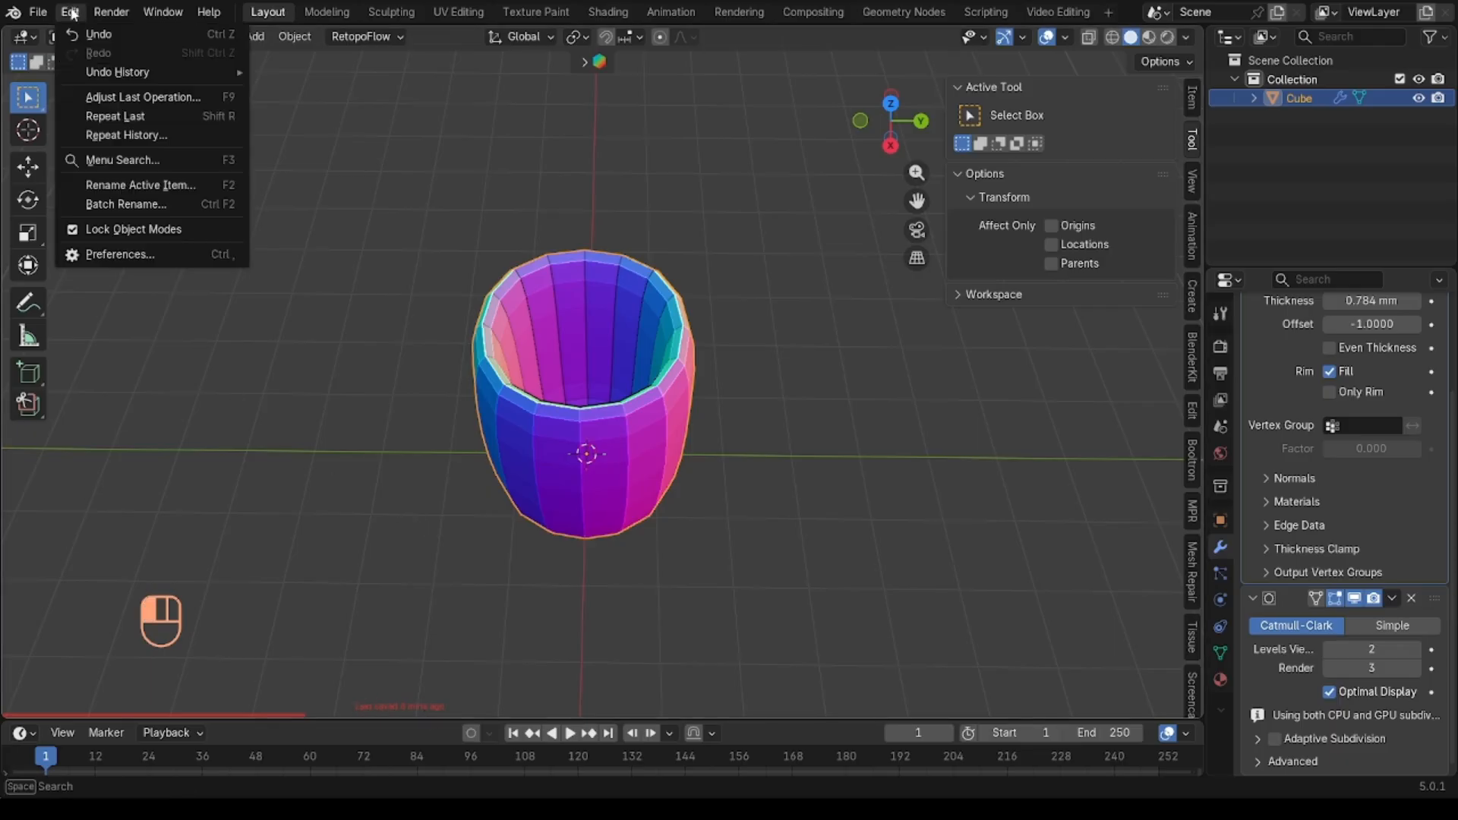
click(141, 254)
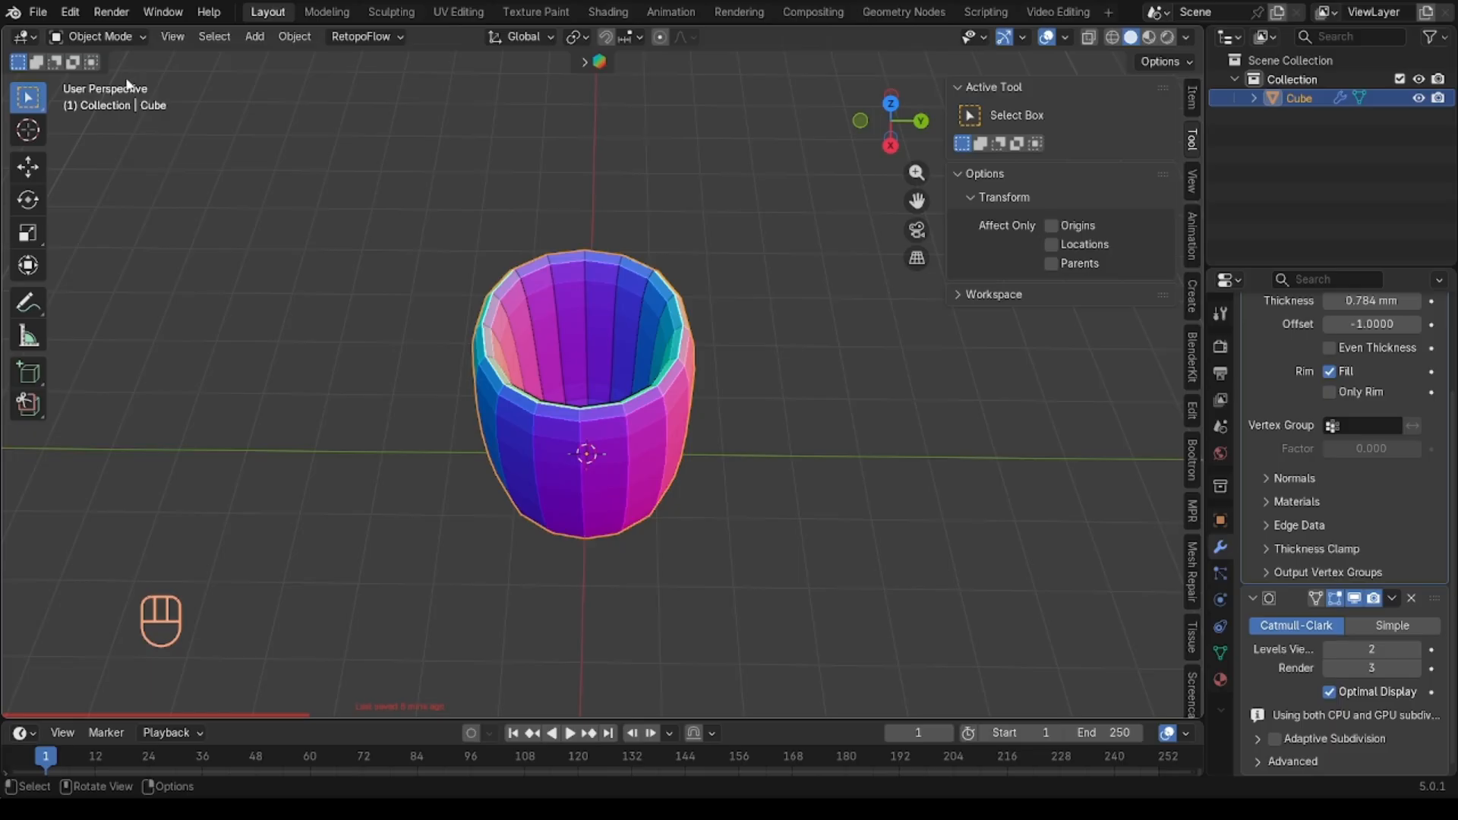
click(484, 81)
click(351, 53)
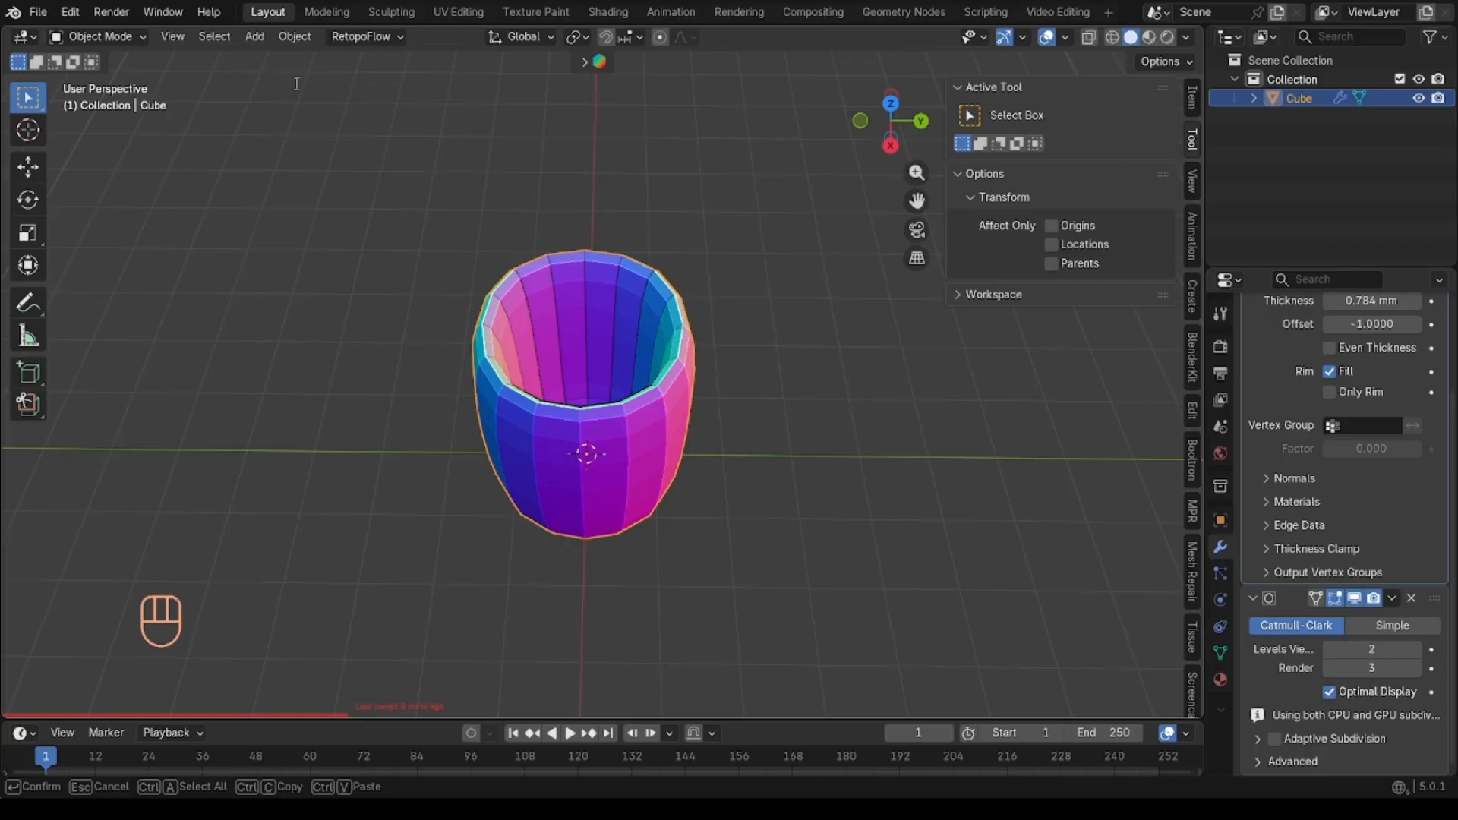
key(Return)
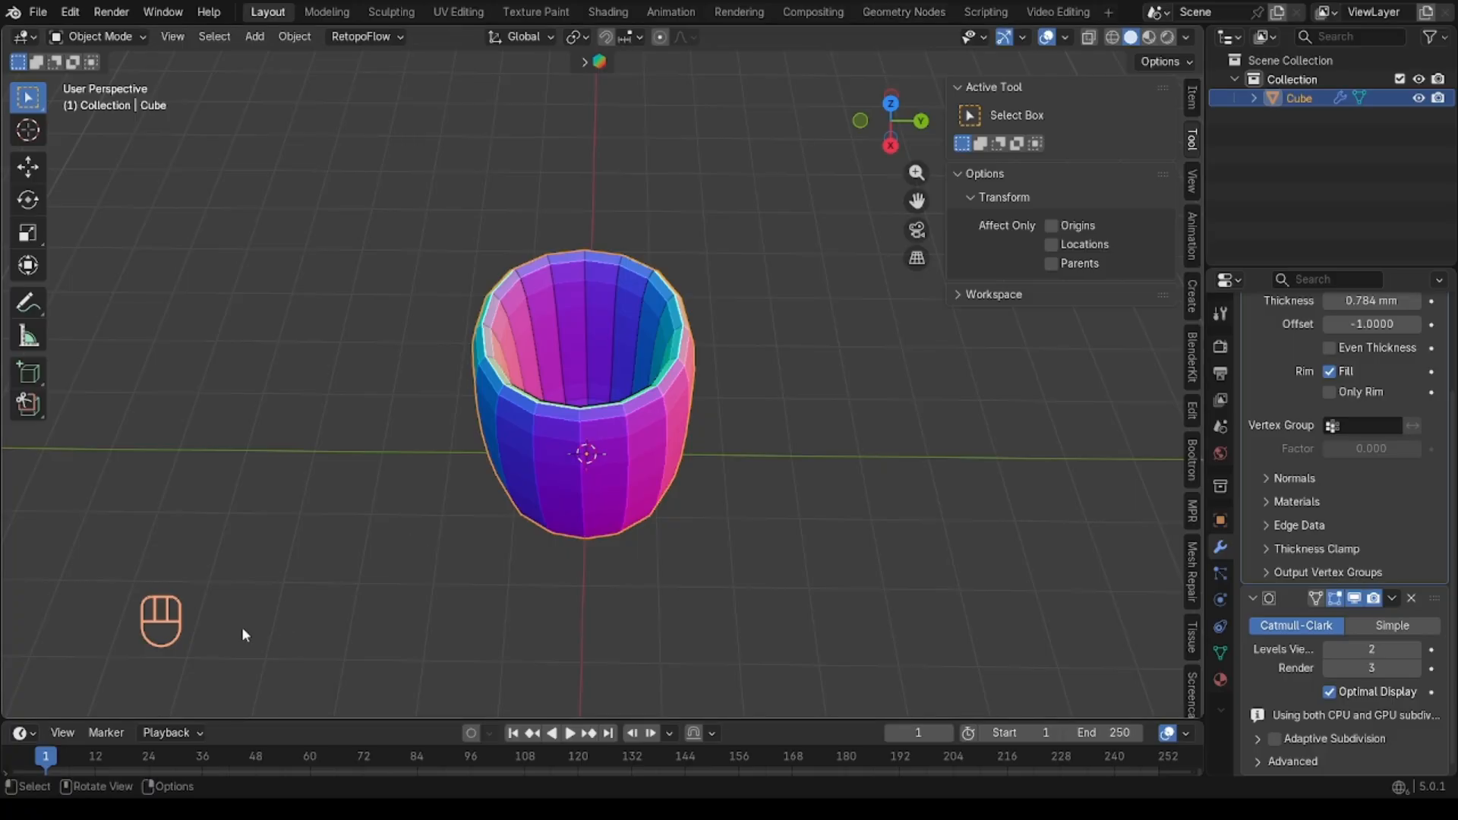
middle_drag(717, 427, 668, 378)
key(ctrl+s)
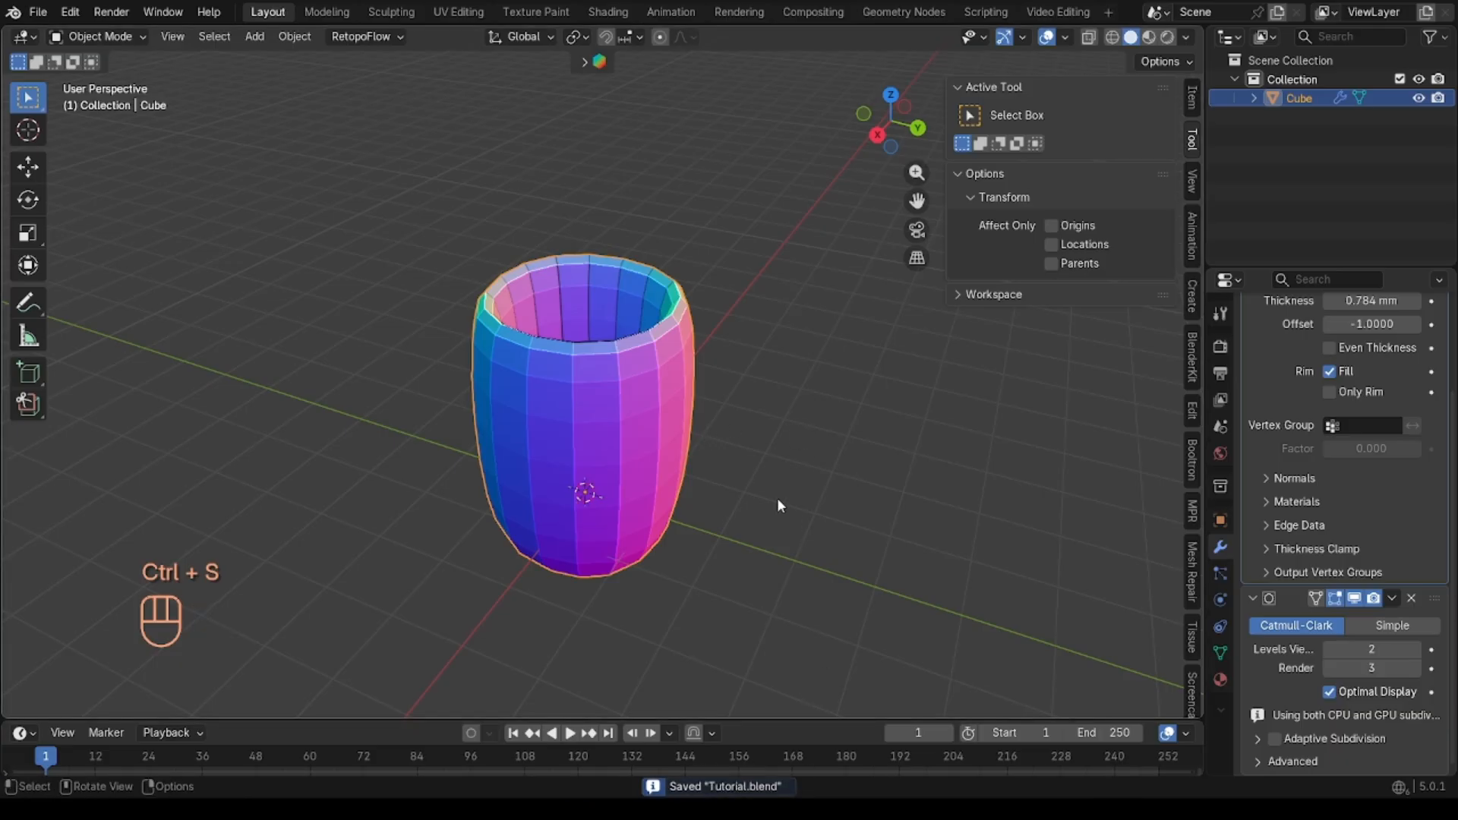
Step: Apply Shade Smooth to the cup and check its surface from the side
middle_drag(708, 448, 728, 336)
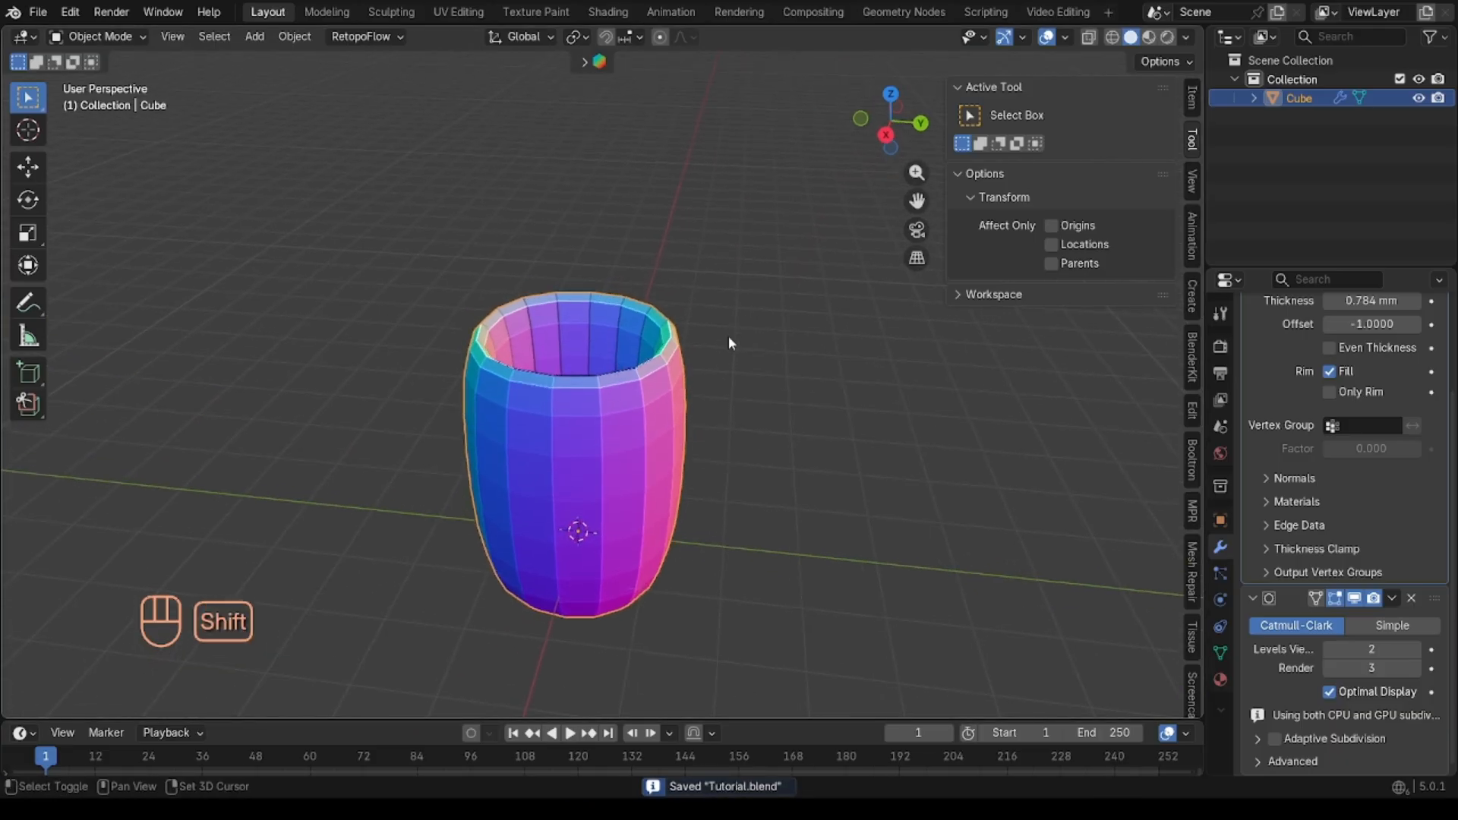
scroll(1390, 416, up, 3)
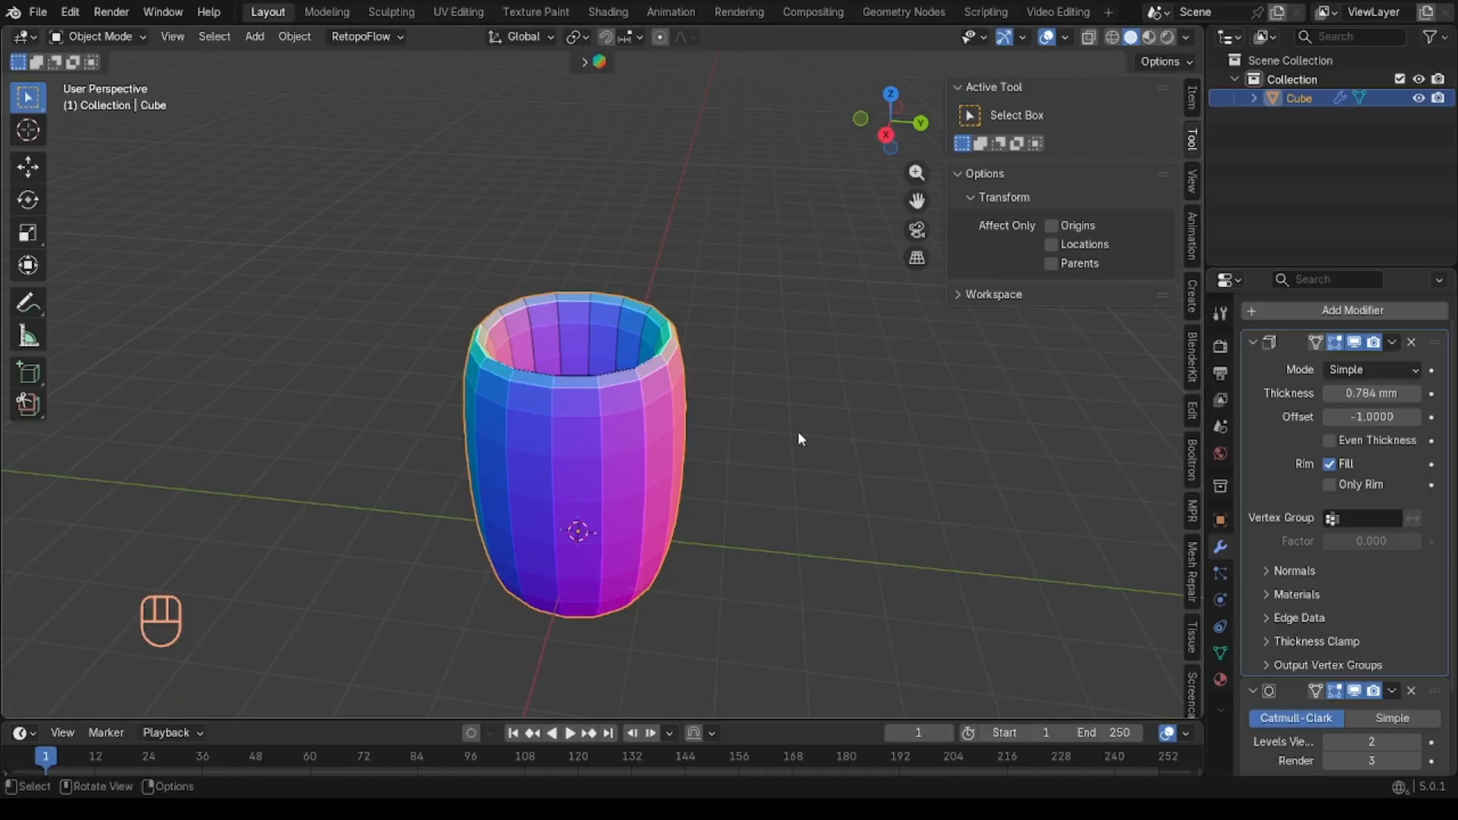
right_click(582, 395)
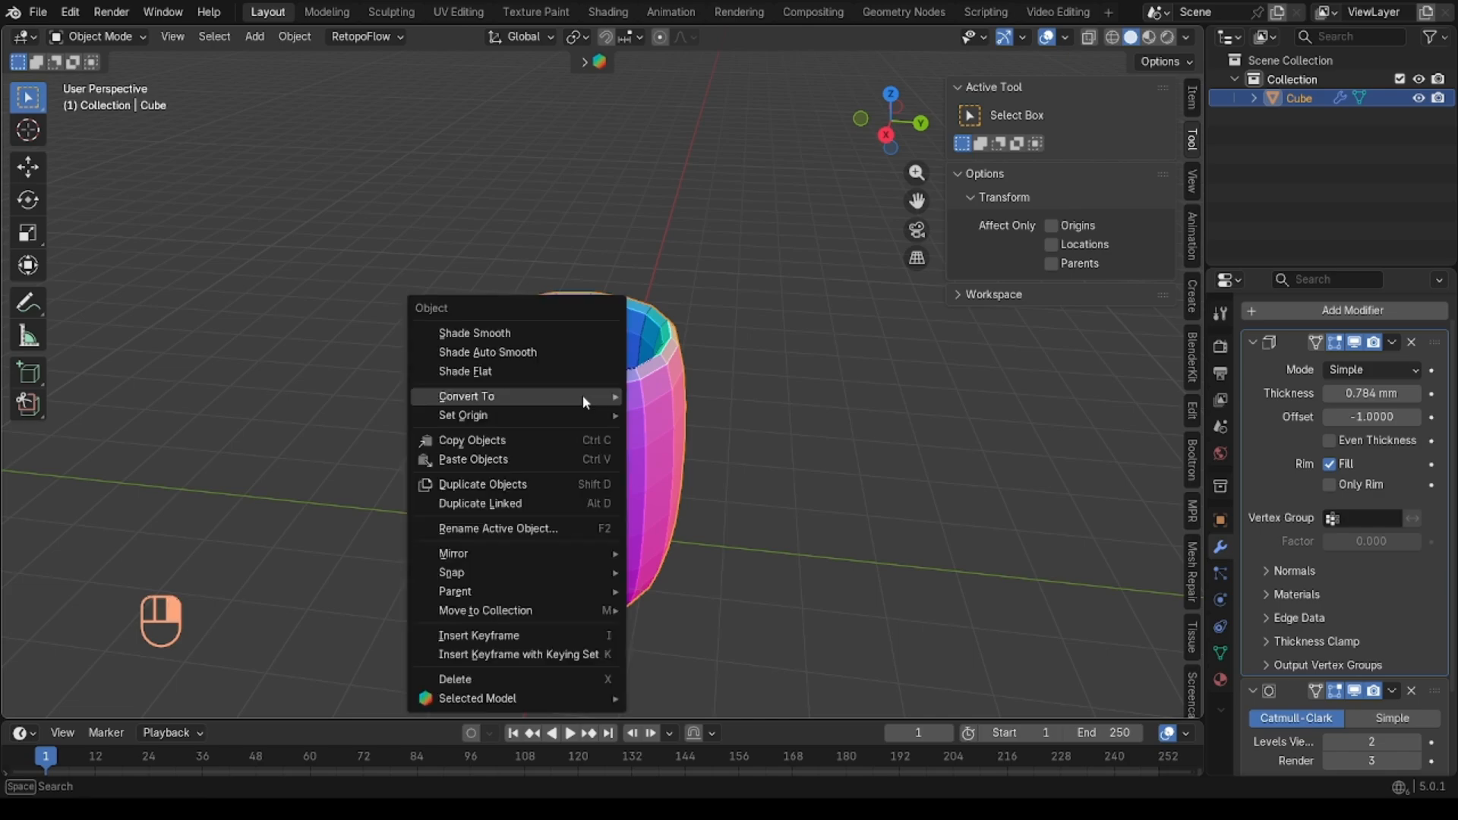
click(550, 334)
middle_drag(632, 348, 630, 303)
middle_drag(802, 467, 932, 469)
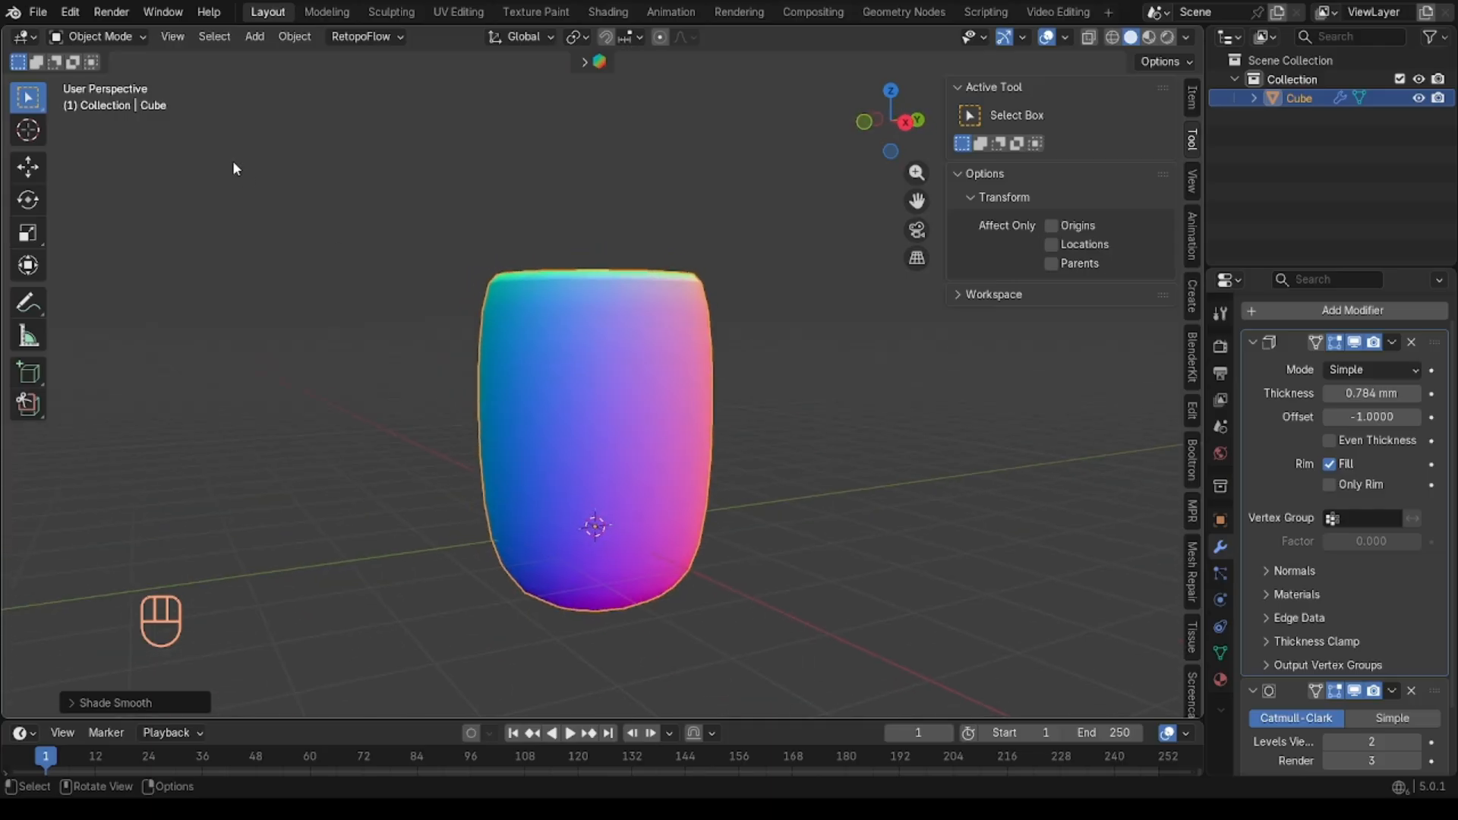
Step: Add a new mesh cube at the cup's base and scale it uniformly to 0.3
click(252, 37)
mouse_move(277, 65)
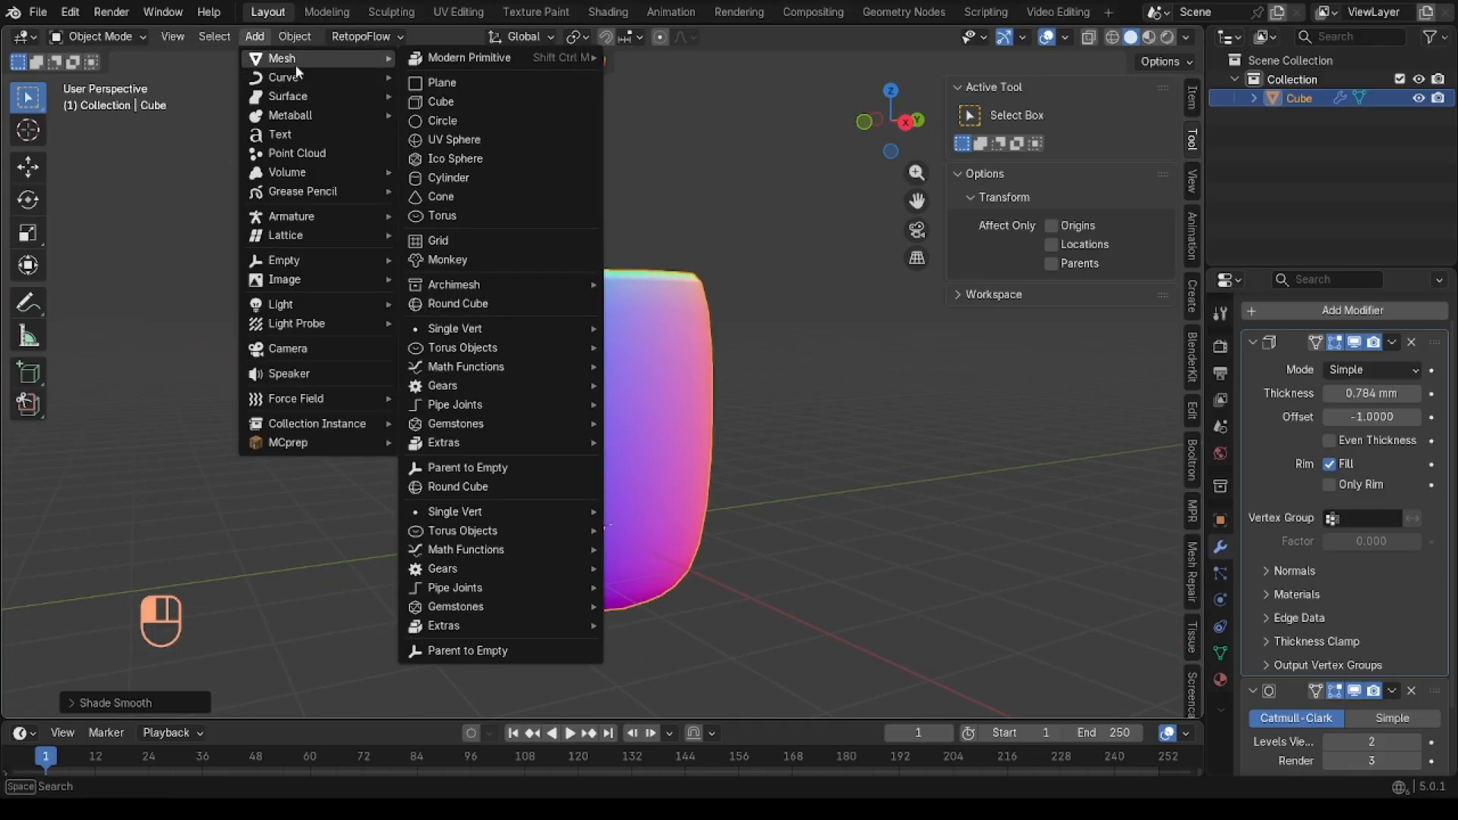
click(426, 102)
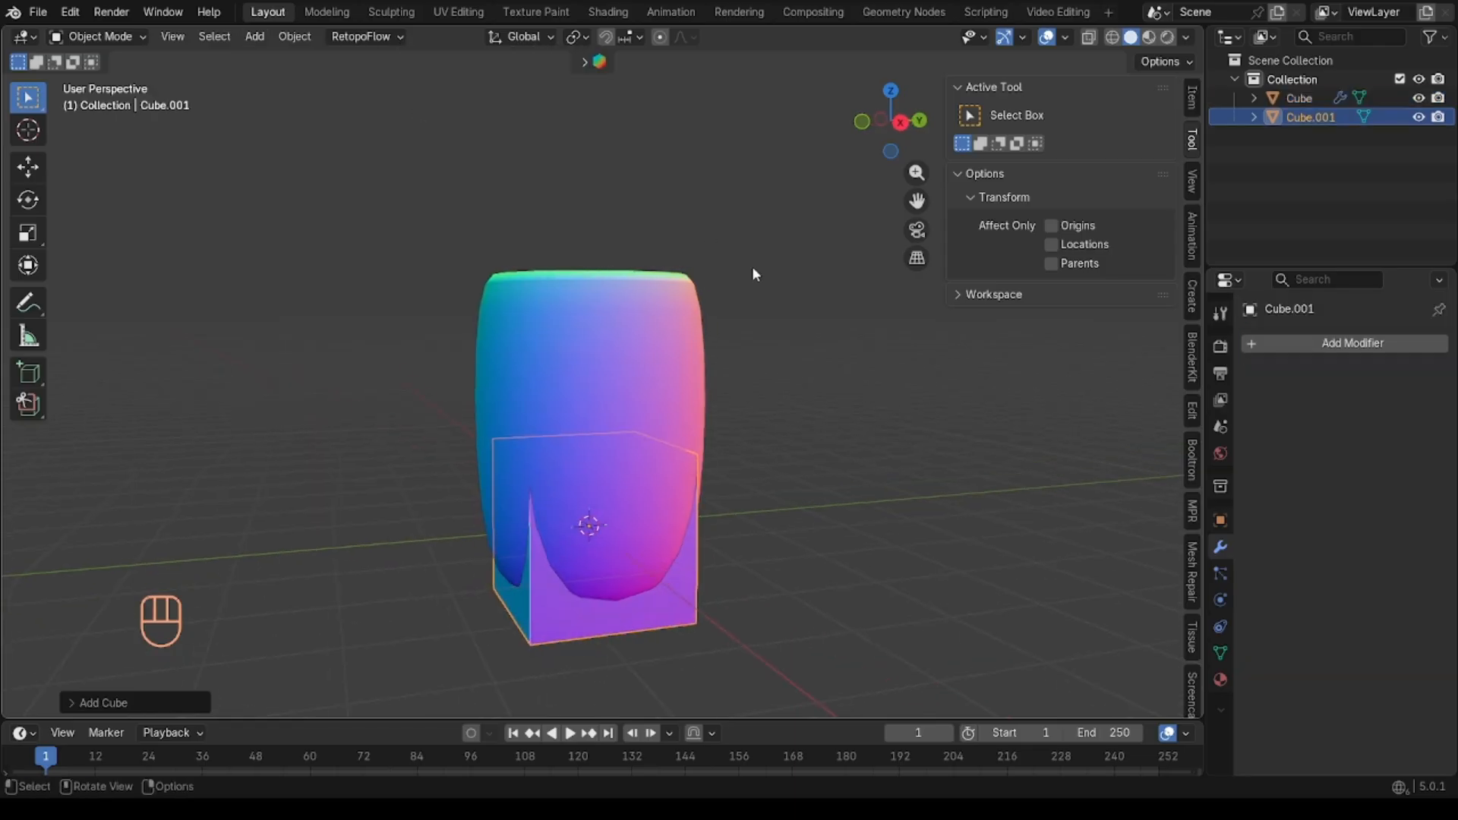
shift+scroll(752, 266, down, 3)
key(s)
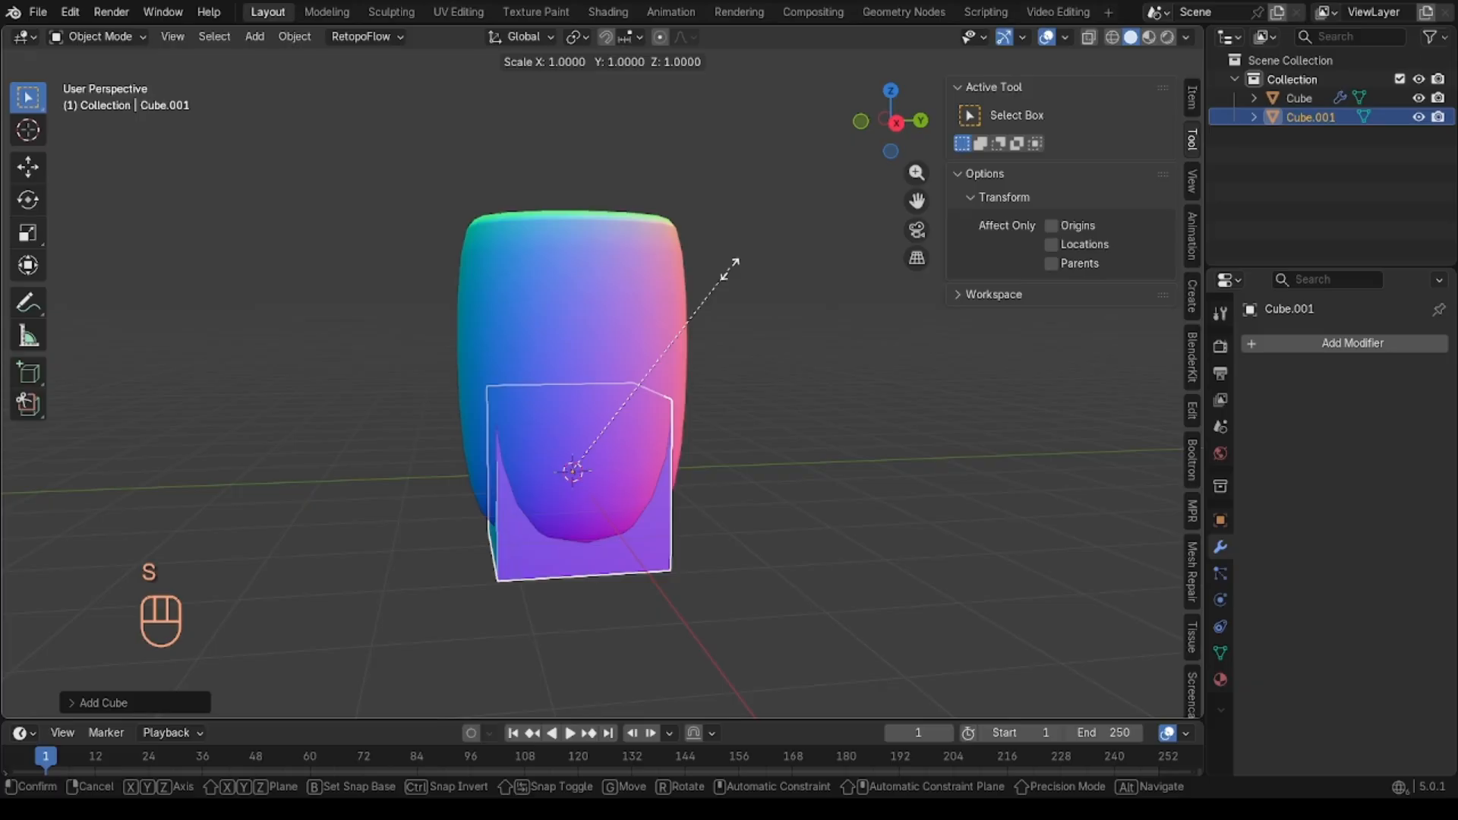
text(0.3)
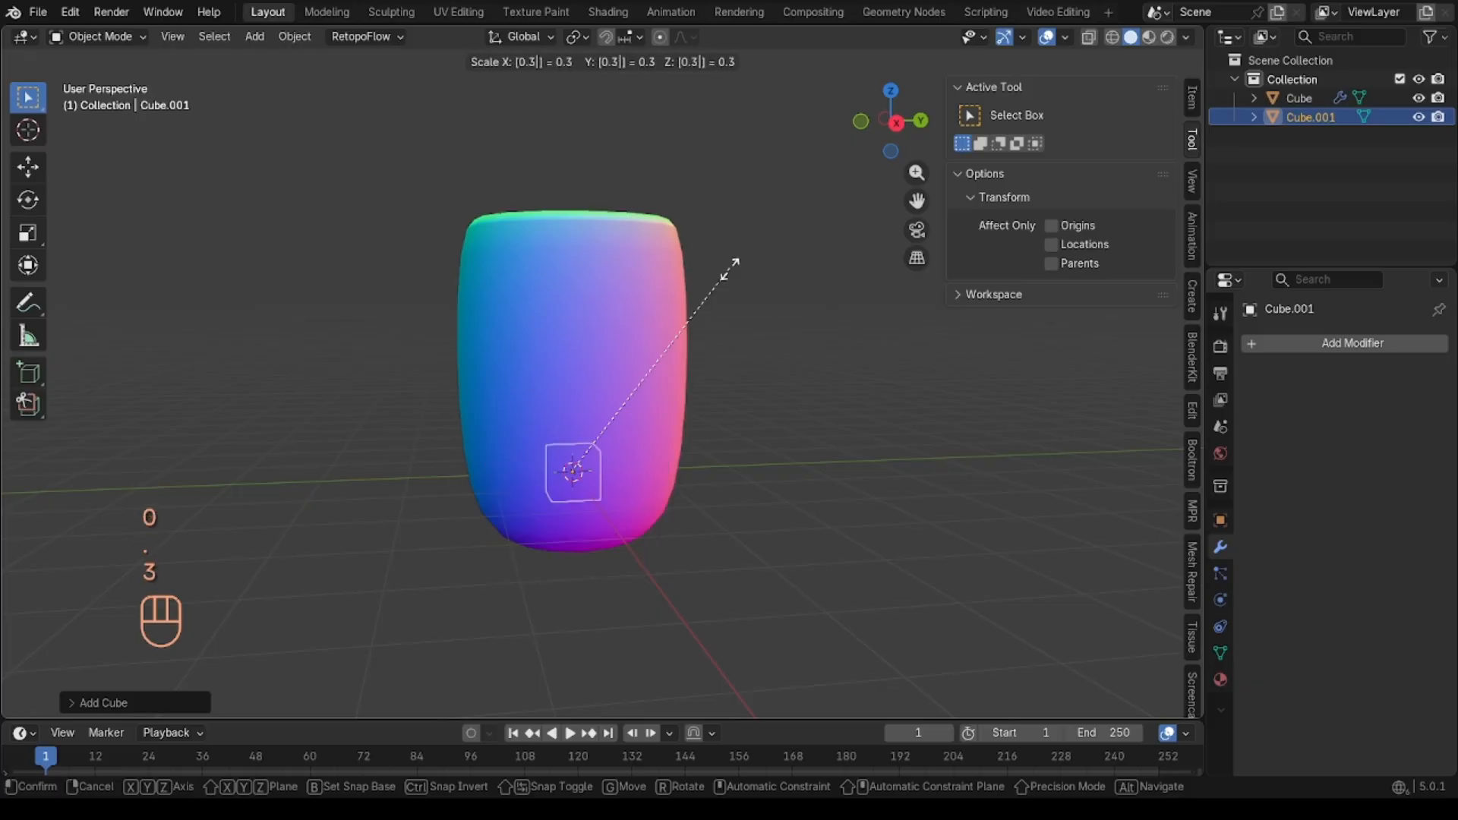
key(Return)
middle_drag(729, 267, 730, 272)
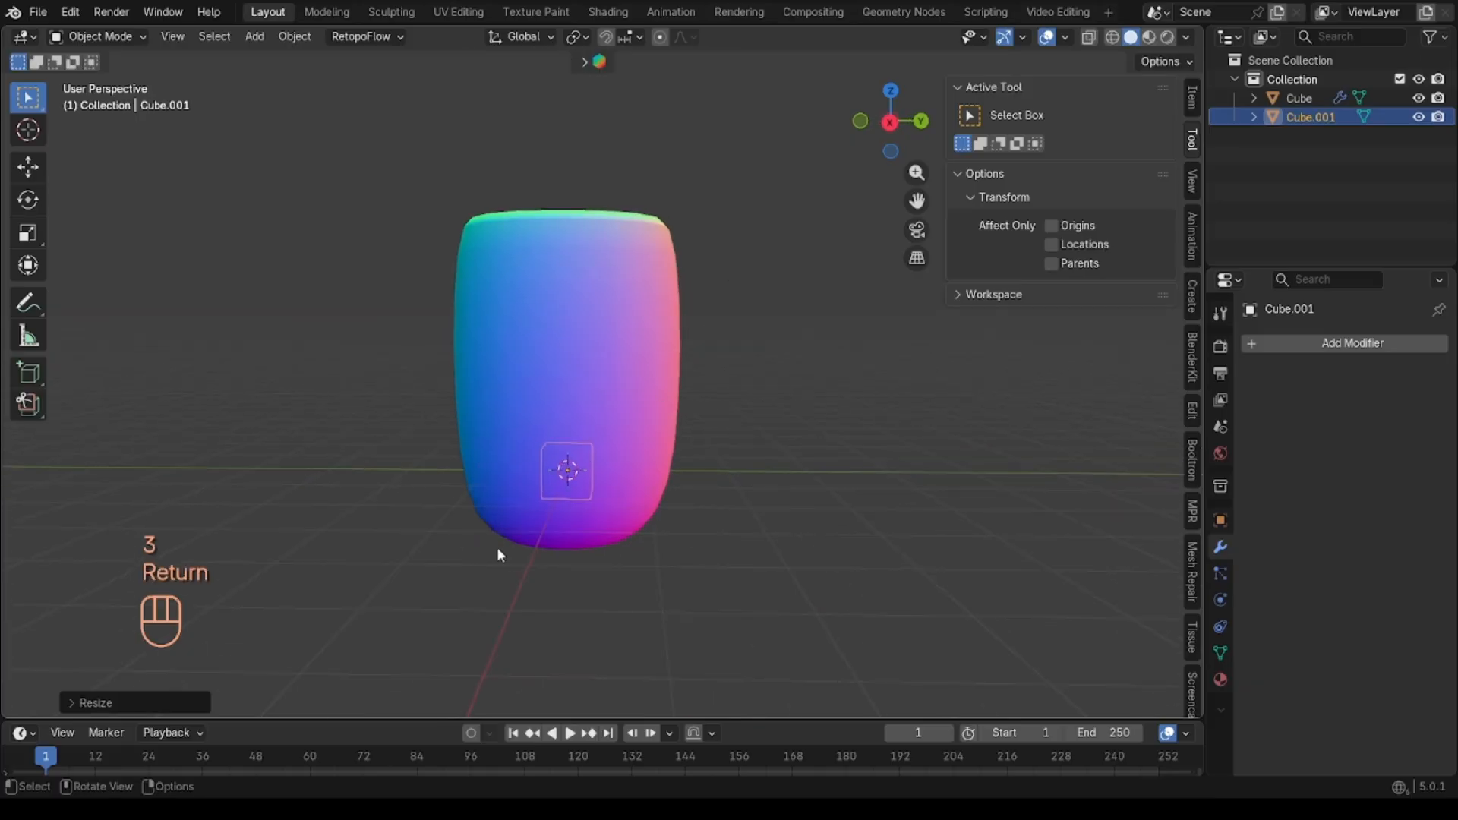
Step: Move the small cube in the right orthographic view to the upper part of the cup's side wall on the positive Y side
middle_drag(498, 555, 562, 444)
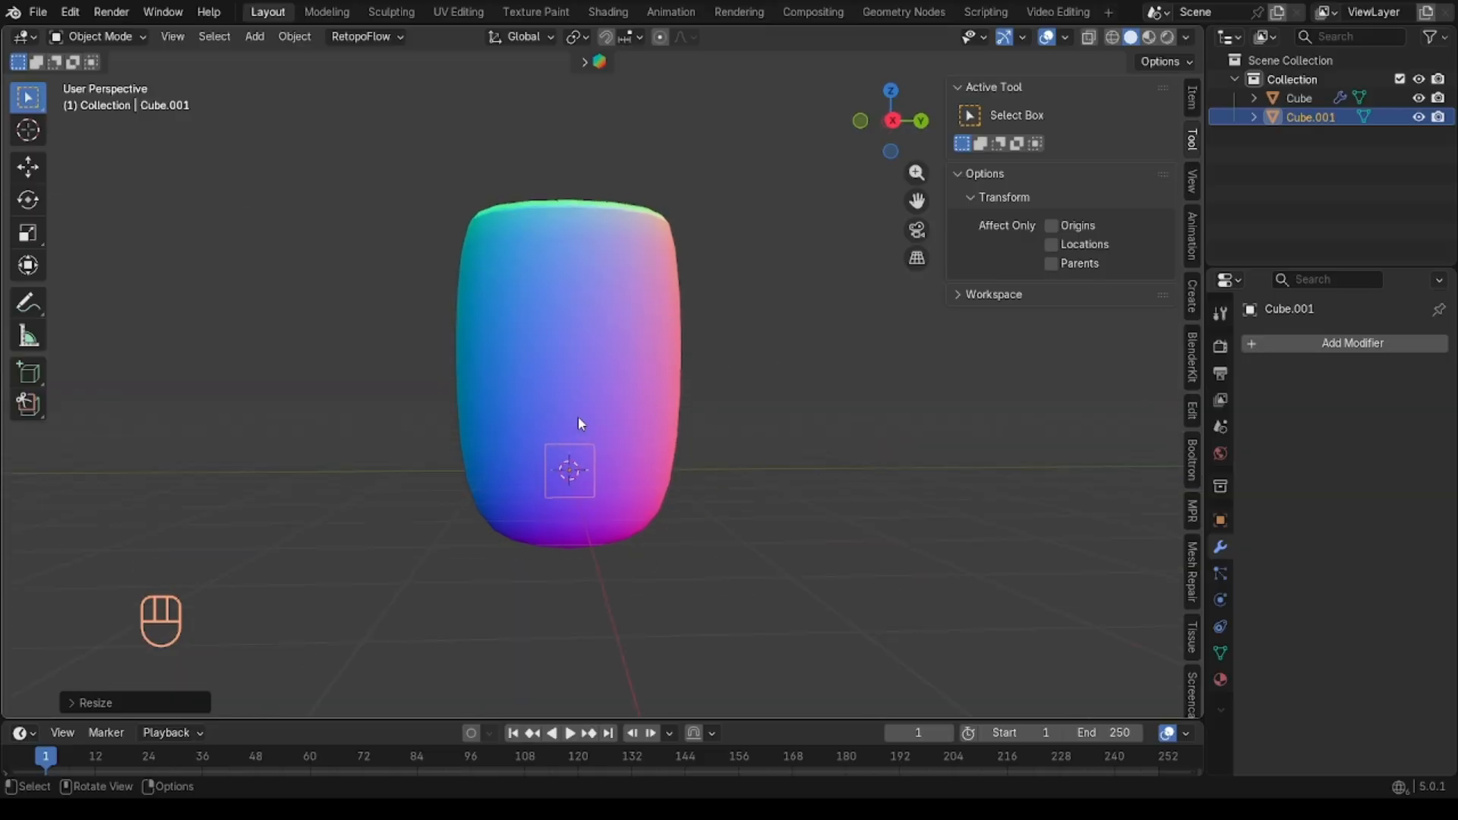
click(894, 121)
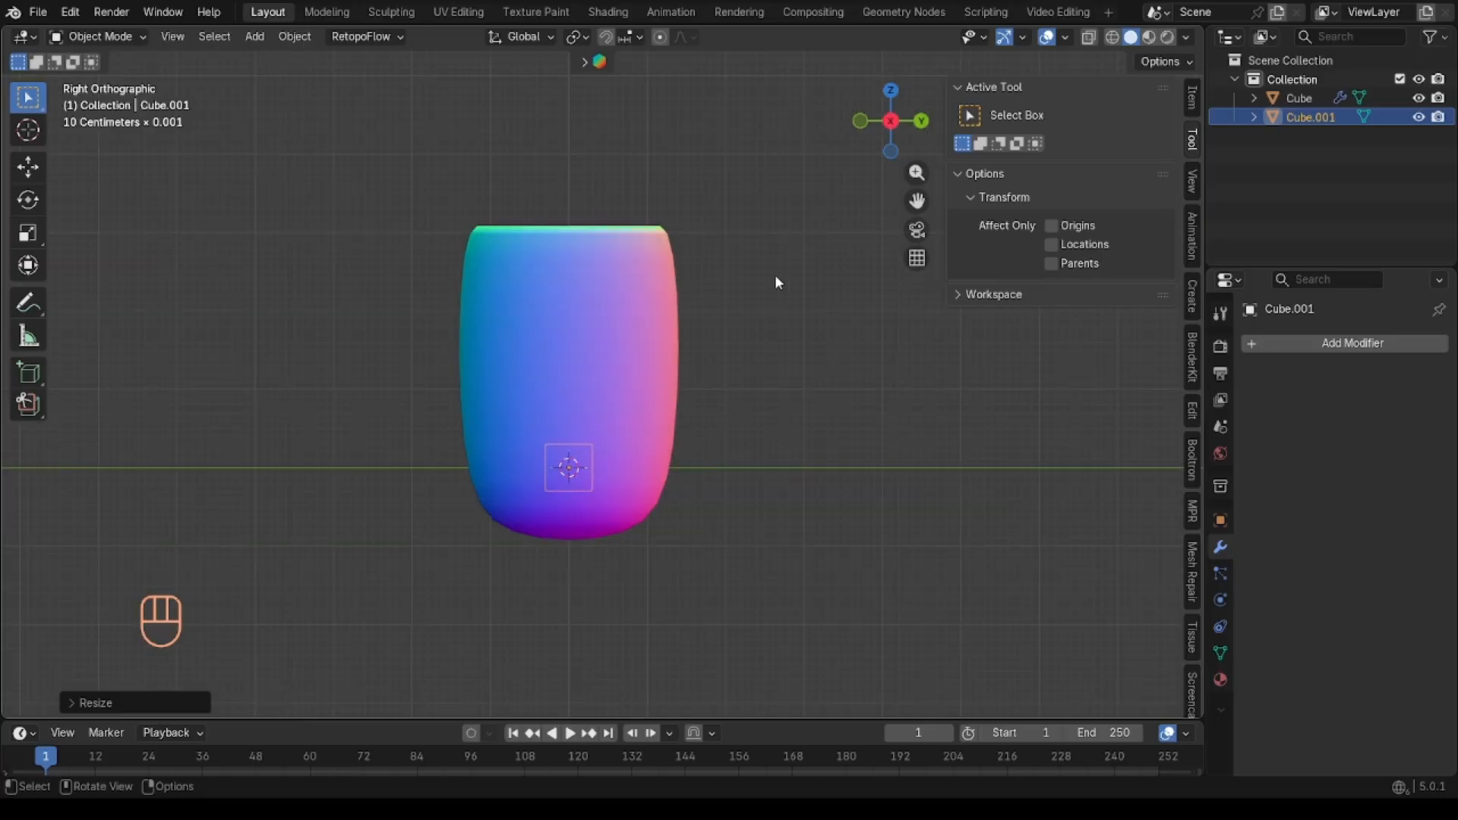
click(892, 121)
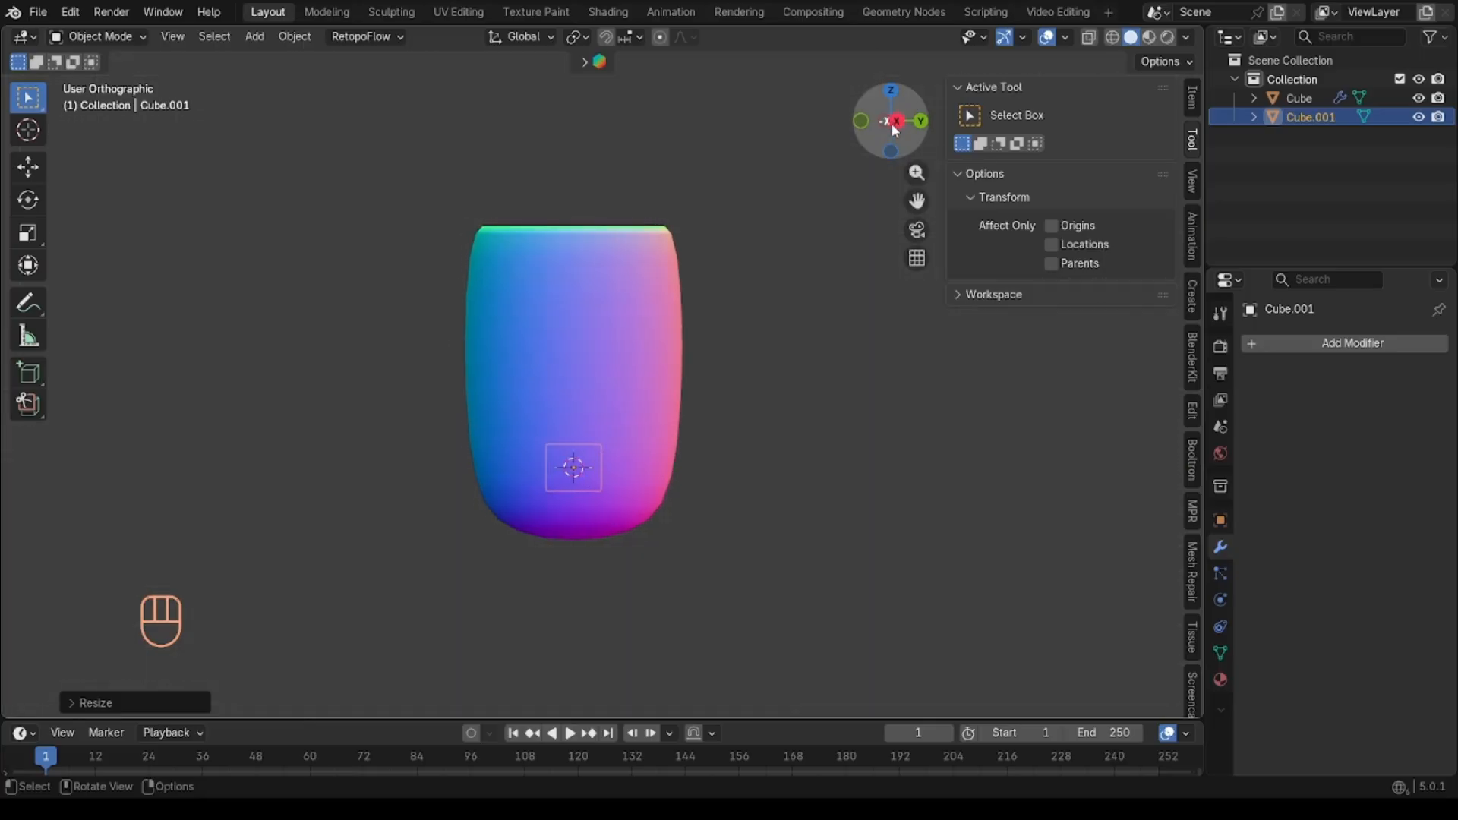
click(922, 123)
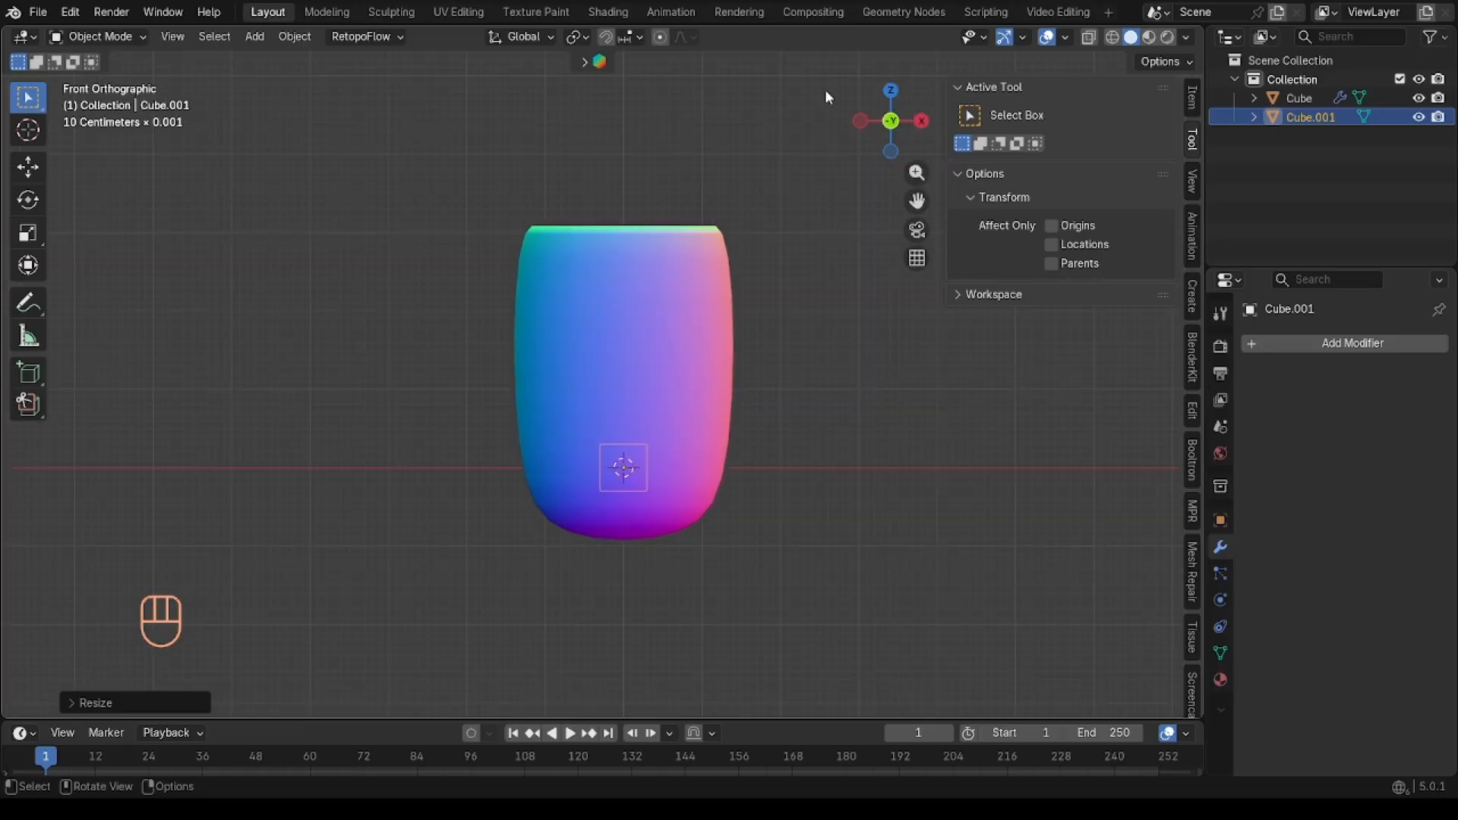
middle_drag(634, 275, 659, 249)
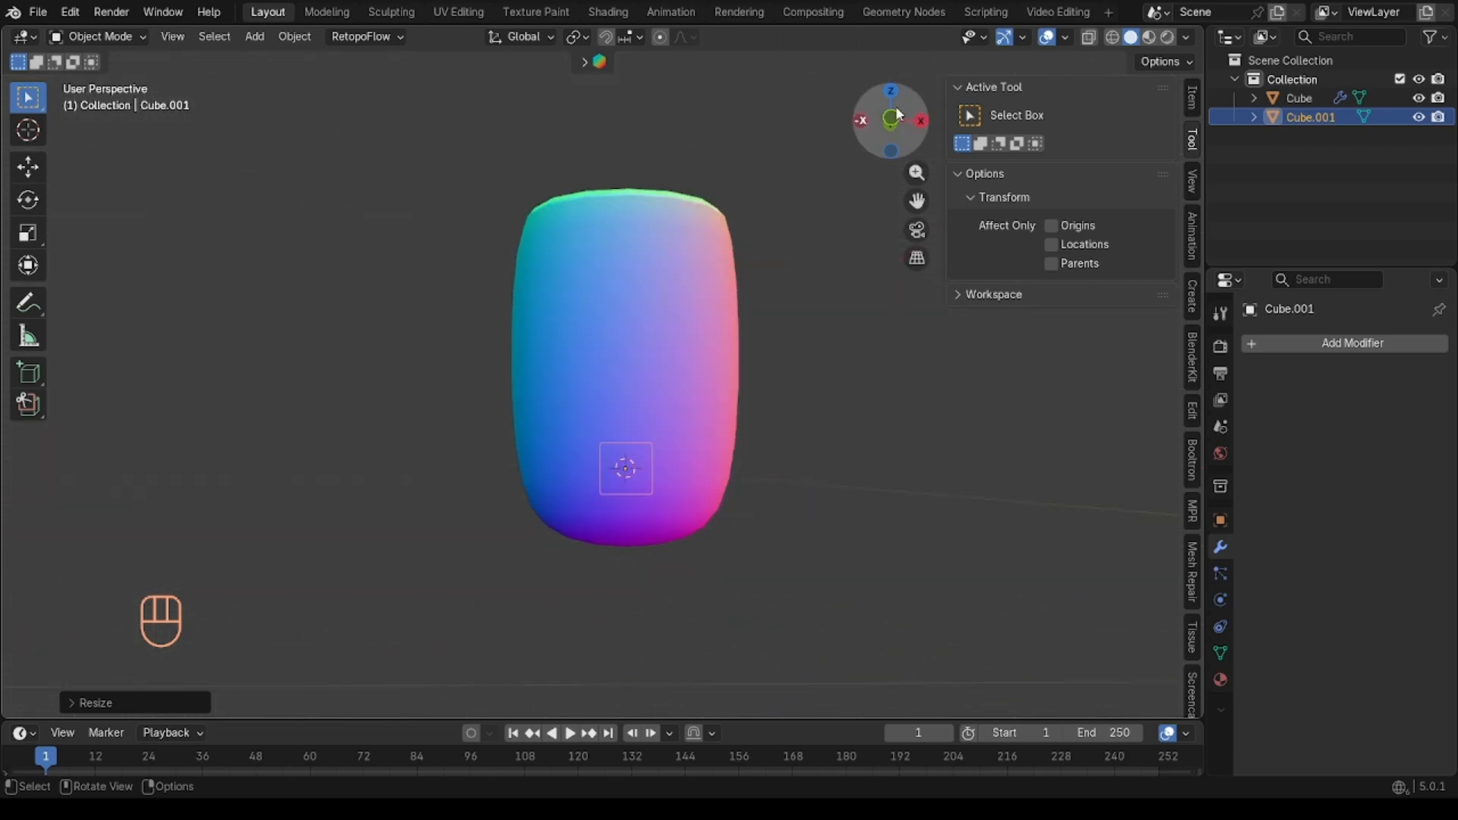
click(923, 121)
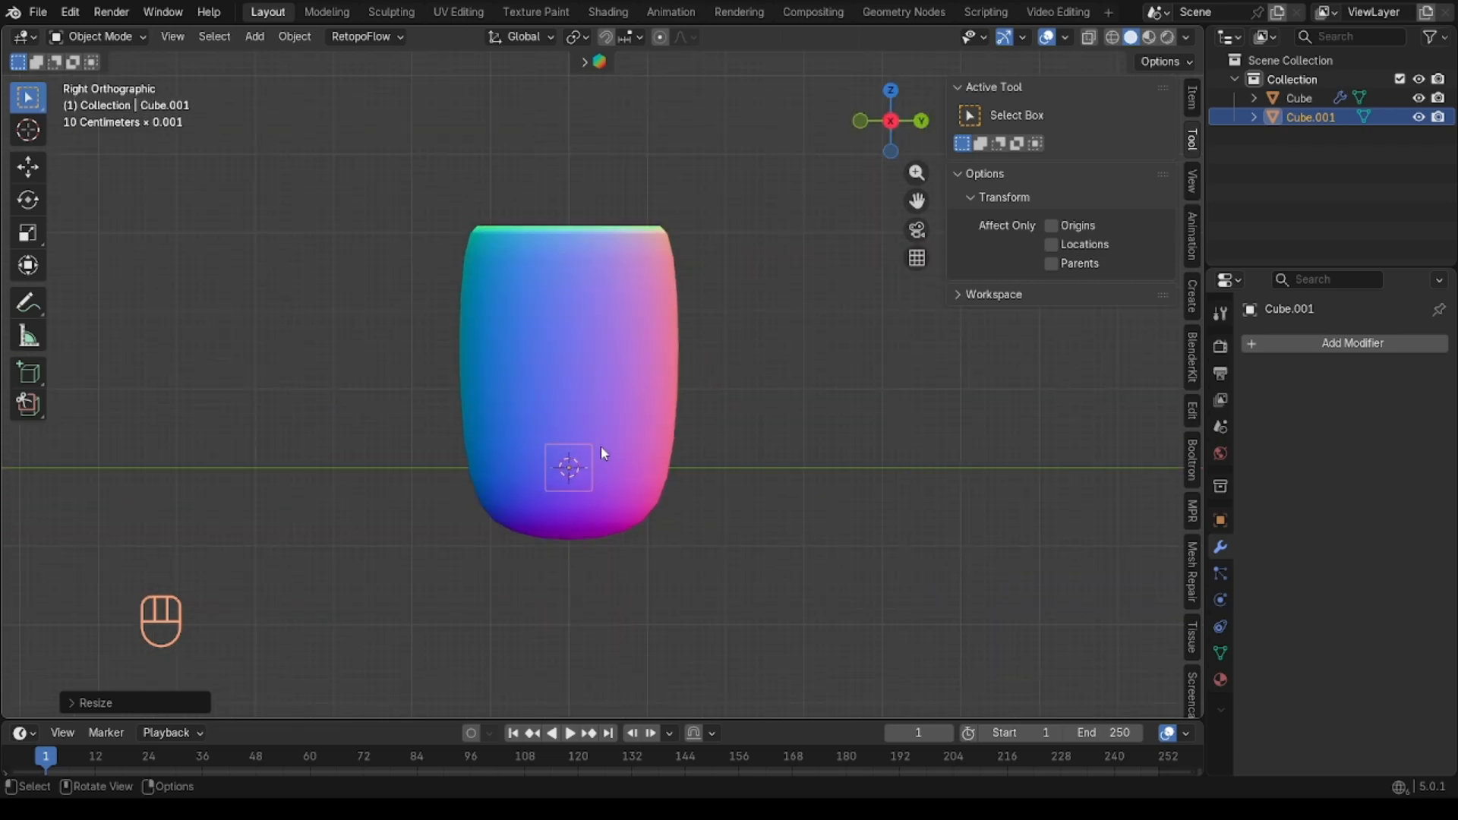
key(g)
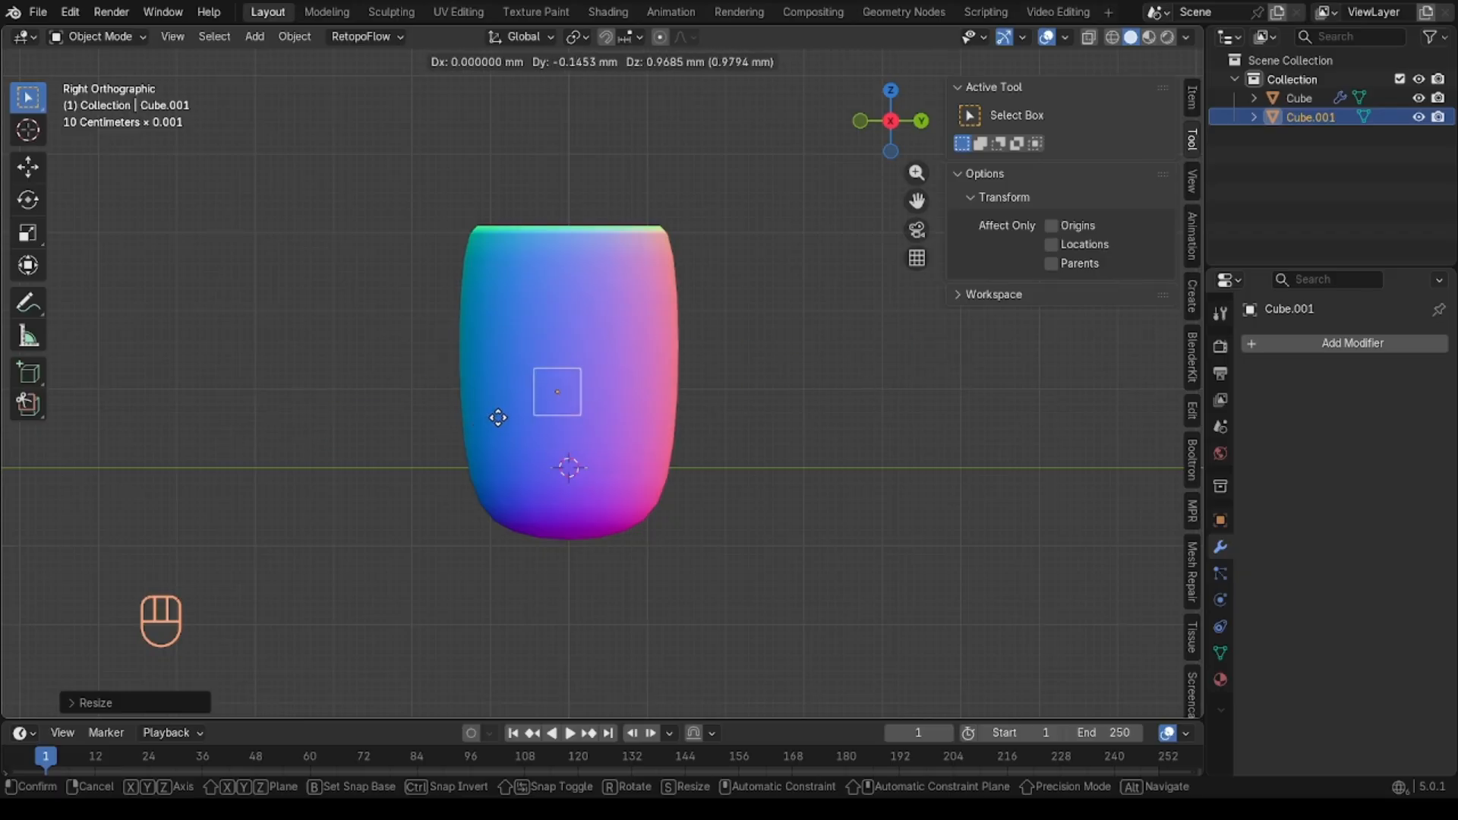
click(619, 317)
Step: Give the small cube a Subdivision Surface modifier with viewport level 1 and scale the cube by 2
middle_drag(619, 318, 619, 323)
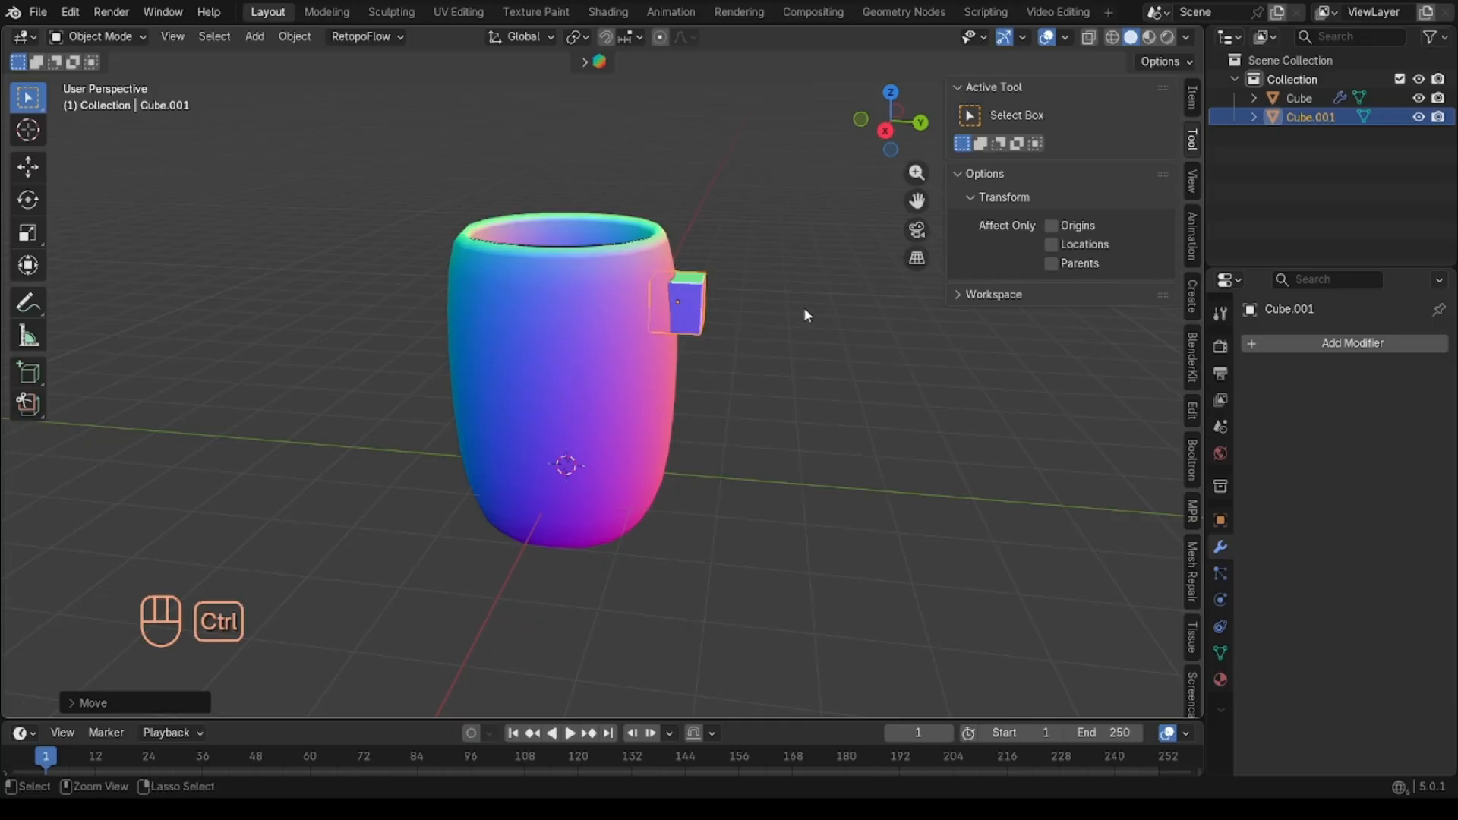
key(ctrl+2)
key(ctrl+1)
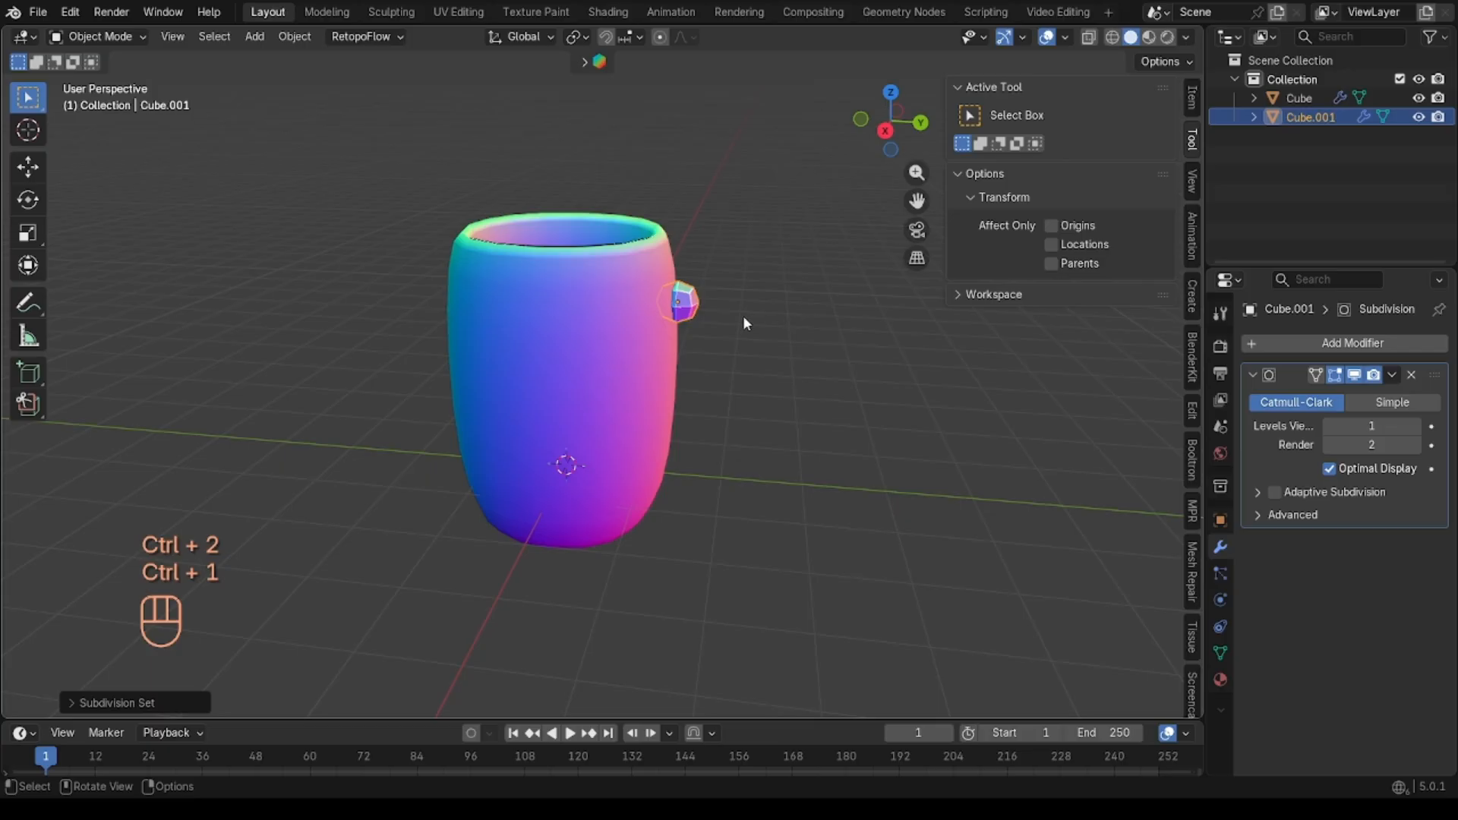
middle_drag(743, 316, 767, 322)
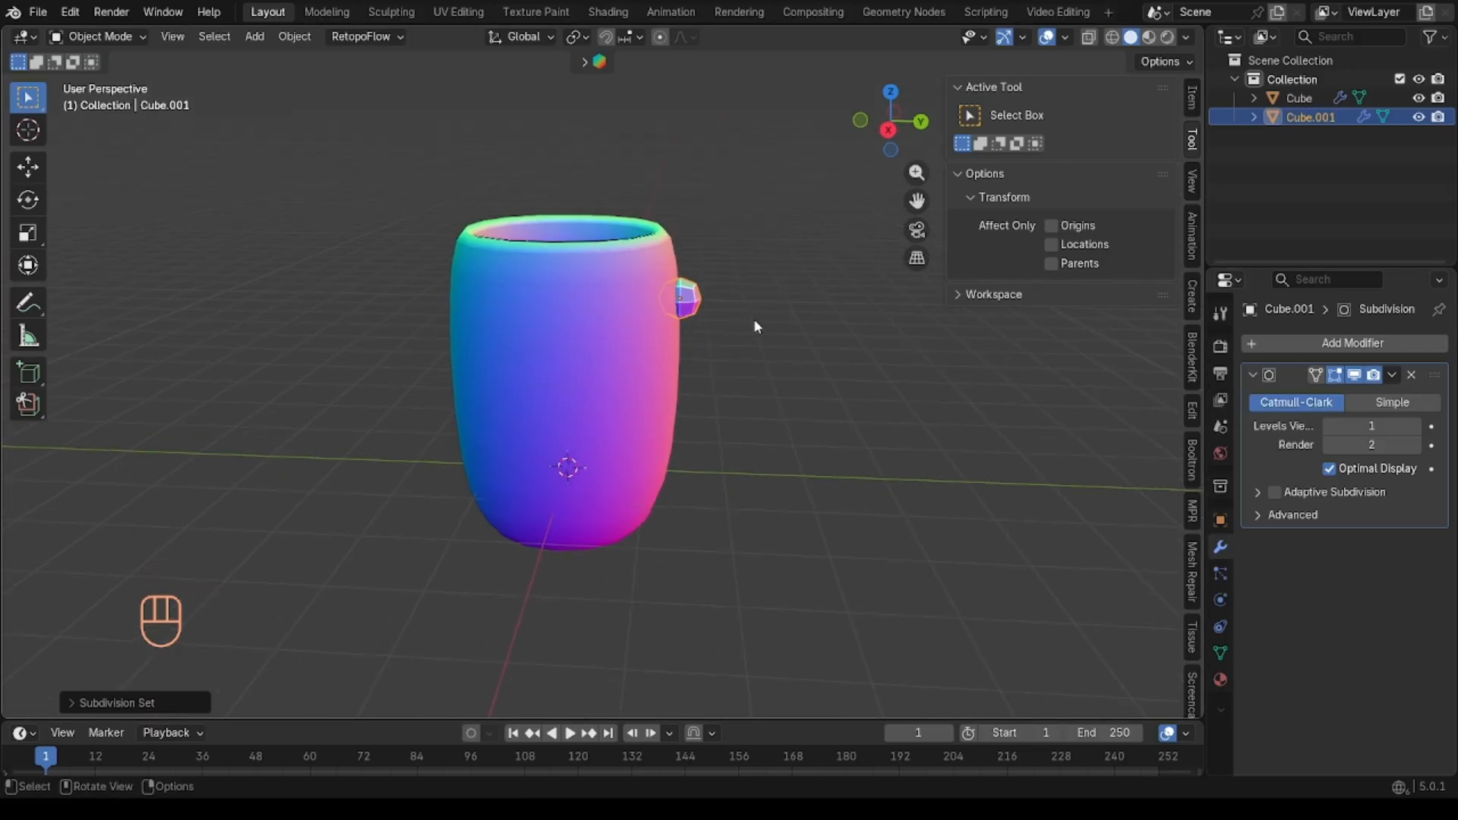
text(s)
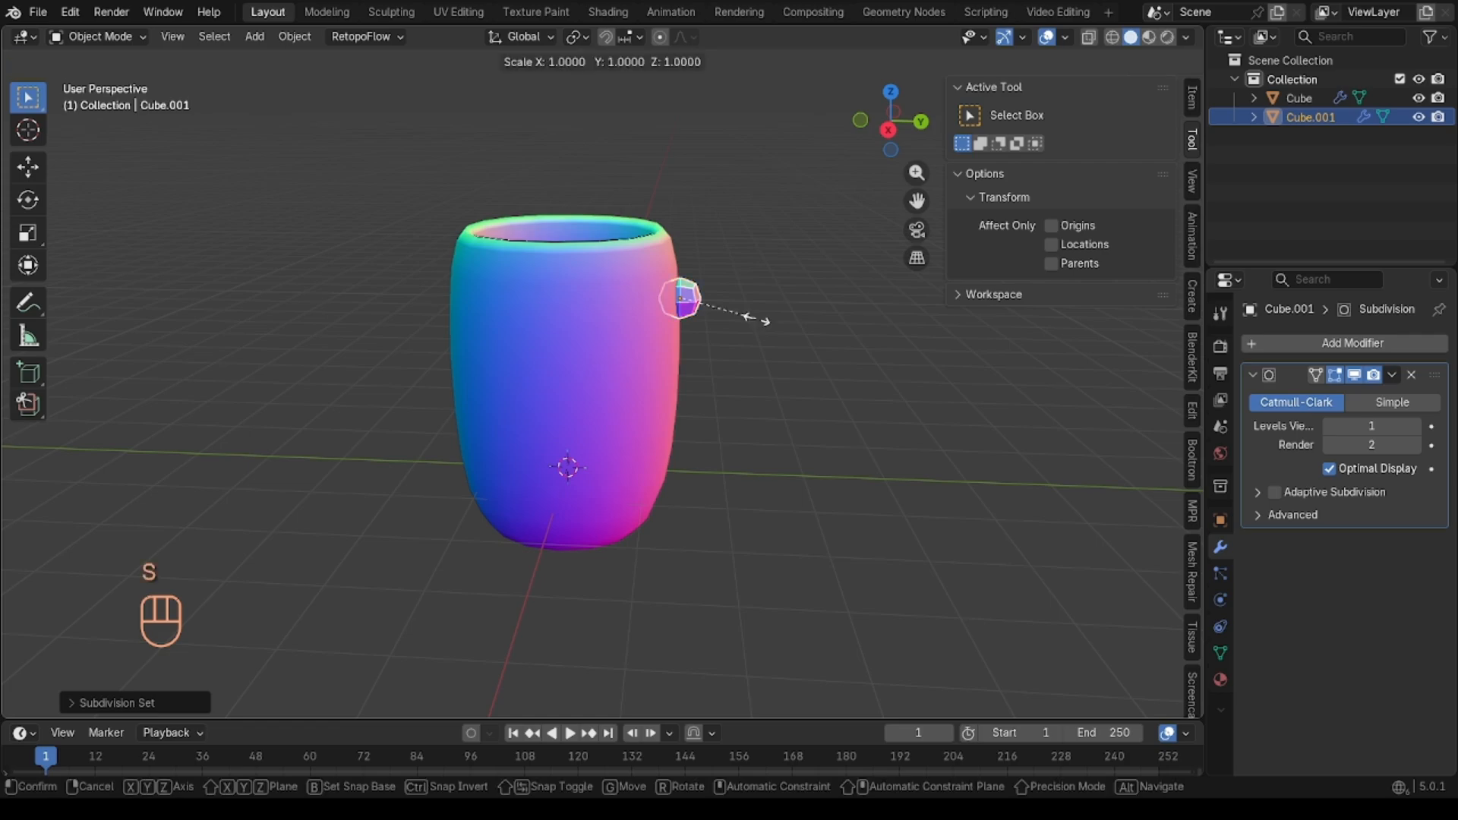
text(2)
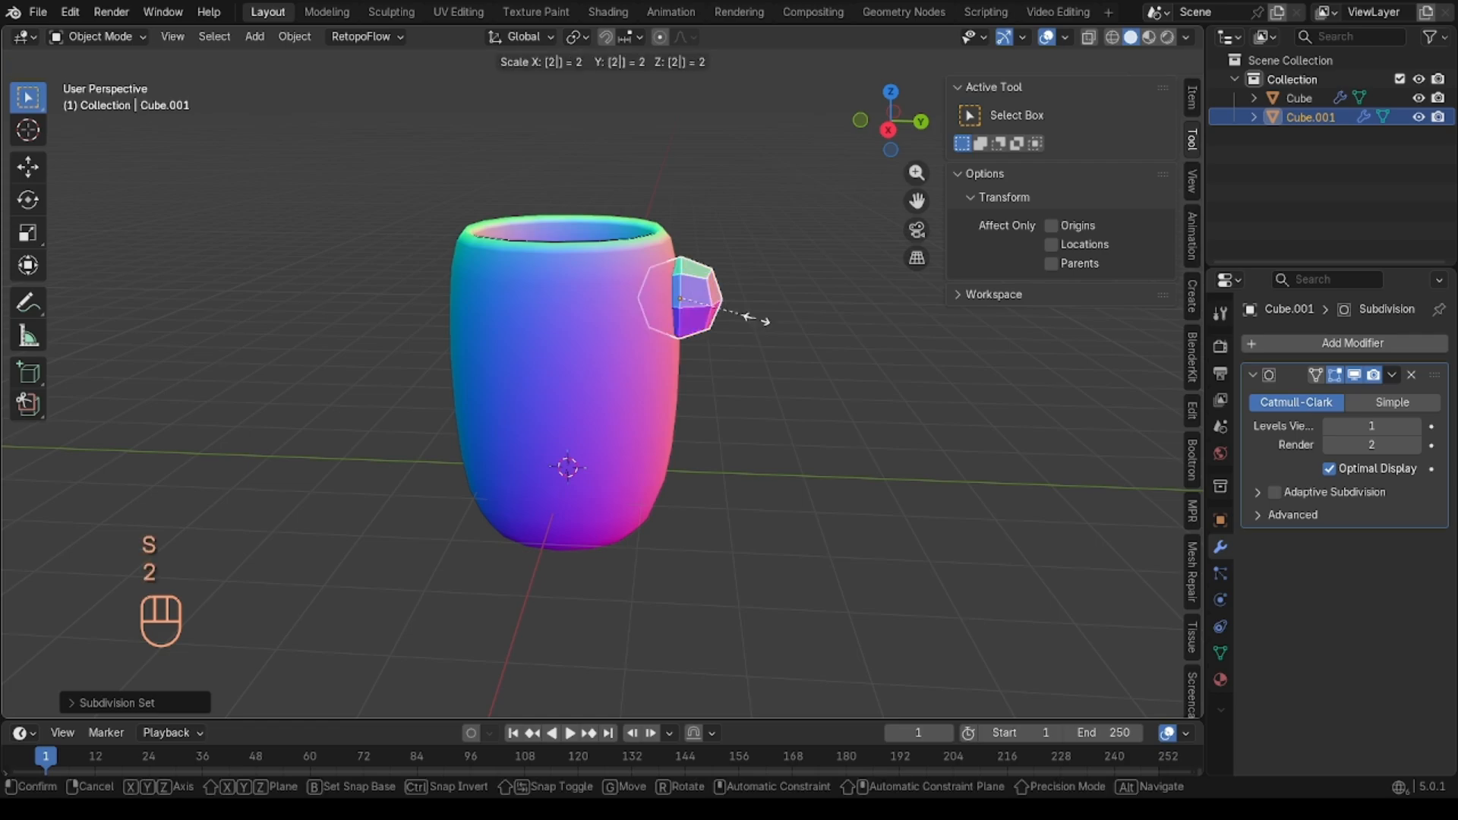
key(Return)
middle_drag(755, 317, 713, 316)
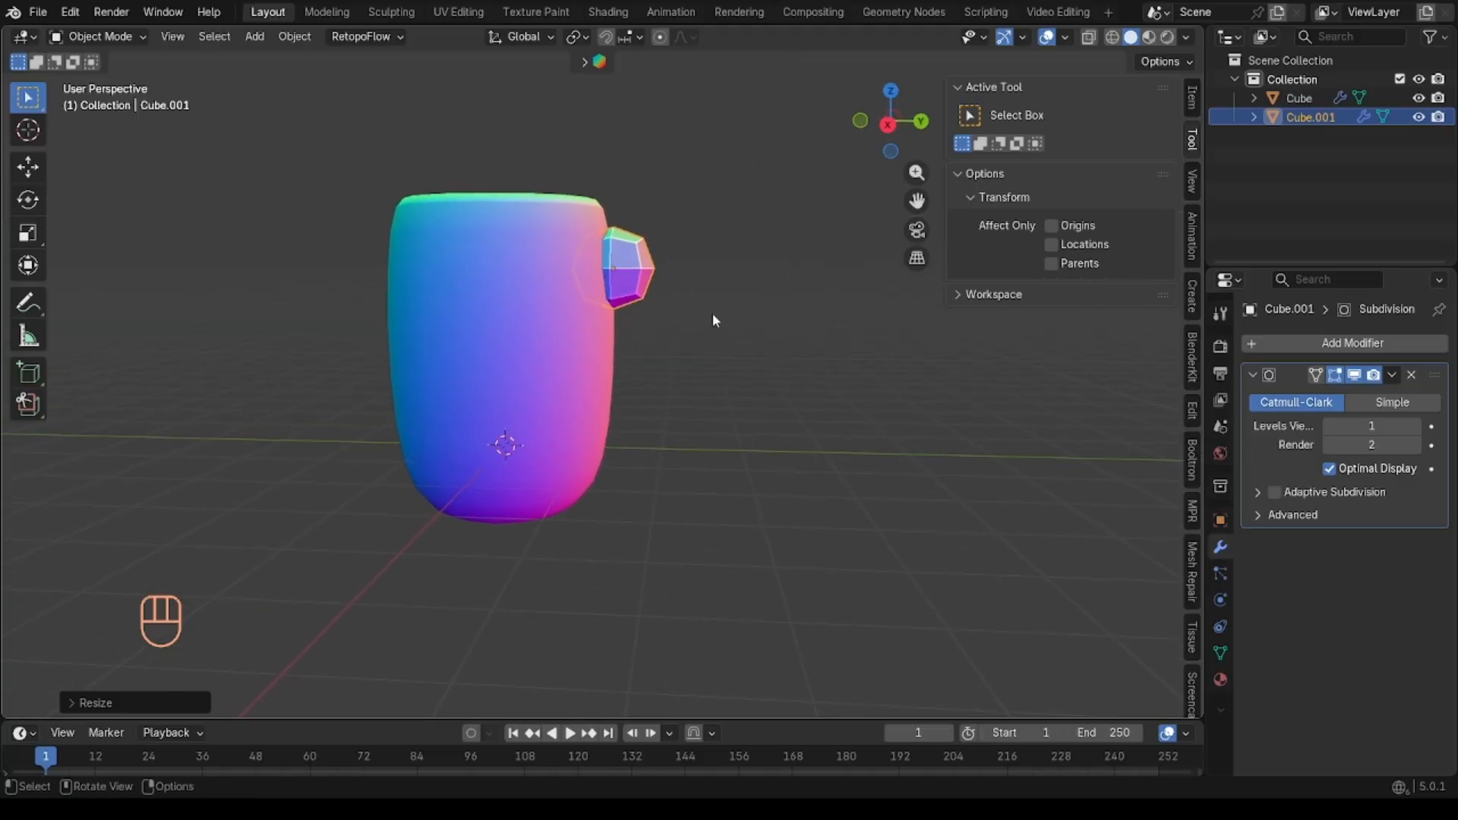
Step: Try moving an upper outer corner vertex of the small subdivided cube in Edit Mode, and return to Object Mode
key(Tab)
middle_drag(686, 262, 673, 316)
scroll(598, 229, up, 4)
shift+middle_drag(599, 229, 539, 301)
key(1)
click(596, 279)
key(g)
right_click(584, 278)
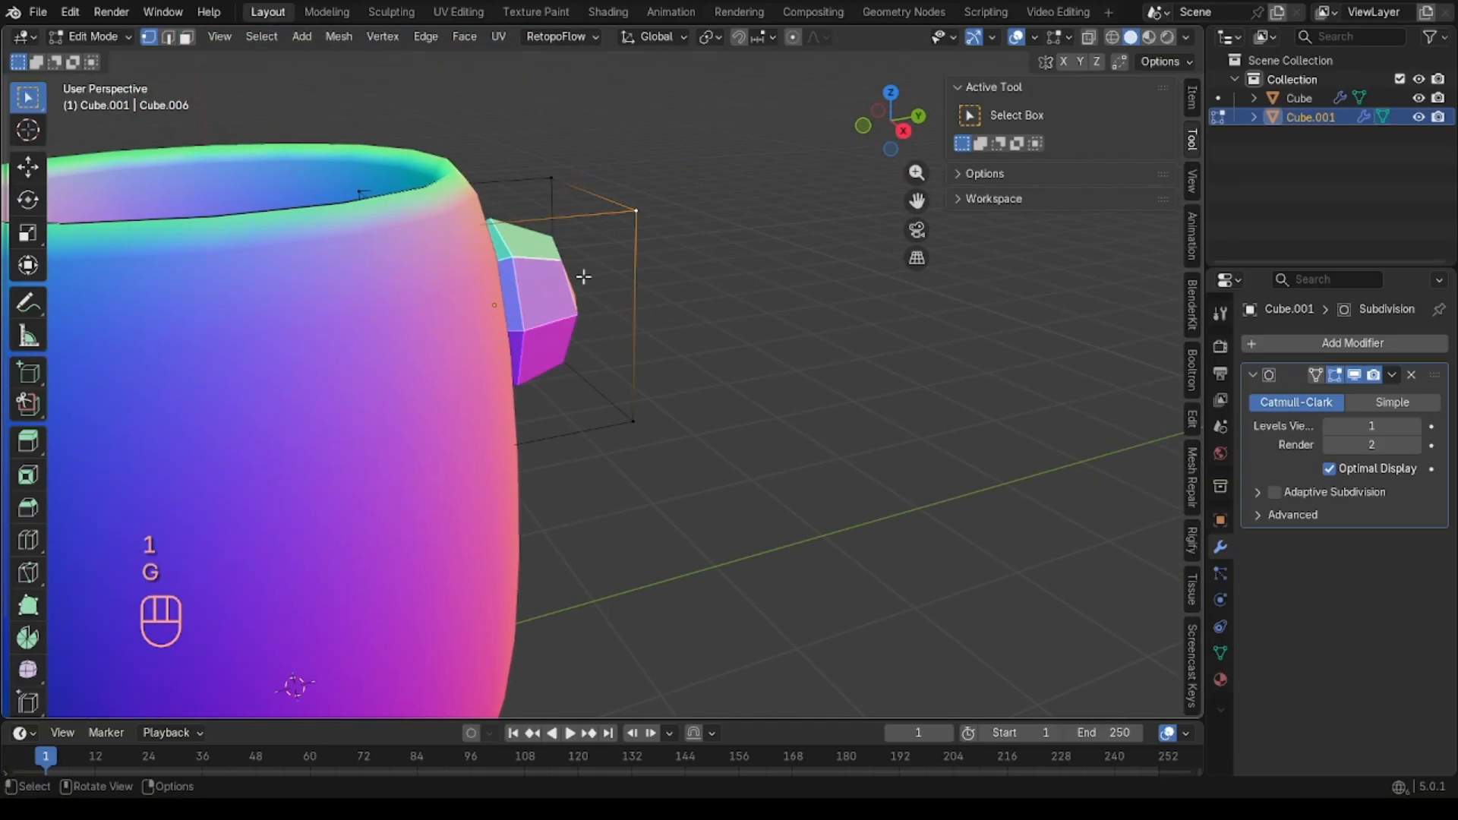
key(Tab)
middle_drag(675, 293, 640, 292)
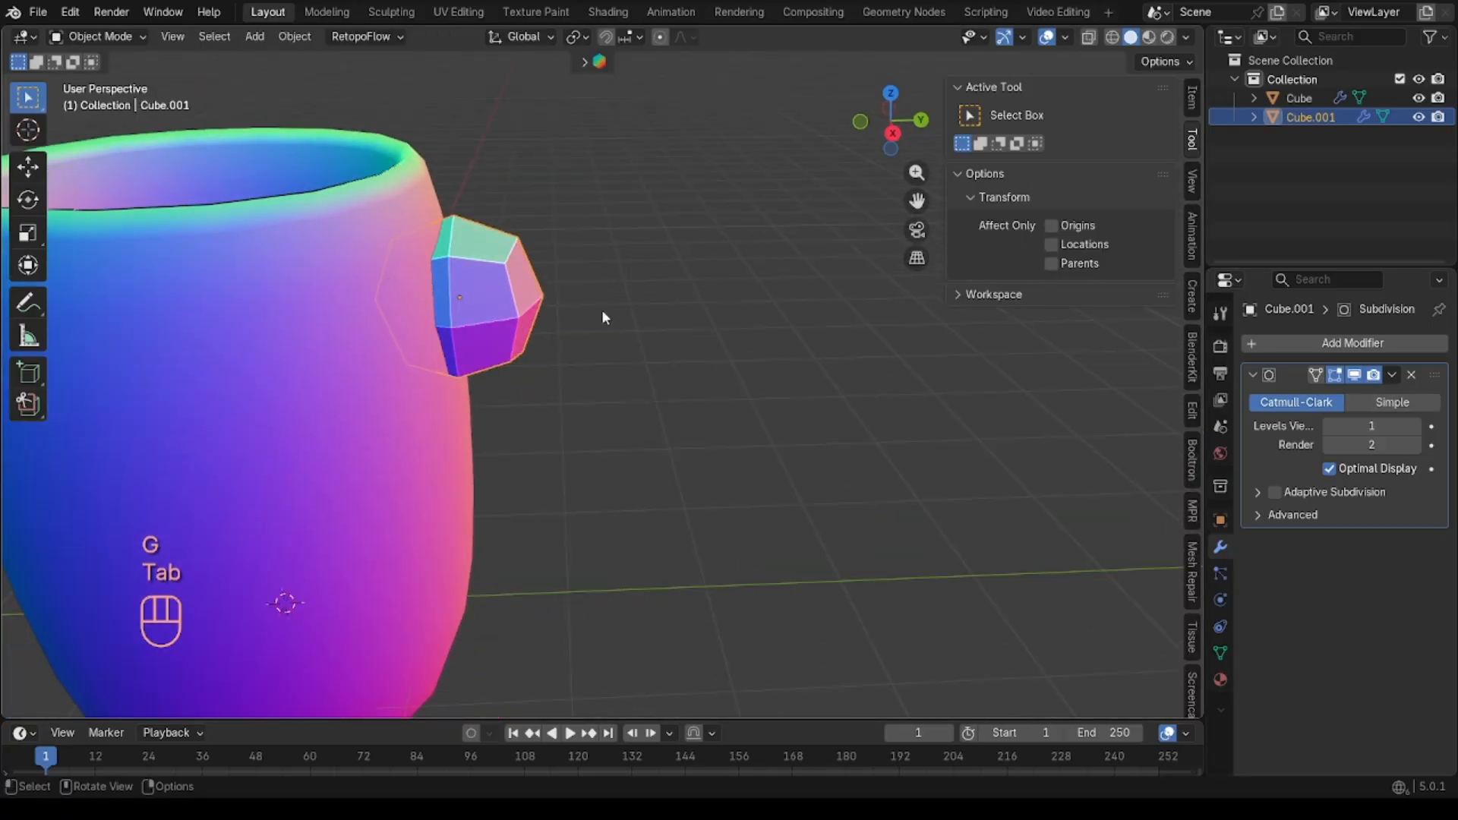
Step: Try moving an upper corner vertex of the cup's cage in Edit Mode, and return to Object Mode
shift+middle_drag(492, 311, 605, 275)
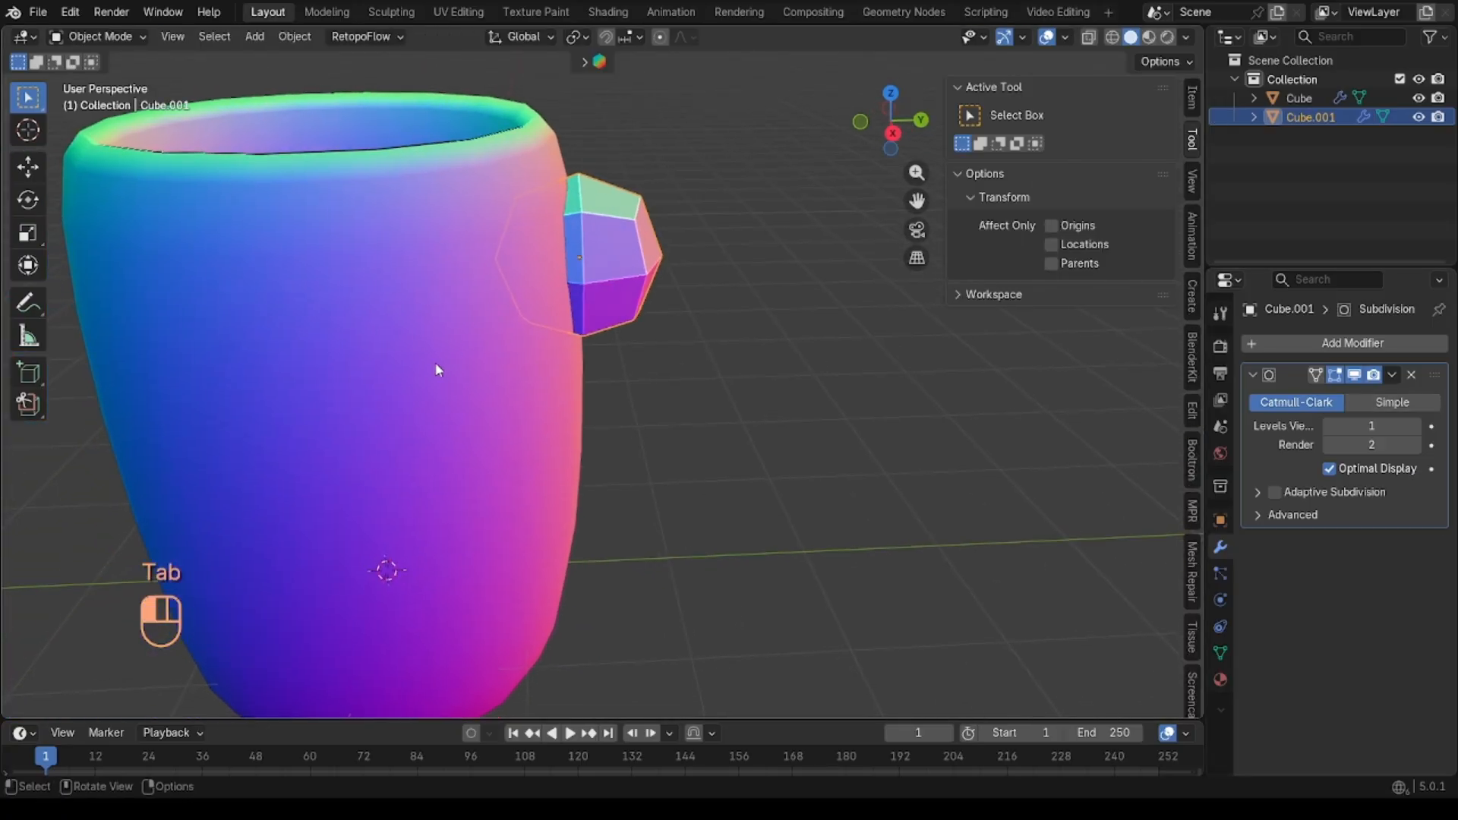
click(435, 362)
key(Tab)
middle_drag(436, 363, 448, 443)
key(1)
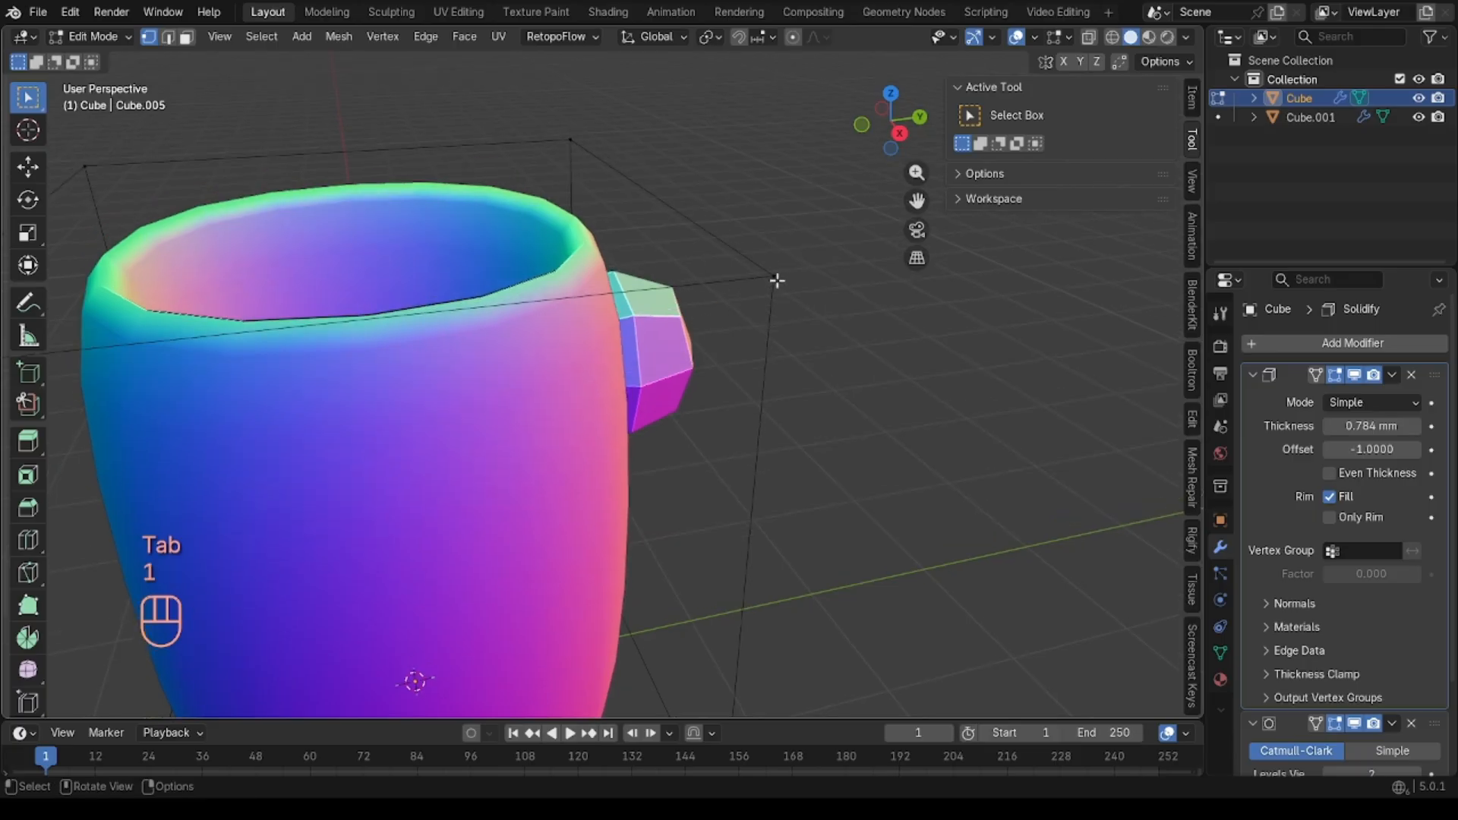
click(774, 277)
key(g)
right_click(742, 317)
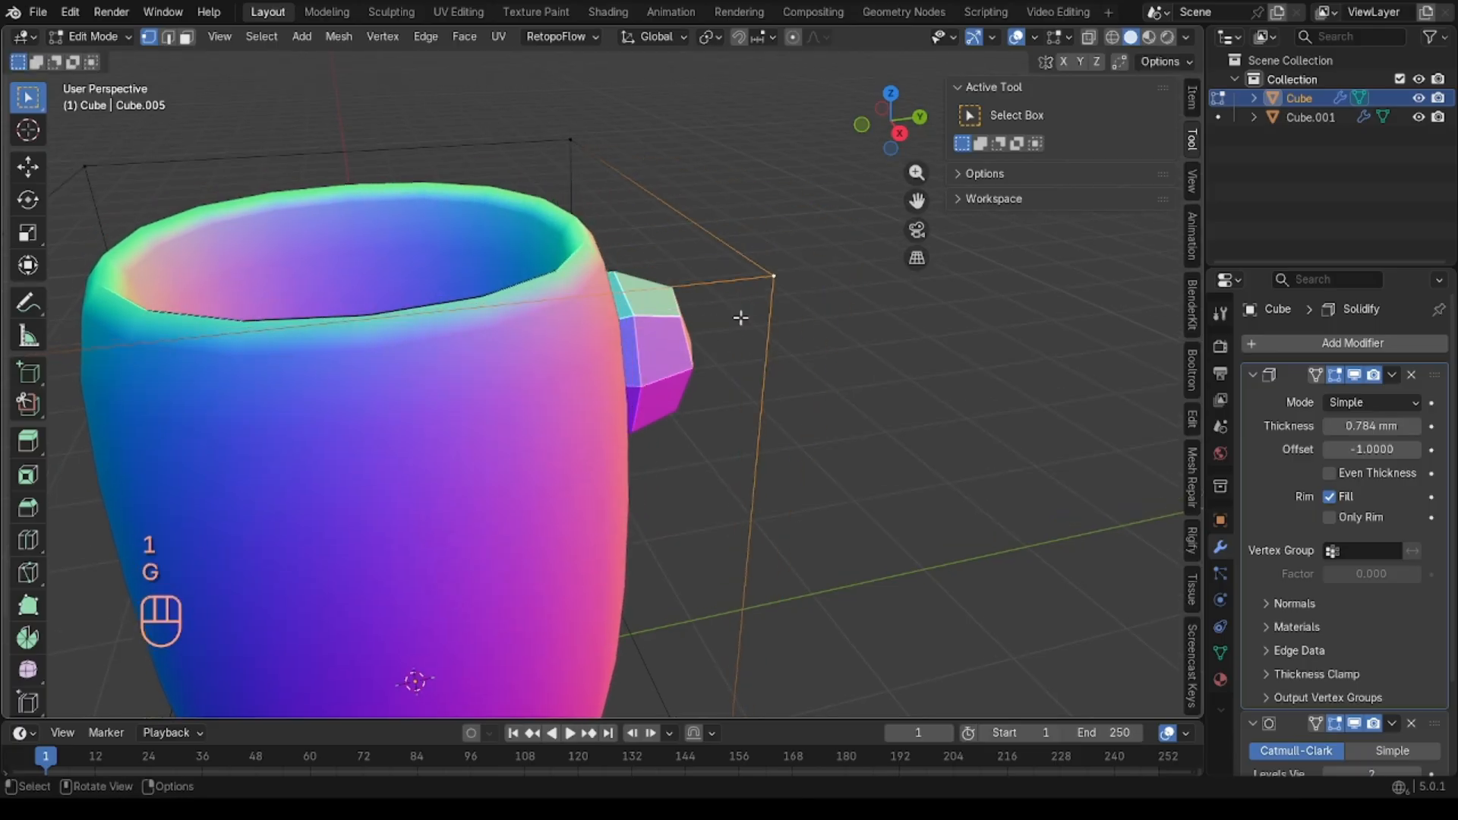
key(Tab)
Step: Open the small cube on the cup's side wall in Edit Mode and select its entire mesh
middle_drag(741, 317, 693, 306)
shift+middle_drag(741, 316, 718, 291)
click(588, 292)
key(Tab)
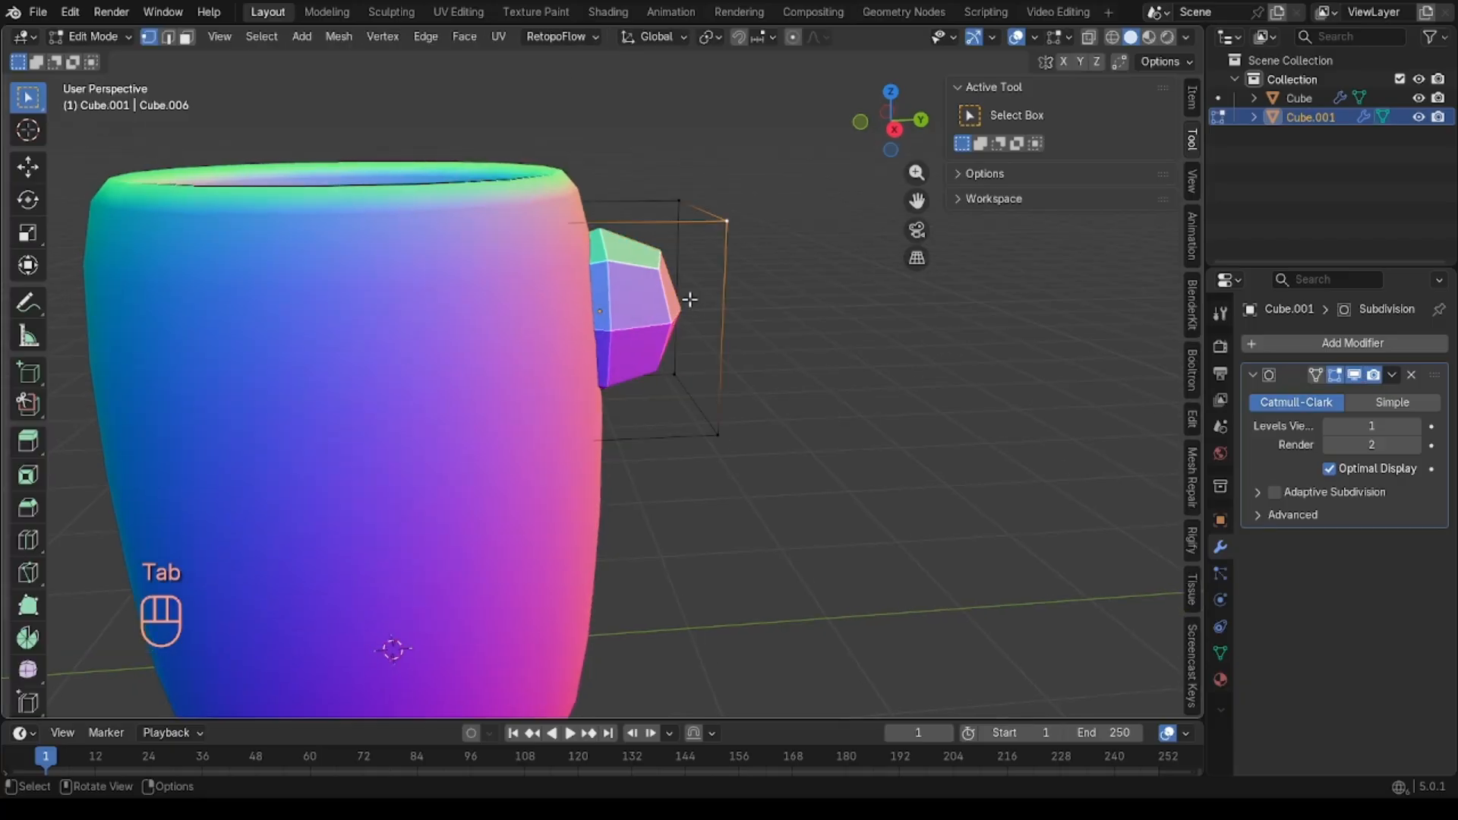
key(a)
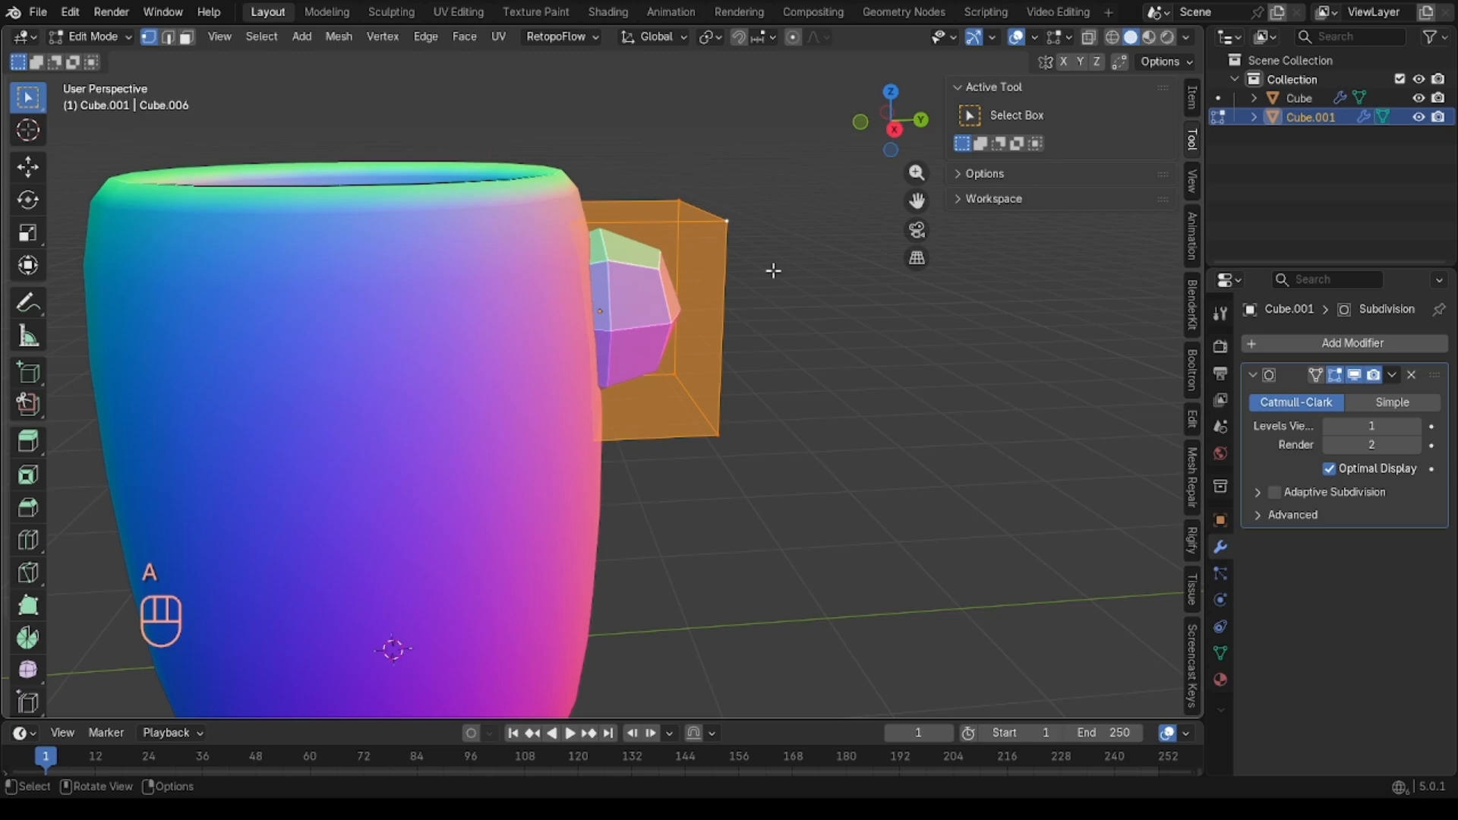
Step: Try duplicating the small cube's mesh without an axis constraint, undo the duplicate, and try a free move of the original mesh
key(shift)
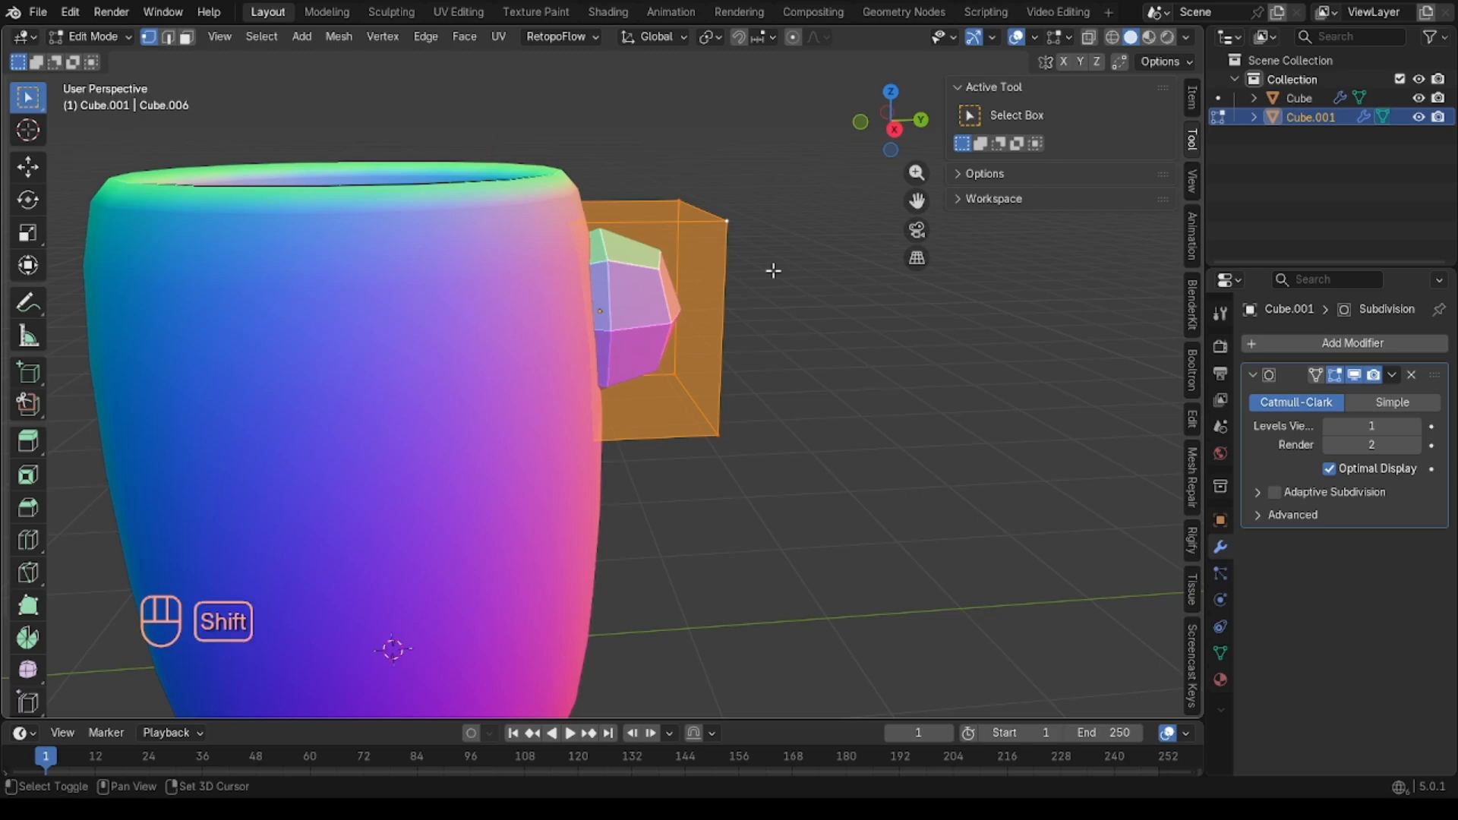
key(shift+d)
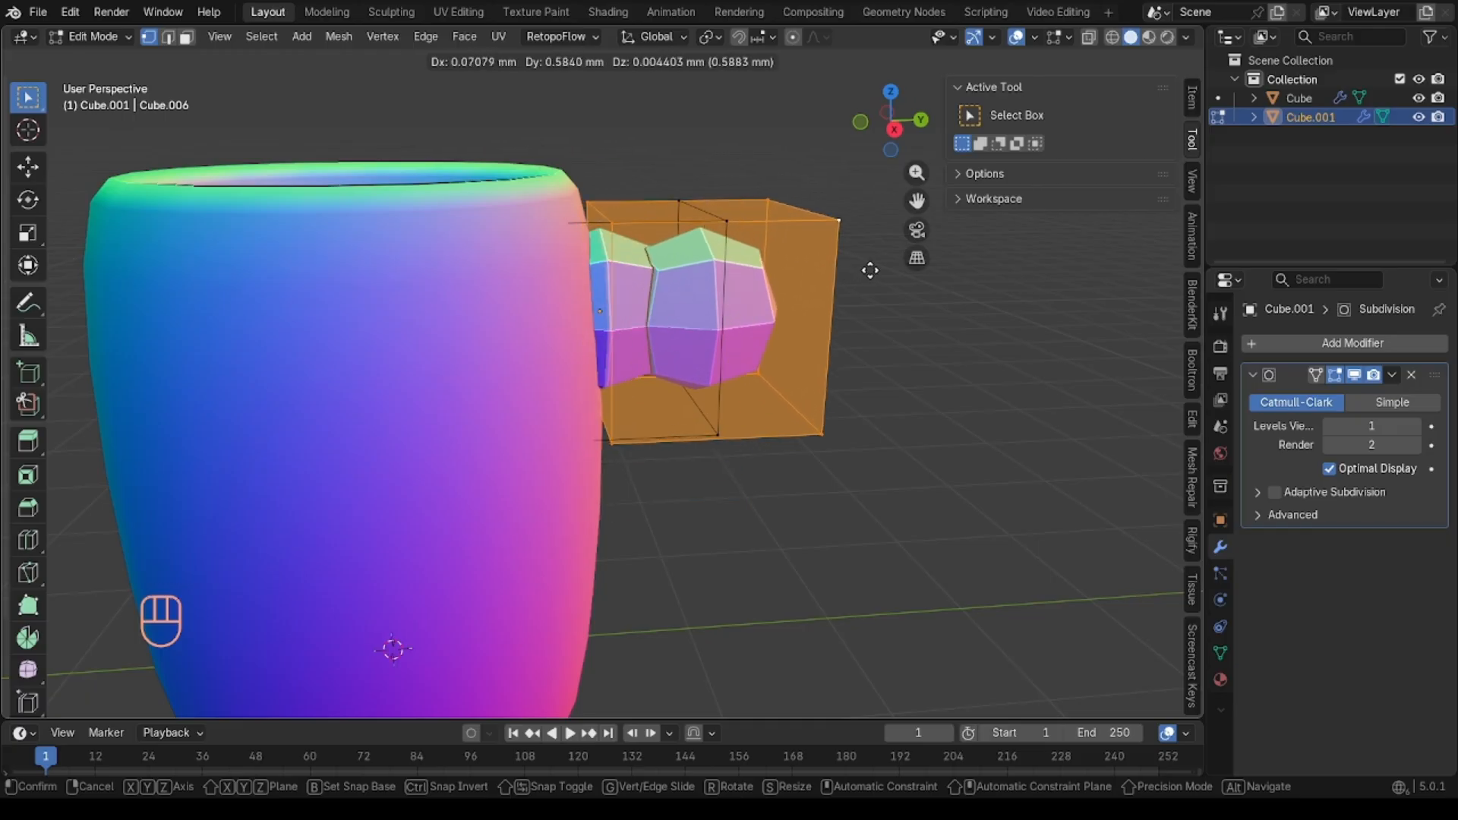
click(716, 130)
middle_drag(716, 130, 607, 269)
key(ctrl+z)
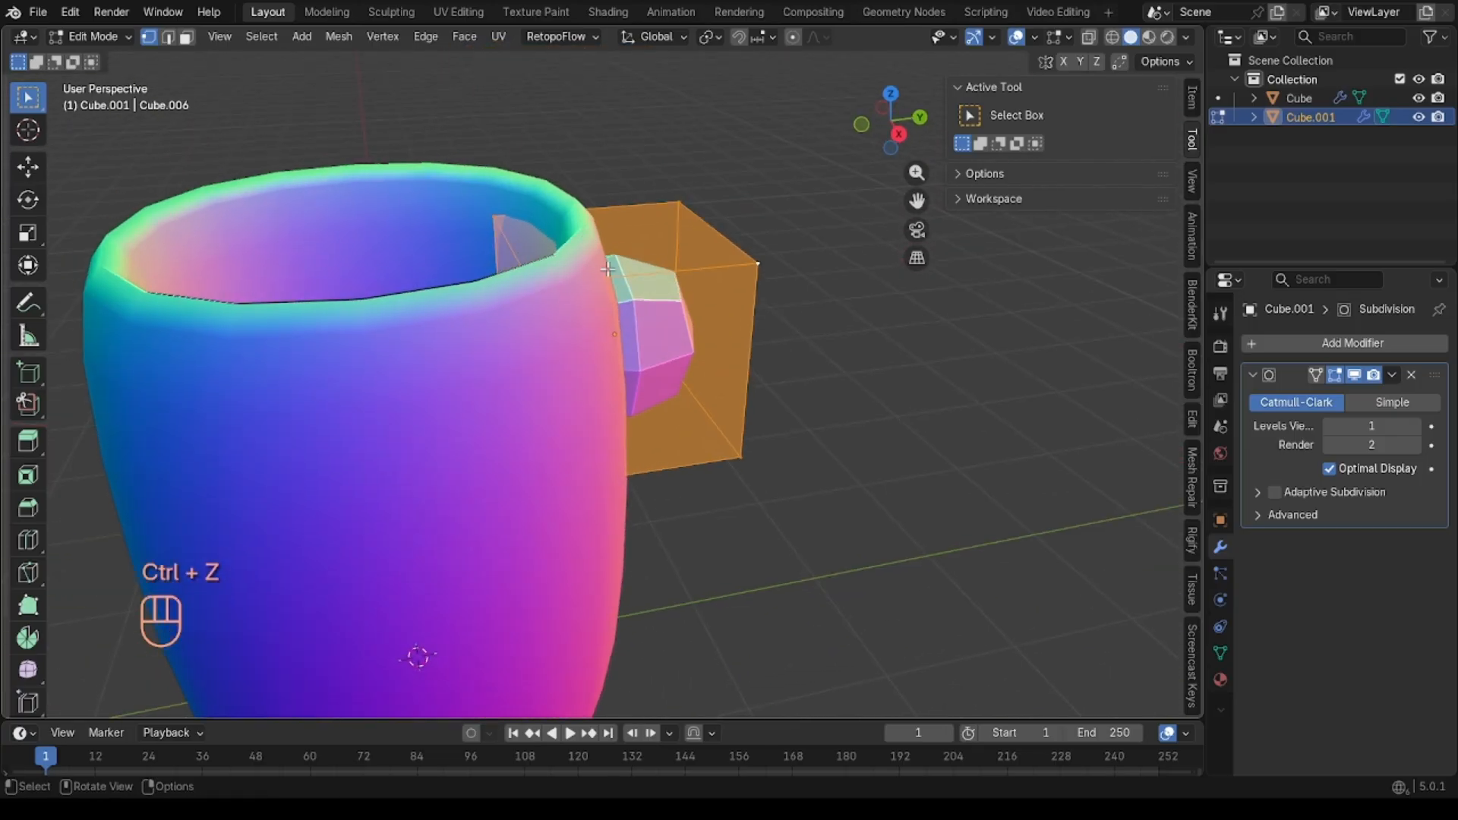
key(g)
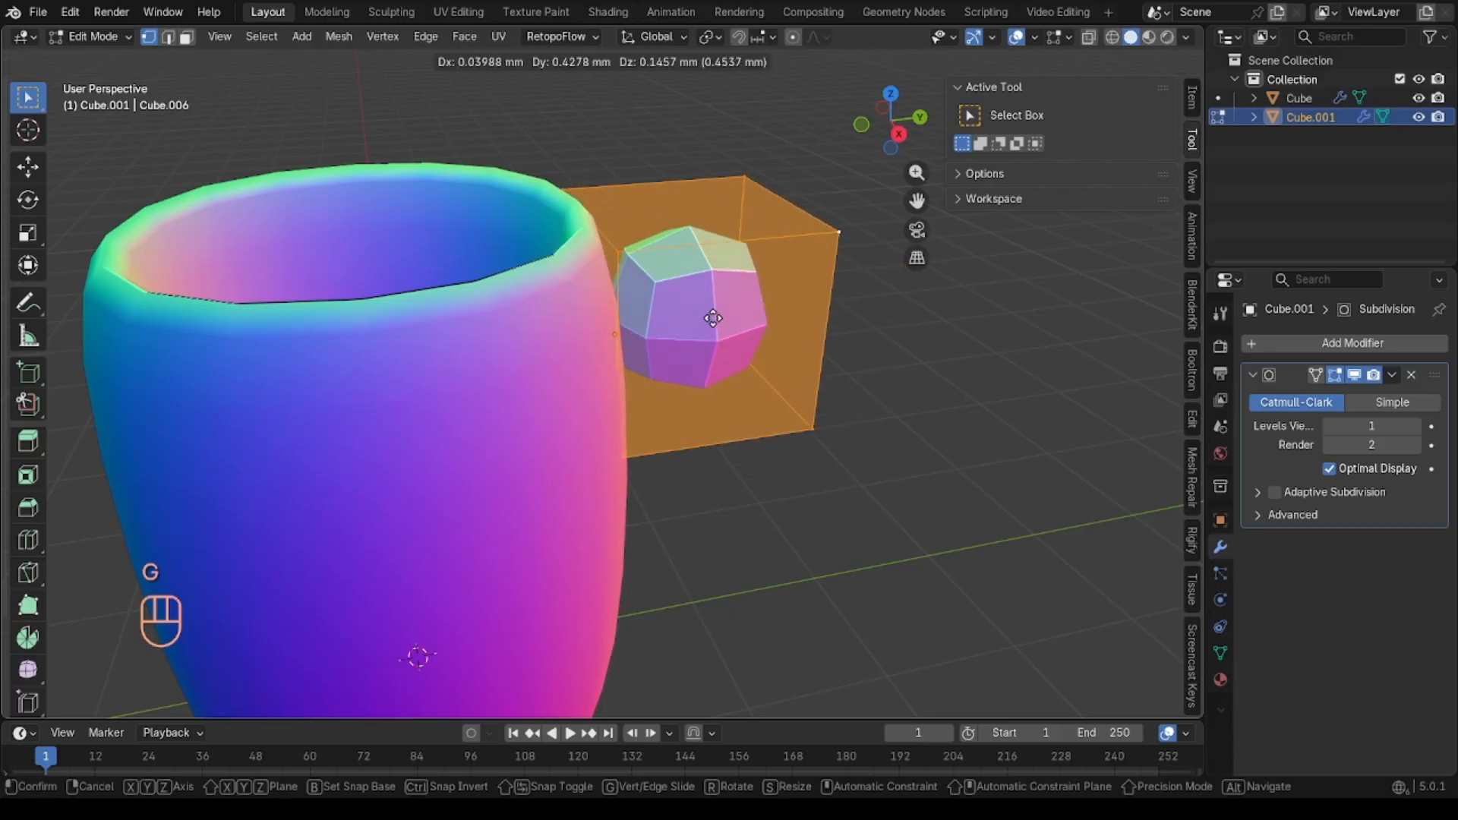
right_click(699, 314)
middle_drag(751, 387, 752, 387)
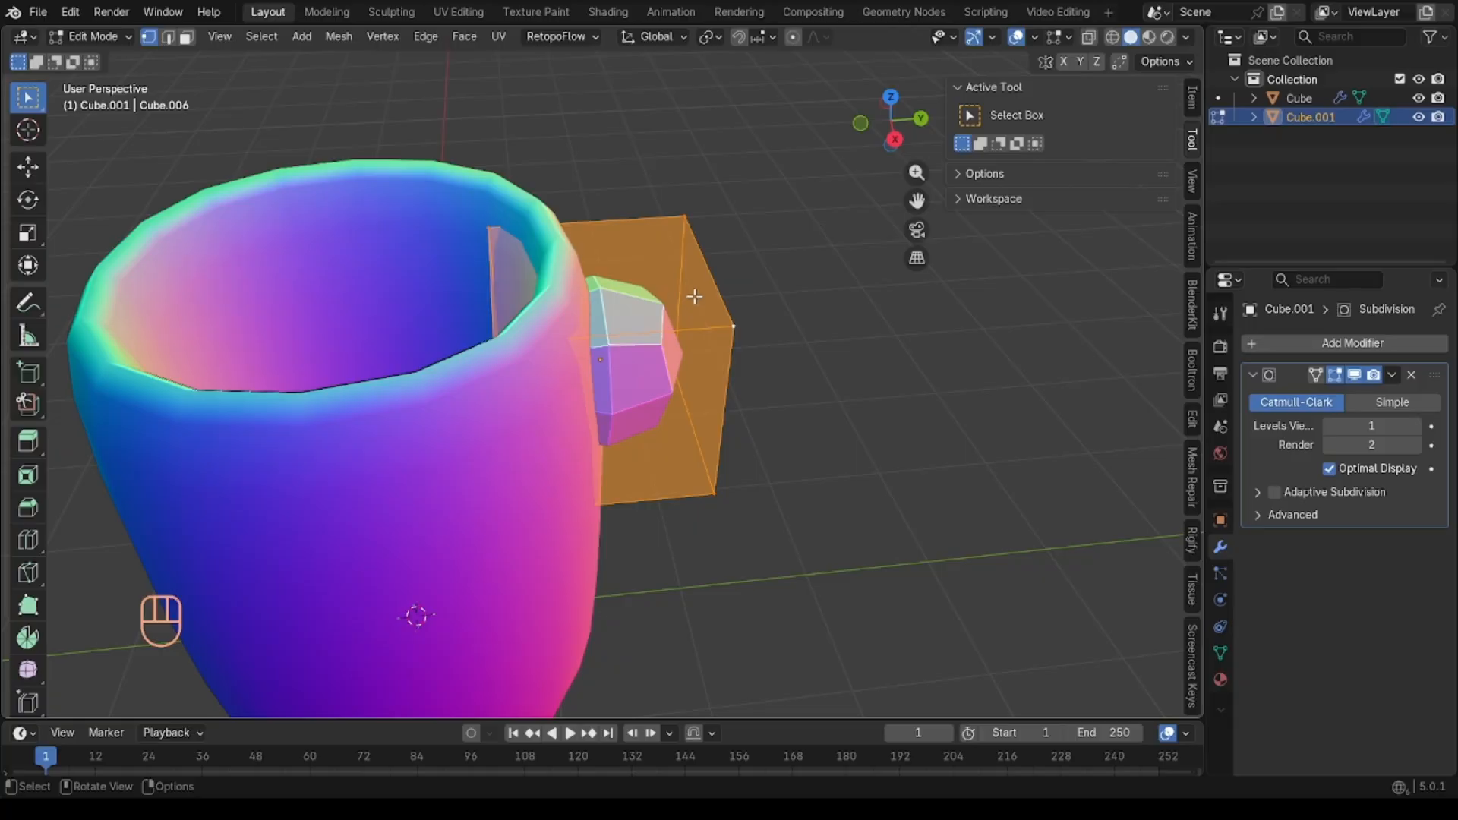
Step: Duplicate the small cube's mesh with the global X axis locked, placing the copy directly below on the cup's lower side wall
key(shift+d)
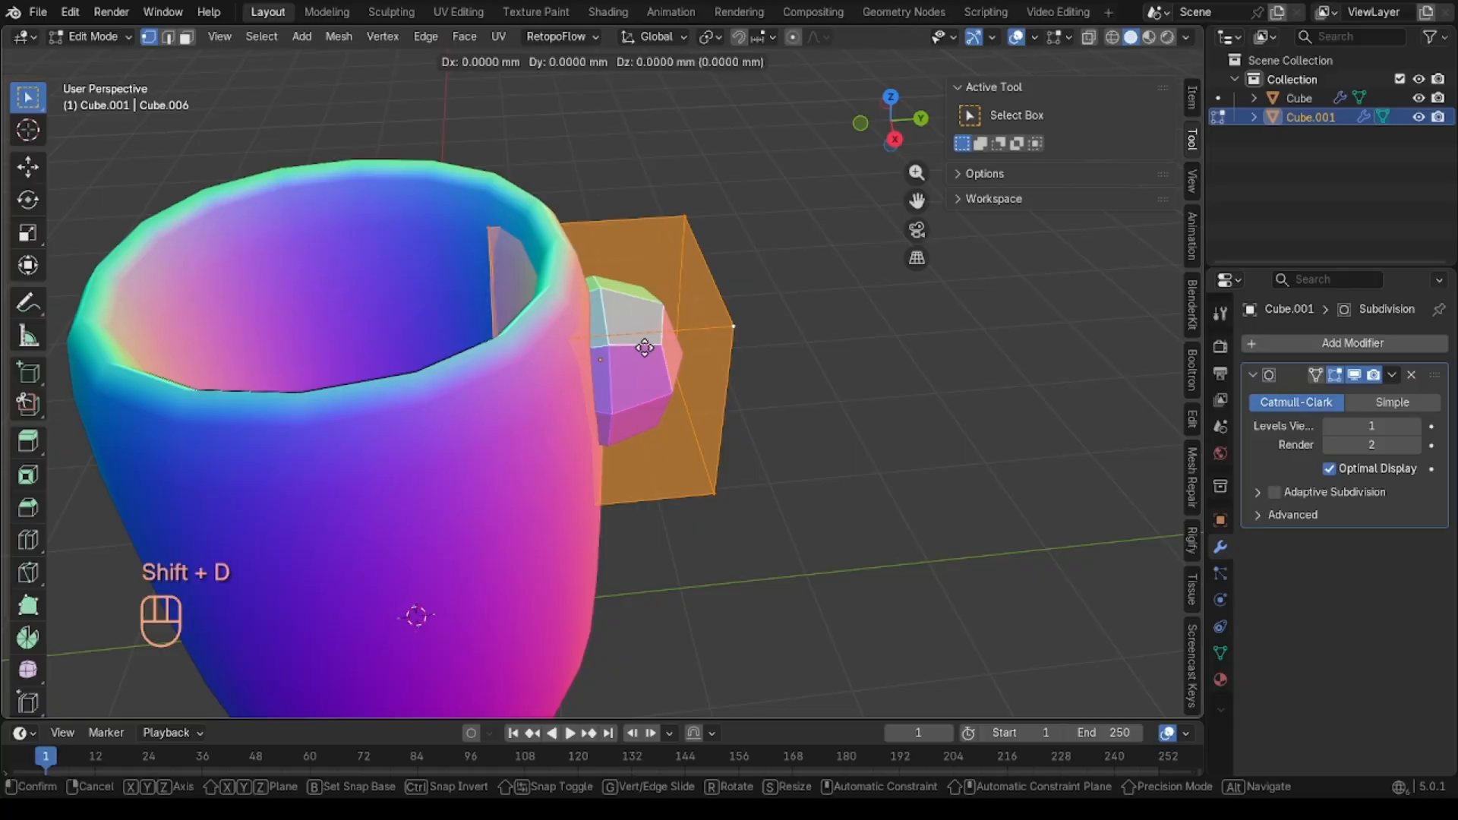
key(shift)
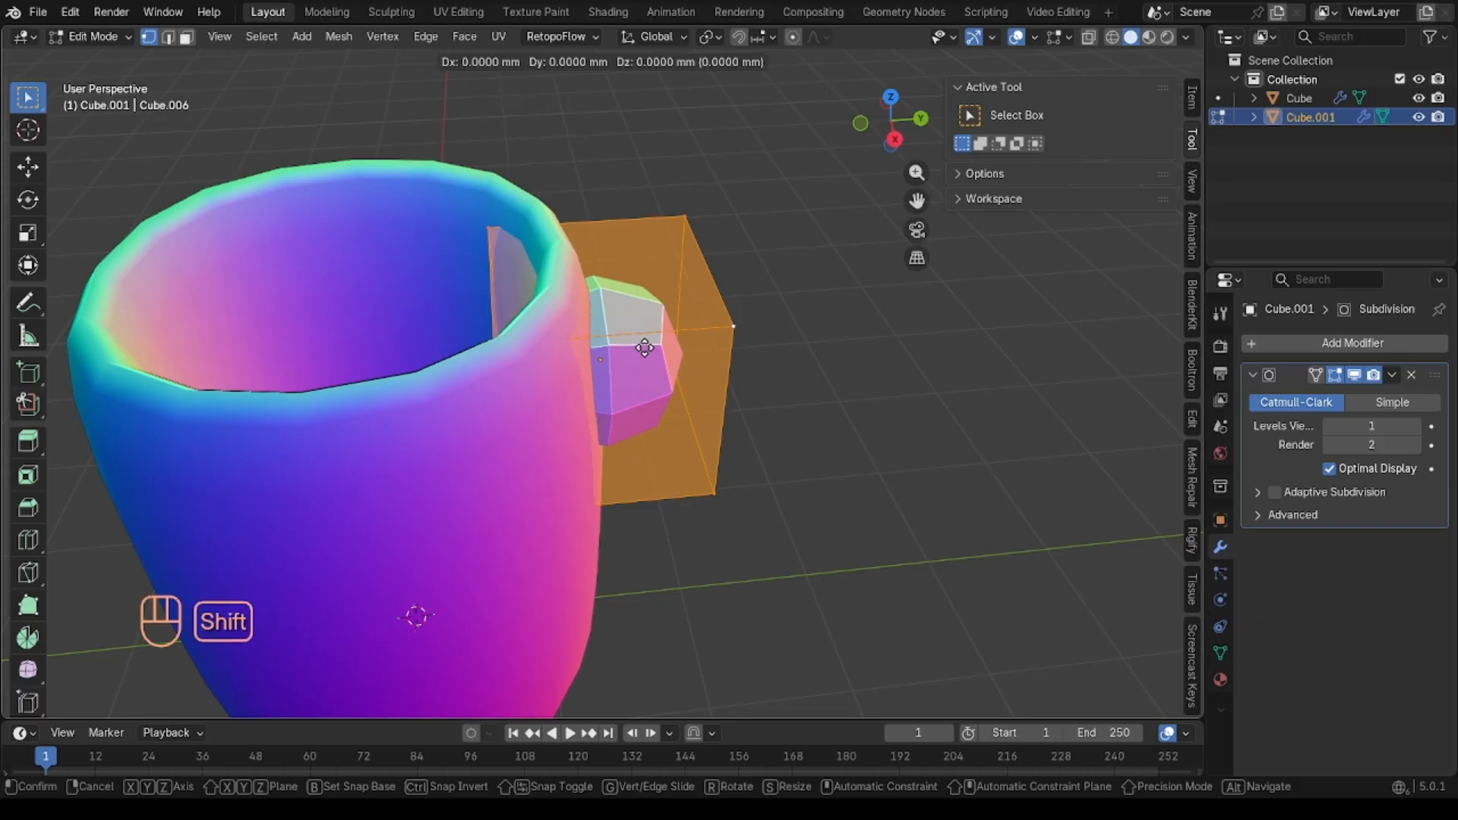
key(shift+x)
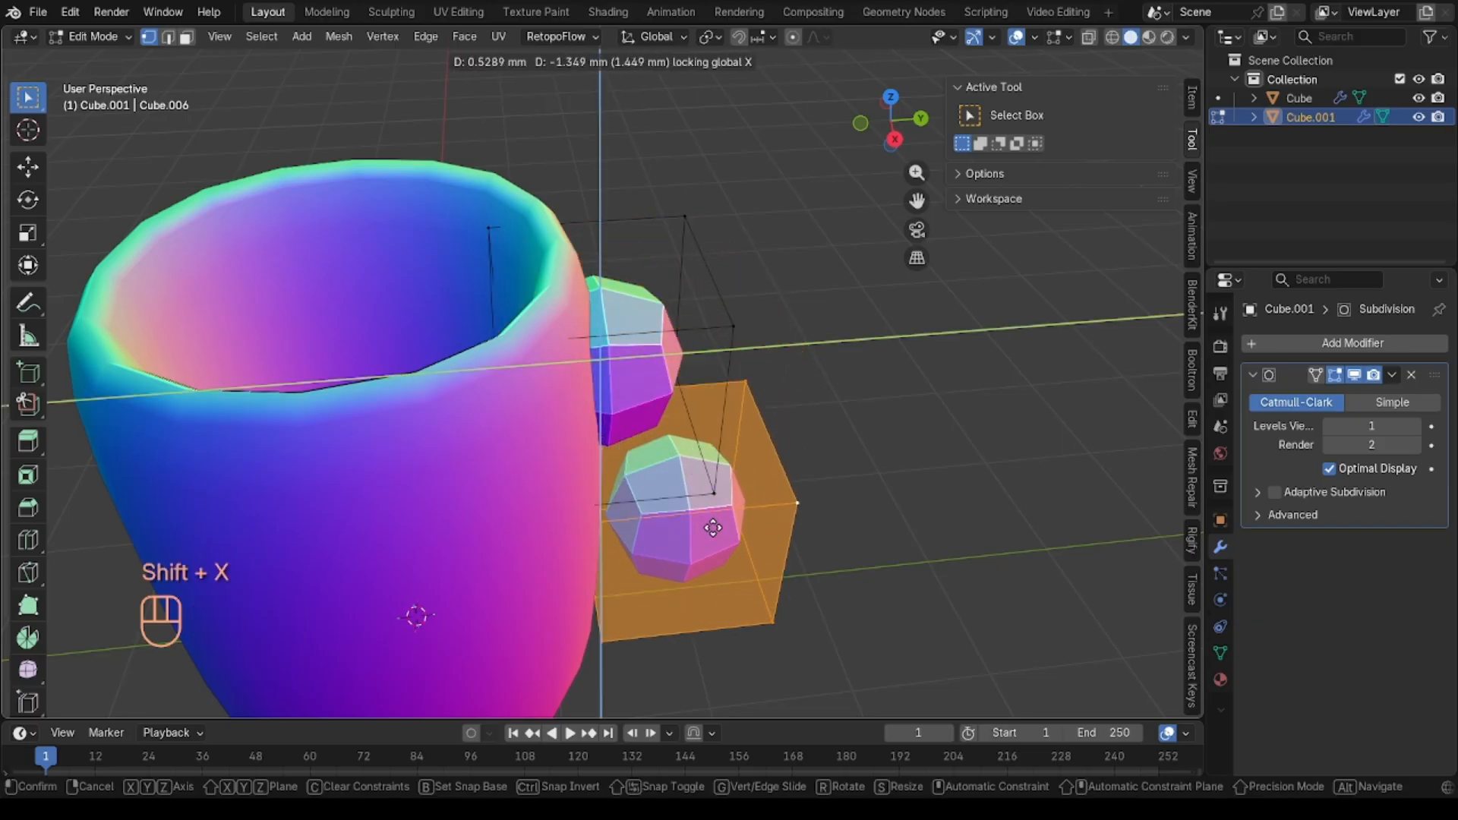
click(637, 573)
middle_drag(638, 573, 639, 684)
key(Tab)
key(Tab)
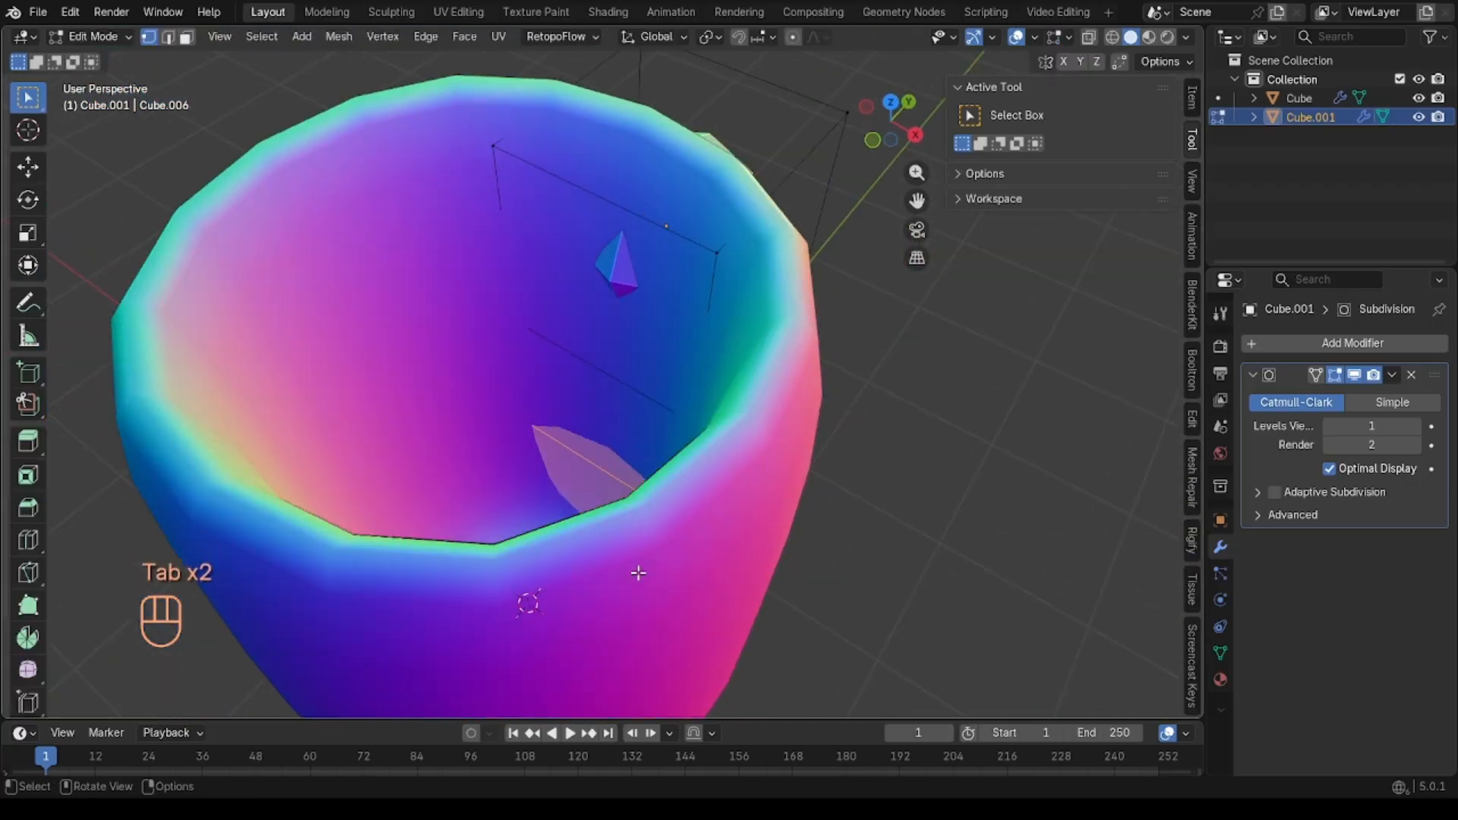
middle_drag(638, 573, 622, 617)
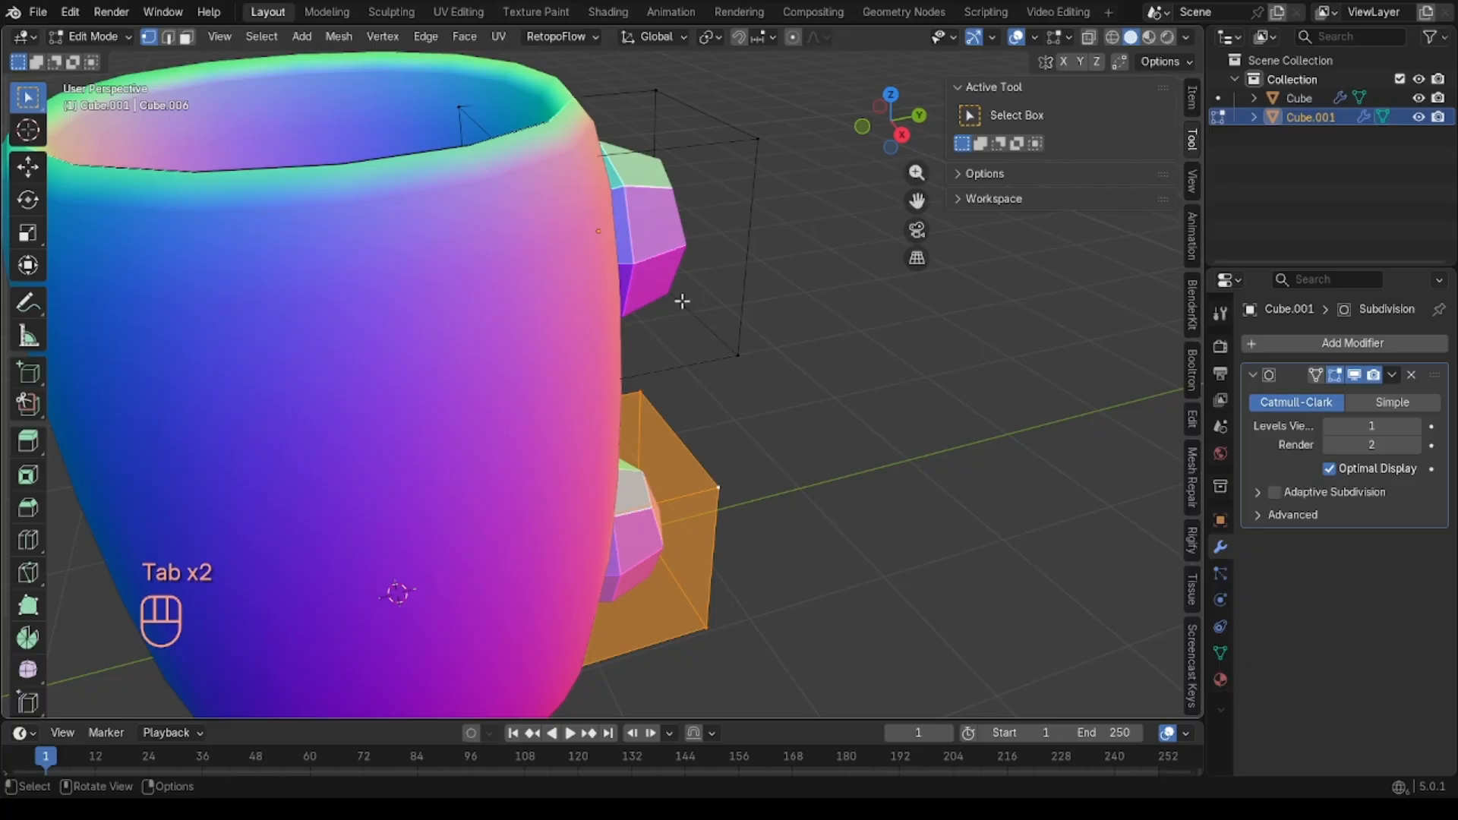
Step: Try selecting the lower cube as linked geometry in face select mode and moving it freely
click(842, 271)
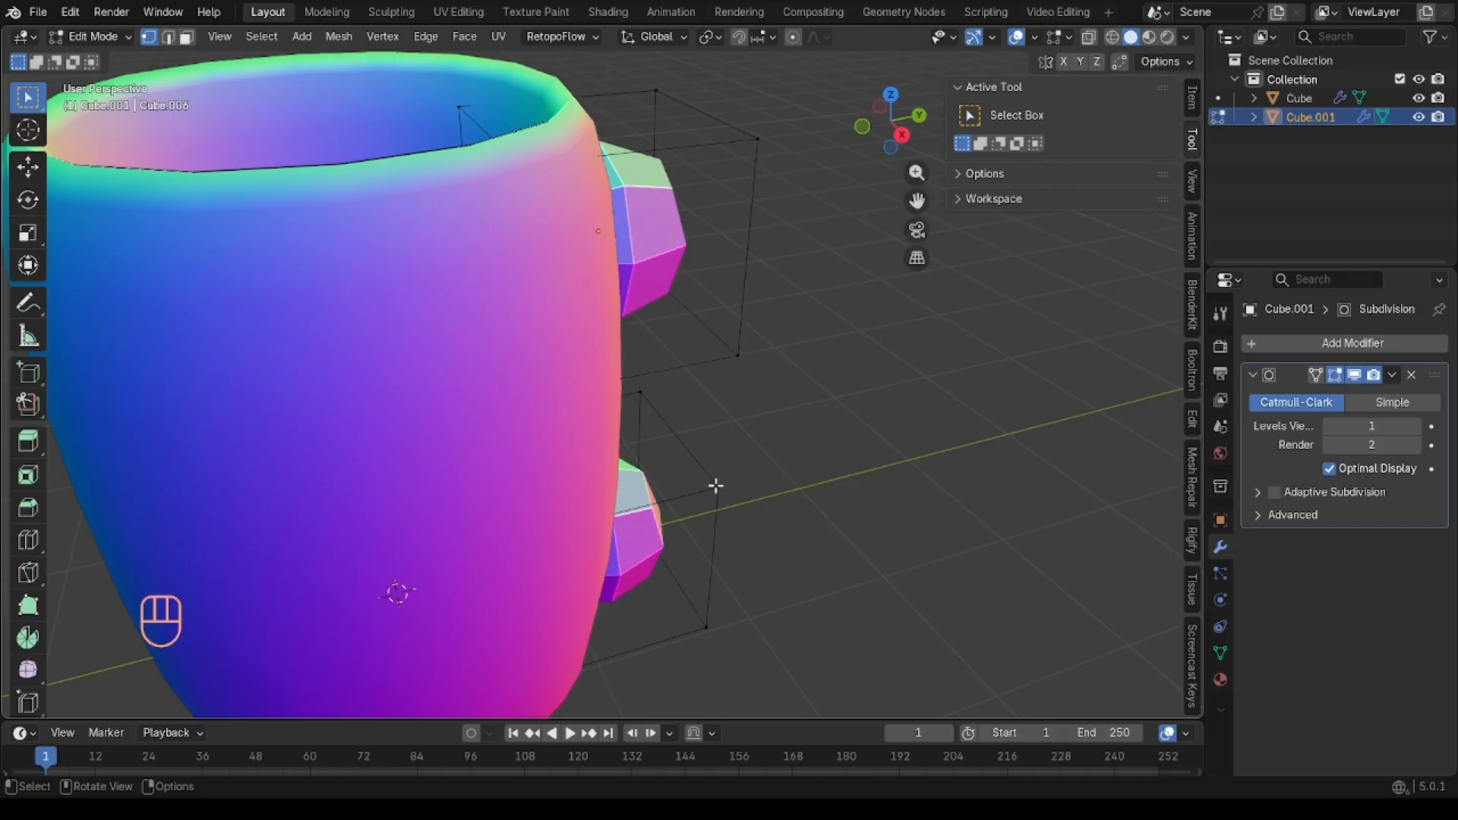
key(3)
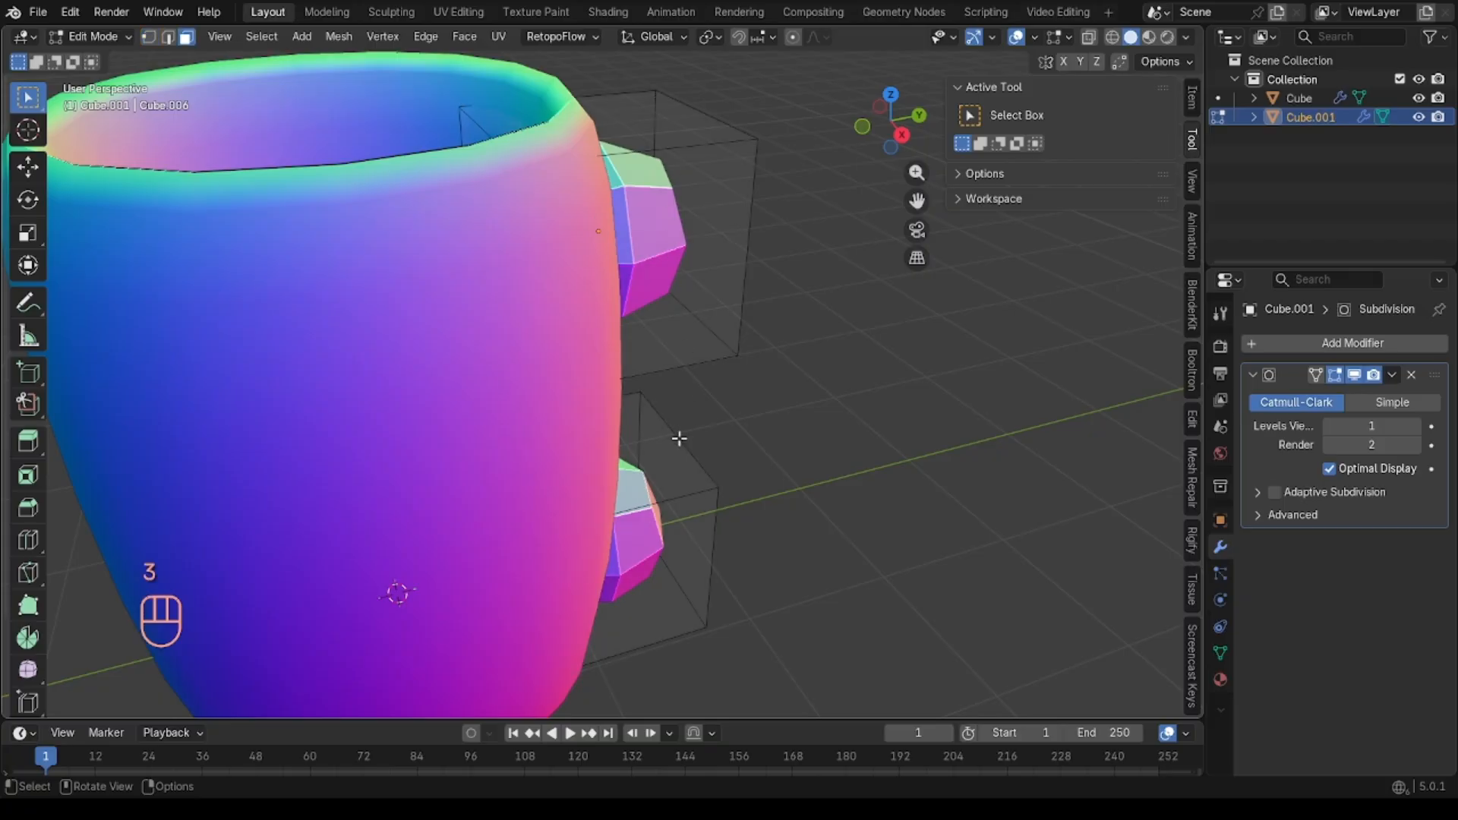
key(l)
middle_drag(671, 511, 580, 515)
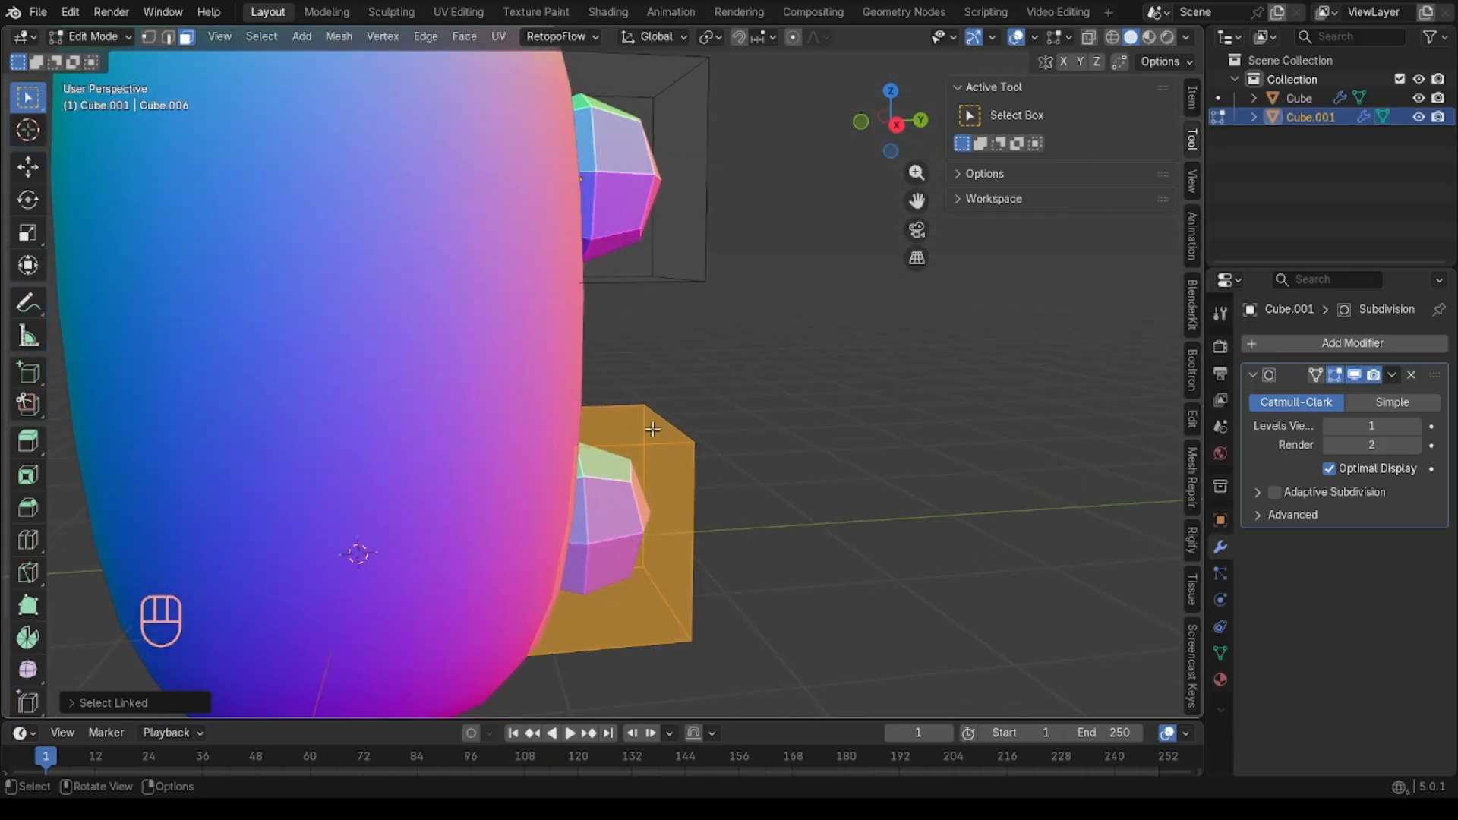
key(g)
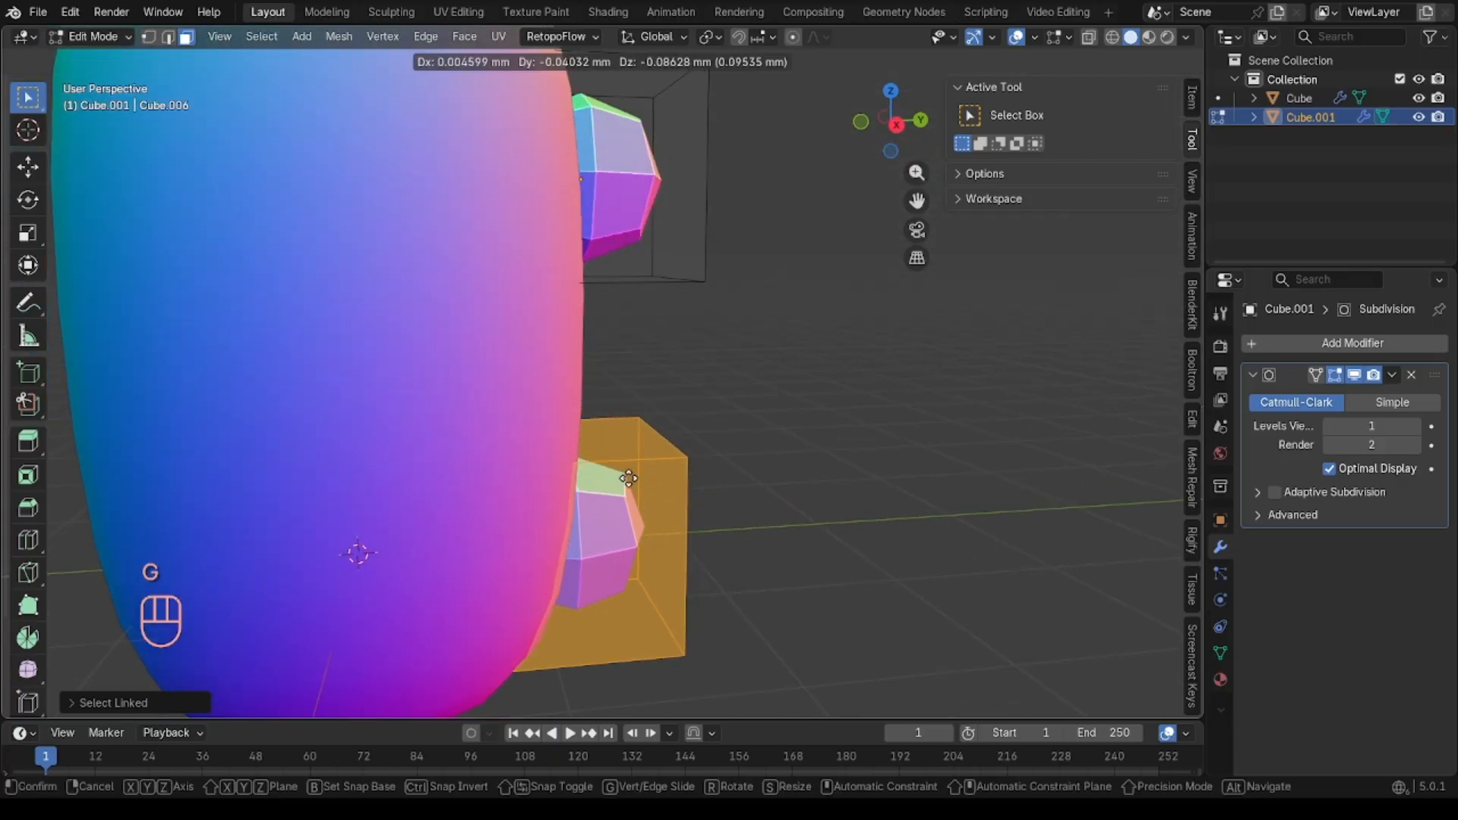
right_click(614, 505)
shift+middle_drag(691, 483, 665, 564)
middle_drag(665, 564, 665, 580)
Step: Select the upper cube's linked mesh and move it slightly outward along global Y, clear of the cup's inner wall
click(711, 388)
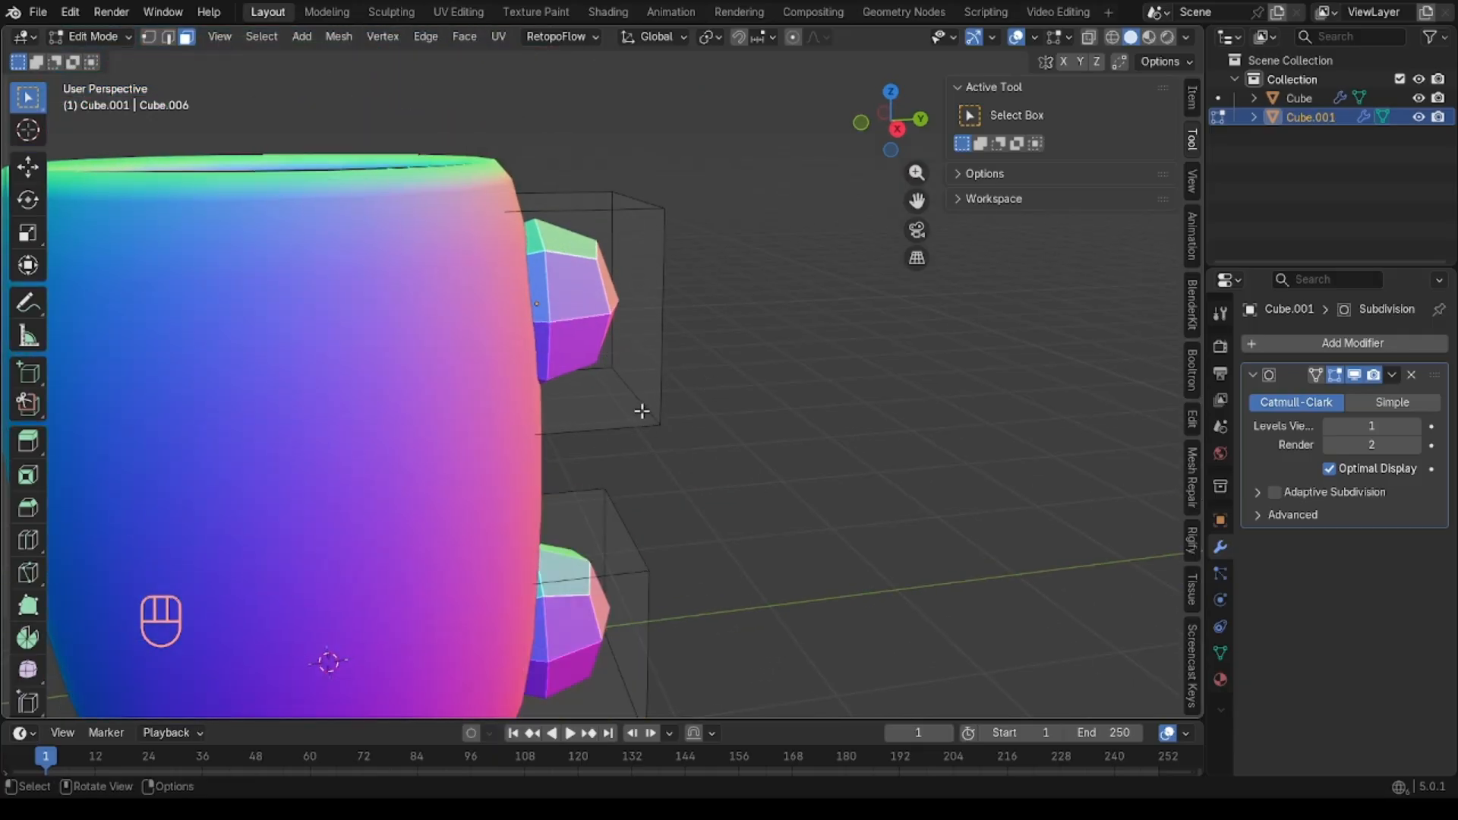
key(l)
middle_drag(627, 199, 563, 223)
key(g)
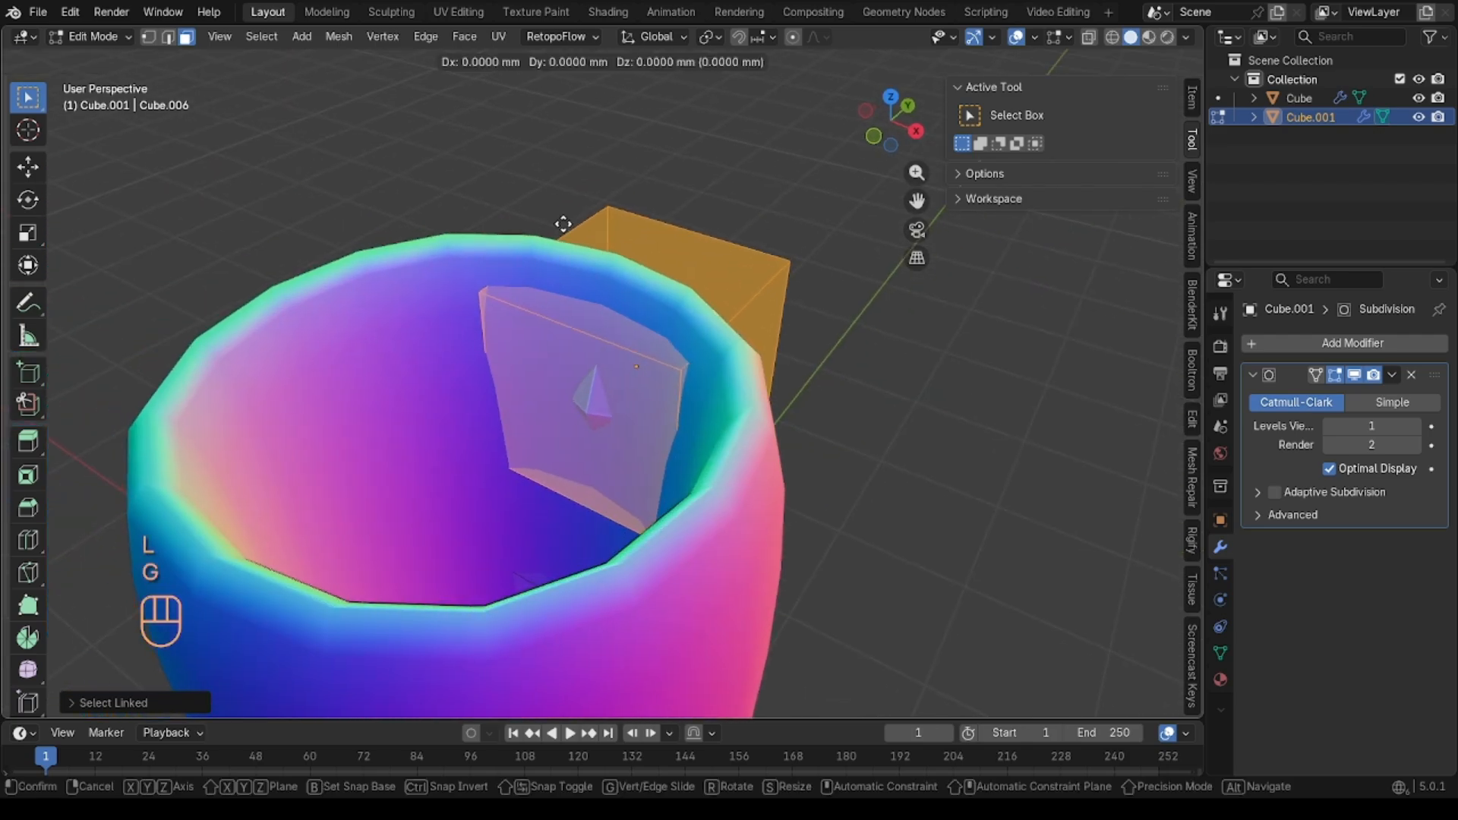
key(y)
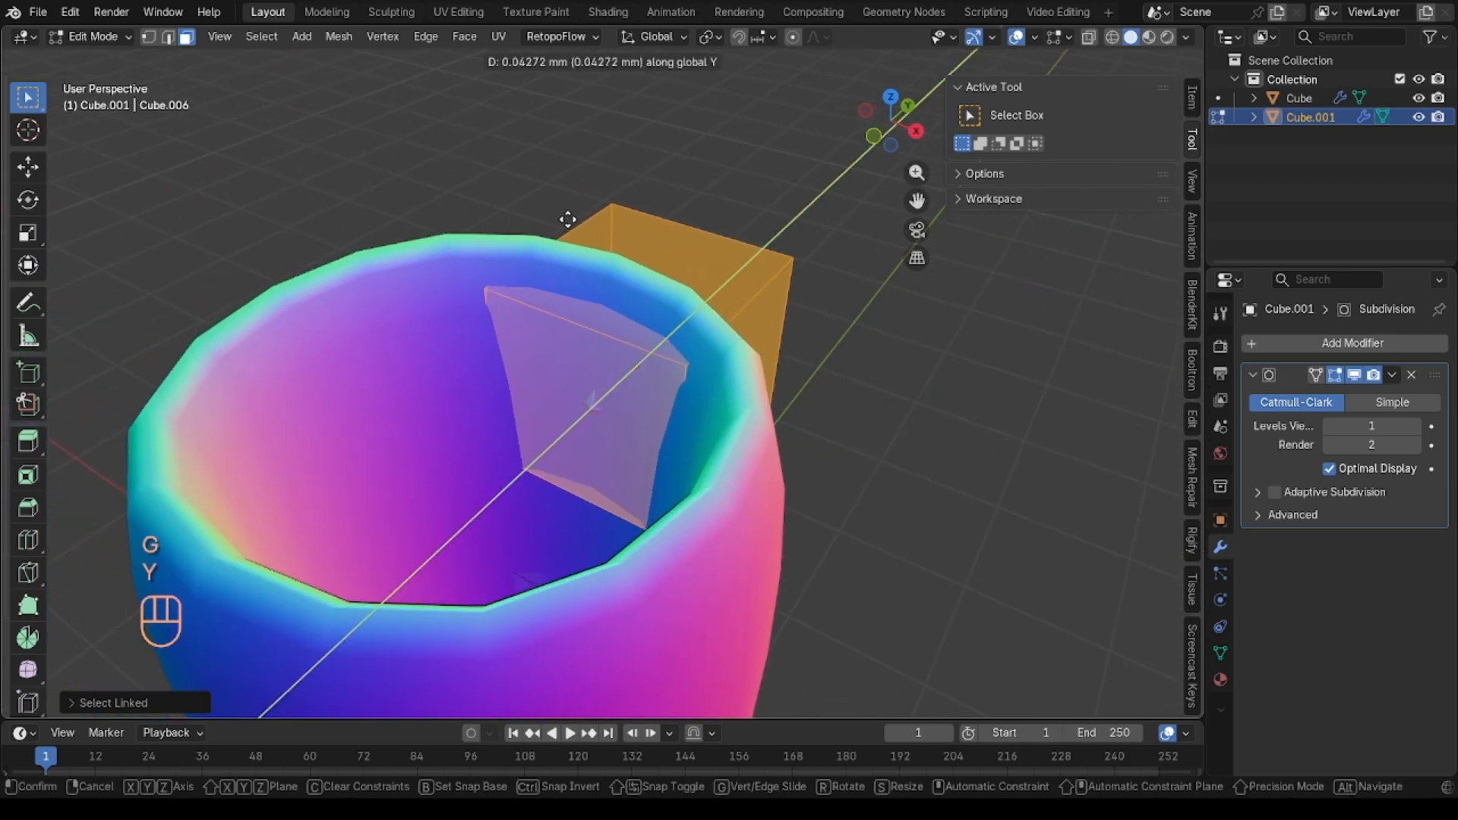
click(573, 218)
key(Tab)
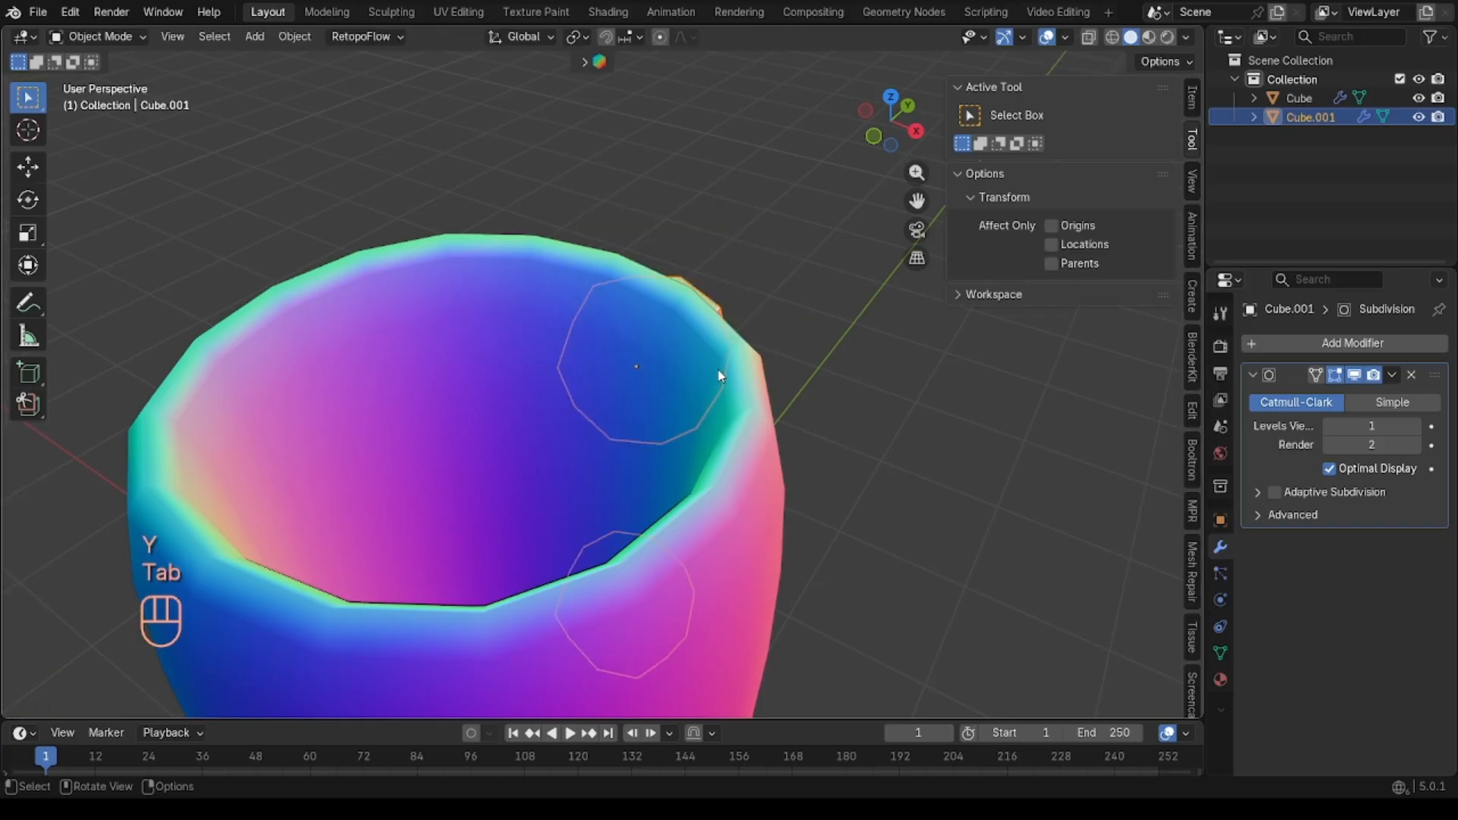
middle_drag(720, 375, 718, 369)
Step: Extrude the upper cube's outer face about 0.78 mm away from the cup, working in the right orthographic view
key(Tab)
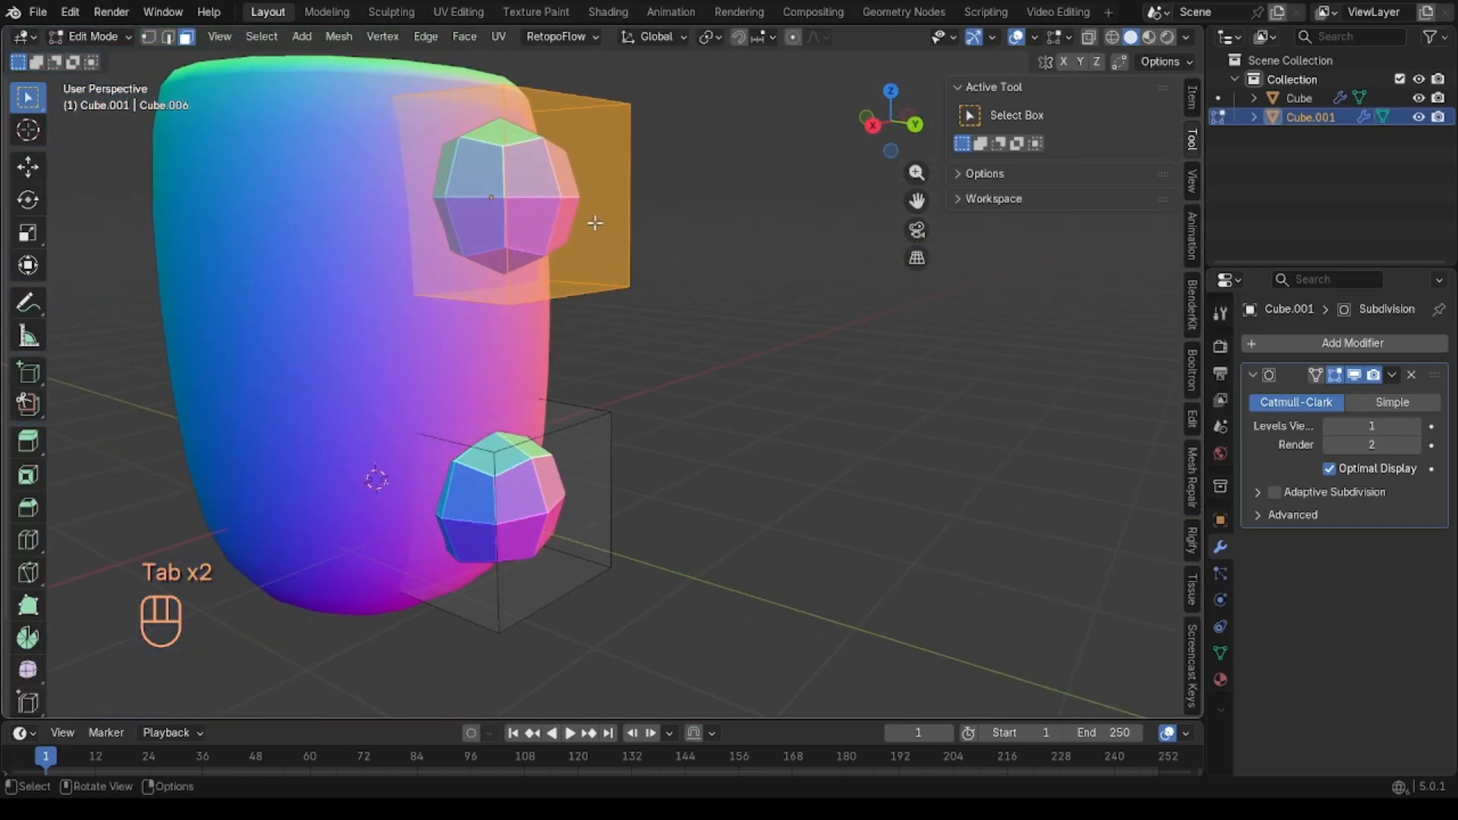
key(3)
click(571, 211)
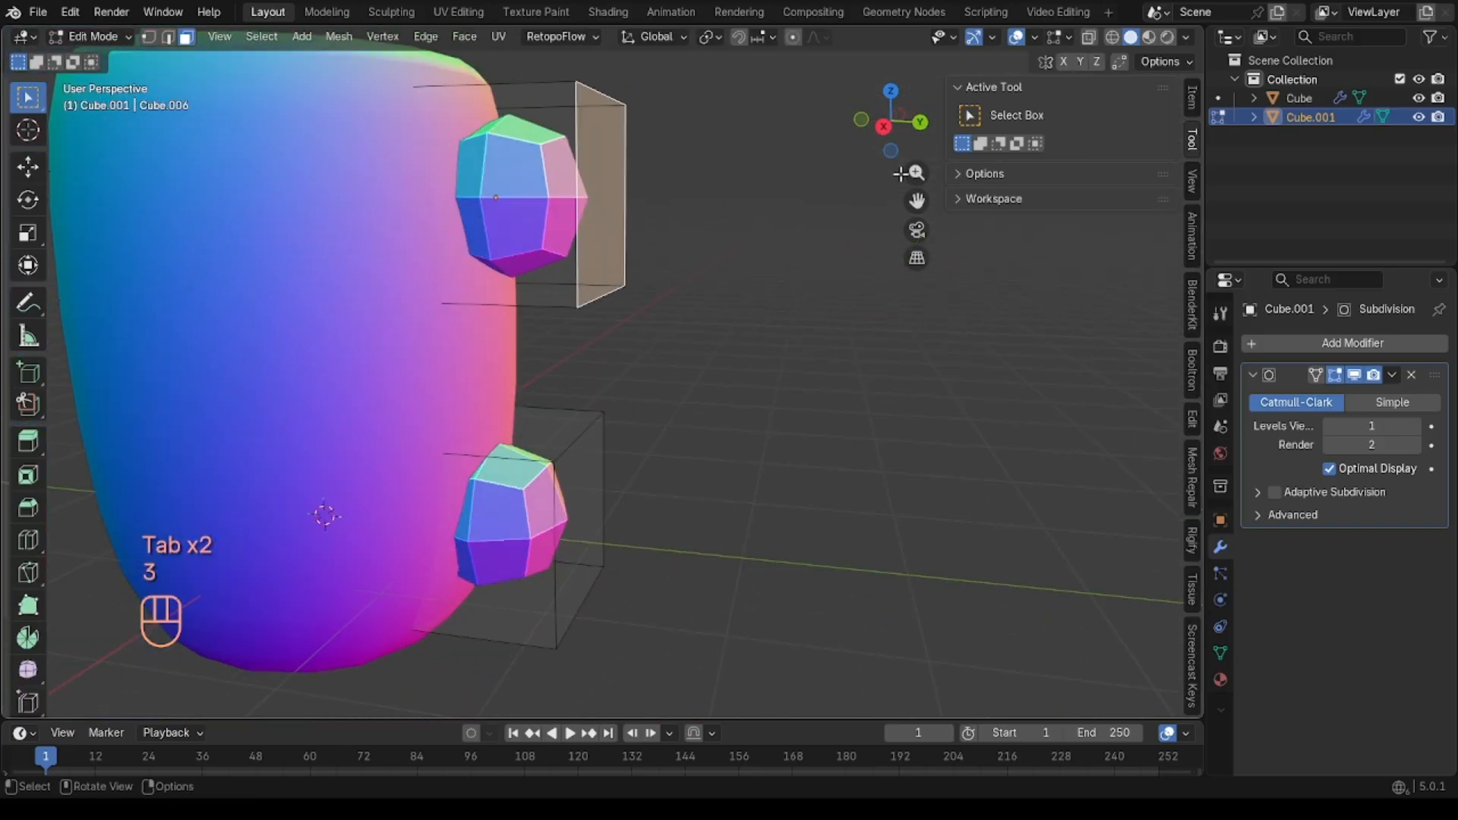
click(875, 126)
key(e)
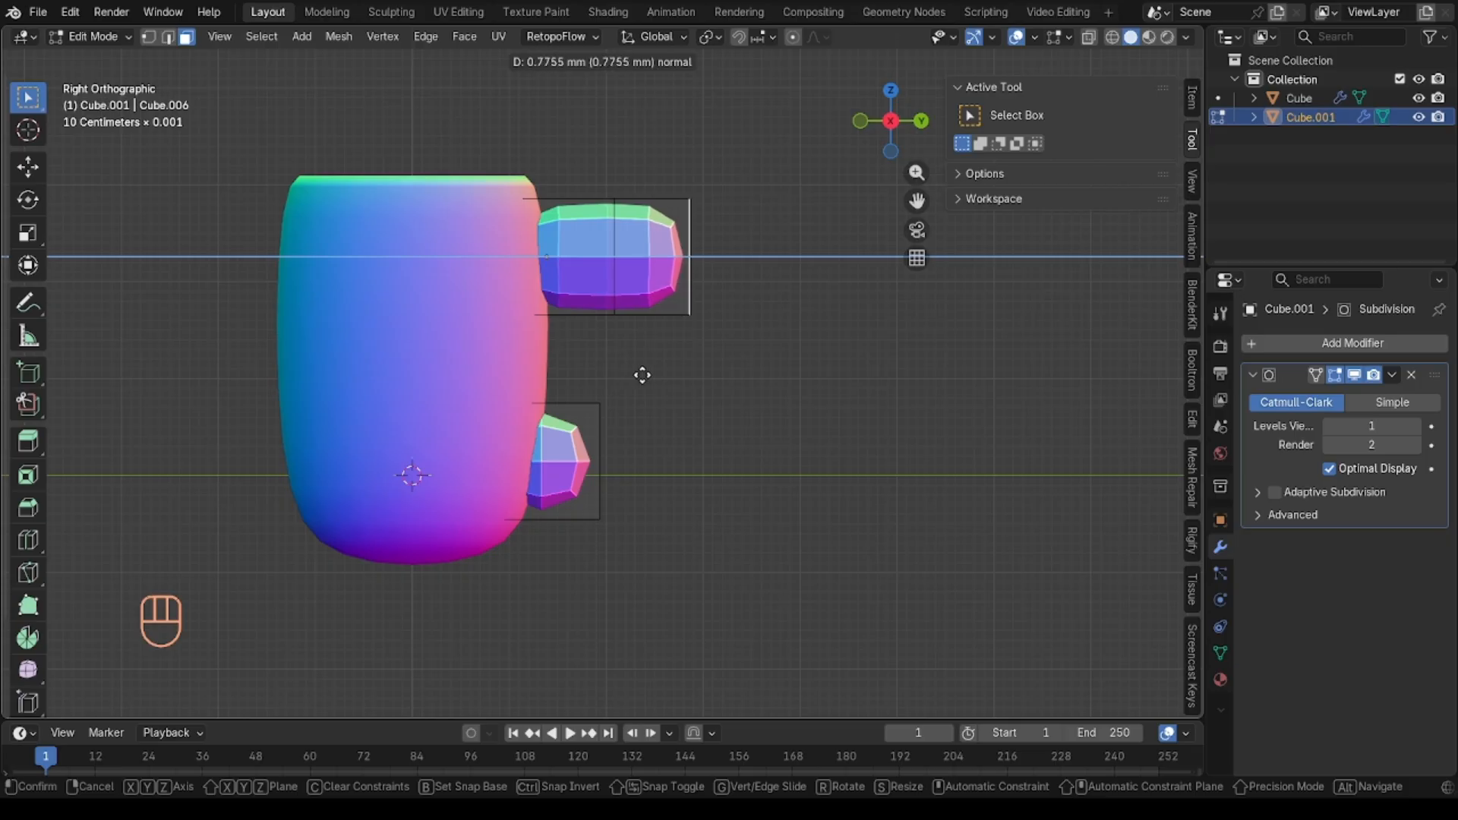
click(644, 376)
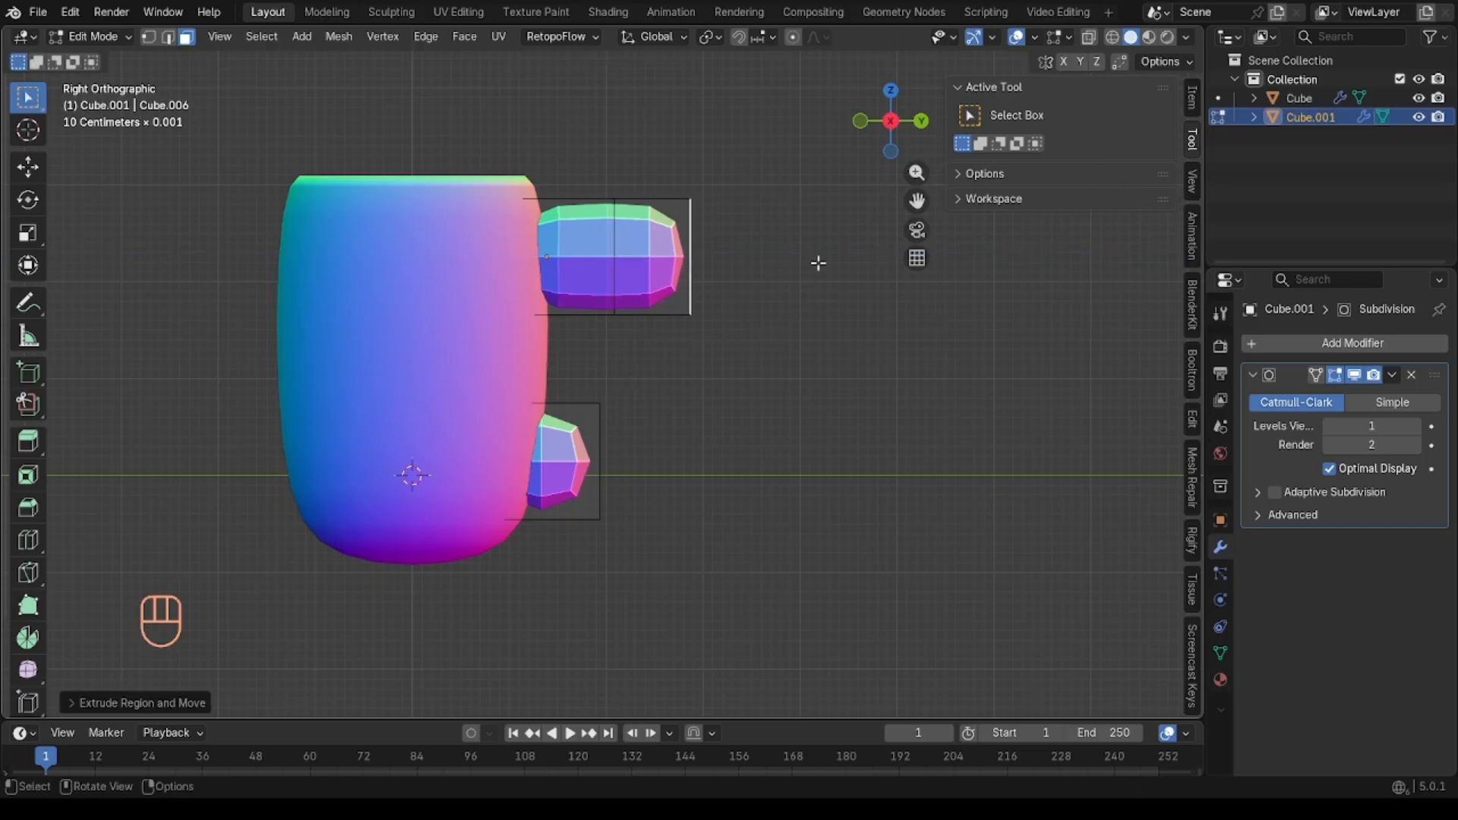
Step: Rotate the upper extruded end face by about 55° and move it down about 0.86 mm to bend the handle arm
key(r)
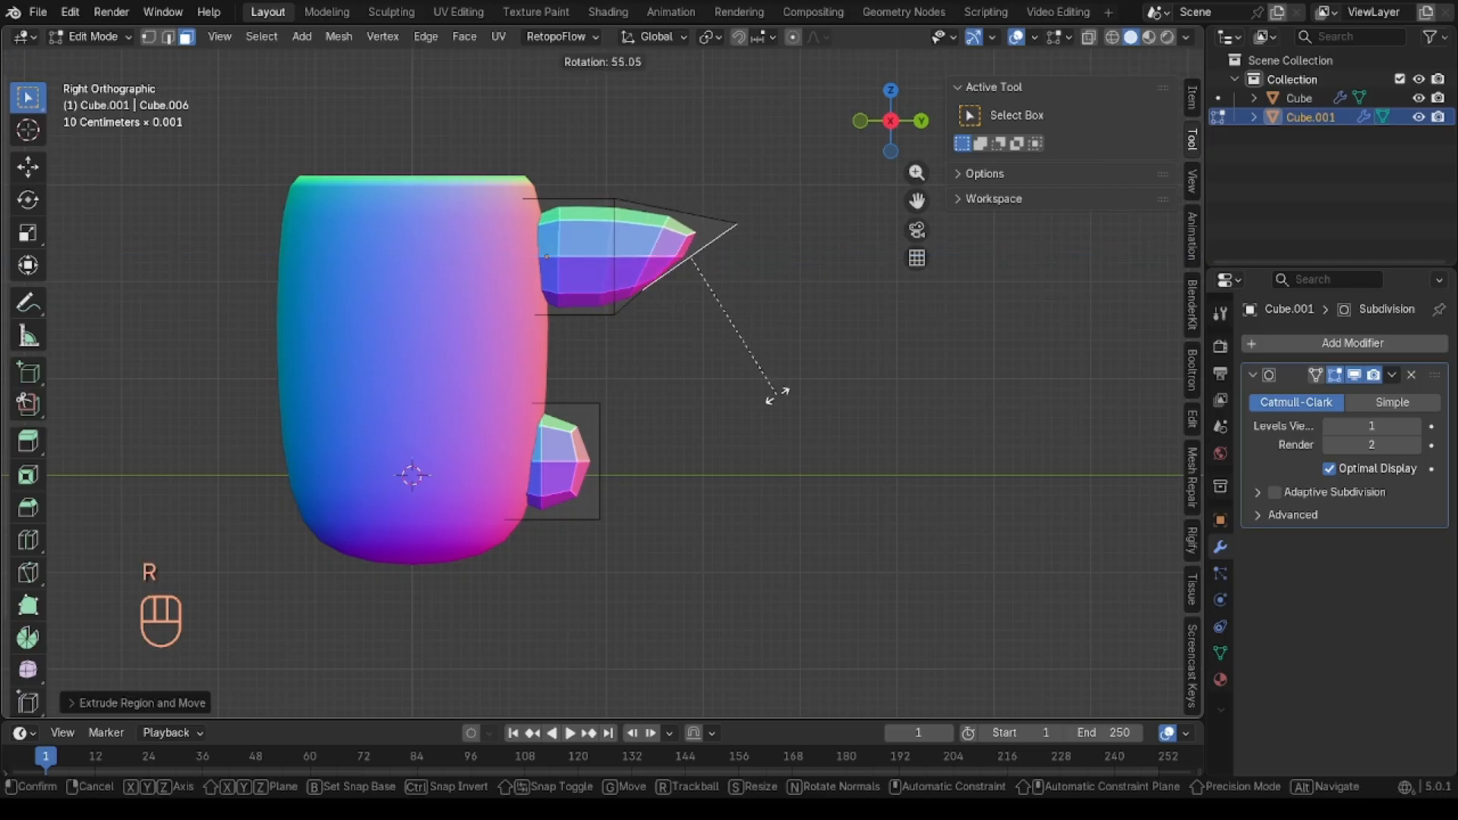
click(775, 394)
key(g)
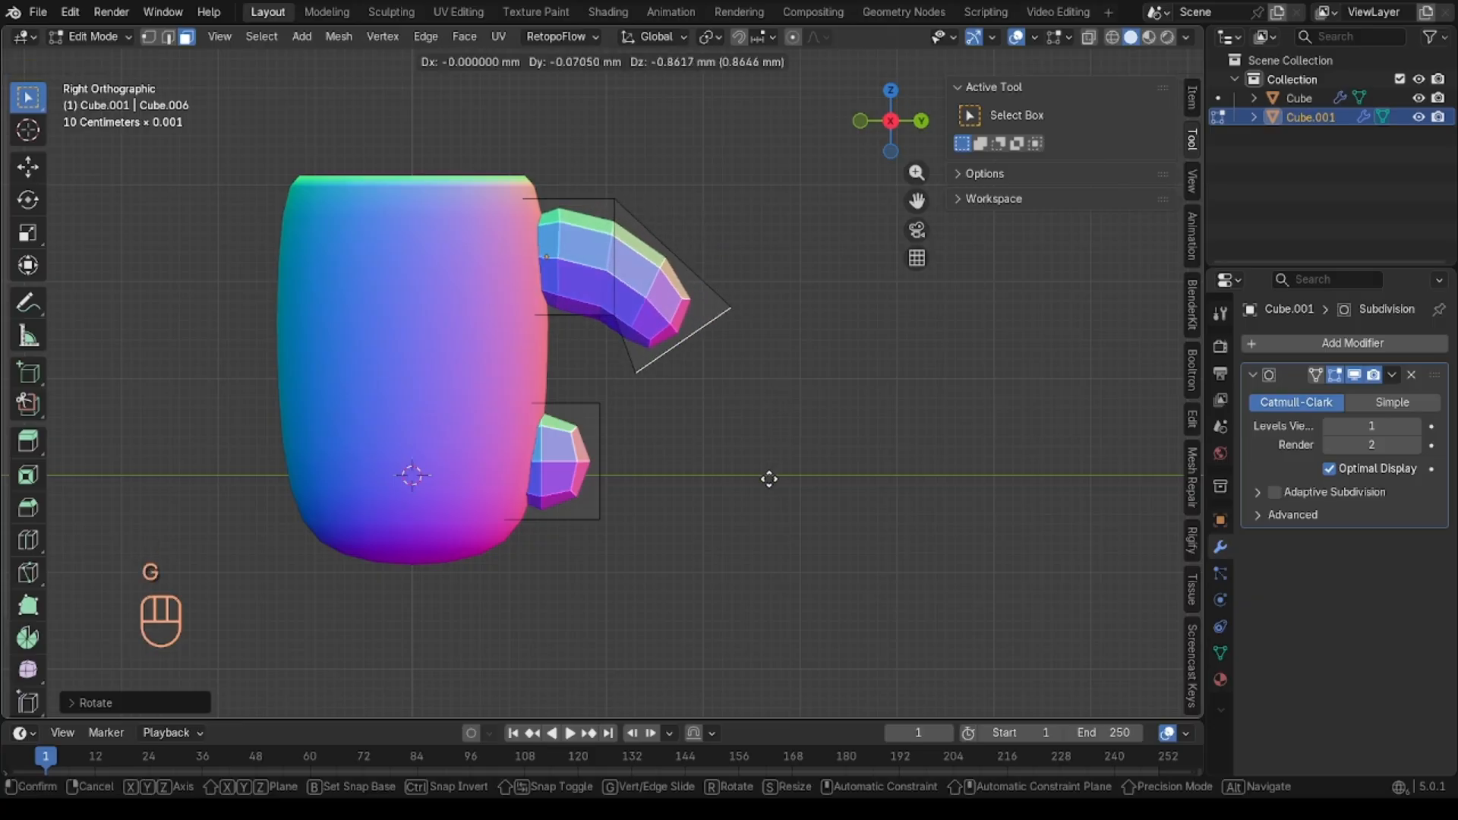
click(769, 478)
Step: Extrude the lower cube's outer face straight outward from the cup to form the lower handle arm
middle_drag(754, 471, 600, 471)
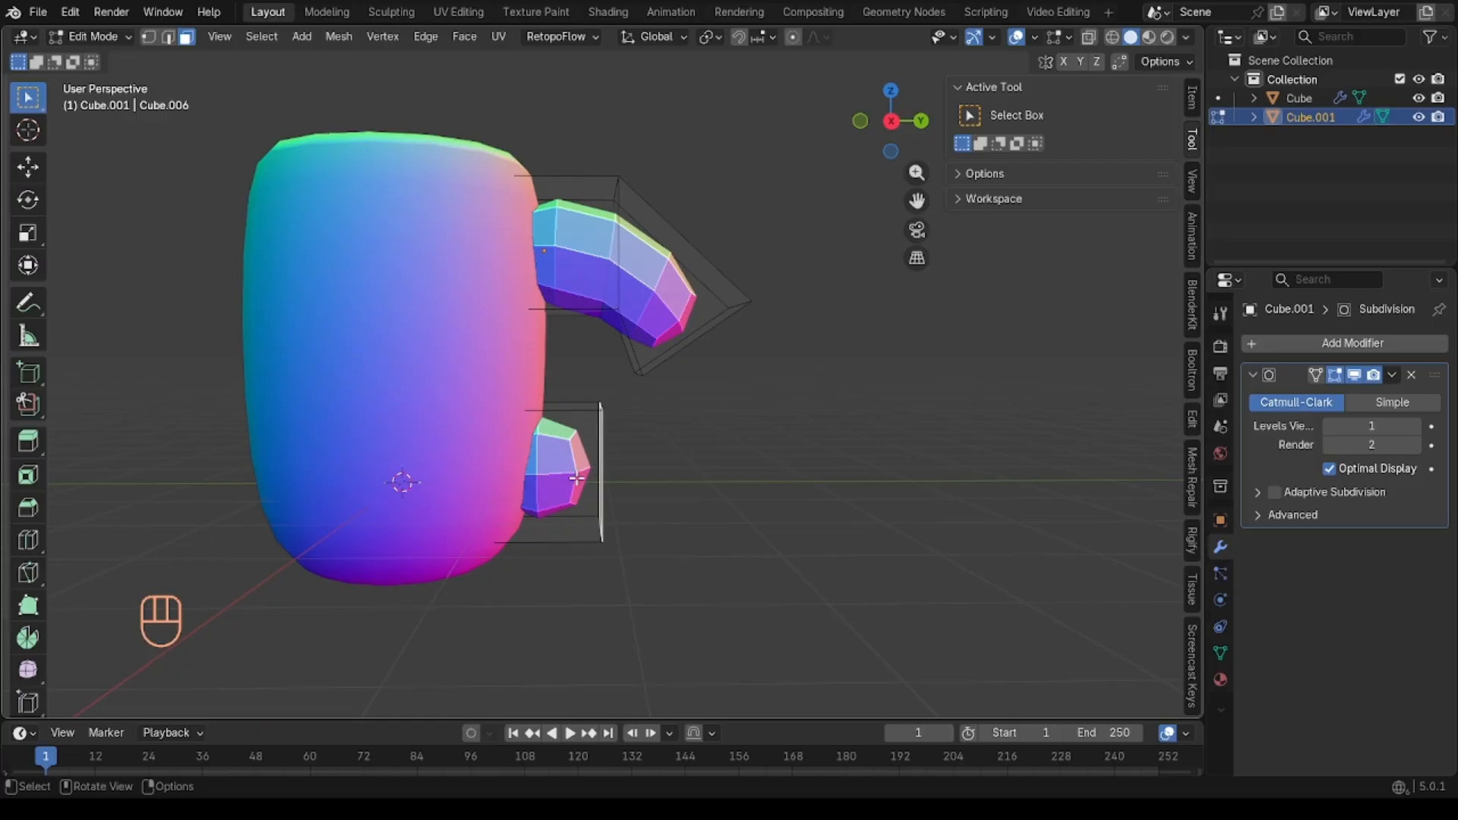
key(e)
click(669, 455)
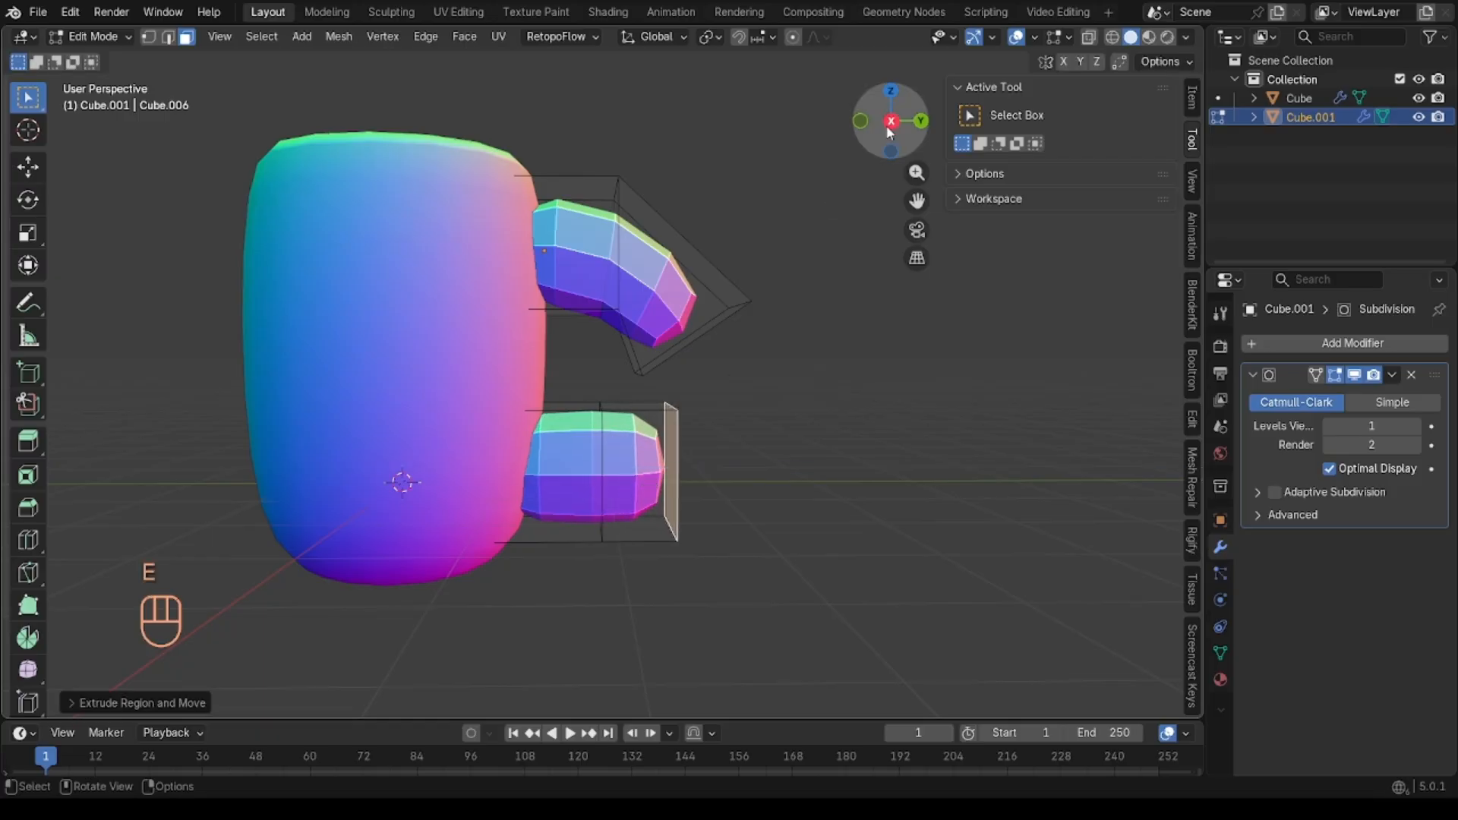
Step: Tilt the lower arm's end face in the left orthographic view and move it up close to the upper arm's end
click(889, 128)
key(r)
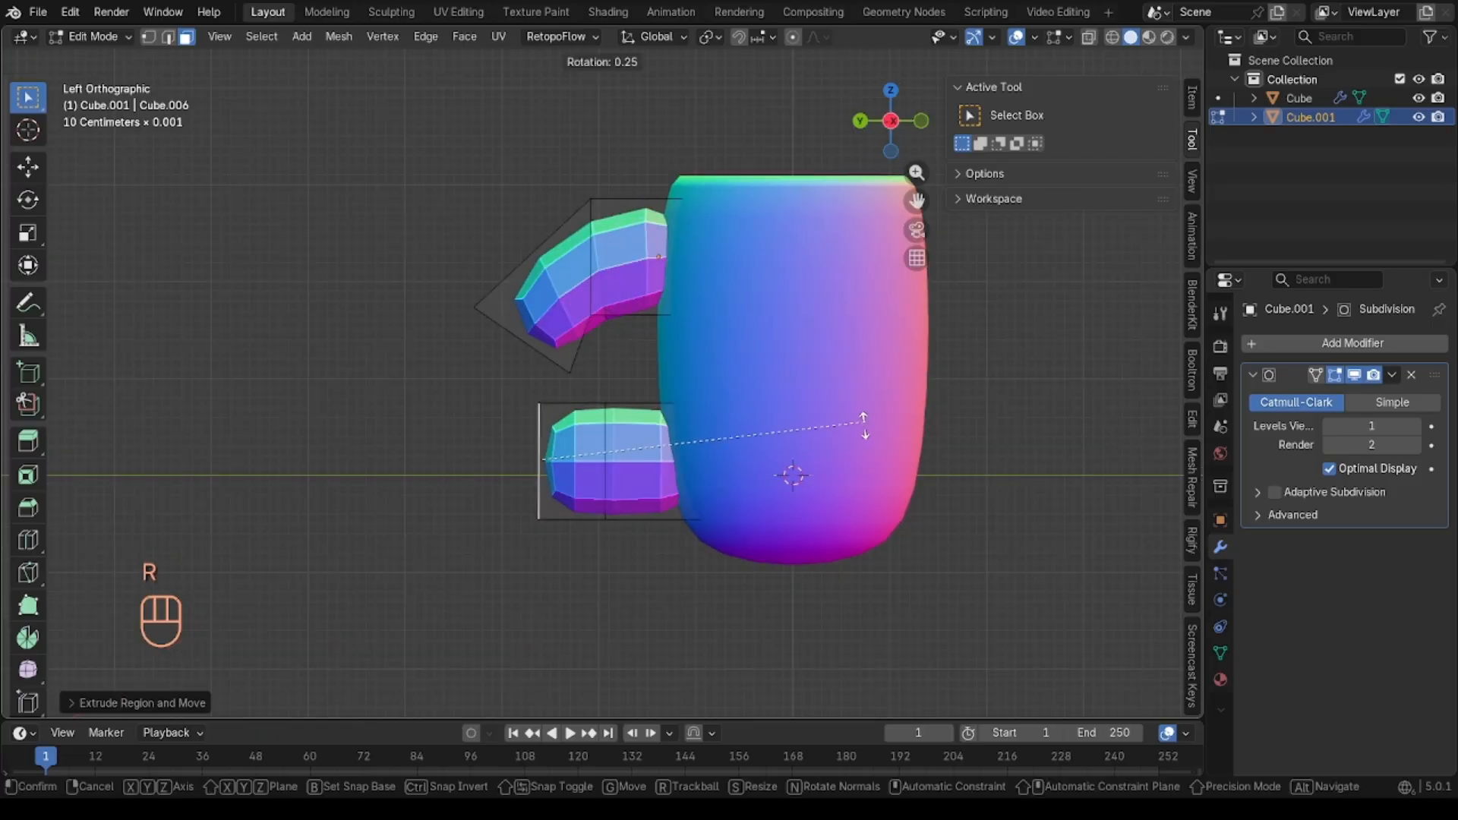
click(723, 635)
key(g)
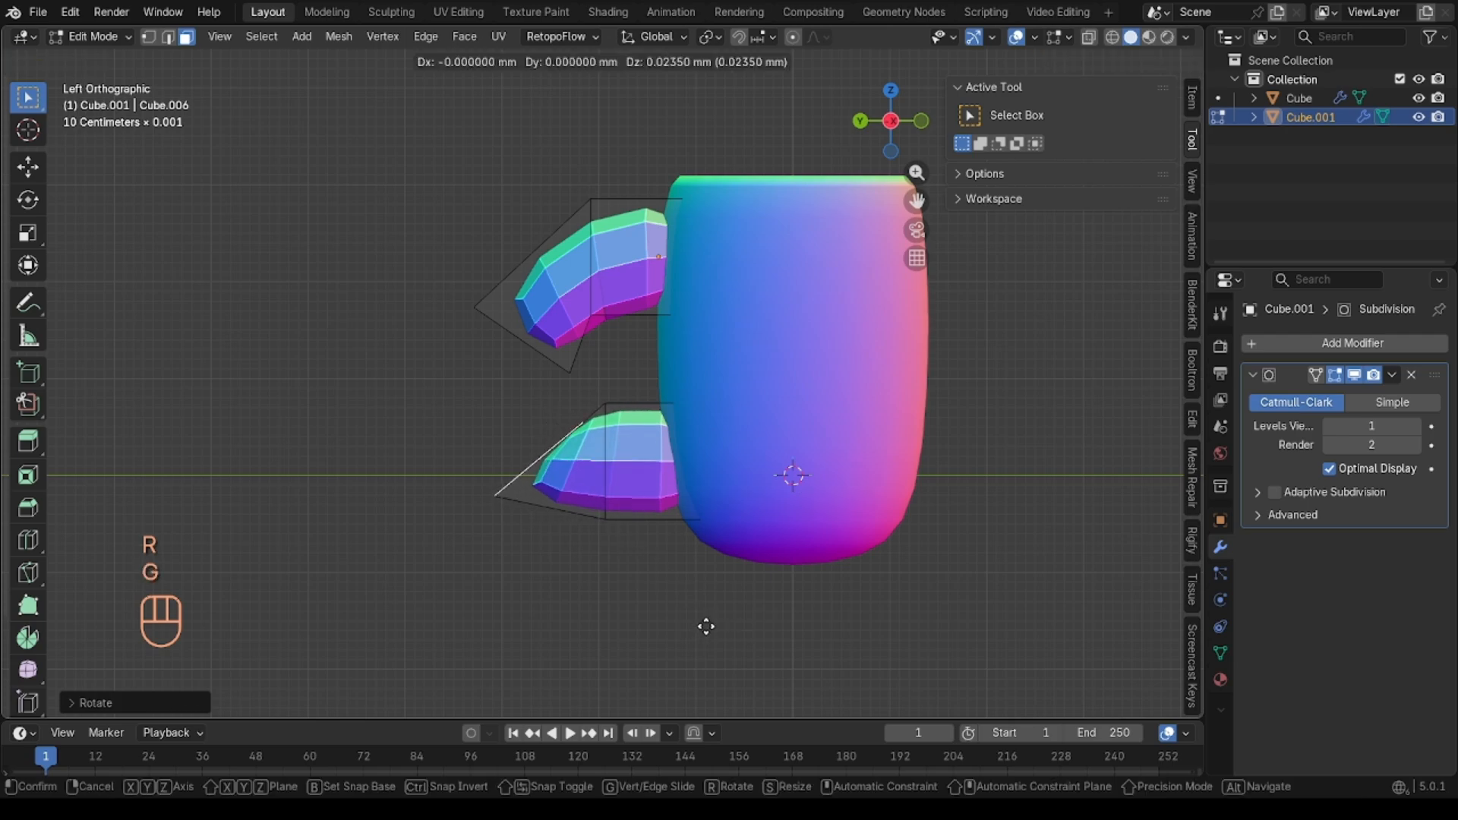
click(688, 568)
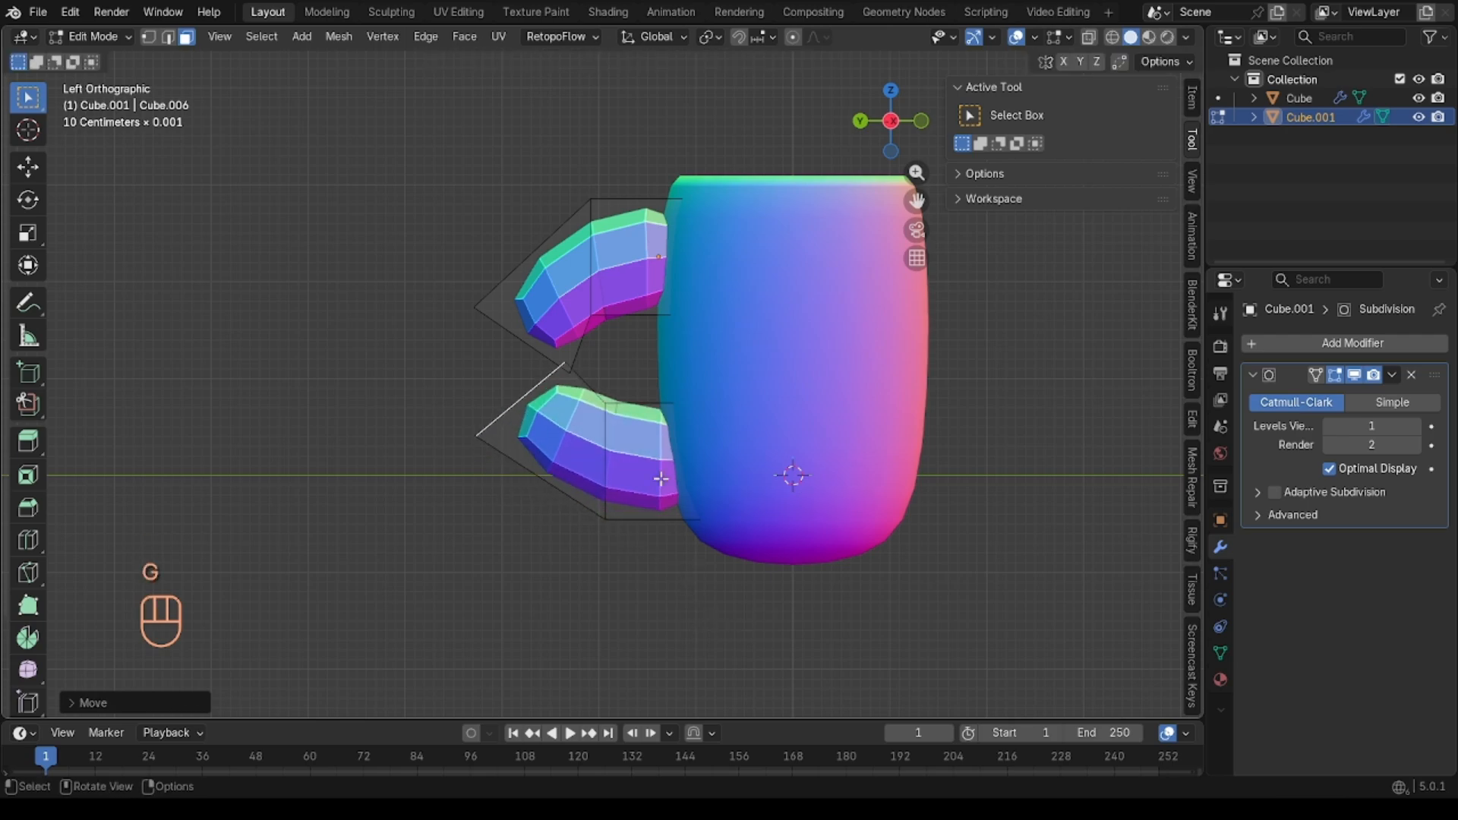
Step: Select one inner corner vertex of the lower arm's end and try moving it toward the matching upper-arm vertex
middle_drag(661, 479, 782, 480)
scroll(662, 479, up, 2)
scroll(662, 479, up, 1)
key(1)
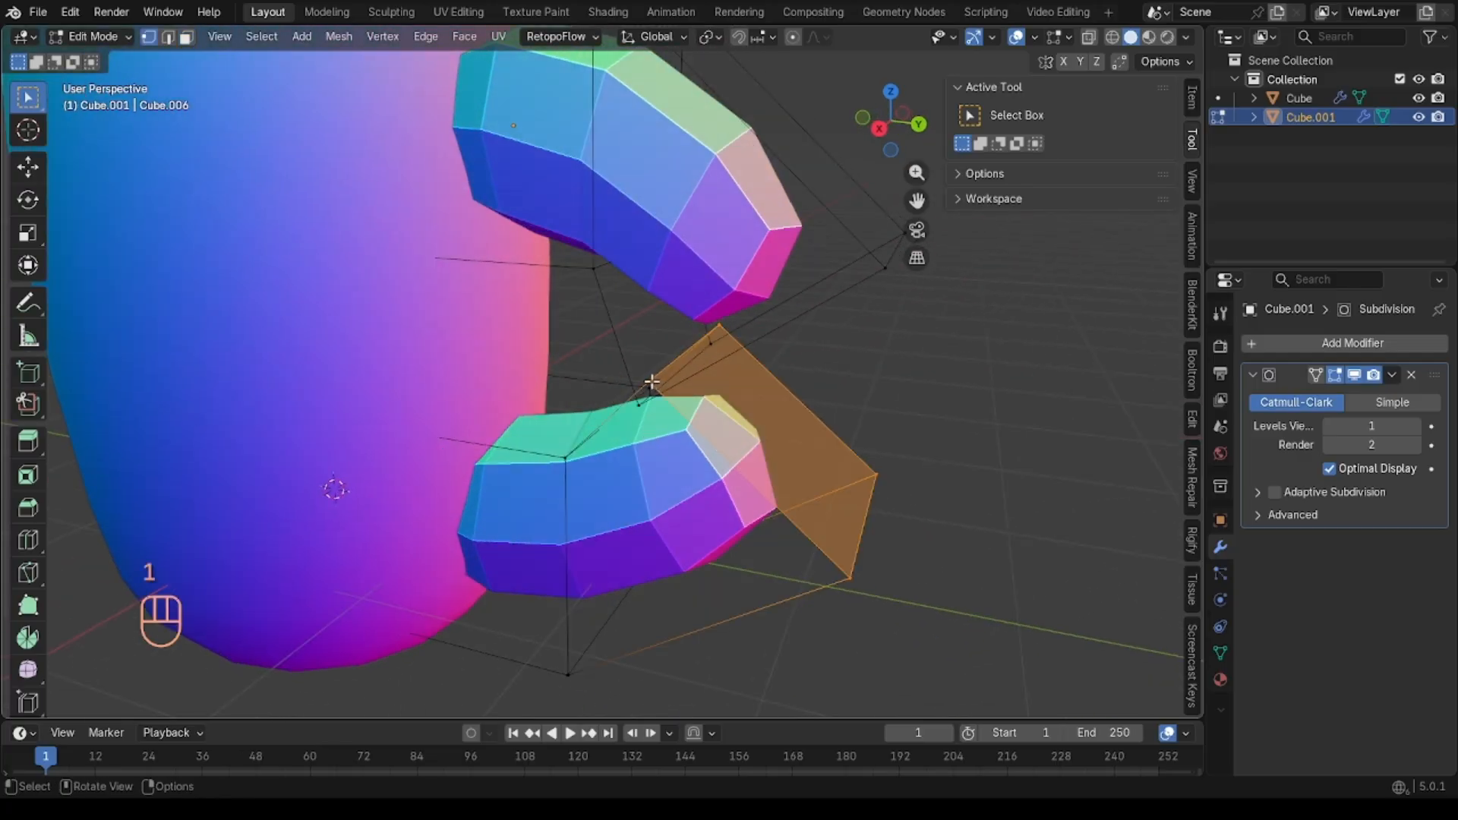
click(653, 382)
middle_drag(678, 376, 794, 376)
shift+middle_drag(678, 375, 596, 375)
scroll(680, 375, up, 3)
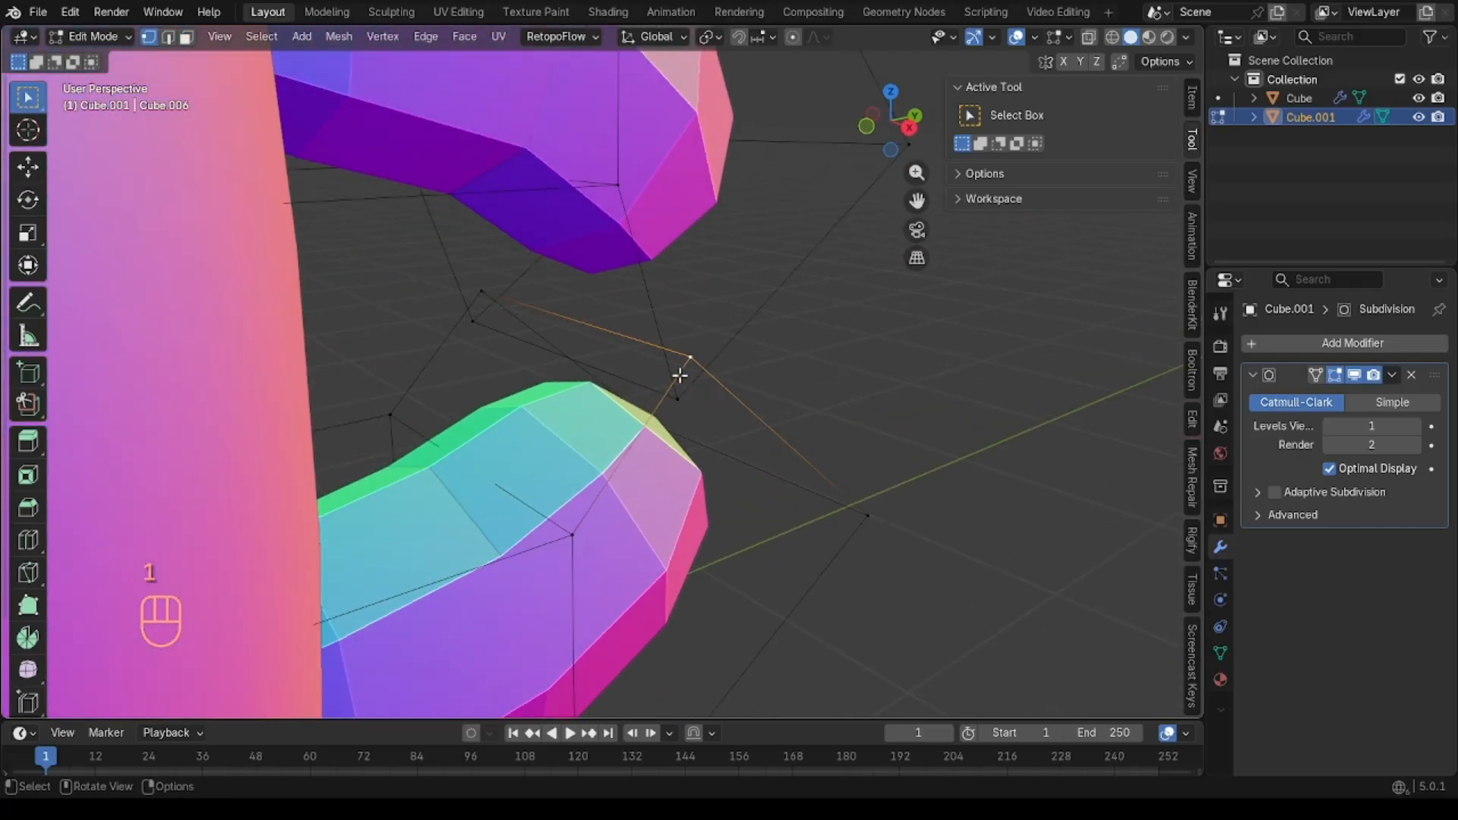
key(g)
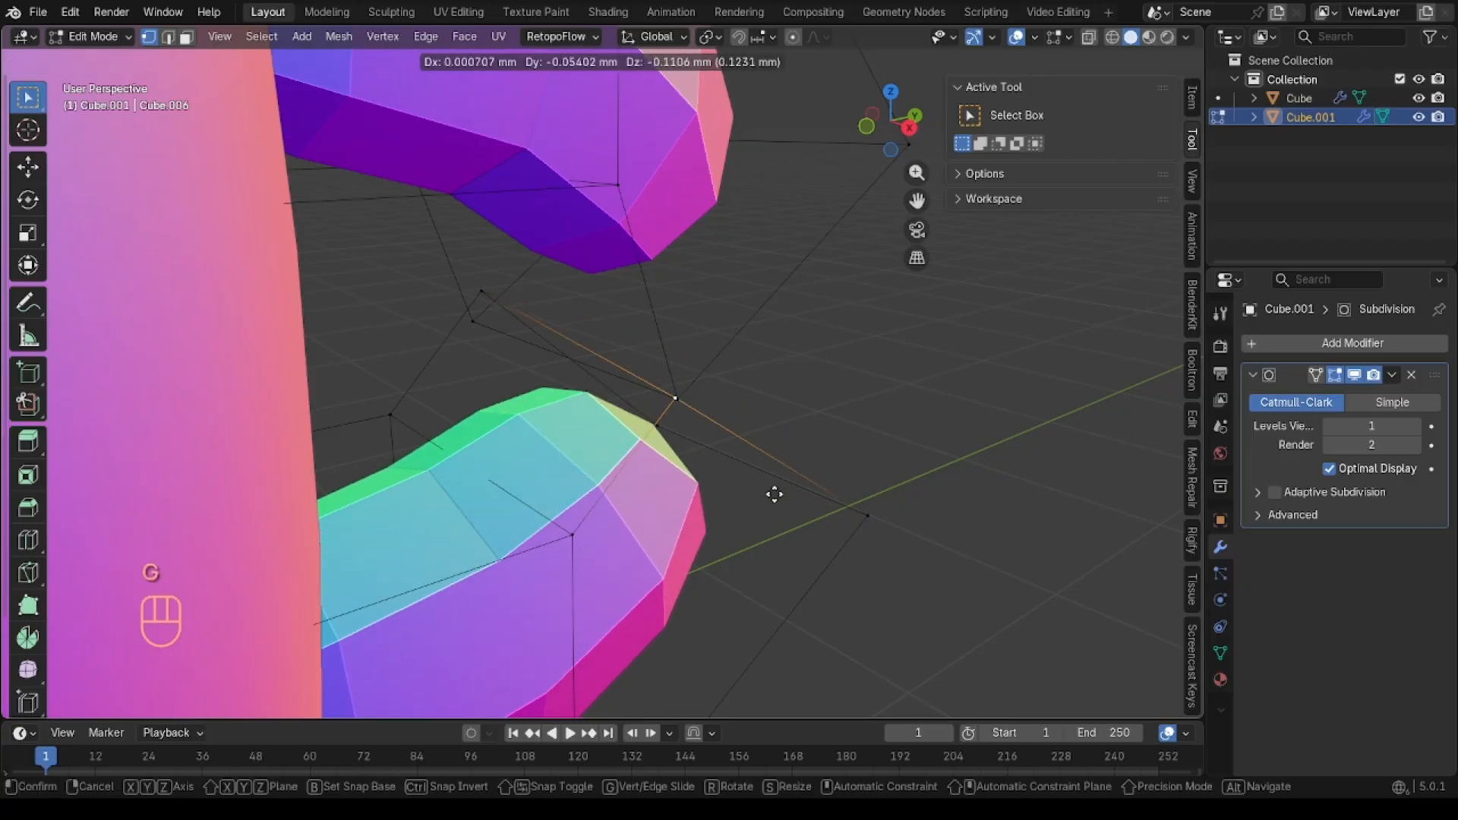
click(802, 423)
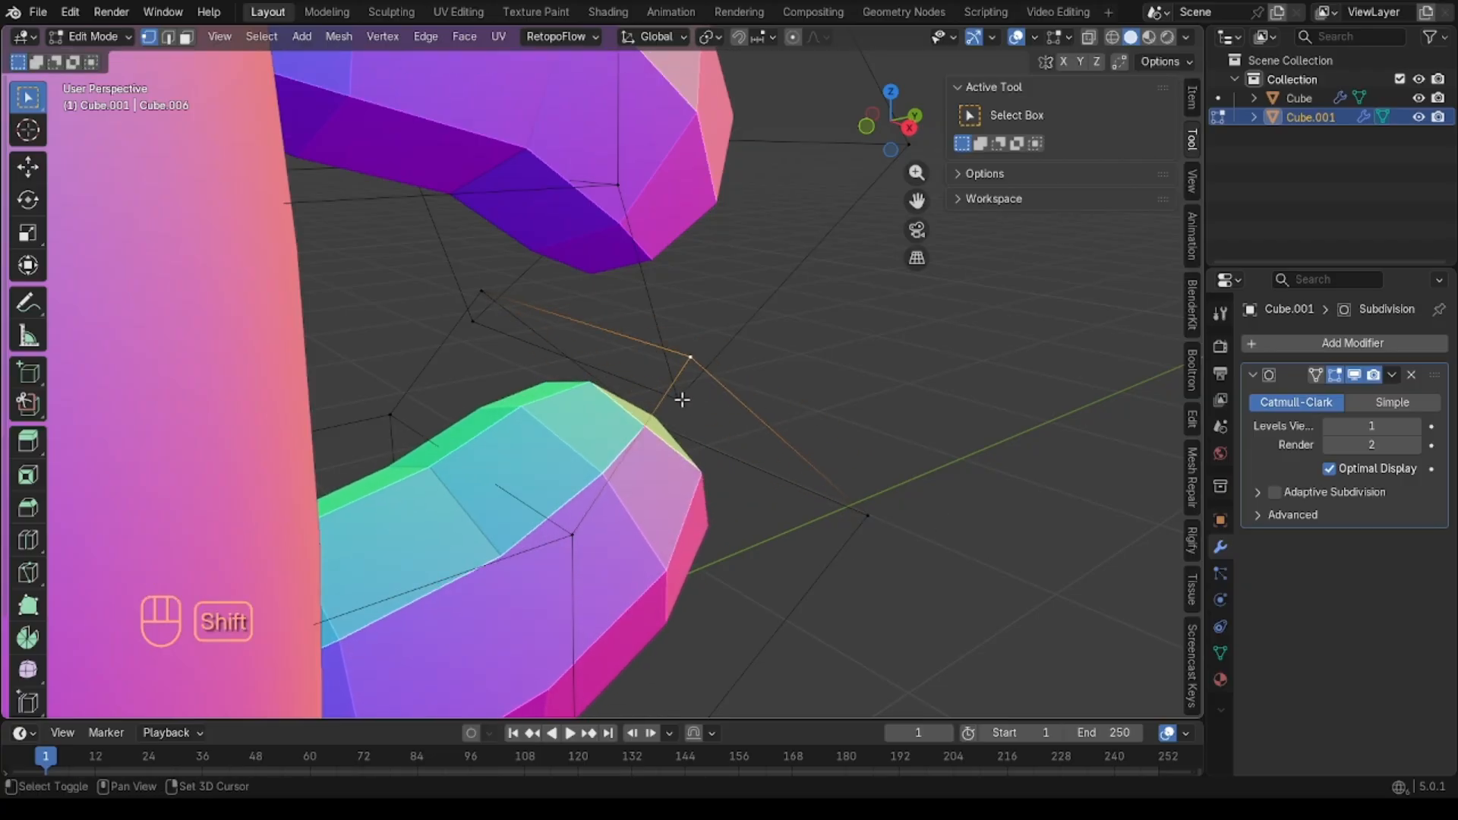
Step: Add the matching inner corner vertex of the upper arm to the selection and merge the pair at center
shift+click(681, 397)
middle_drag(680, 397, 731, 336)
key(m)
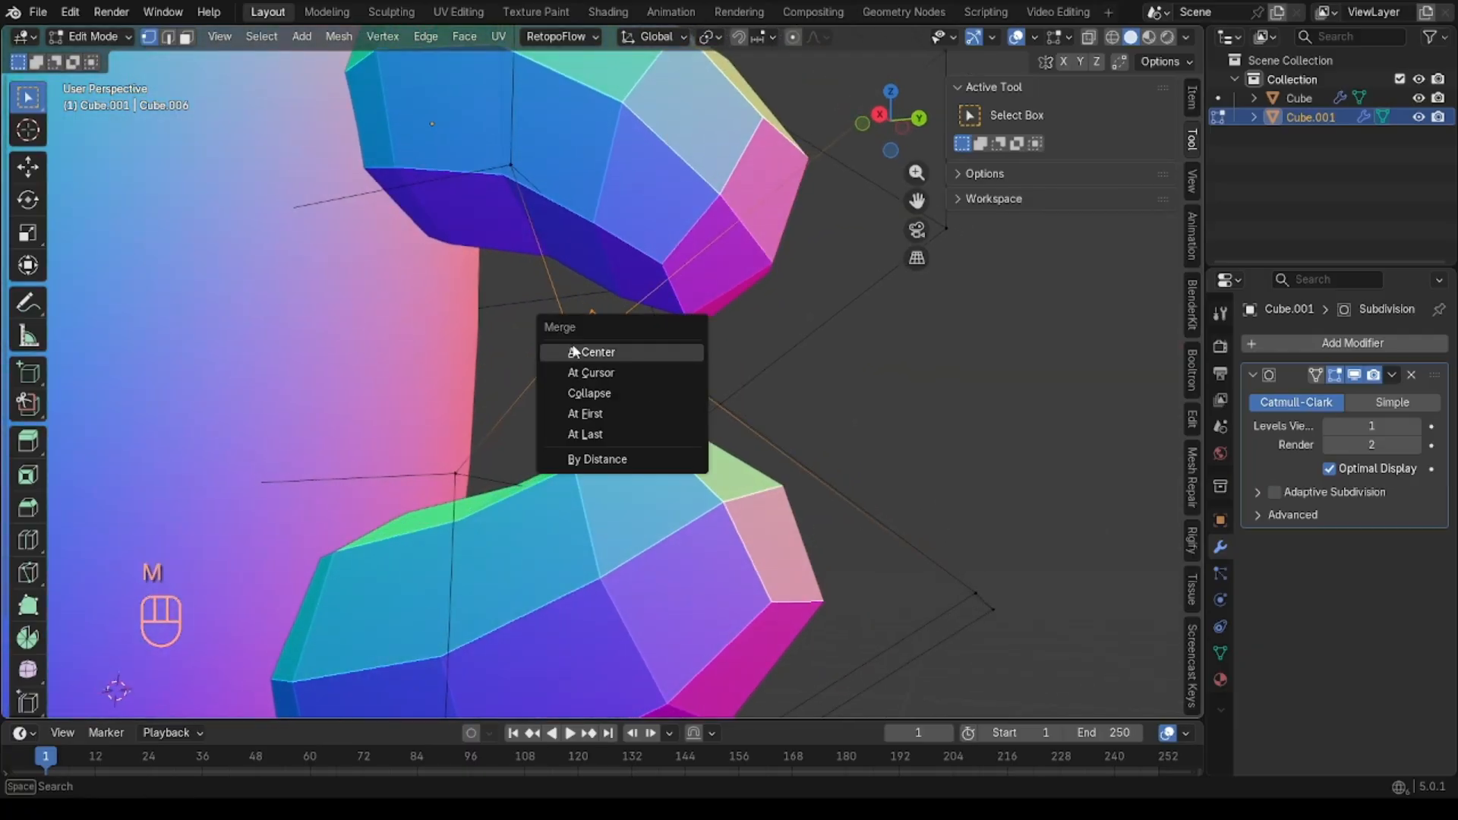
click(637, 352)
Step: Merge the first pair of facing outer corner vertices on the upper and lower arm ends at center
scroll(649, 331, up, 3)
middle_drag(651, 333, 575, 333)
click(798, 143)
shift+middle_drag(799, 143, 792, 107)
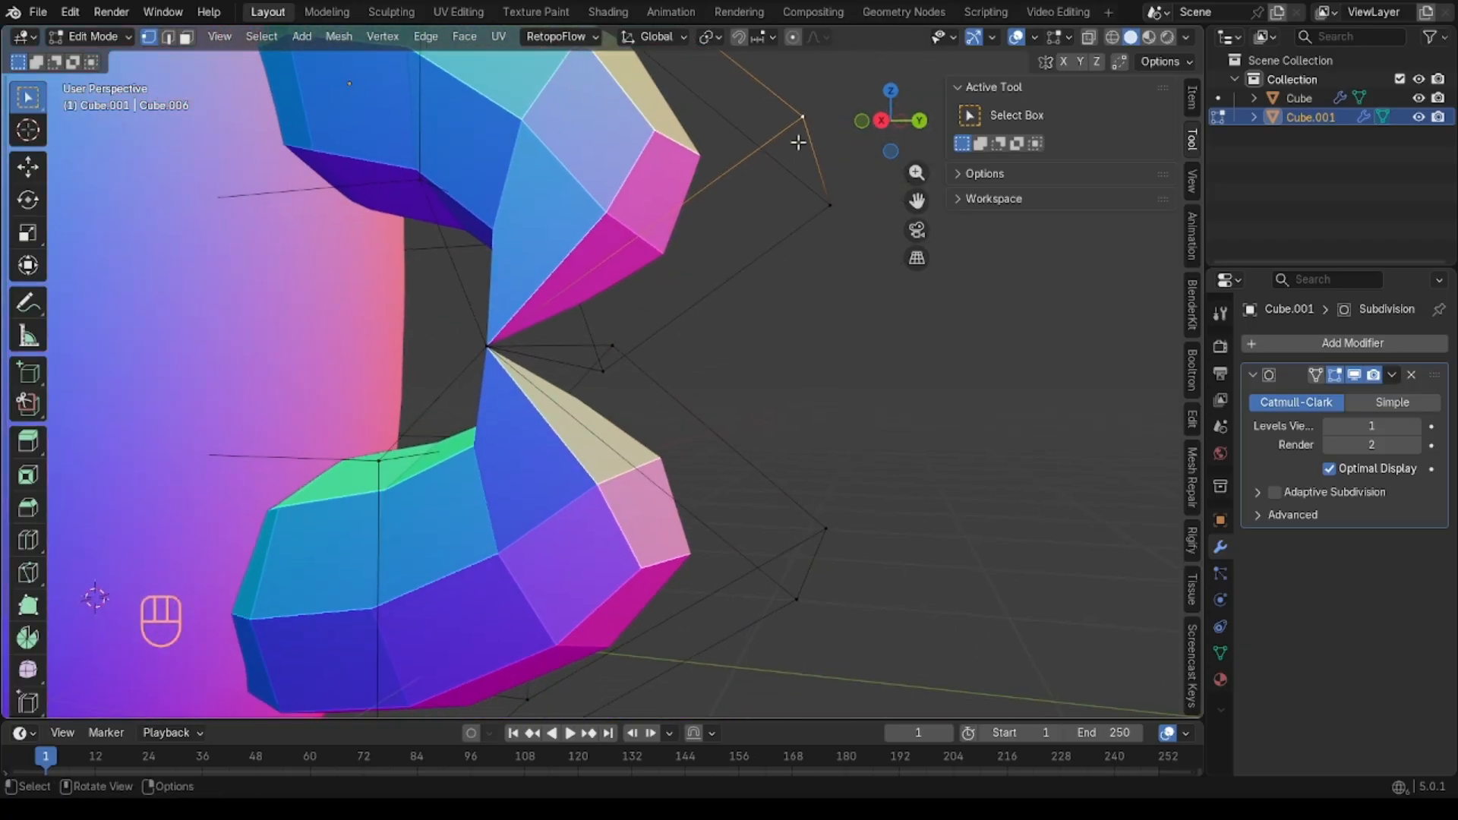
shift+click(811, 592)
middle_drag(812, 591, 804, 238)
key(m)
click(746, 590)
Step: Merge the other outer corner vertices of the two arm ends at center
click(839, 187)
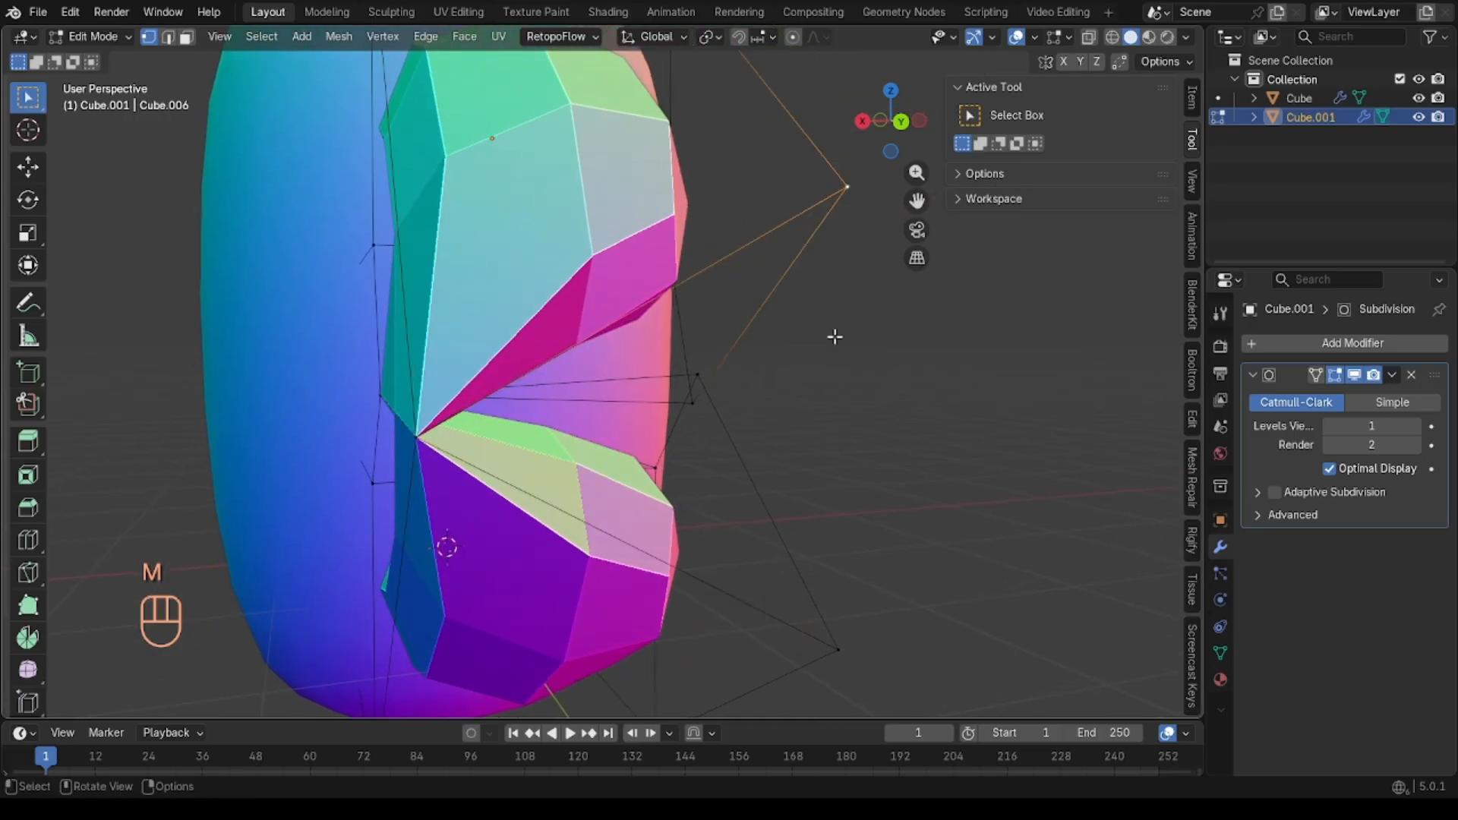
shift+click(818, 629)
key(m)
right_click(820, 630)
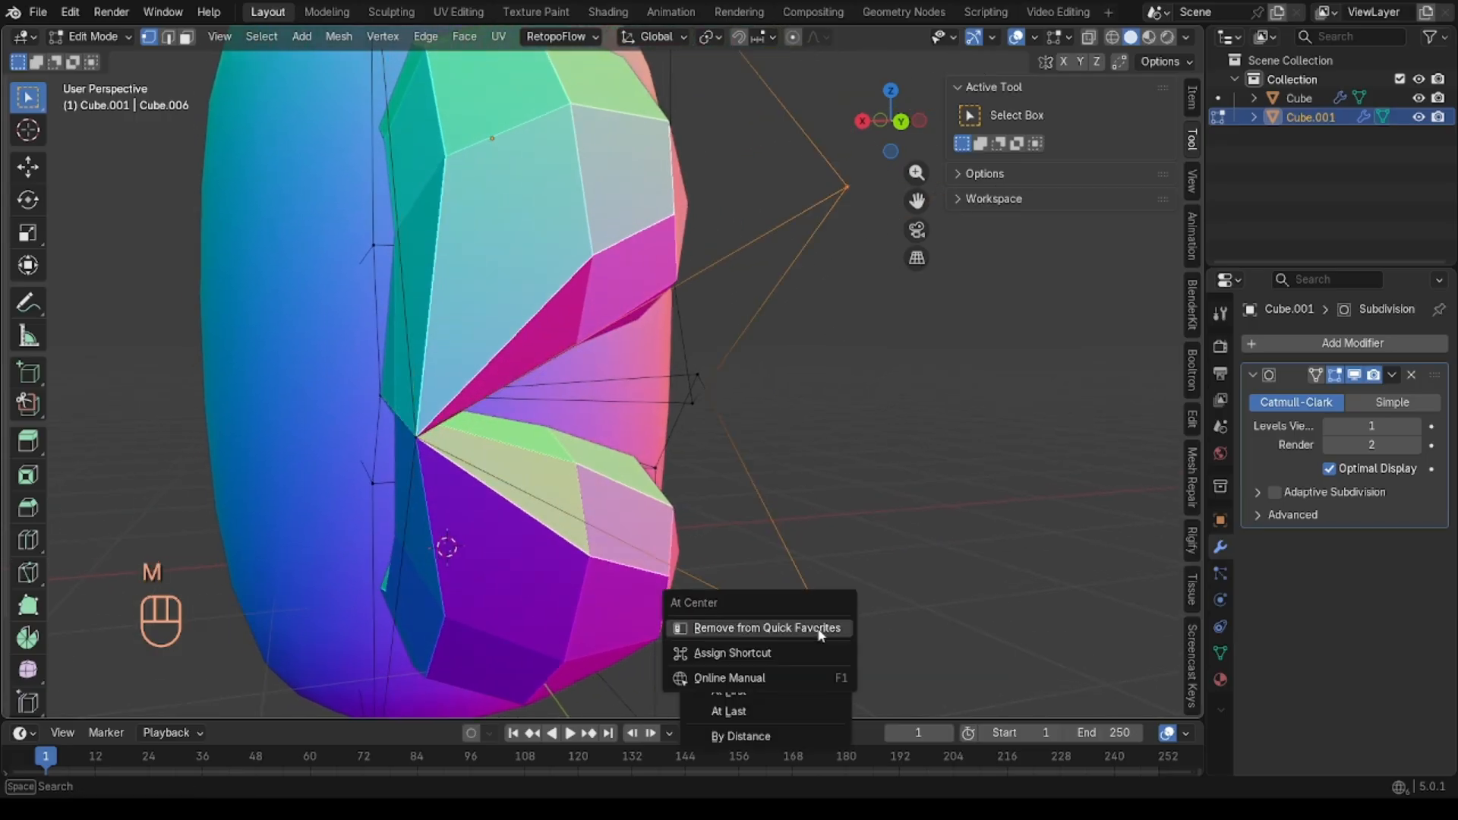
click(800, 623)
click(785, 628)
Step: Merge the last open pair of inner corner vertices near the cup at center to close the handle
middle_drag(842, 445, 695, 439)
shift+middle_drag(695, 439, 818, 389)
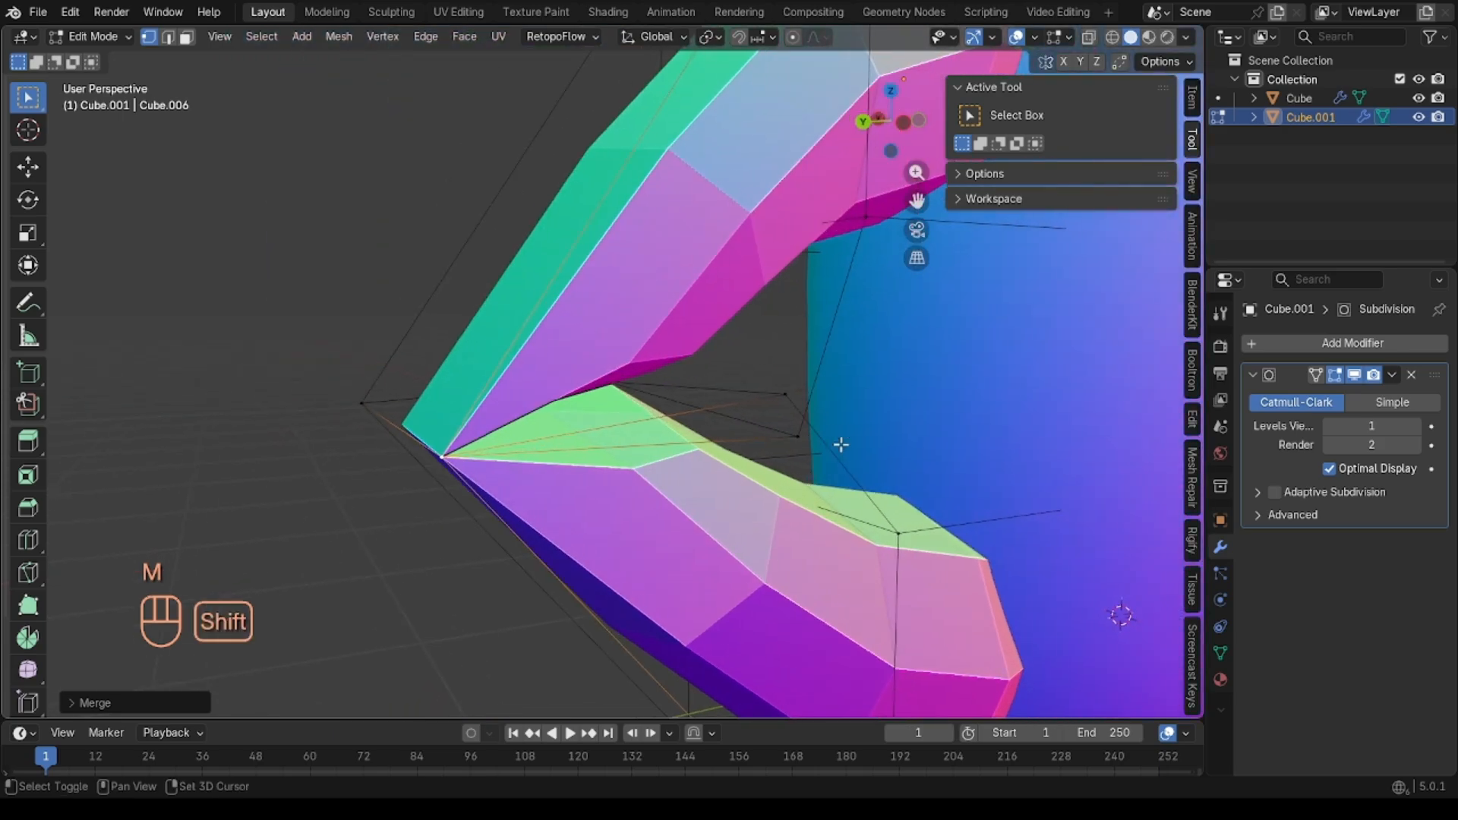
click(783, 389)
shift+click(790, 443)
key(m)
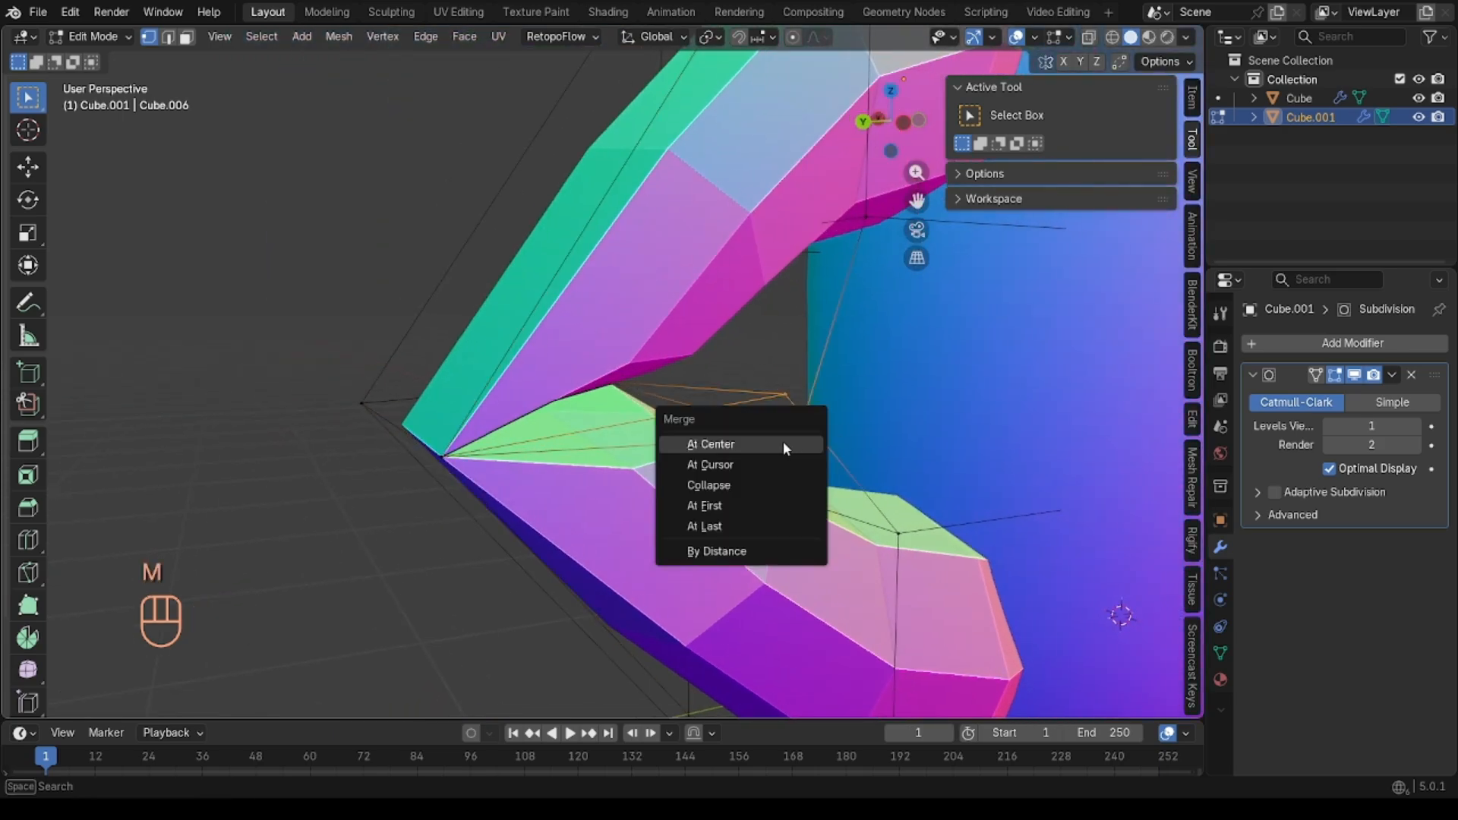
click(783, 443)
Step: Delete the internal face inside the handle where the upper and lower arms meet
middle_drag(760, 442, 784, 425)
key(Tab)
scroll(783, 441, down, 2)
scroll(783, 441, up, 5)
key(Tab)
scroll(783, 441, up, 6)
key(3)
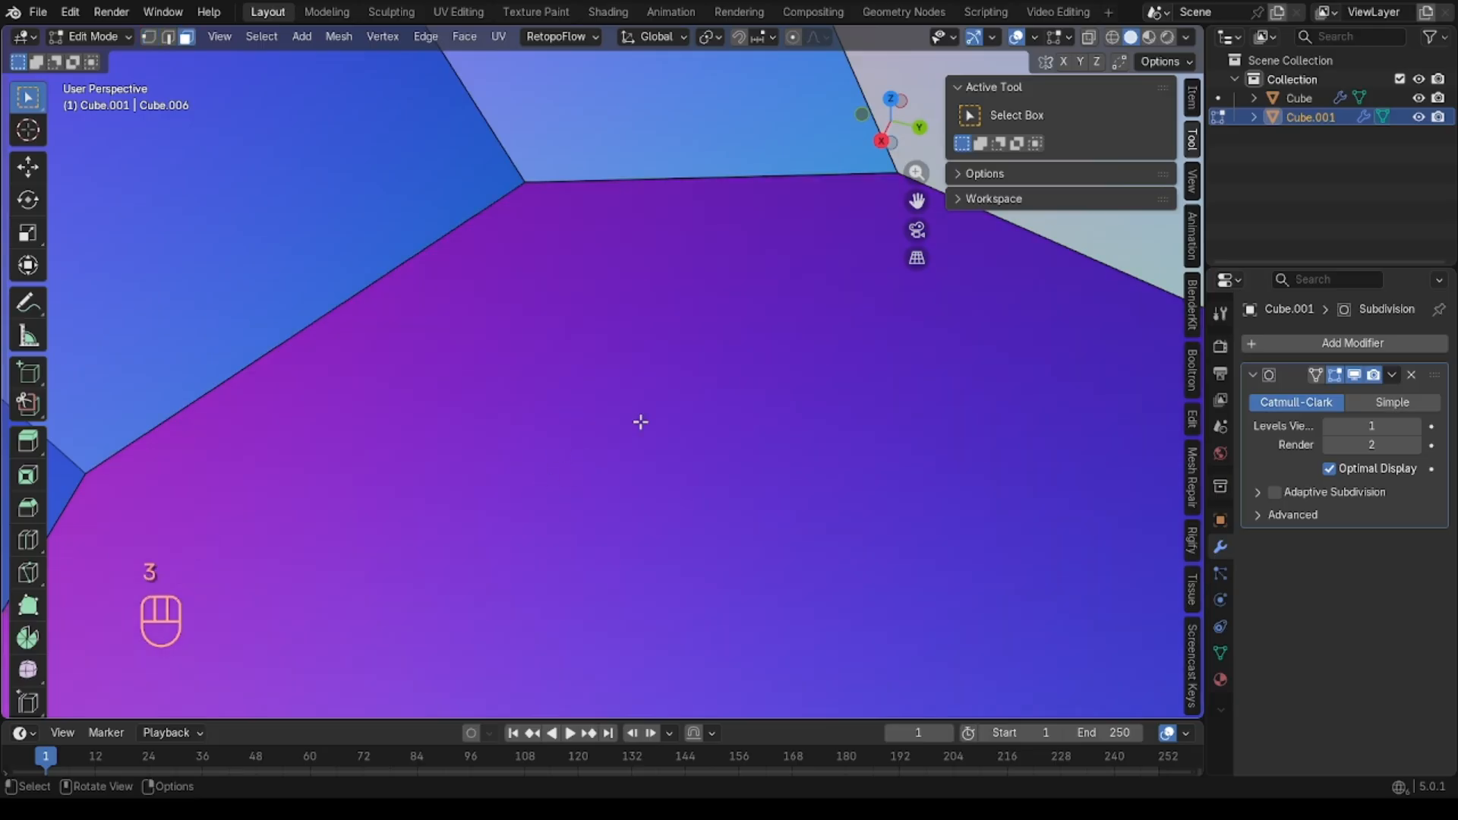
click(534, 438)
key(Delete)
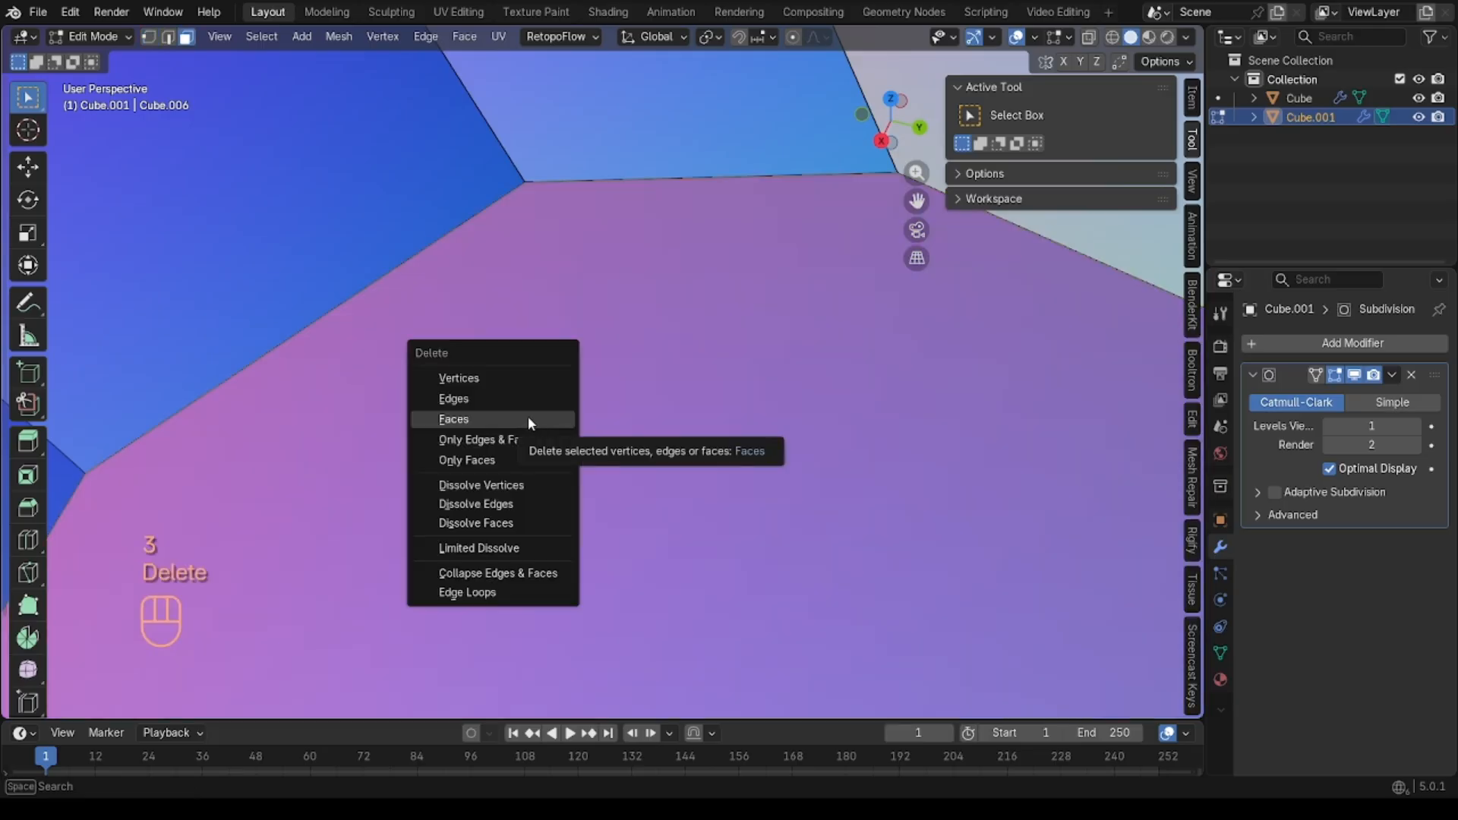
click(459, 420)
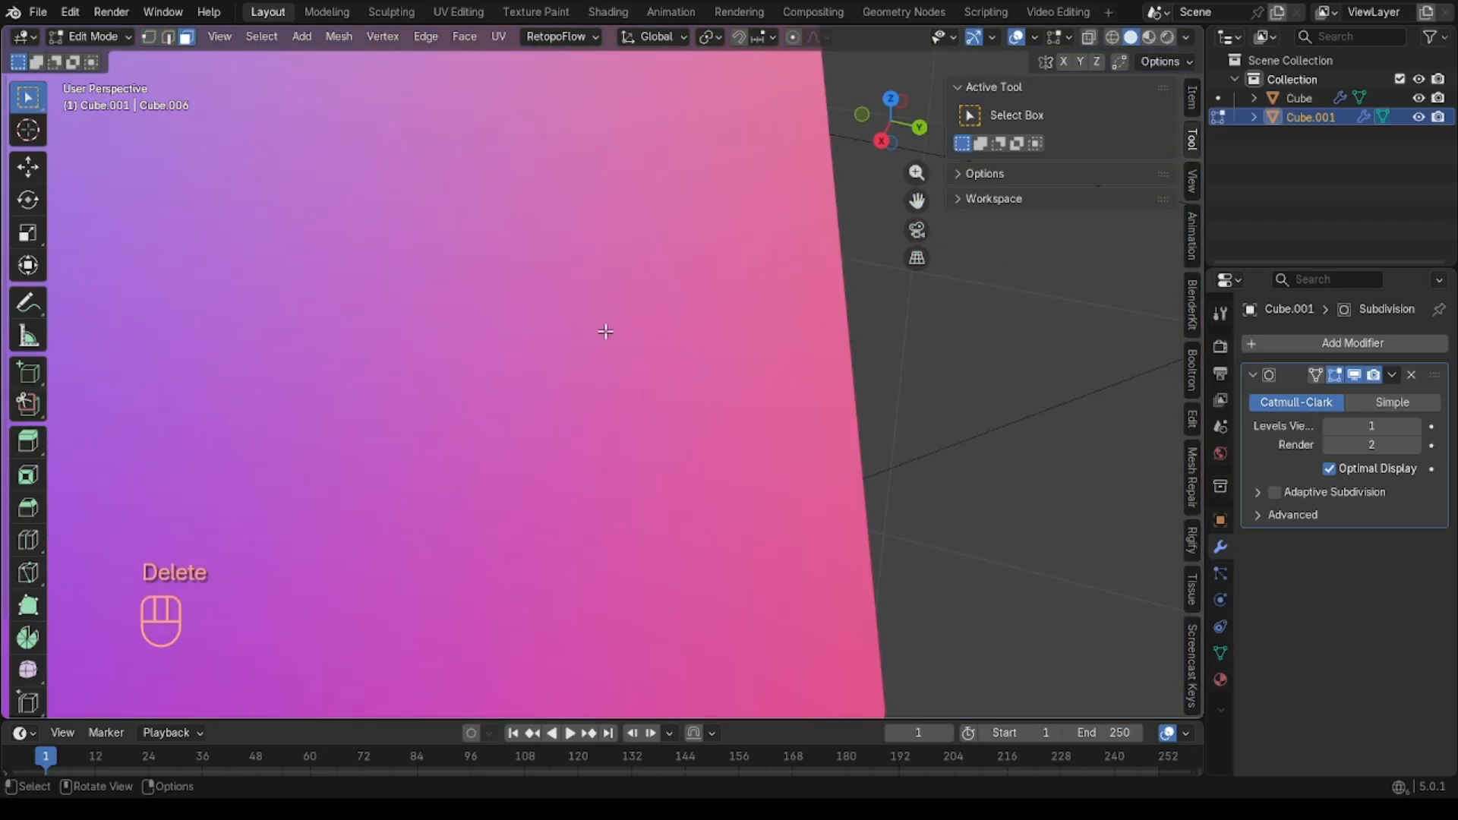
Step: Move the handle's selected outer faces slightly along the Y axis and return to Object Mode
middle_drag(605, 330, 695, 362)
scroll(605, 331, down, 6)
key(Tab)
scroll(605, 331, down, 5)
key(Tab)
key(3)
key(g)
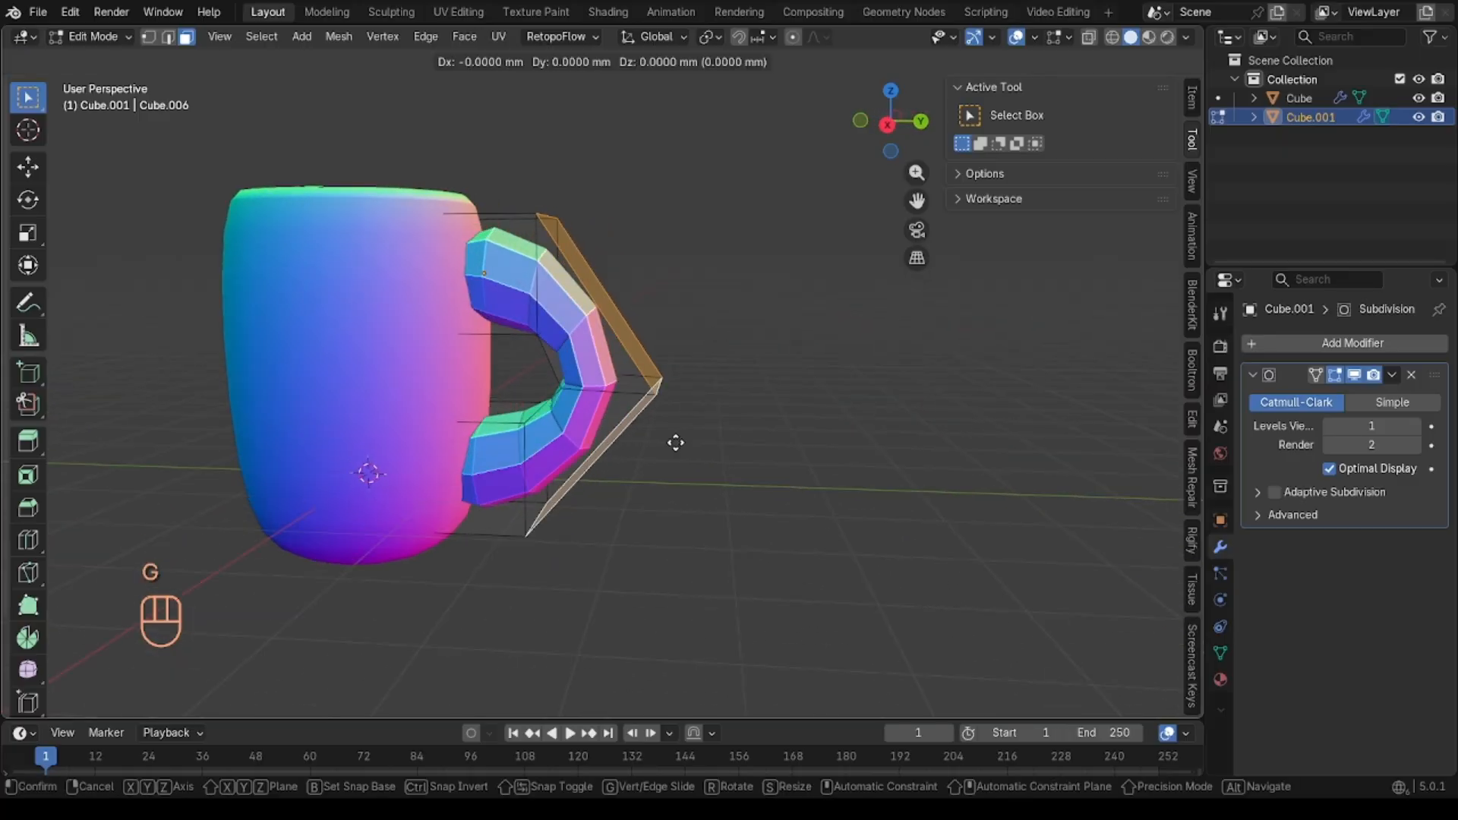
key(y)
click(698, 449)
key(Tab)
mouse_move(700, 447)
middle_down()
mouse_move(733, 442)
mouse_move(653, 446)
middle_up()
scroll(700, 447, down, 1)
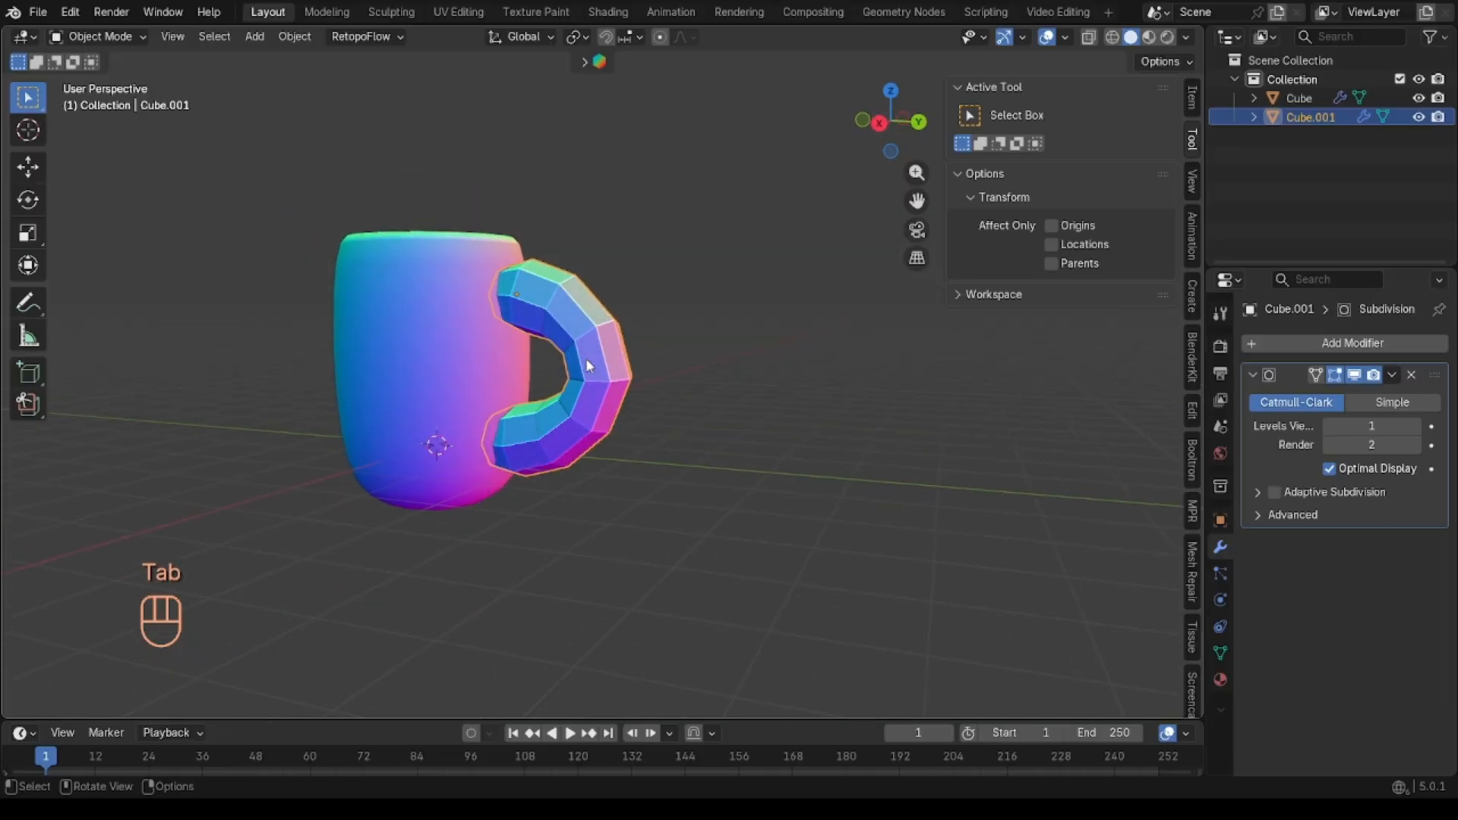
Step: Set the handle's Subdivision viewport level to 2 and shade the handle smooth
click(1427, 426)
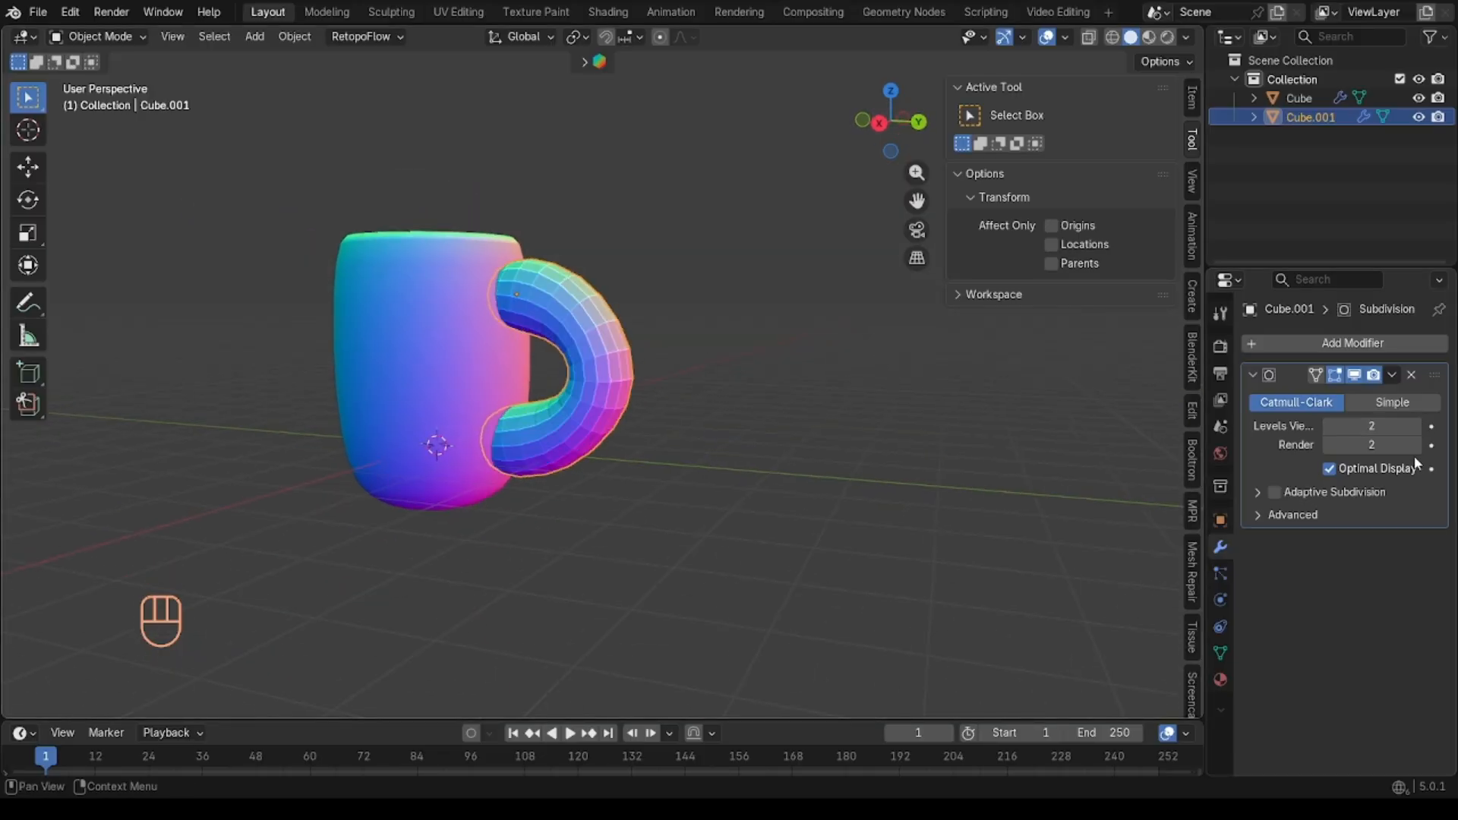
right_click(659, 342)
click(658, 342)
click(706, 296)
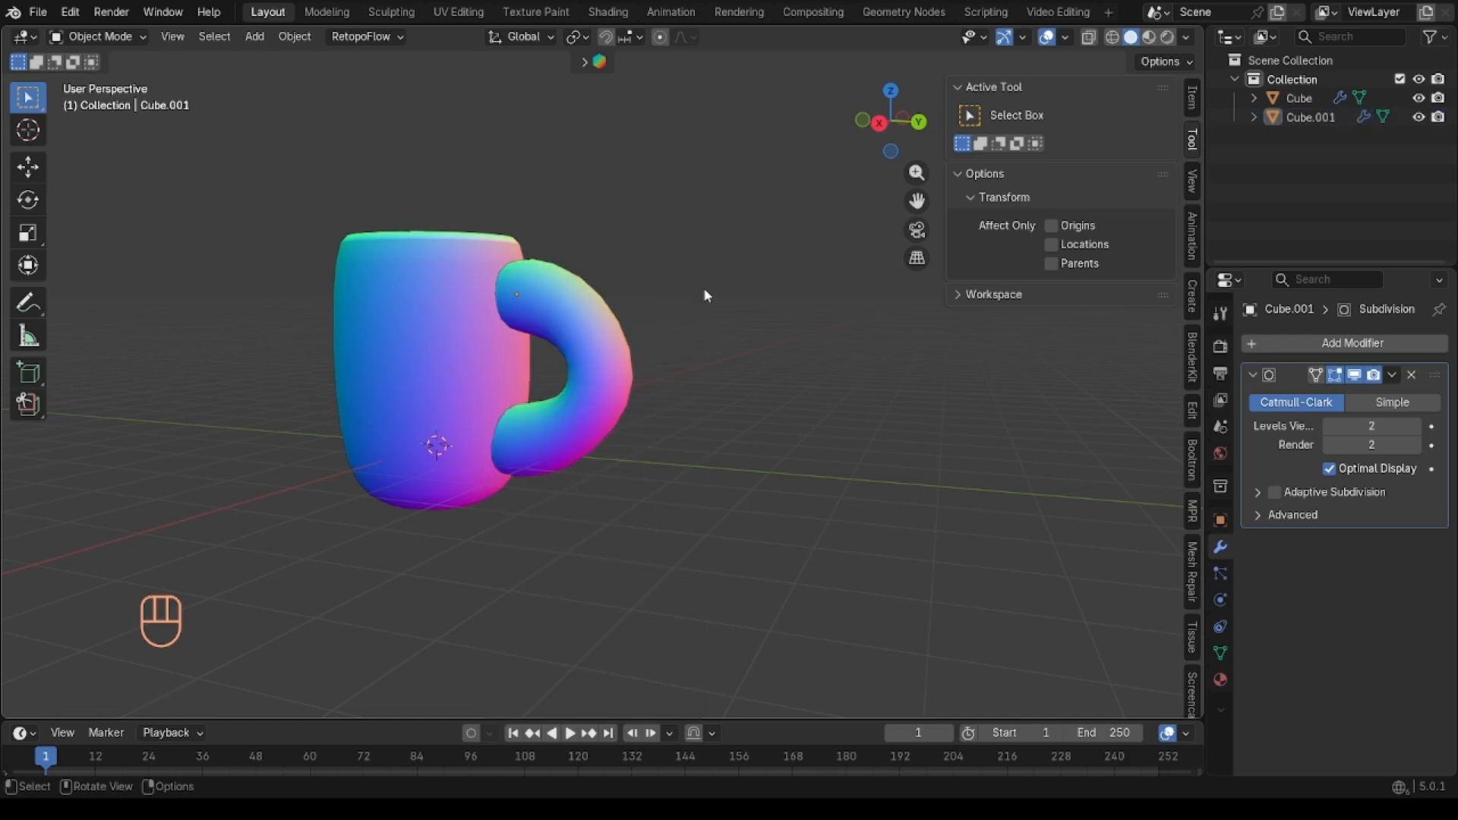
Step: Thin the whole handle mesh with Shrink/Fatten by about -0.33 mm and return to Object Mode
middle_drag(706, 296, 703, 296)
key(Tab)
key(a)
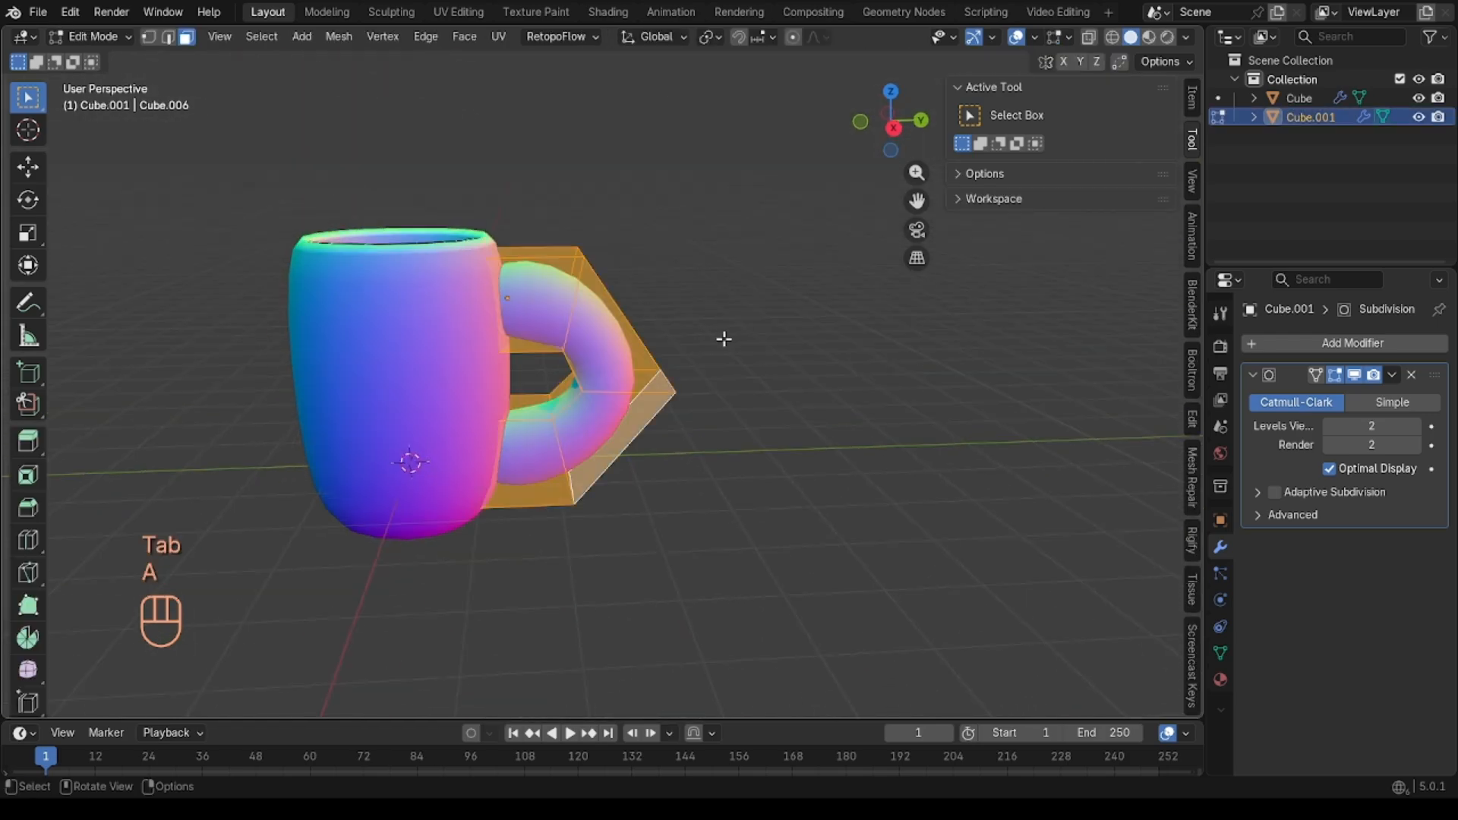
key(shift+s)
key(alt+s)
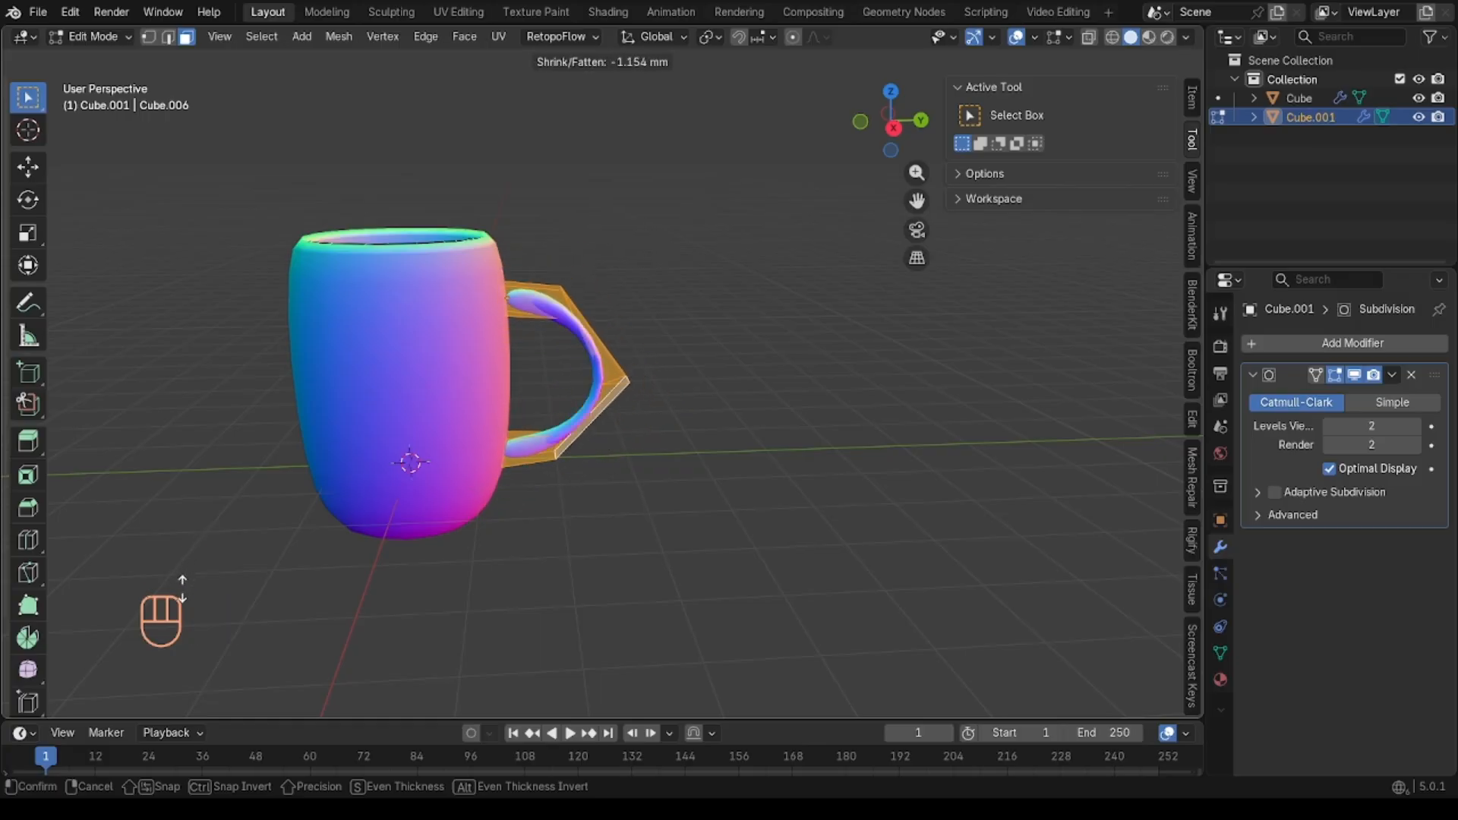
click(186, 562)
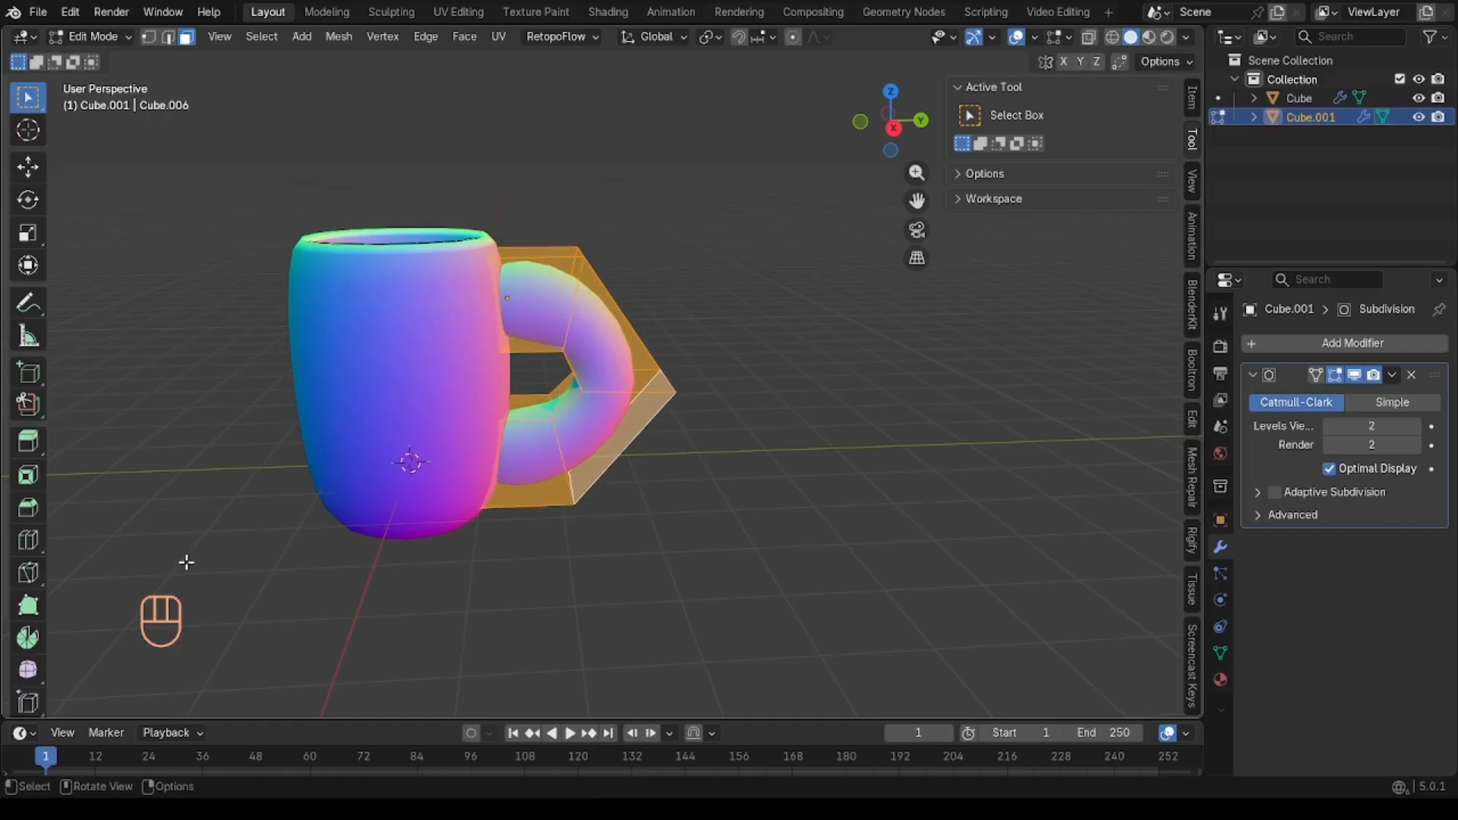
key(alt+s)
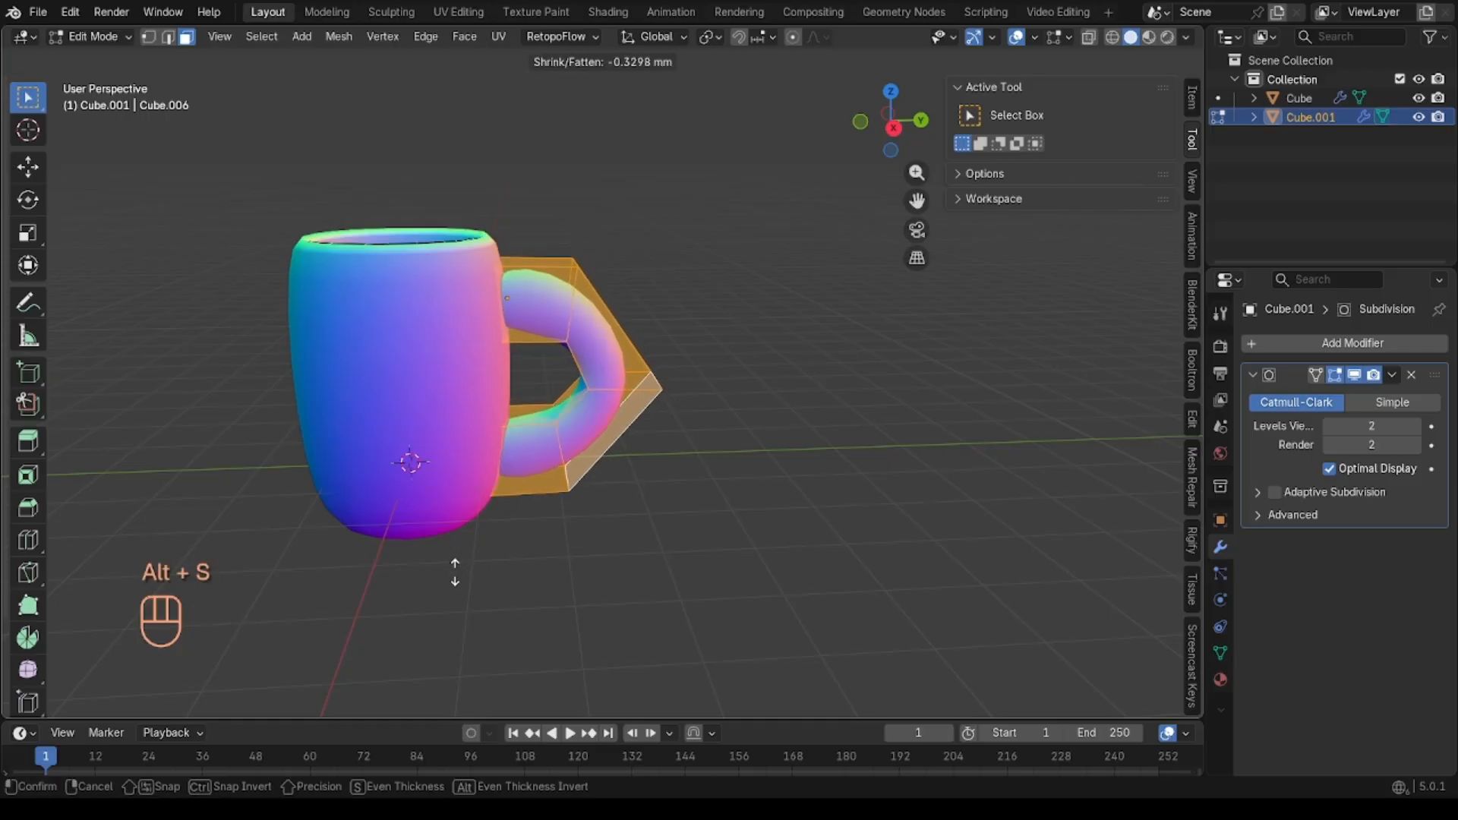
click(455, 572)
key(Tab)
click(606, 512)
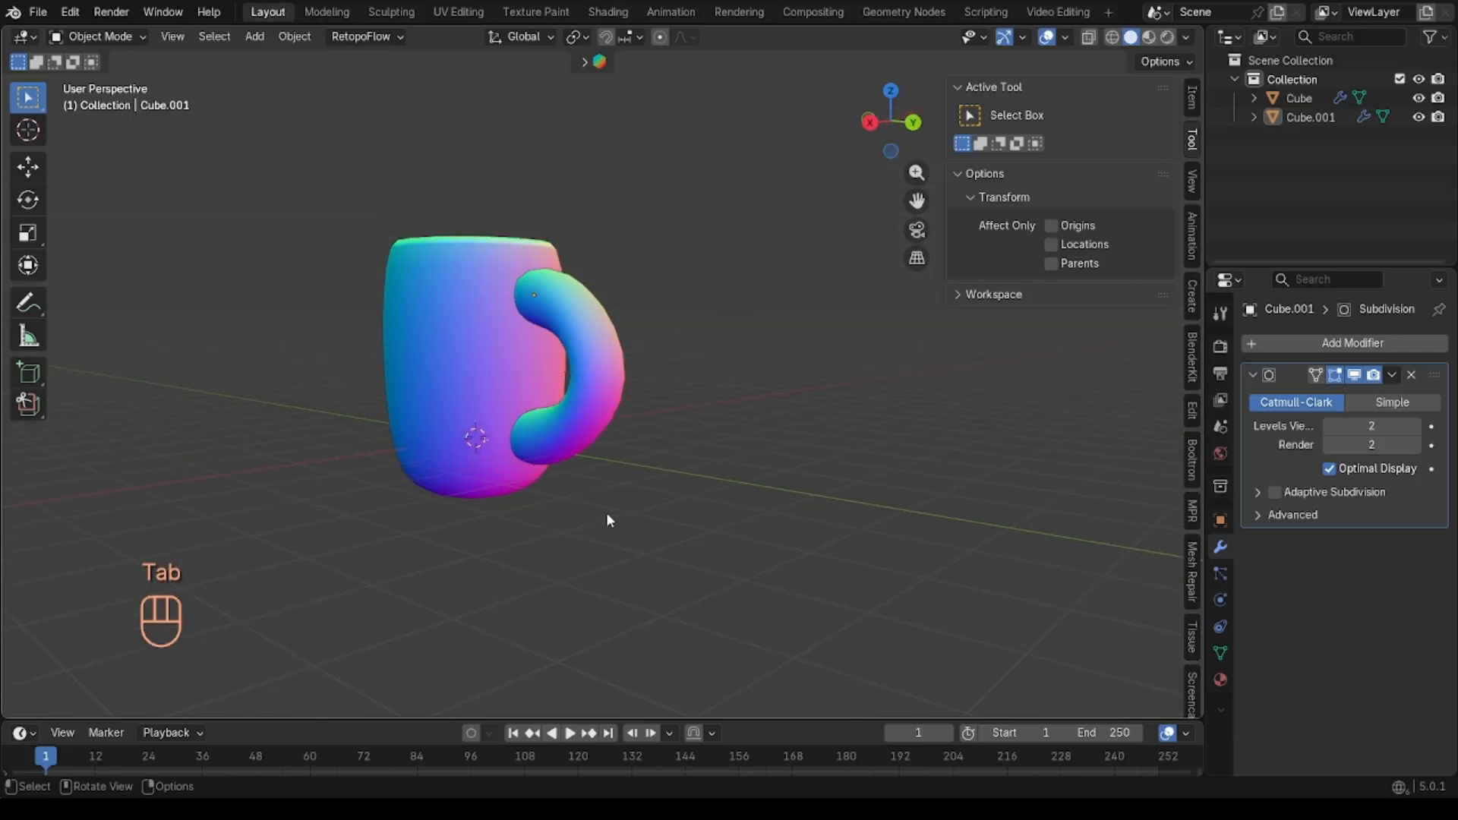
Step: Open the scene's render settings and switch the render engine to Workbench and on to EEVEE
middle_drag(606, 521, 606, 520)
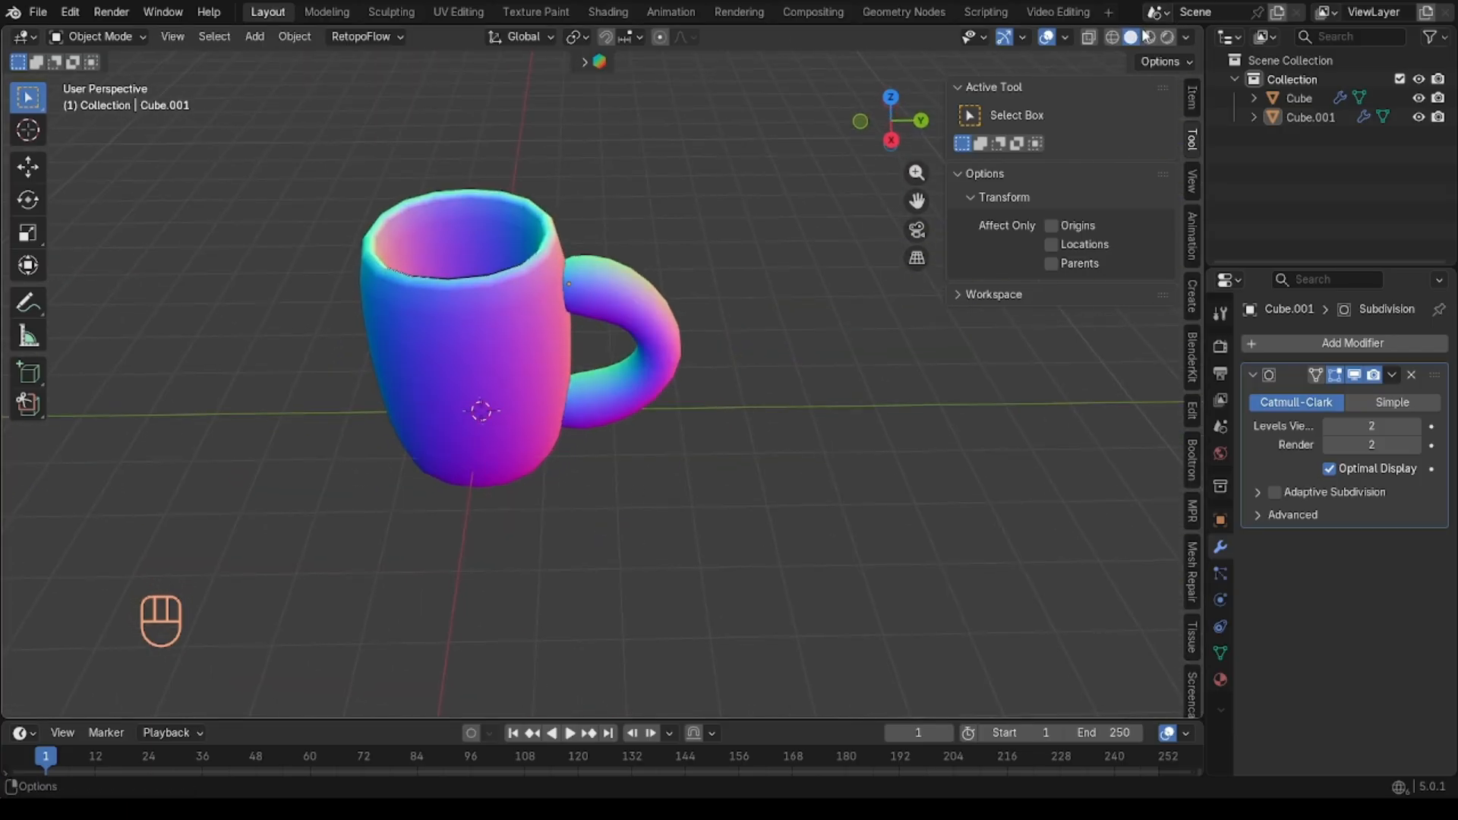
click(1220, 346)
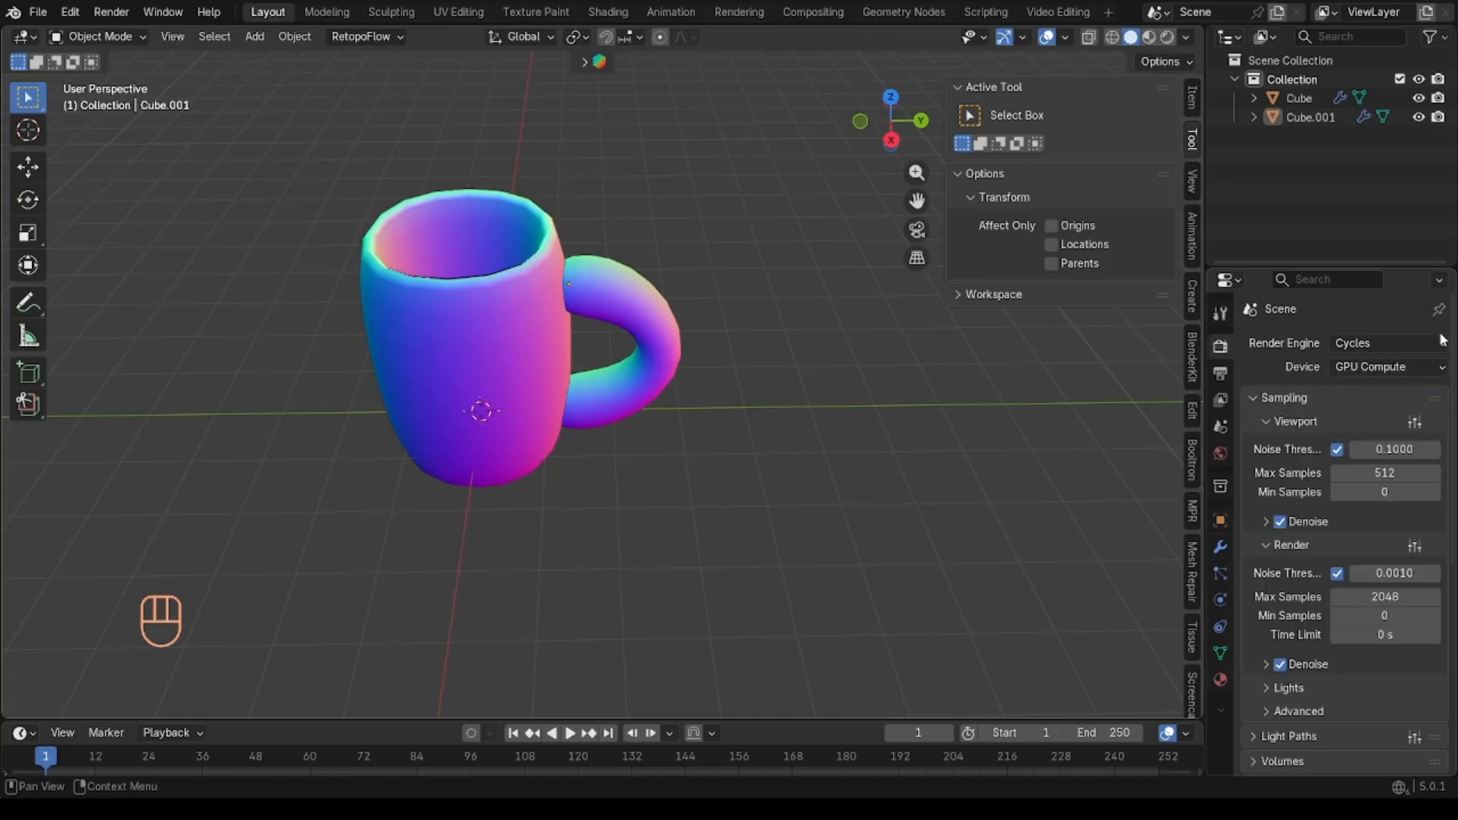
click(1376, 343)
click(1350, 386)
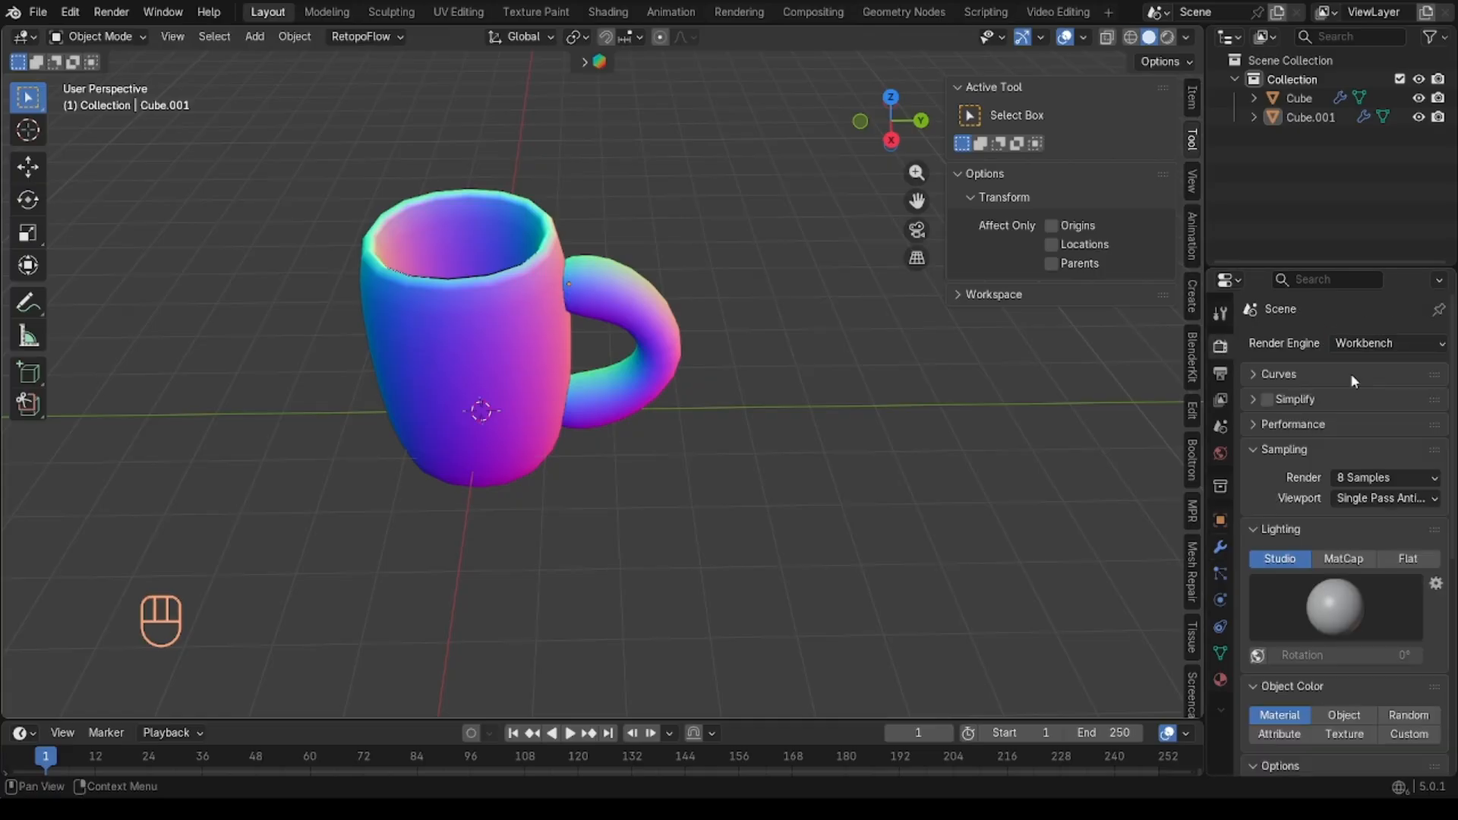
click(1361, 347)
click(1359, 364)
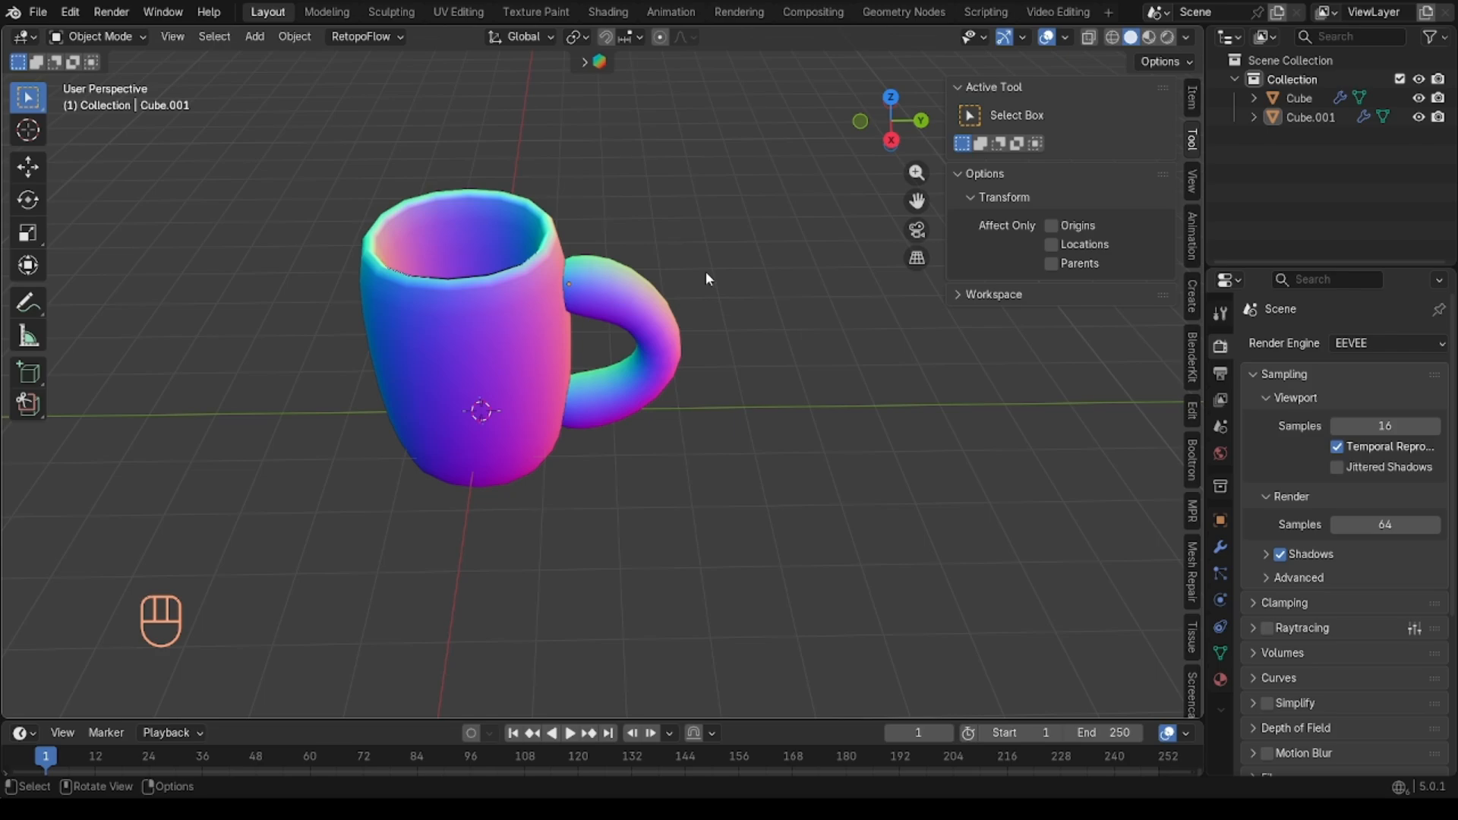
Step: Set the scene's render engine back to Cycles
middle_drag(557, 261, 522, 254)
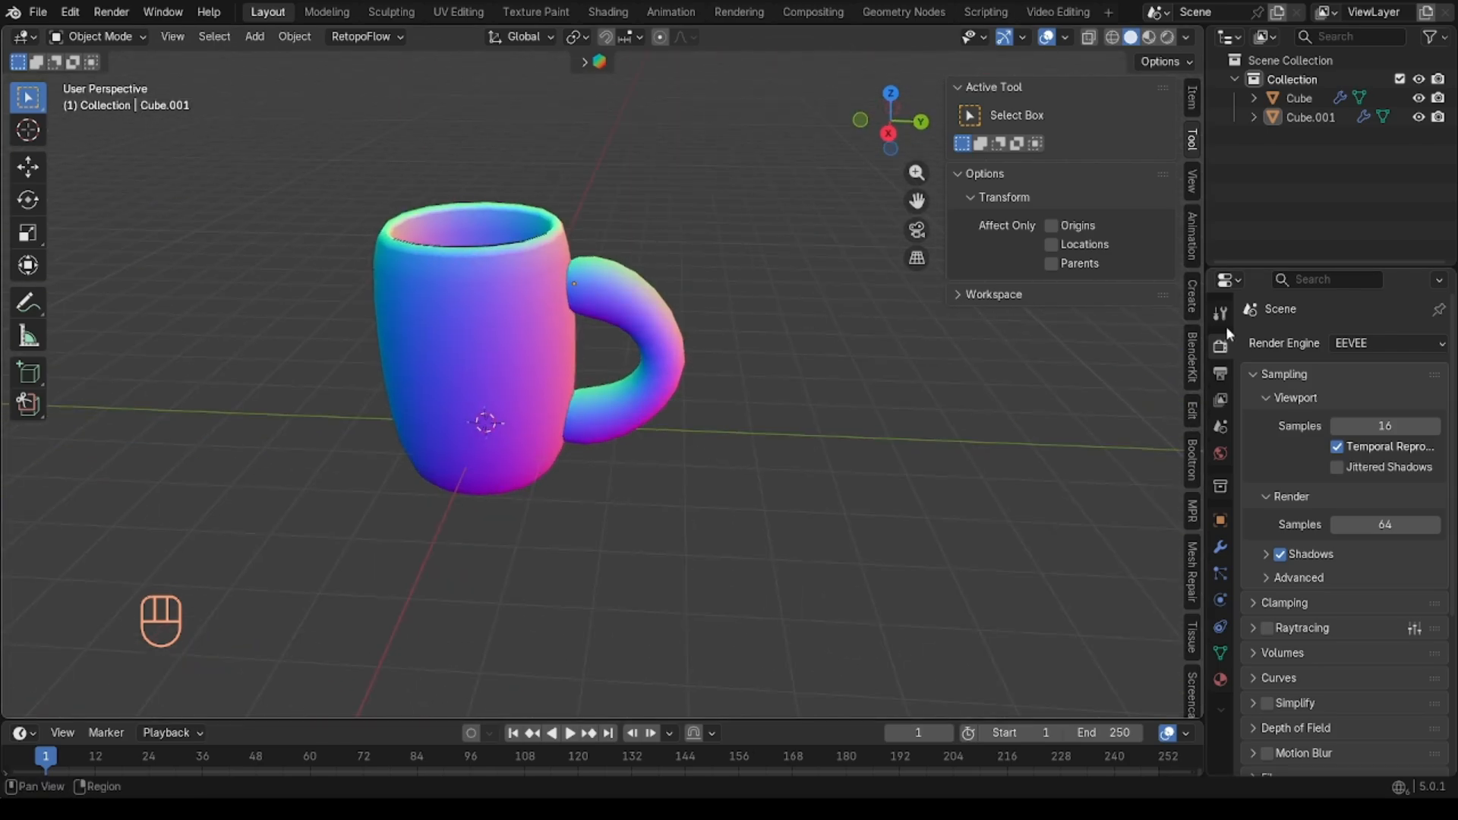
click(1379, 340)
click(1364, 402)
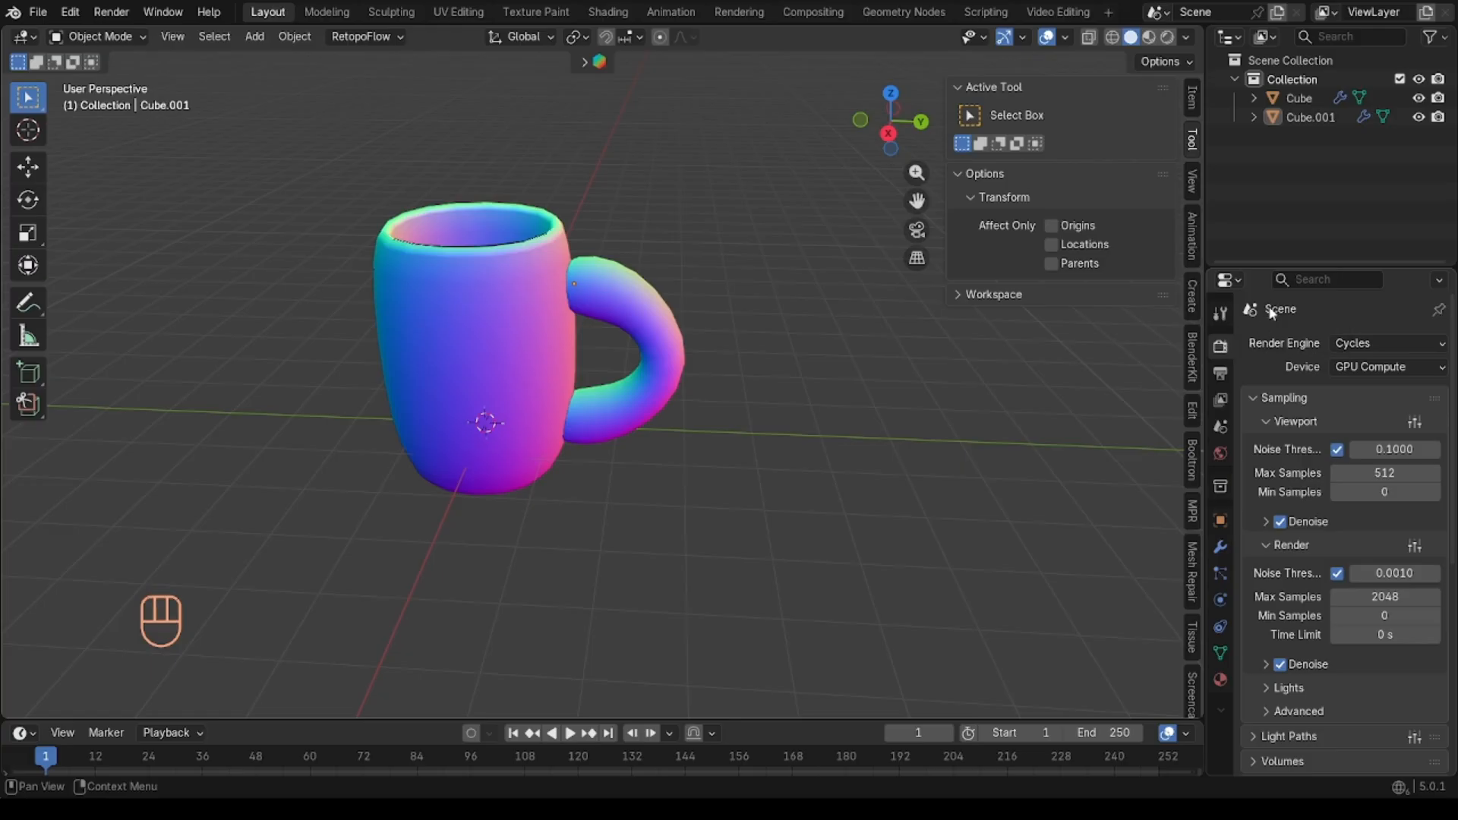
Step: Alternate the render engine between EEVEE and Cycles to compare their settings, ending on Cycles
click(1359, 344)
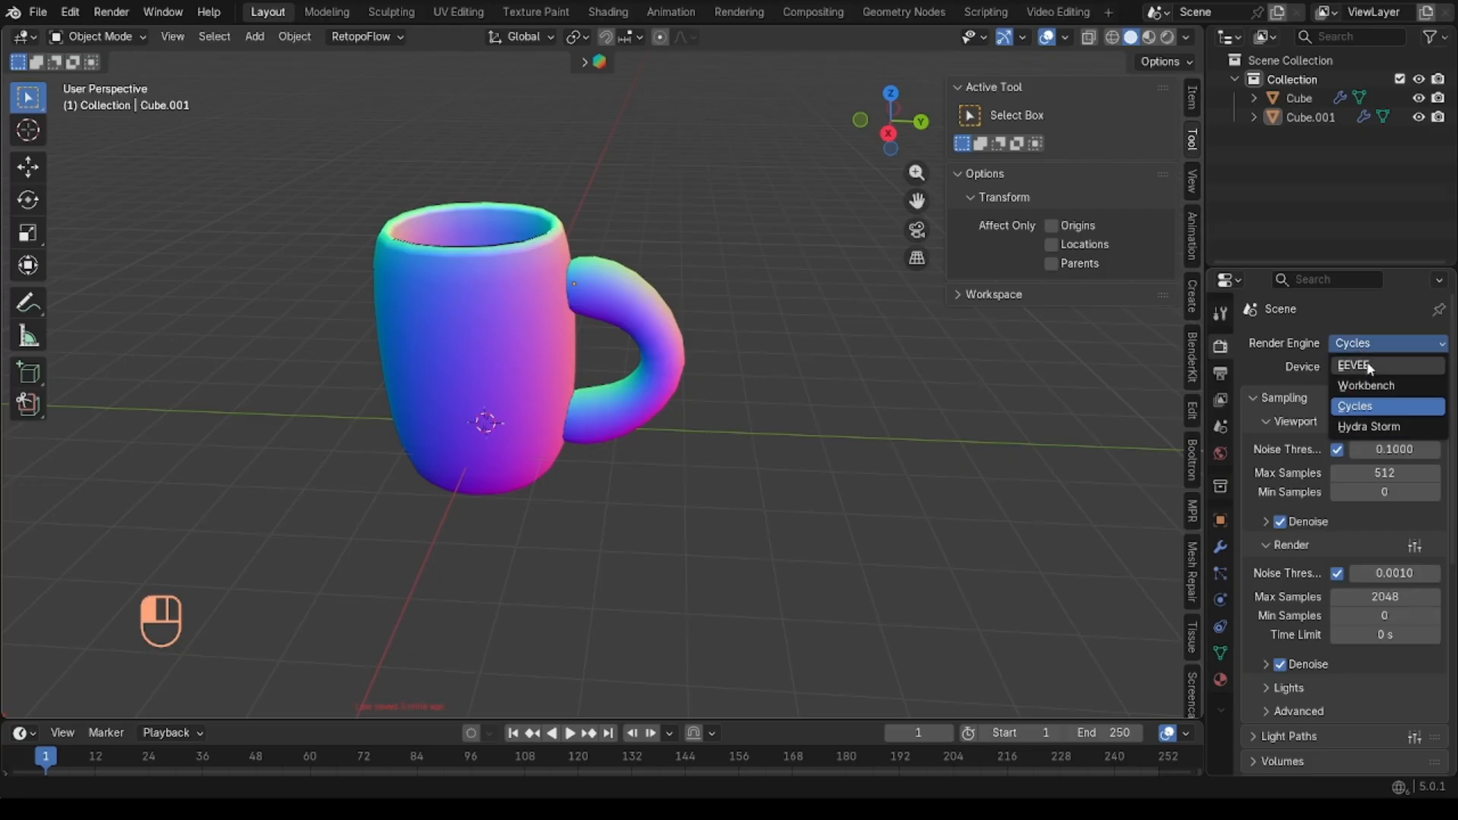
click(1368, 366)
click(1368, 343)
click(1363, 405)
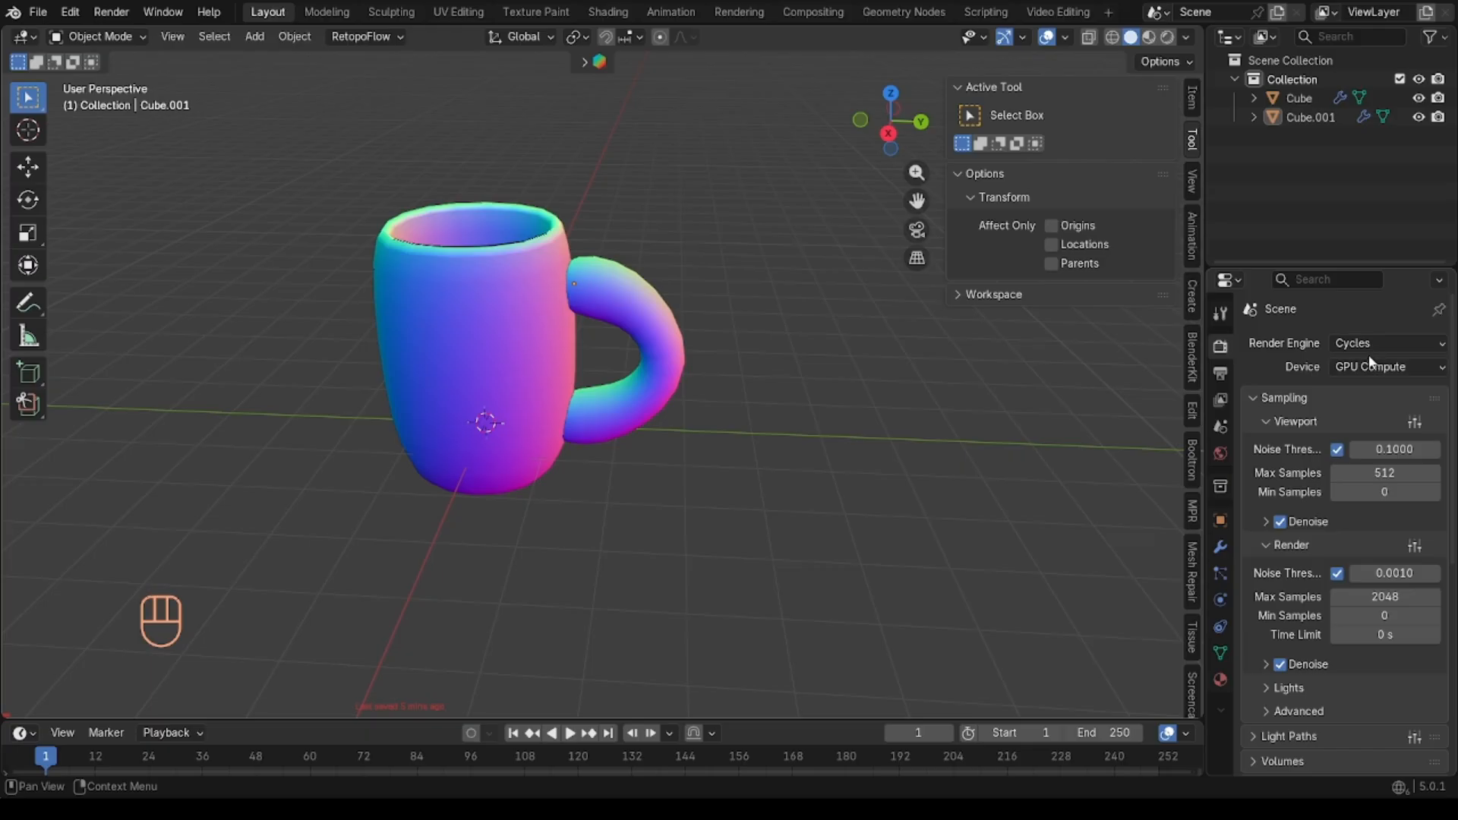
click(1368, 349)
click(1360, 364)
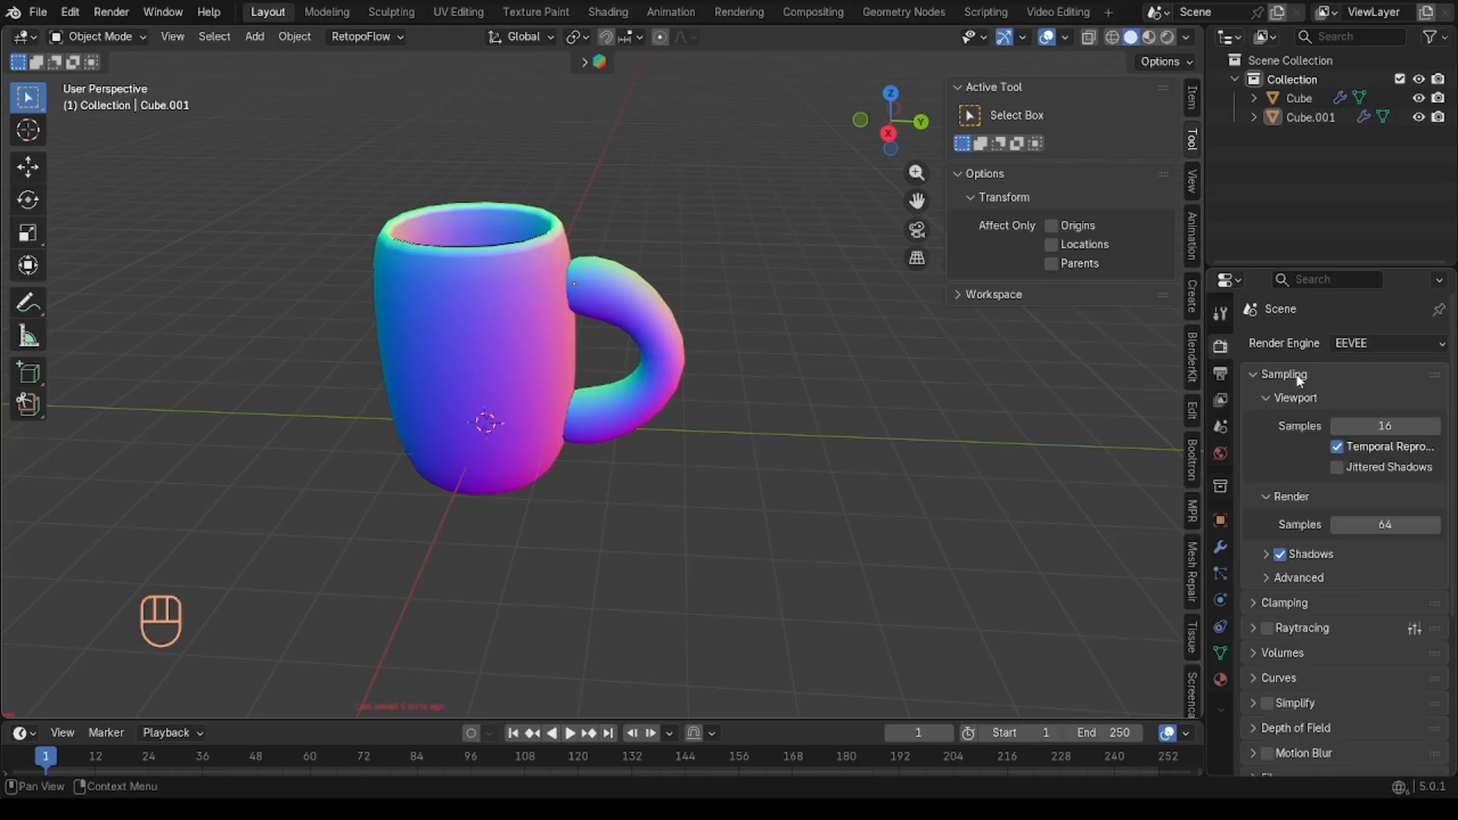
click(1350, 347)
click(1341, 406)
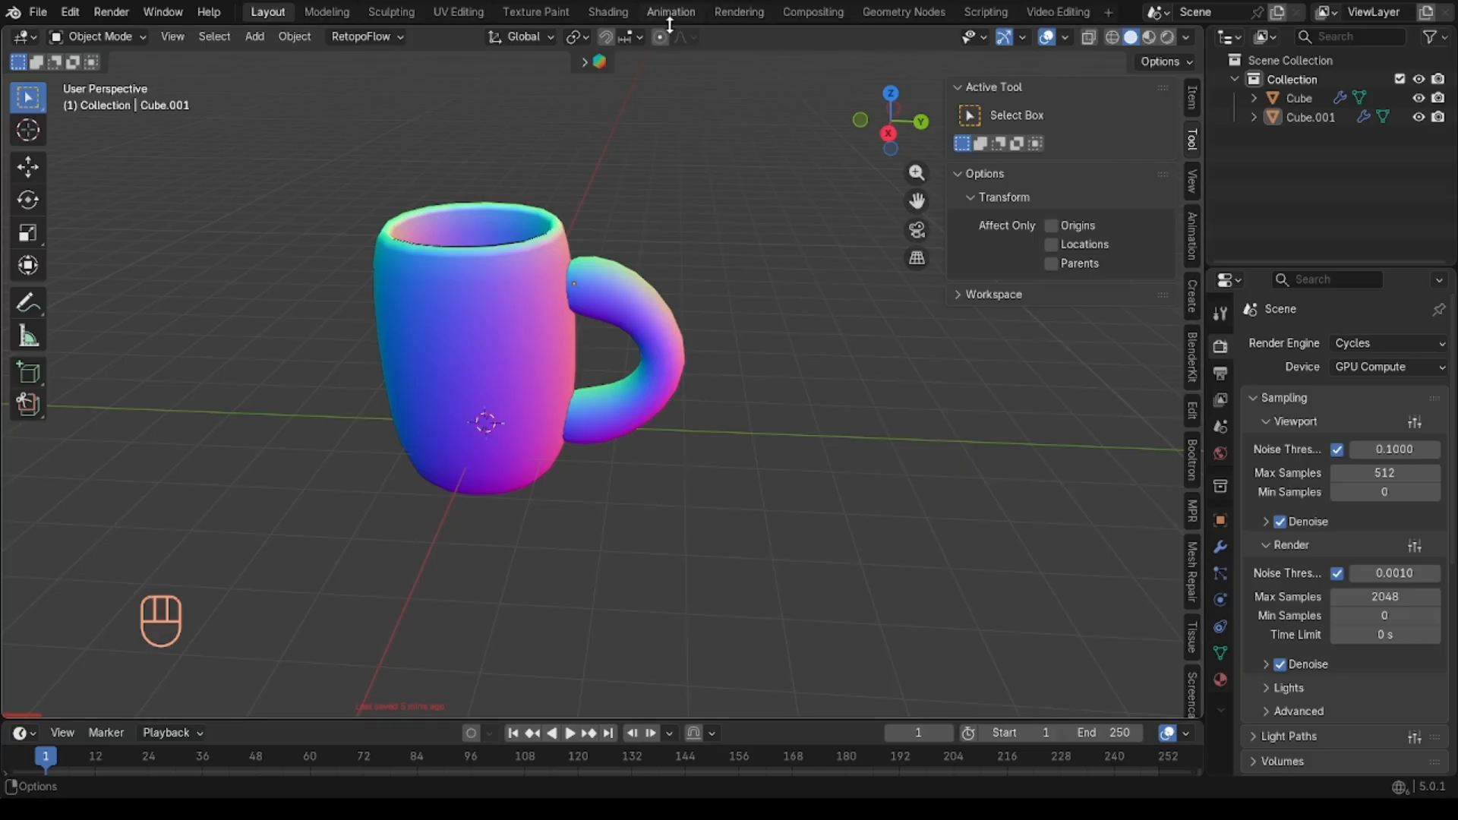
Step: Examine the mug in the Shading workspace's material preview and return to the Layout workspace
click(616, 14)
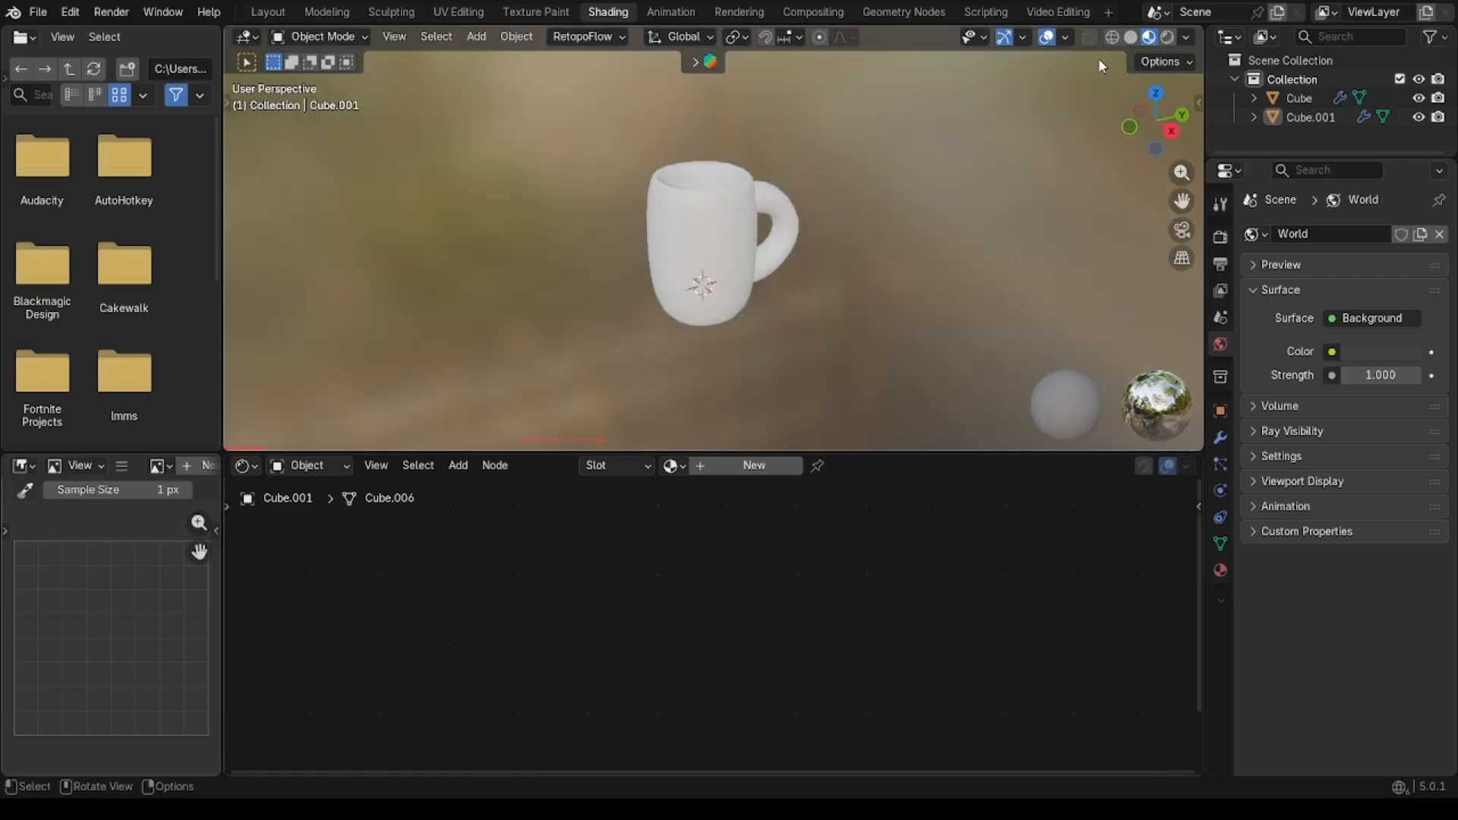
middle_drag(842, 180, 873, 182)
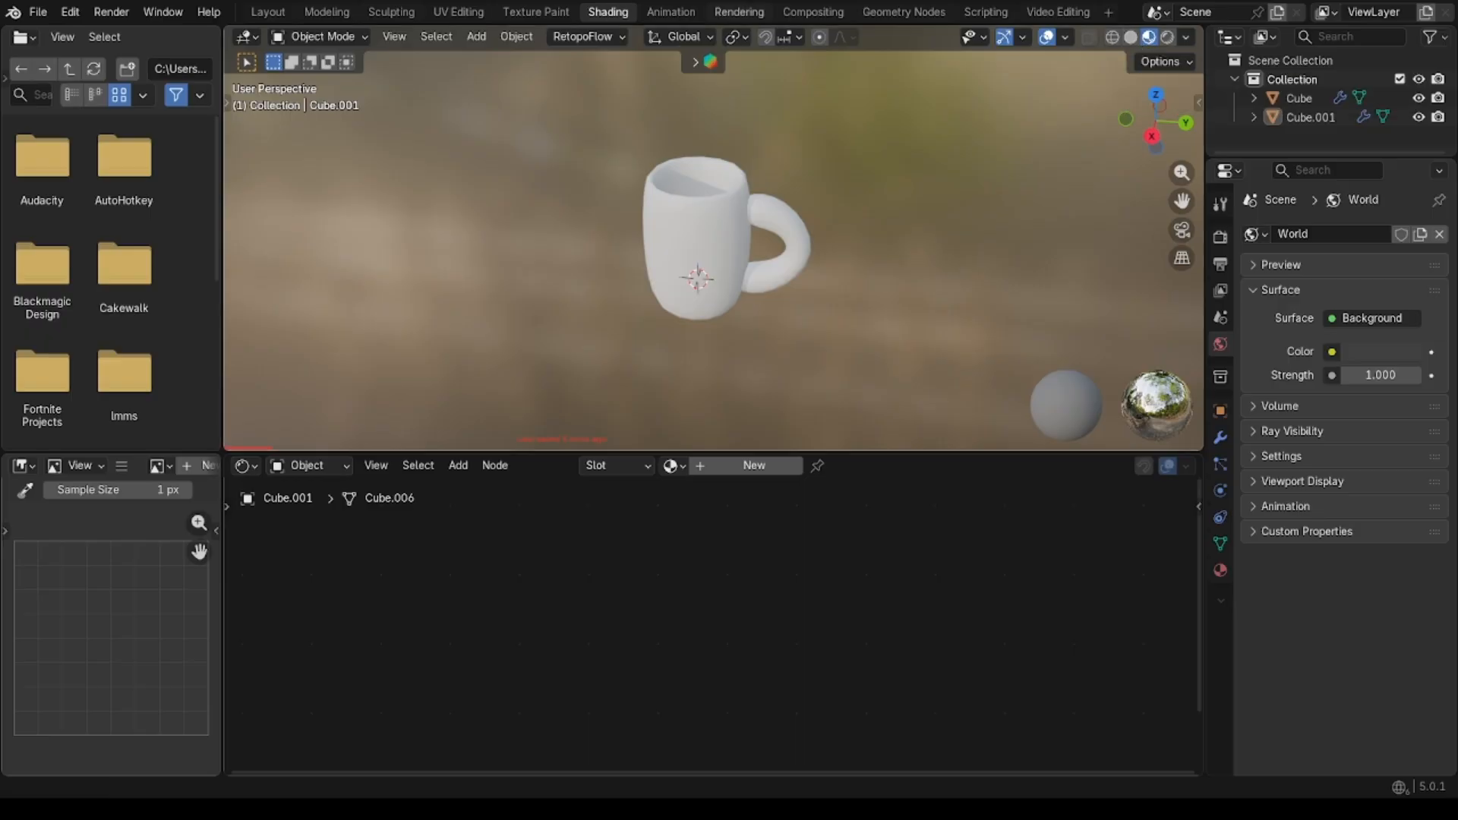
click(268, 13)
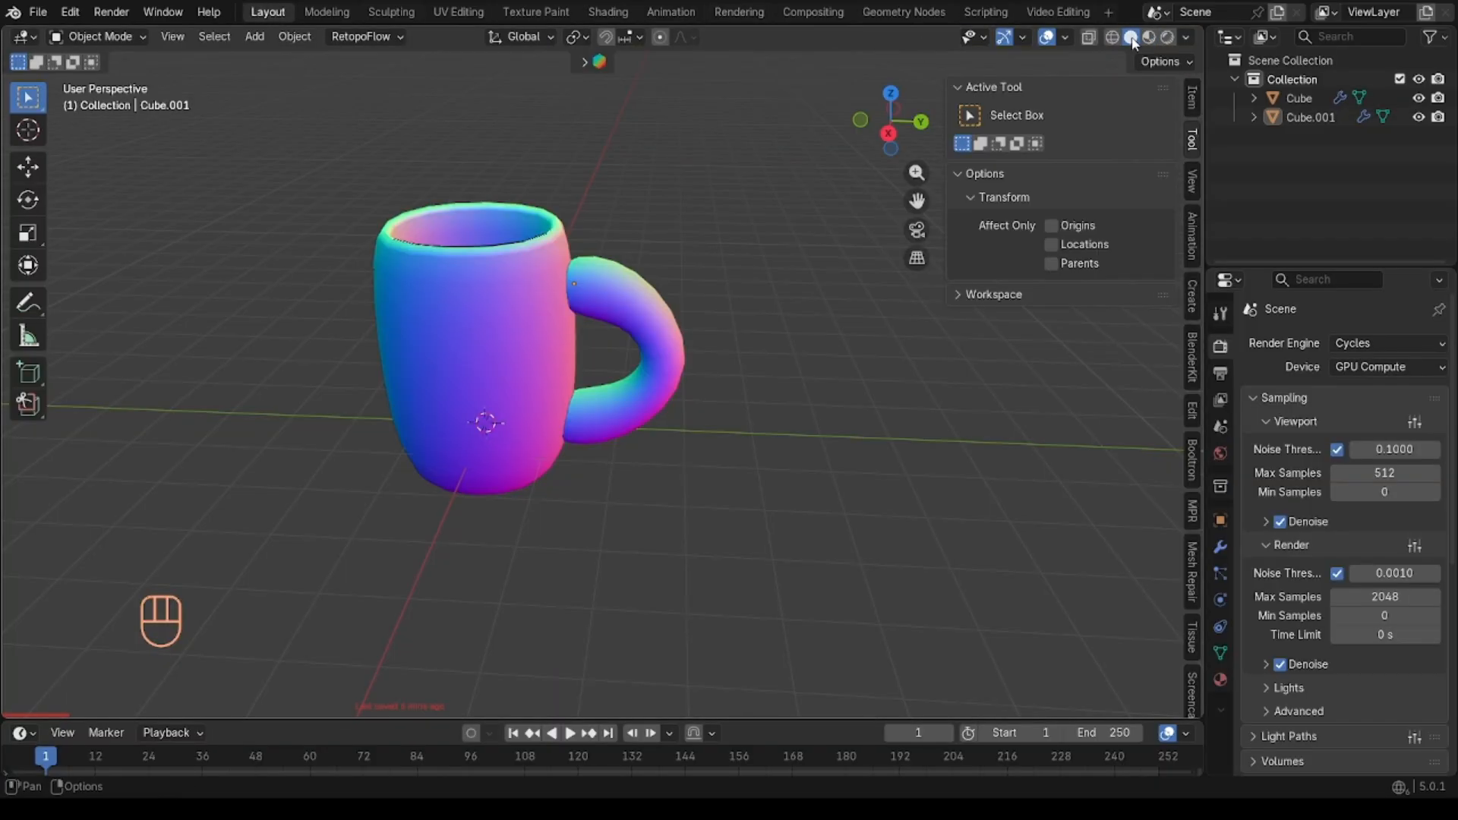
Step: Open the Shading workspace and create a new material for the mug's handle
click(612, 12)
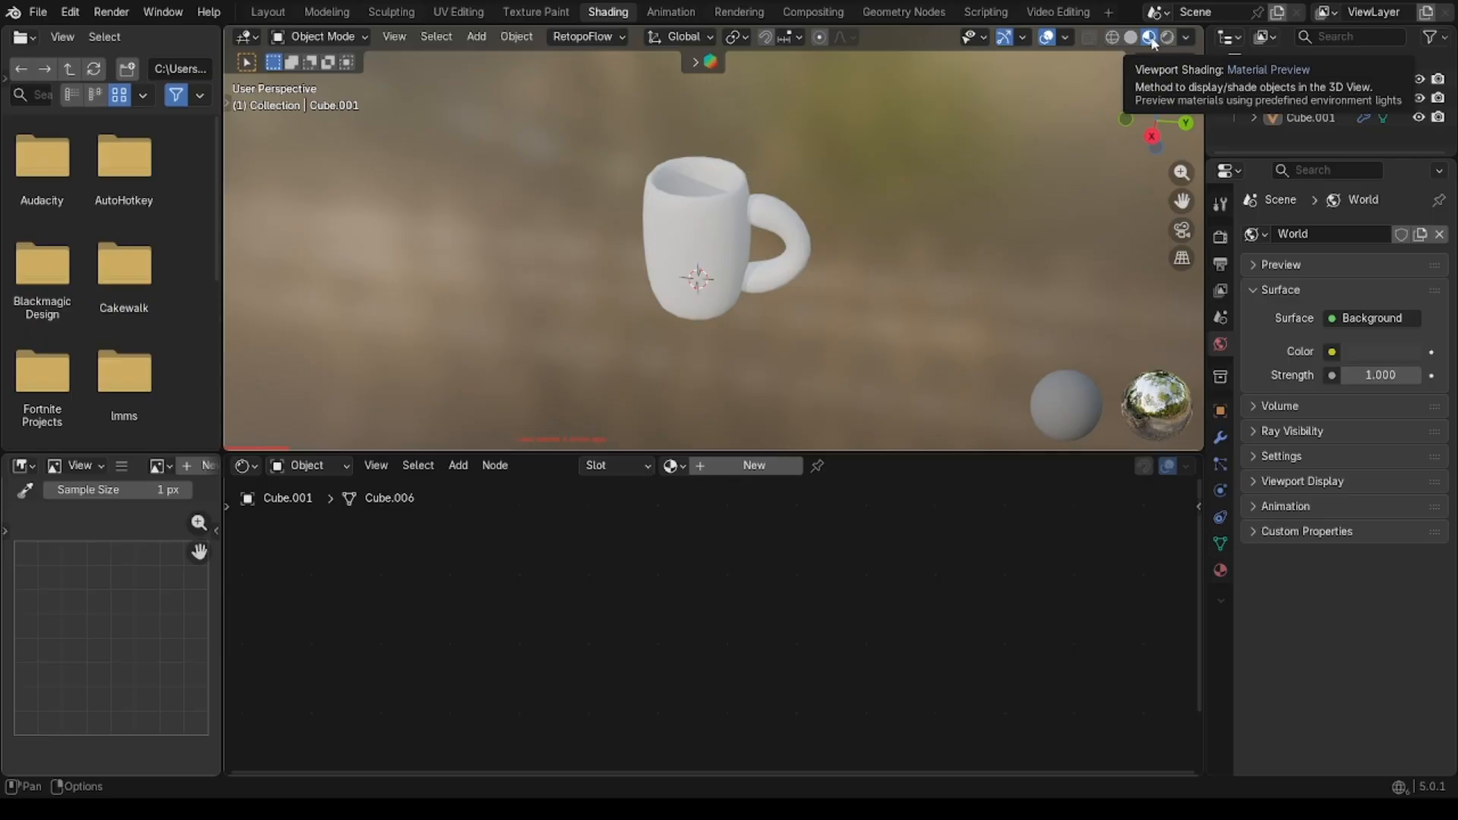
middle_drag(792, 194, 703, 218)
scroll(793, 193, up, 5)
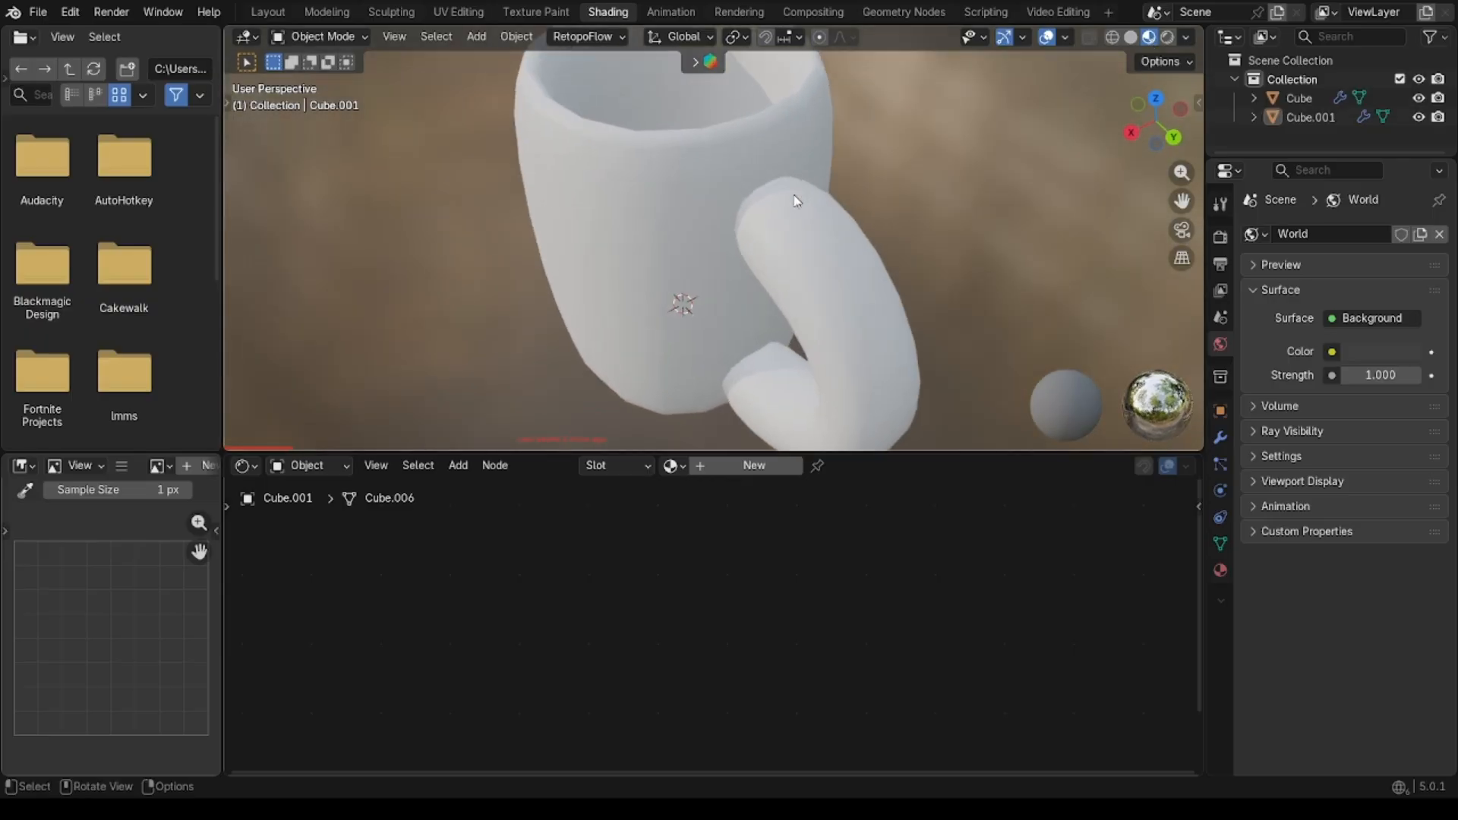
scroll(795, 201, down, 5)
middle_drag(807, 183, 703, 115)
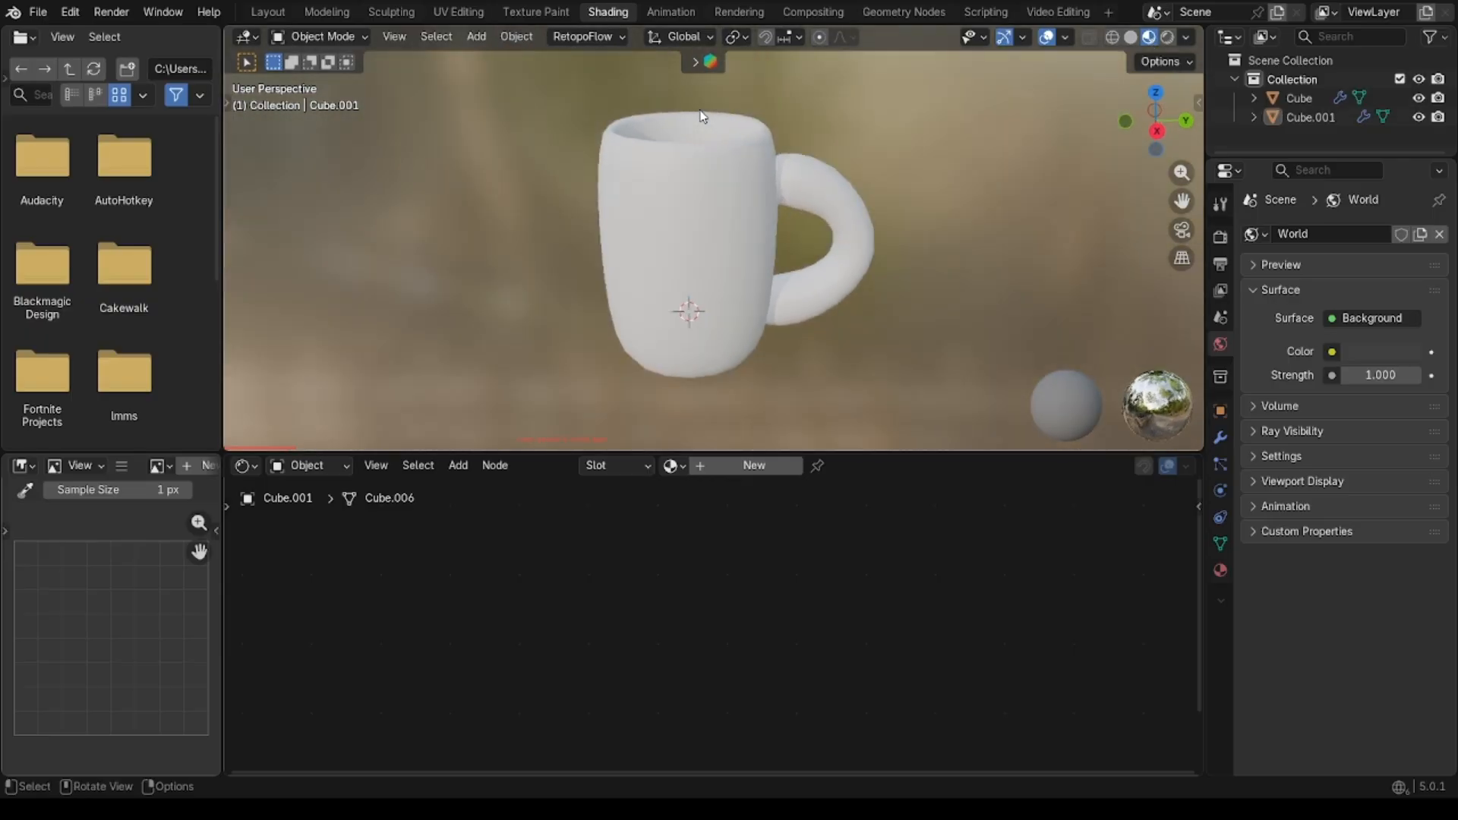
scroll(702, 117, down, 4)
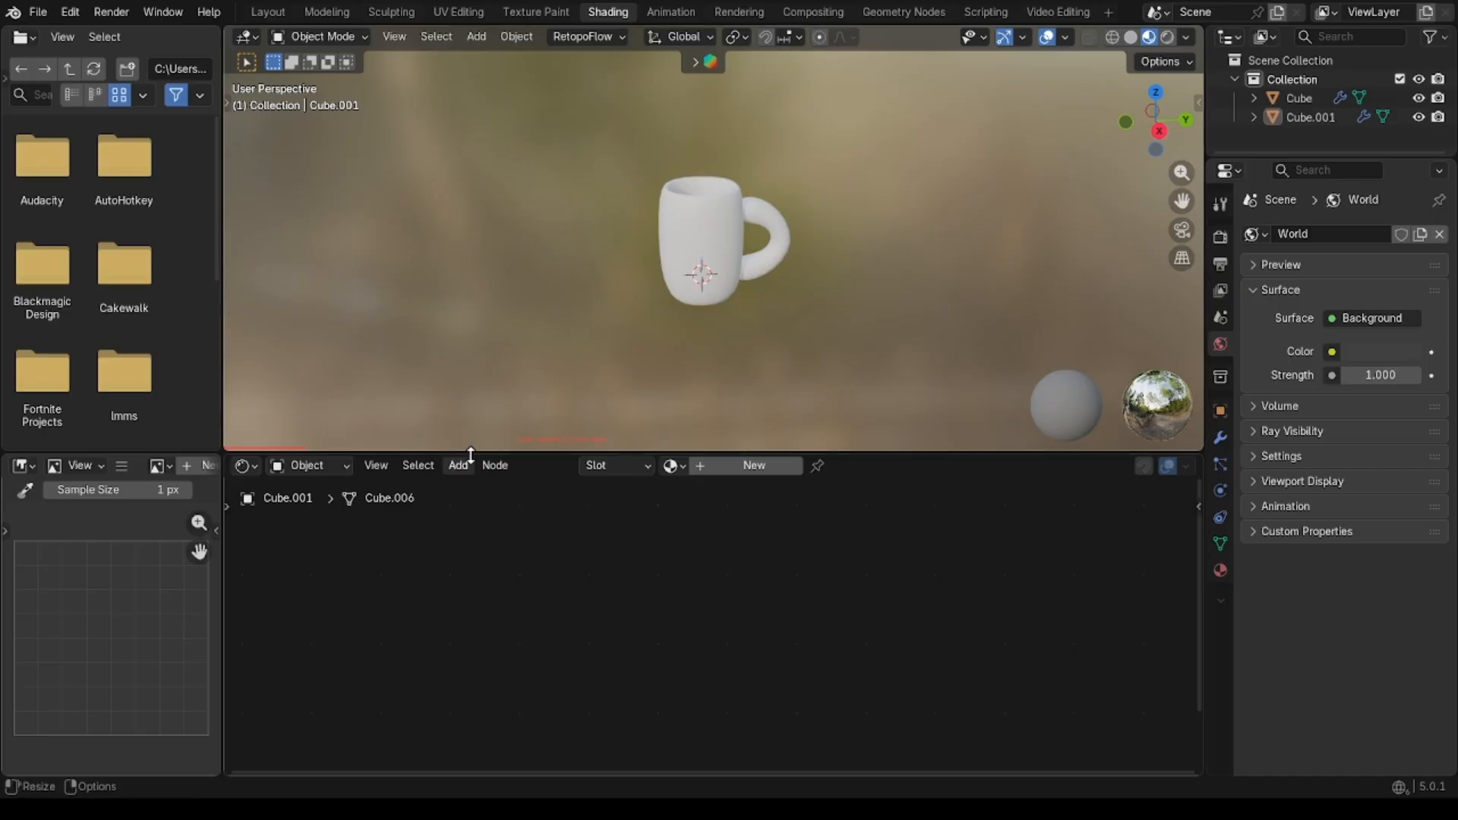
click(733, 465)
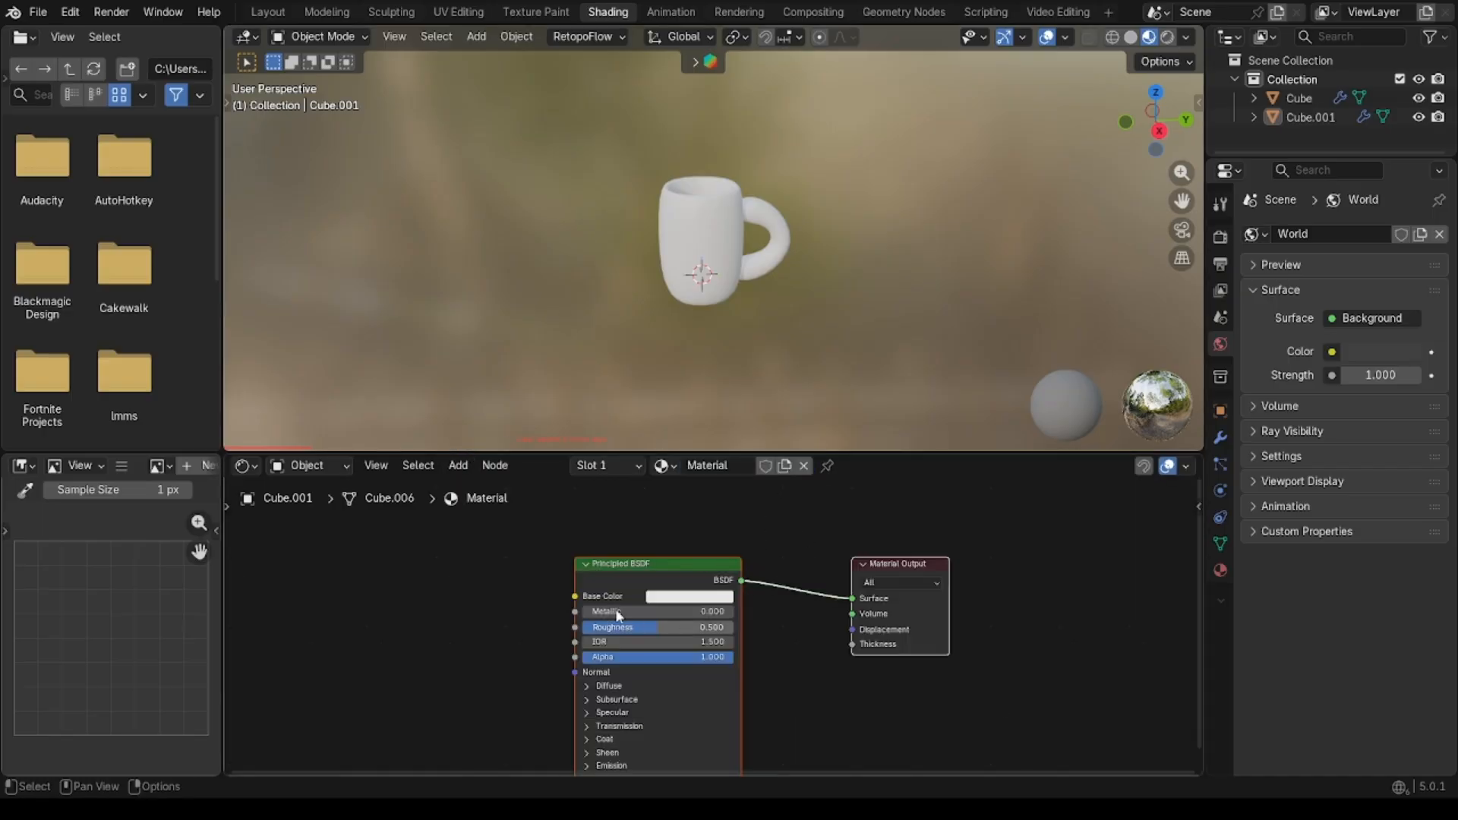
middle_drag(592, 642, 597, 608)
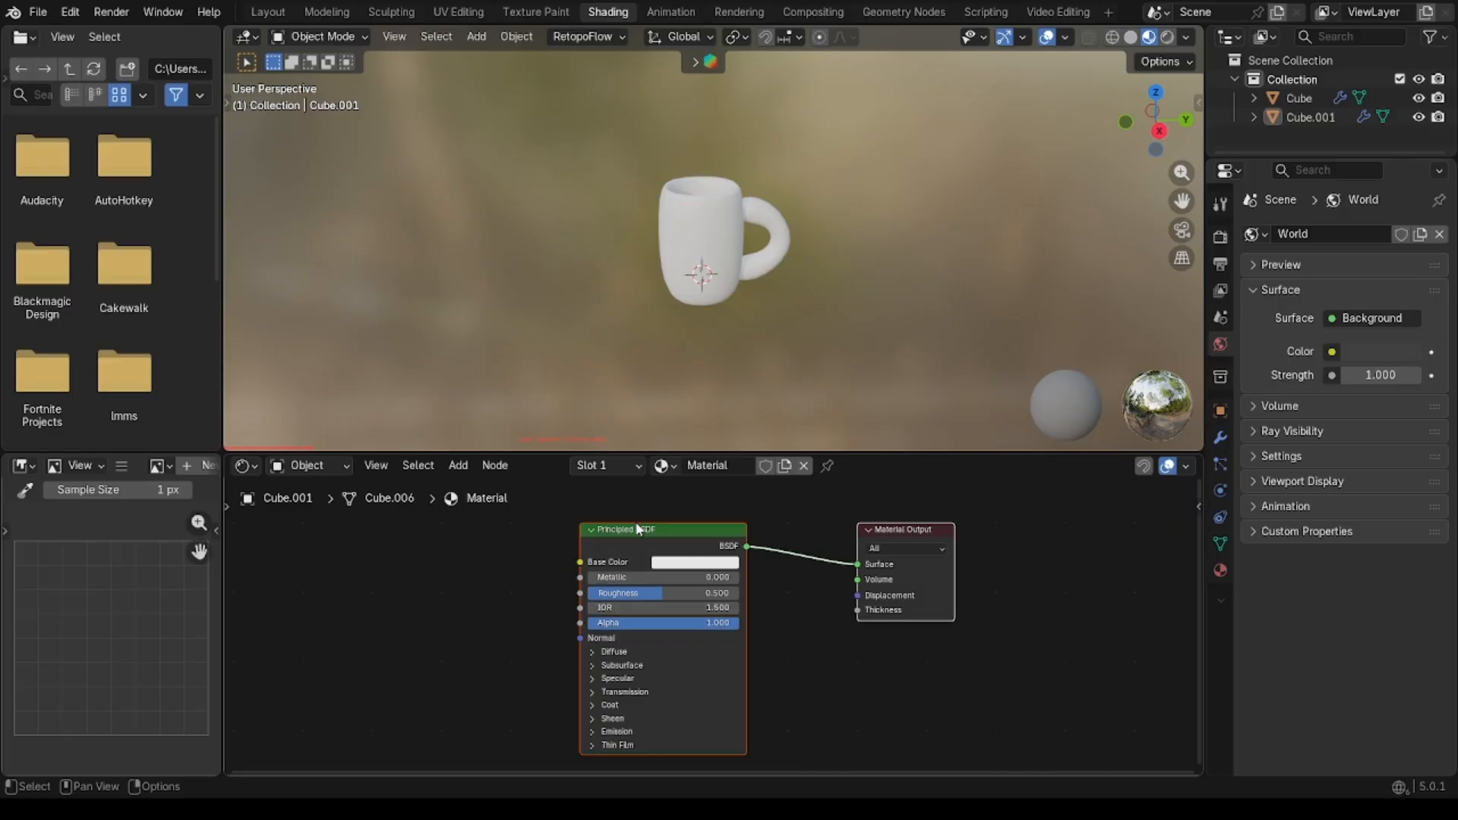
Step: Examine the Principled BSDF and Material Output nodes of the handle's material, including the base color and surface settings
click(880, 526)
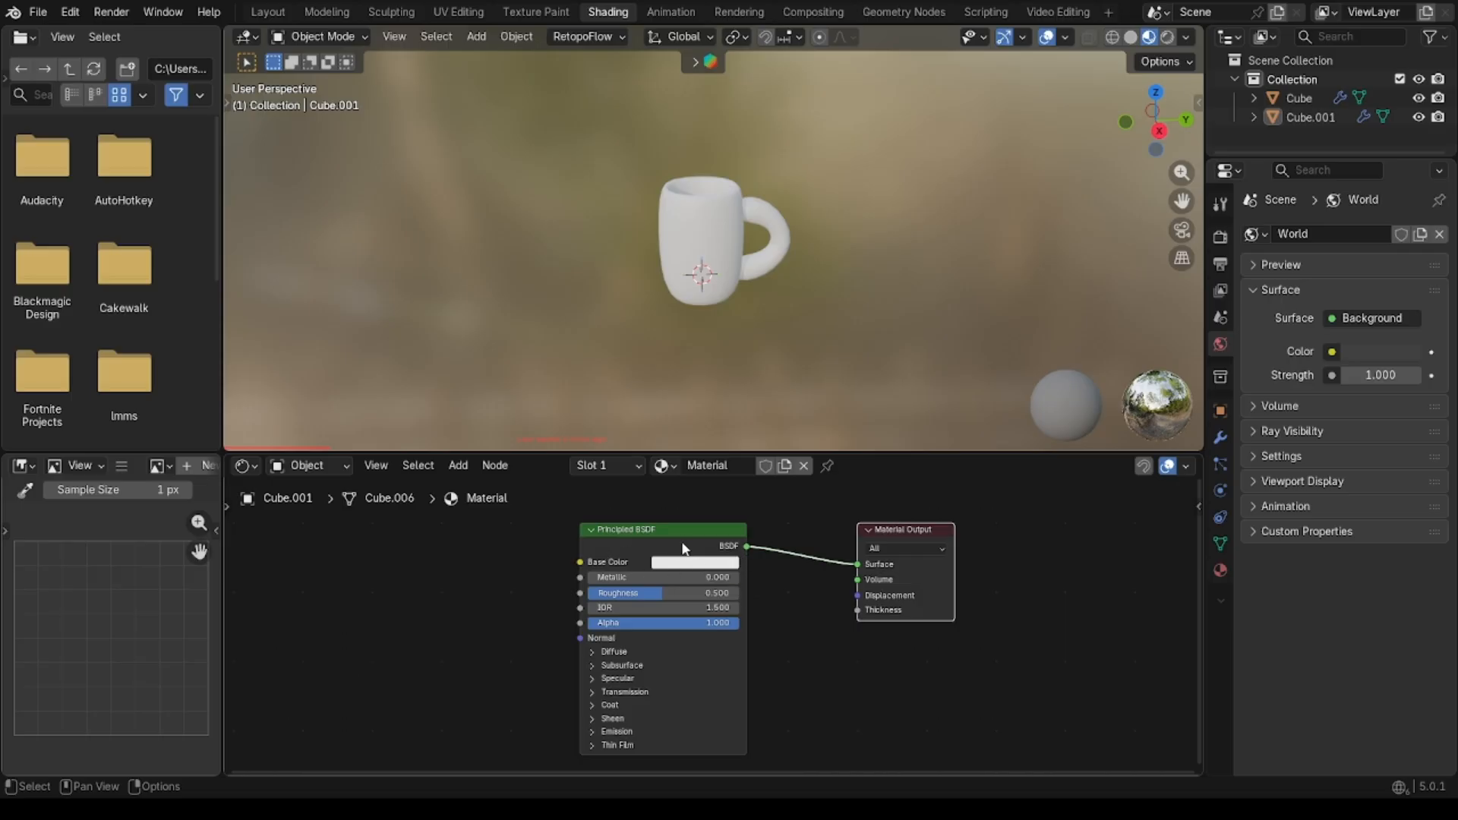
click(601, 530)
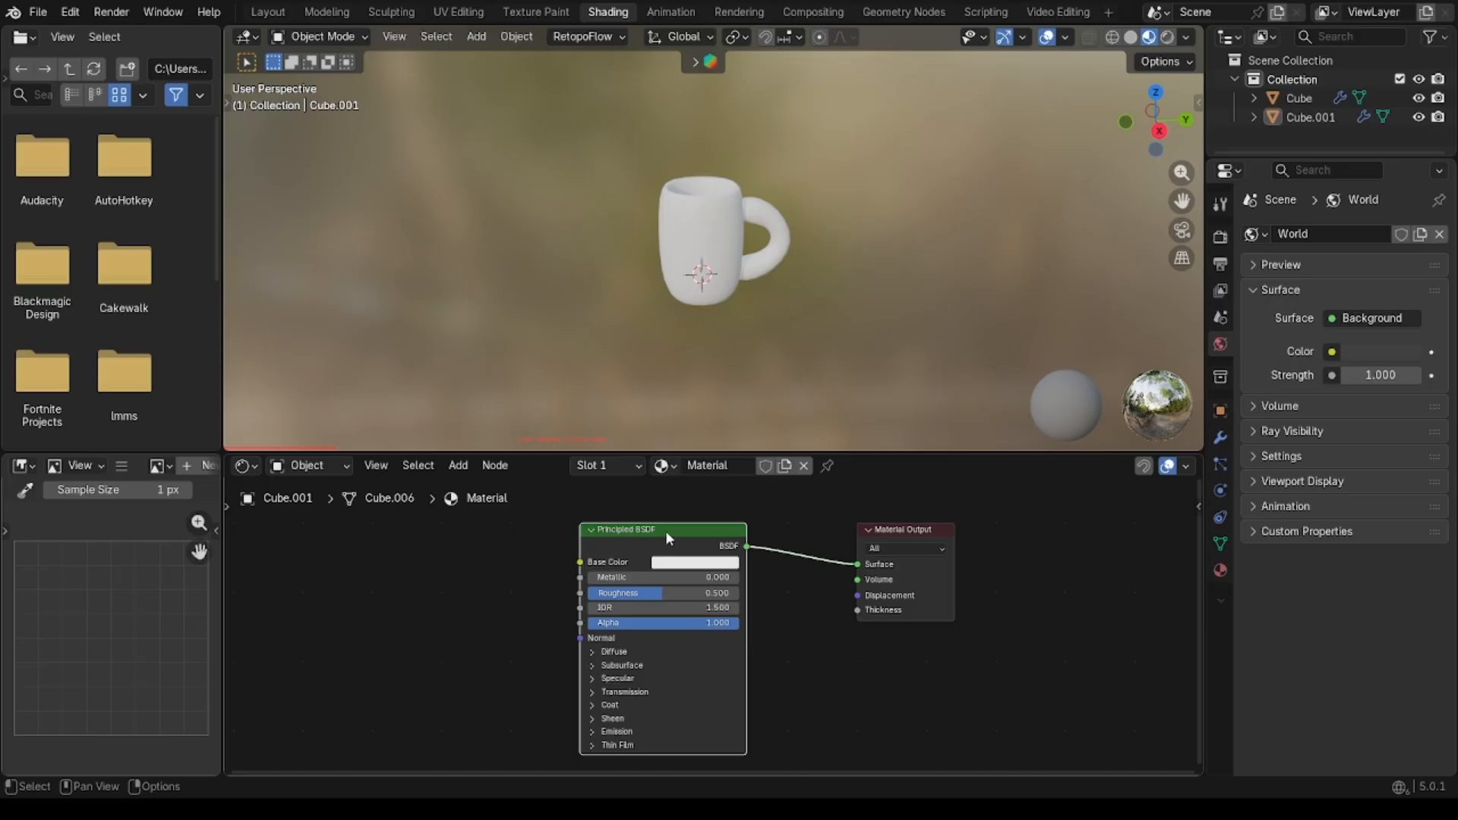
middle_drag(743, 365, 678, 113)
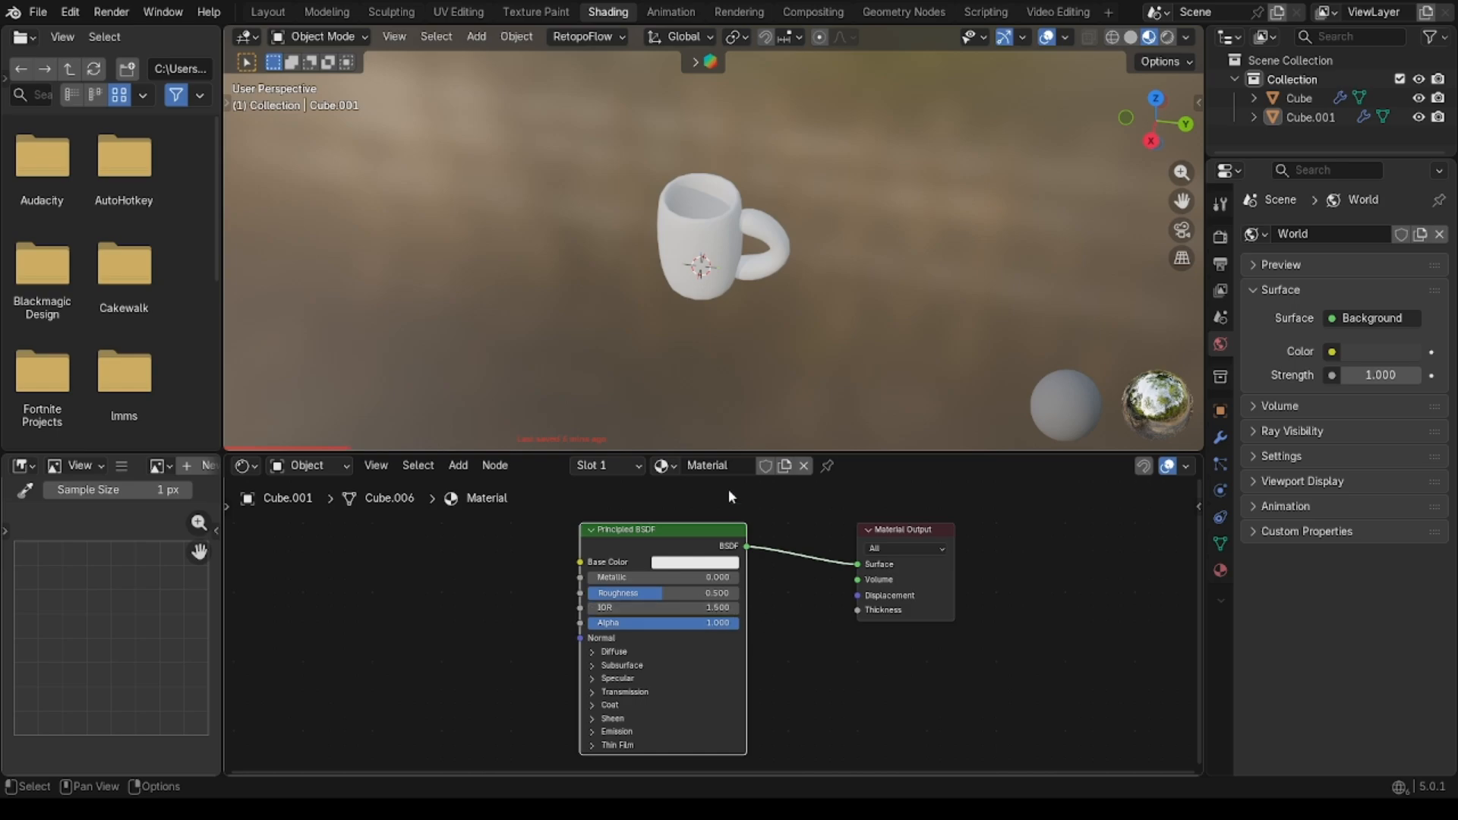
middle_drag(647, 643, 681, 616)
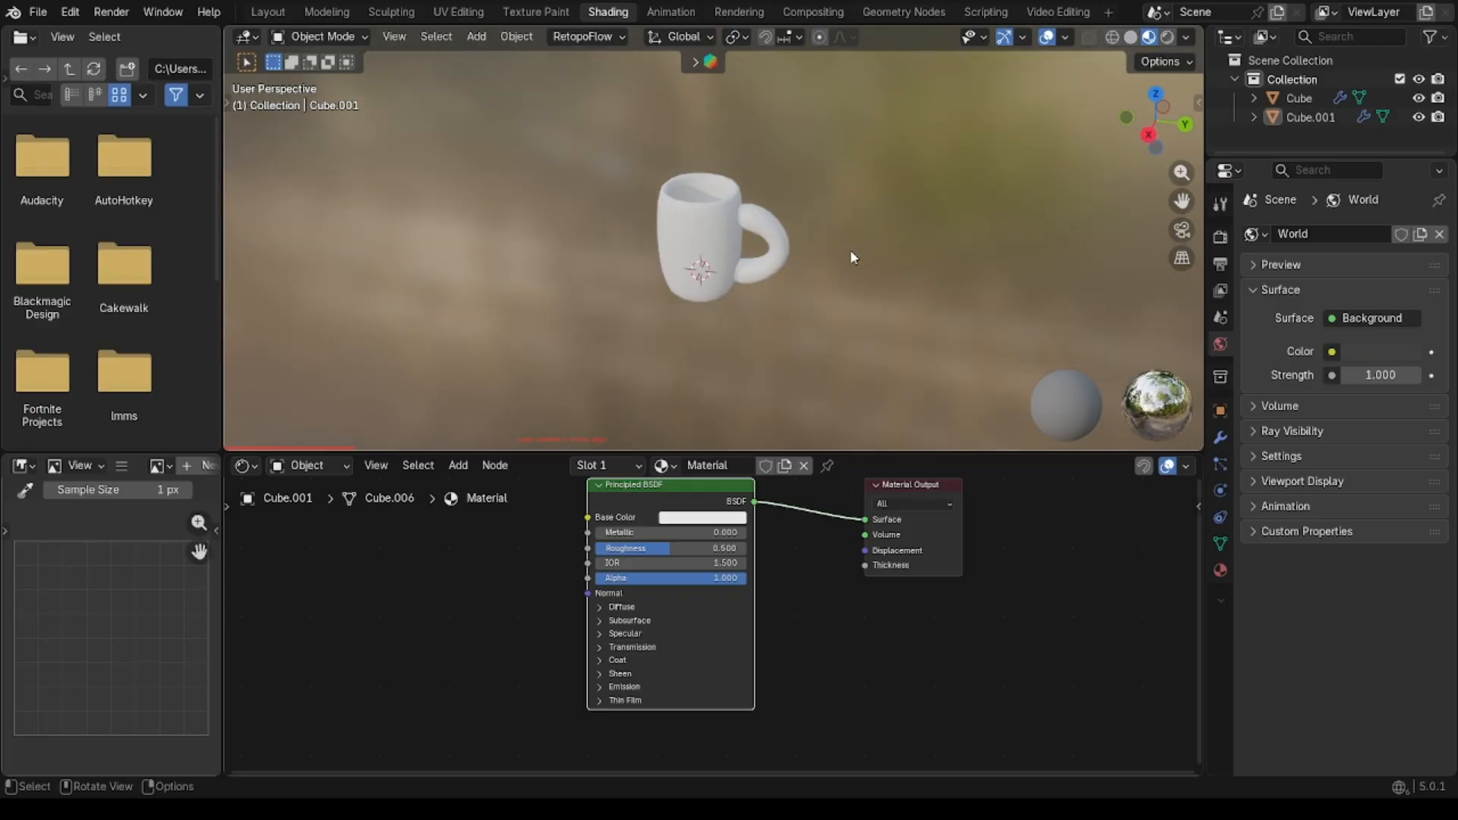
scroll(654, 550, up, 4)
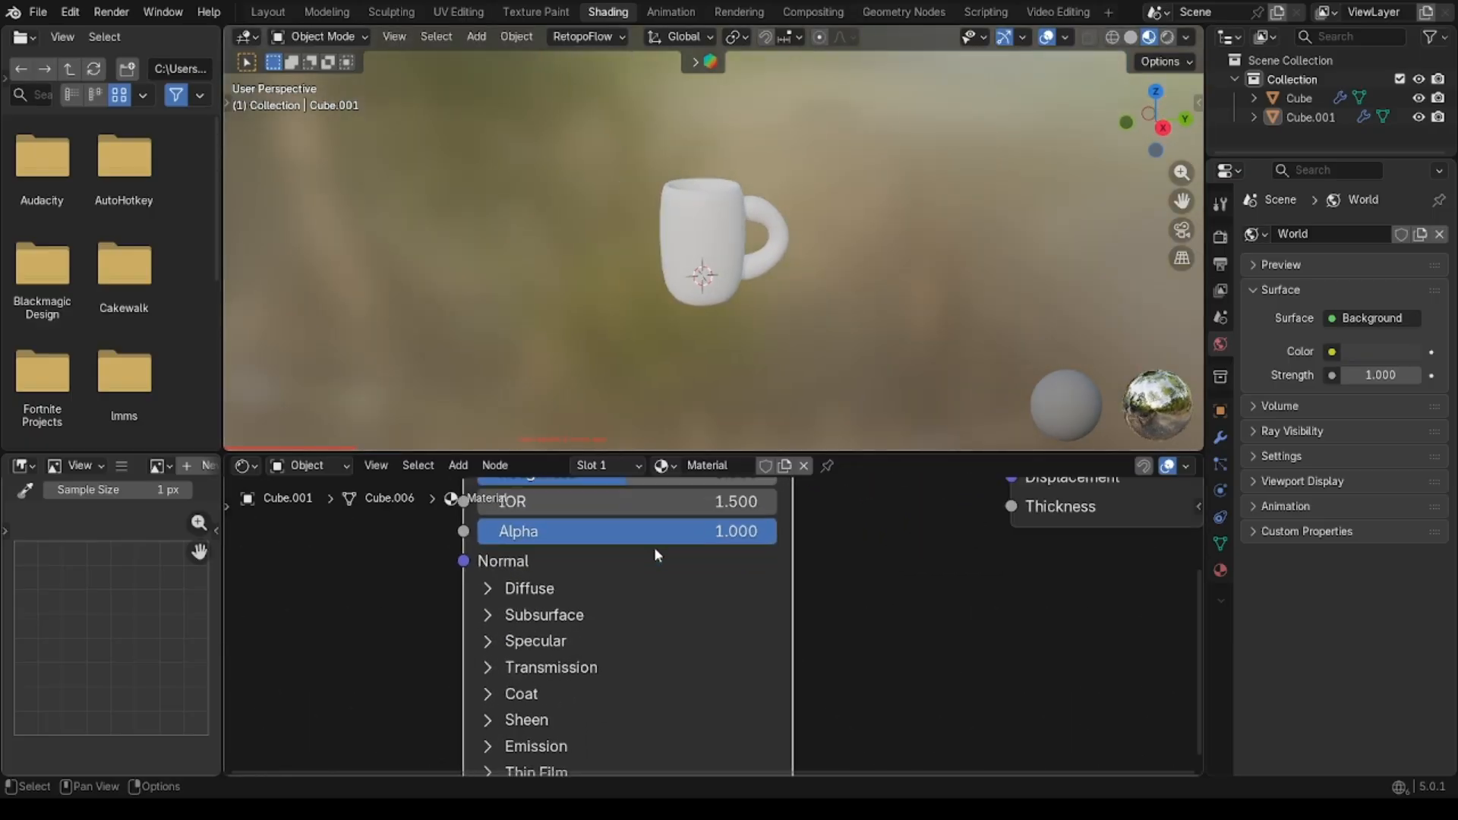
shift+scroll(654, 547, up, 5)
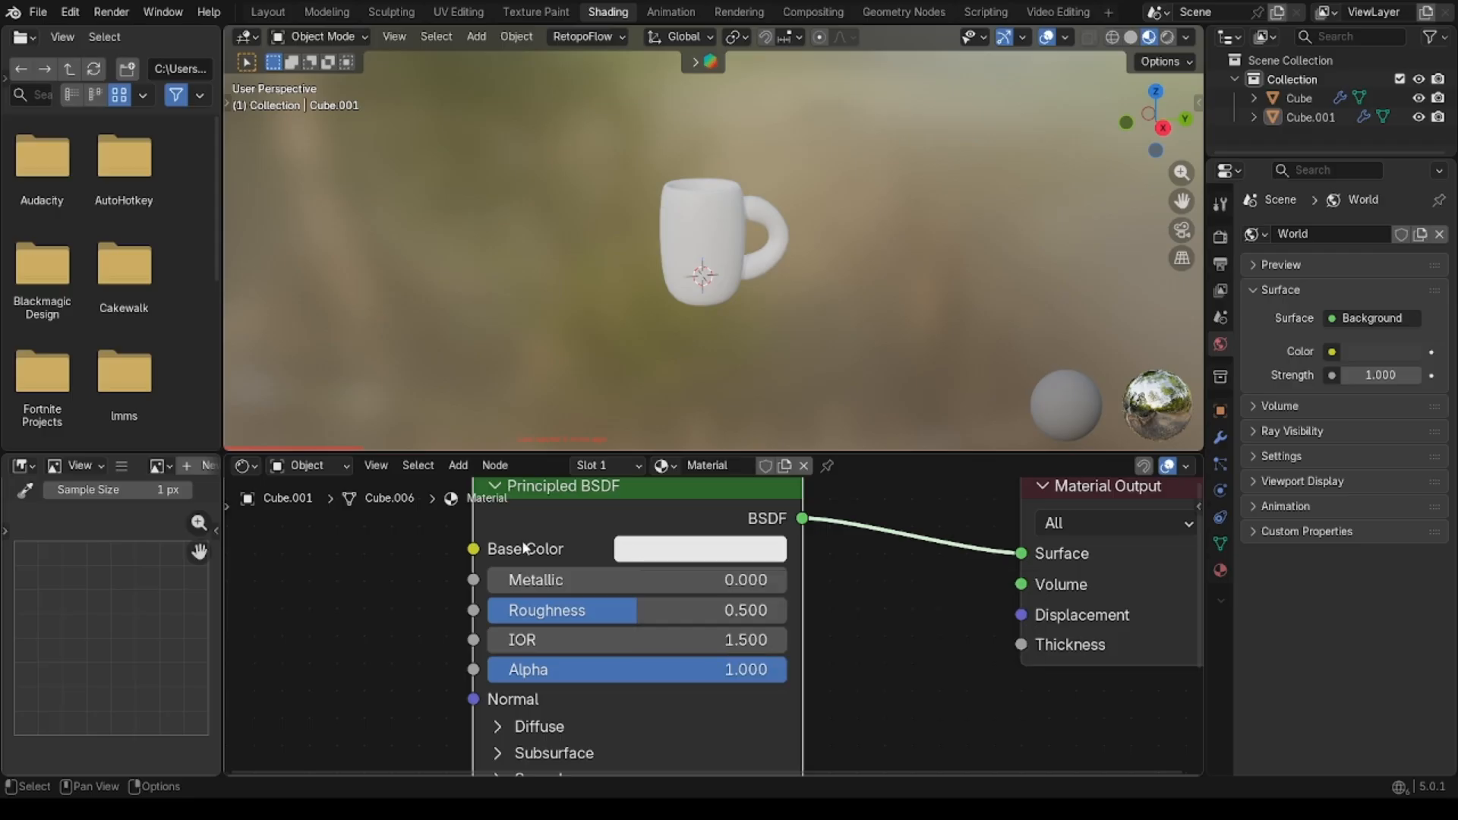
drag(489, 544, 546, 552)
click(578, 526)
middle_drag(562, 600, 563, 581)
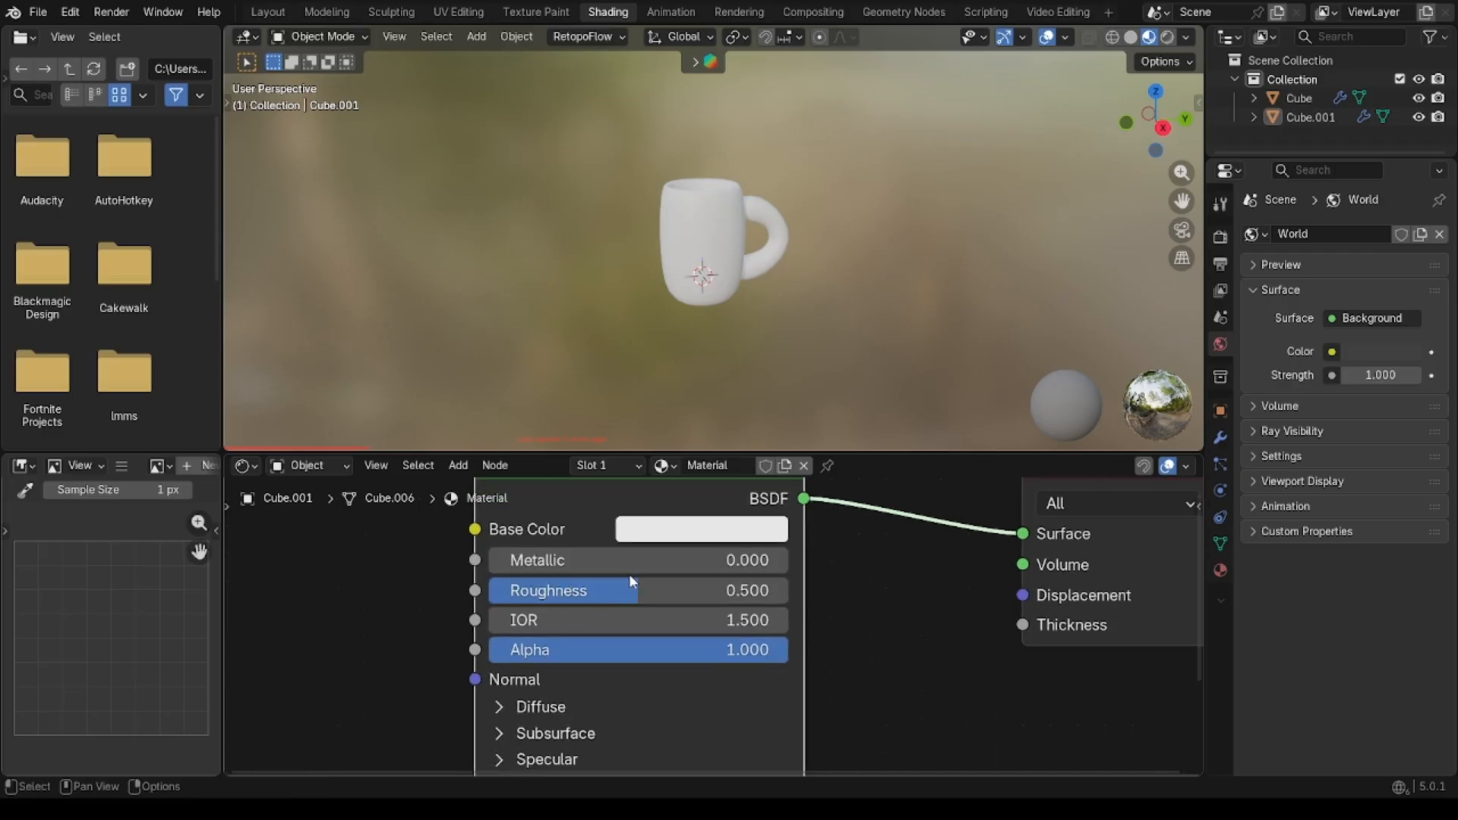
Step: Set the Principled BSDF's roughness to 0 and its IOR to 1.333
drag(684, 598, 498, 597)
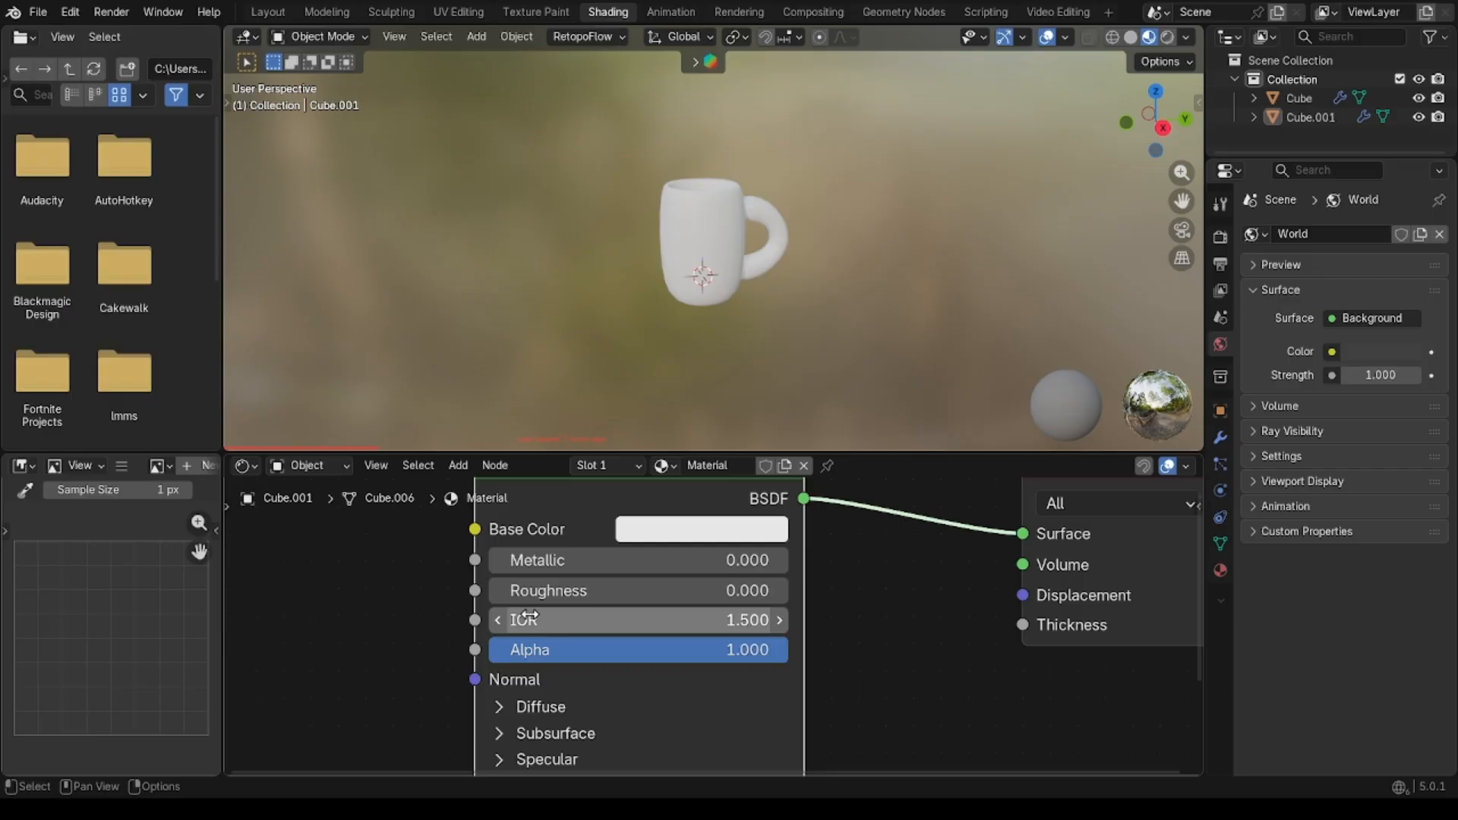
click(594, 626)
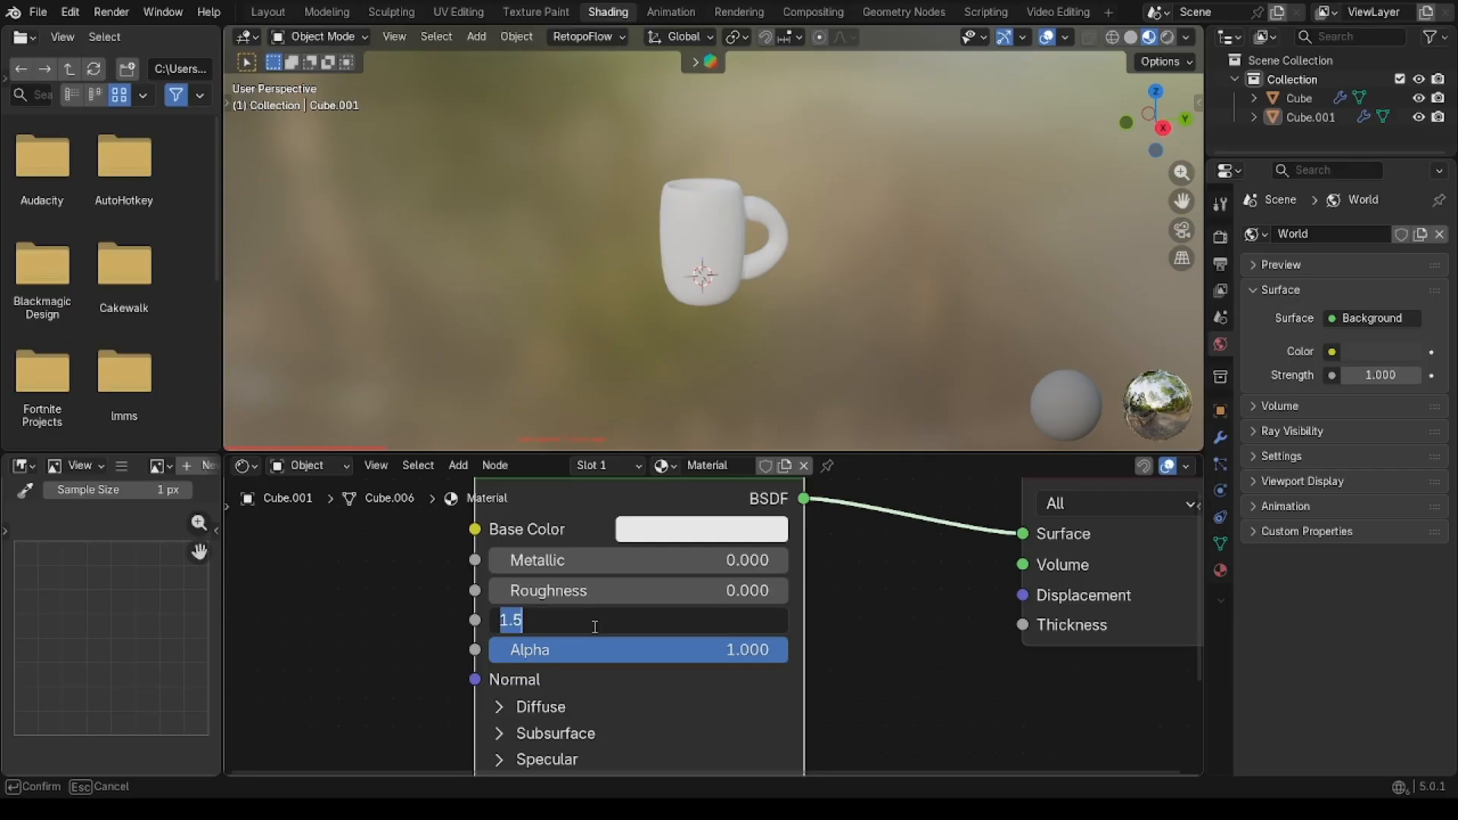
text(1.333)
key(Return)
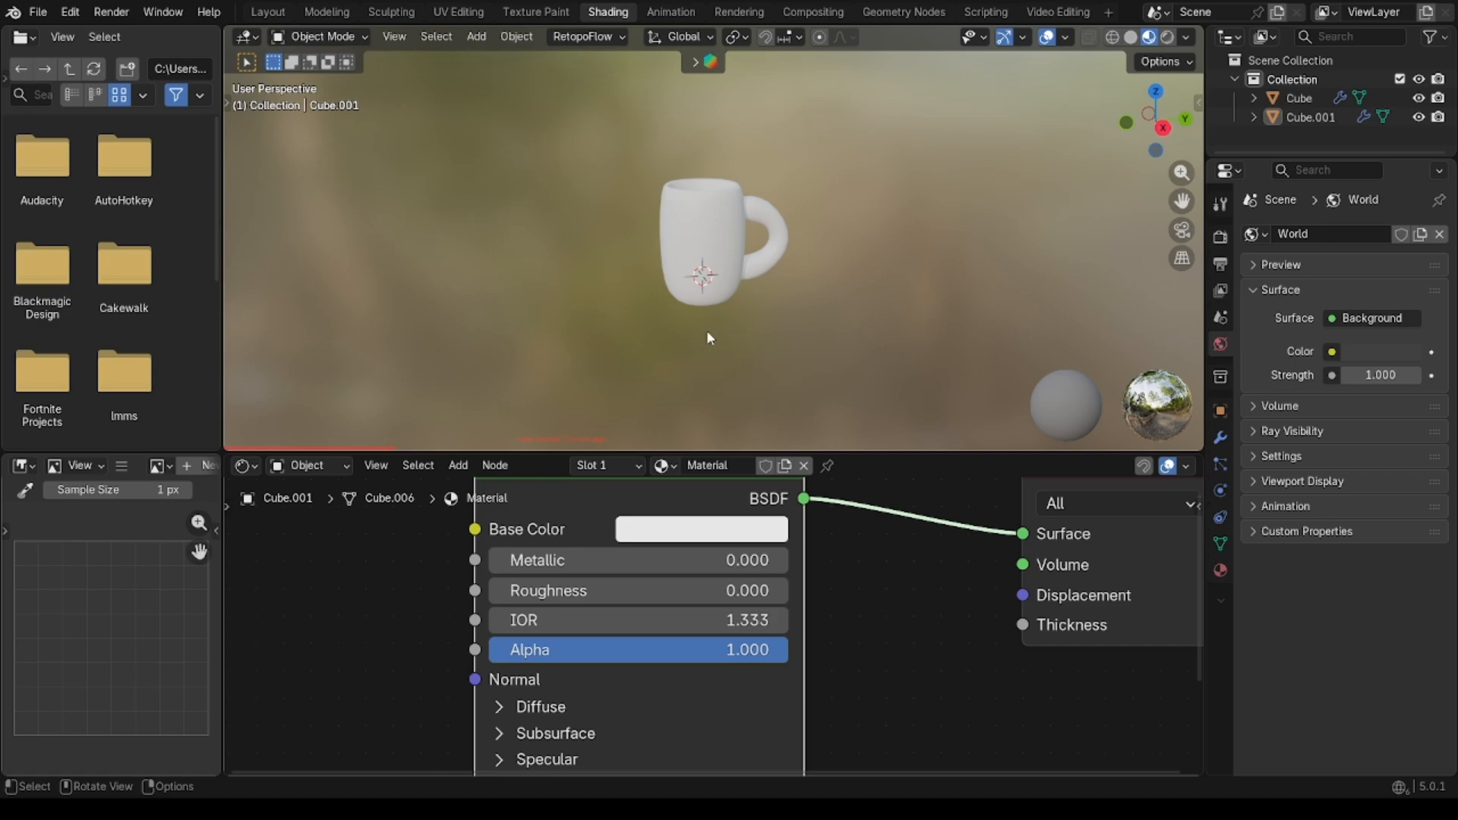
Step: Try to join the mug body and the handle into one object, and undo the join
scroll(708, 560, down, 4)
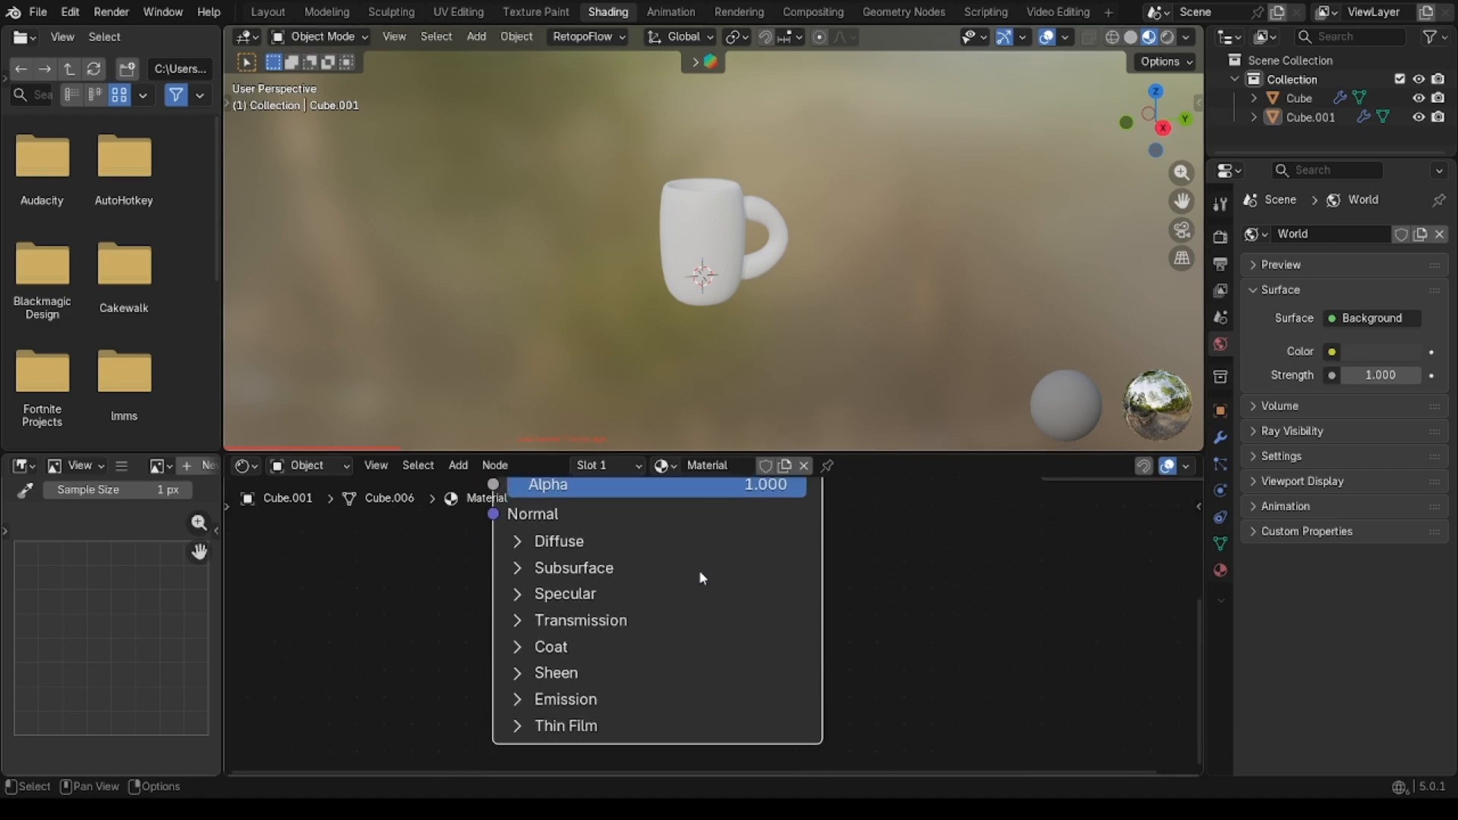
click(729, 286)
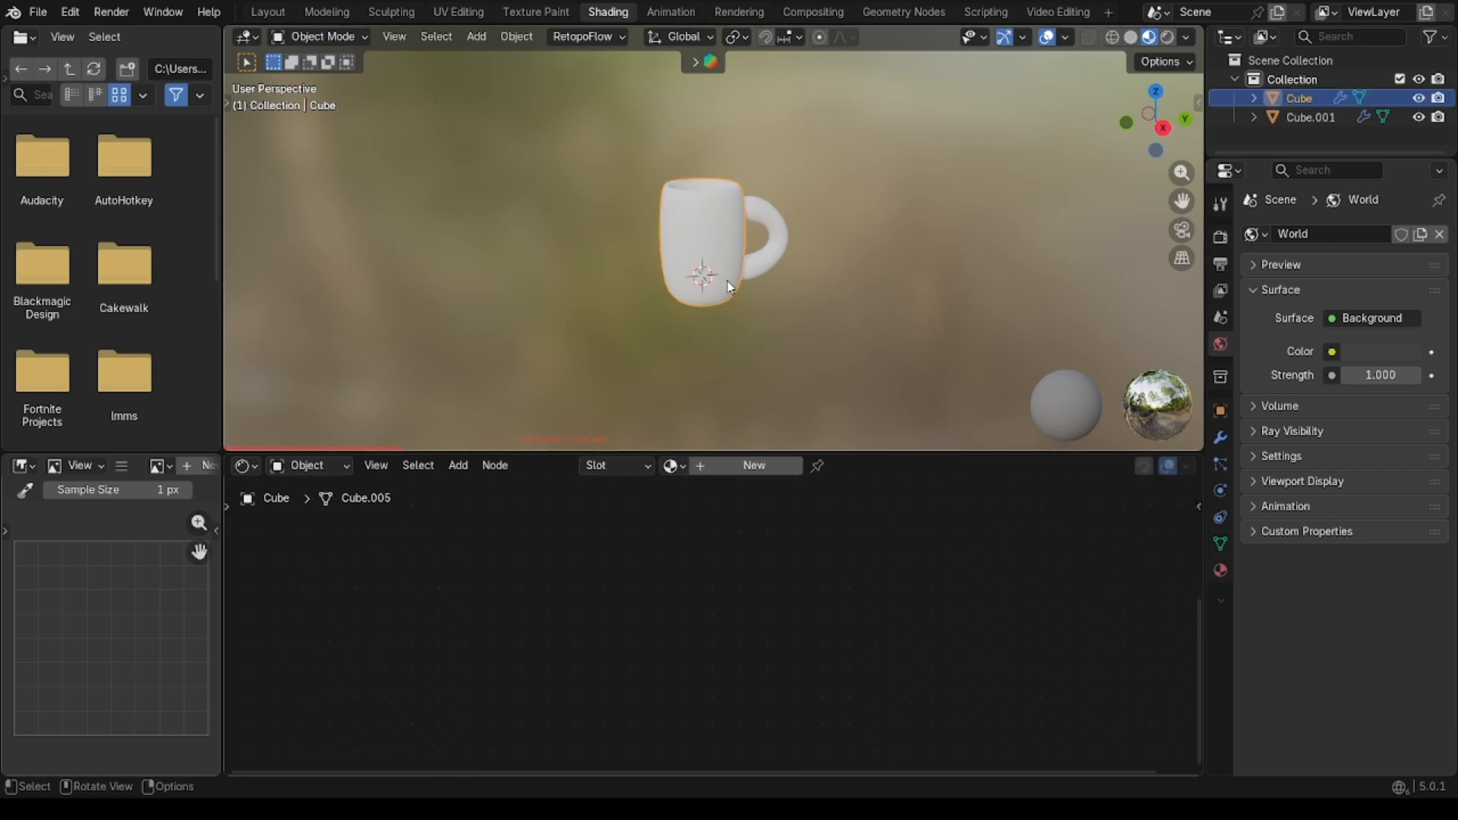
shift+click(771, 258)
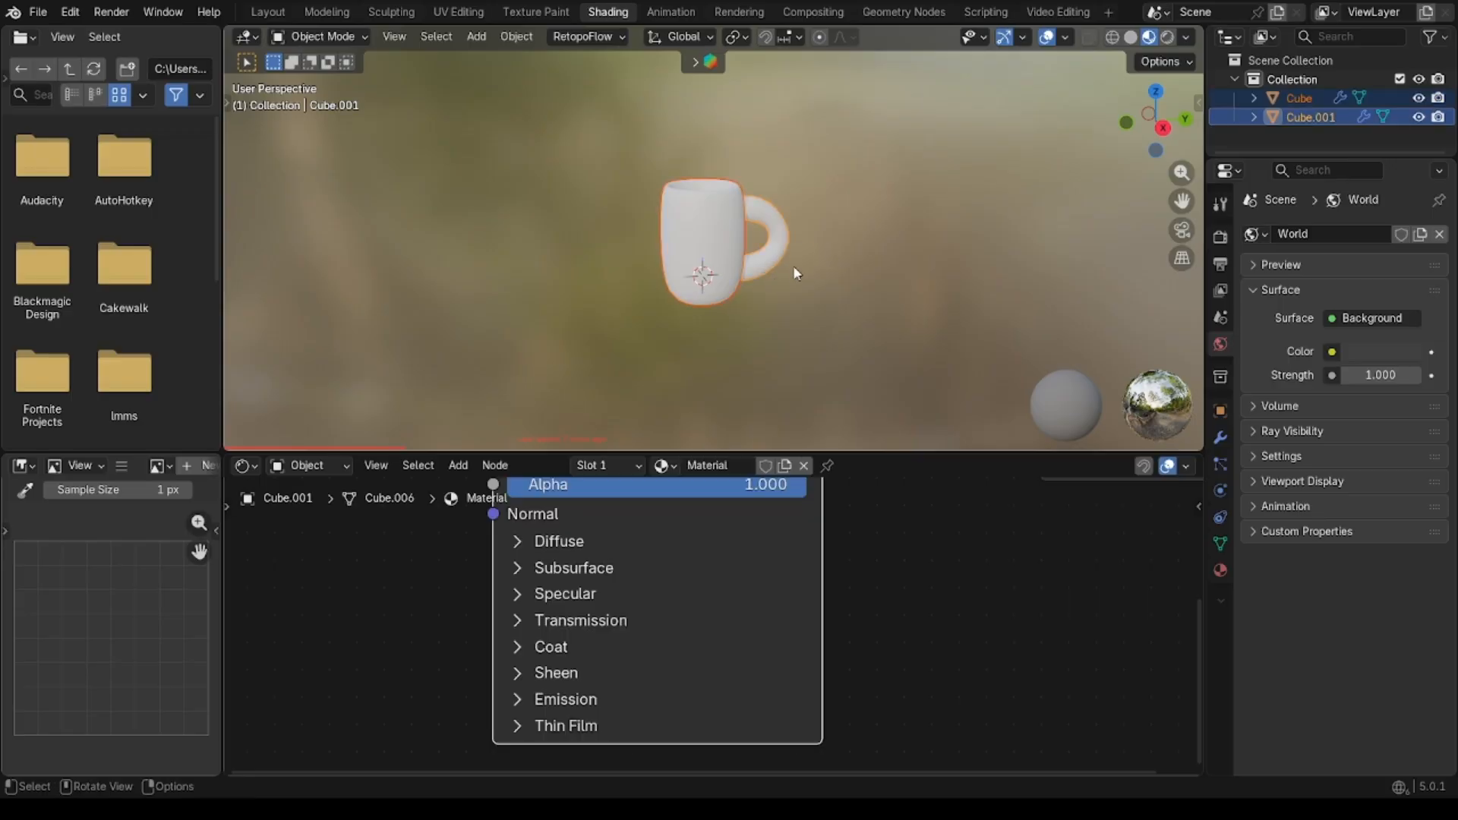
key(ctrl+j)
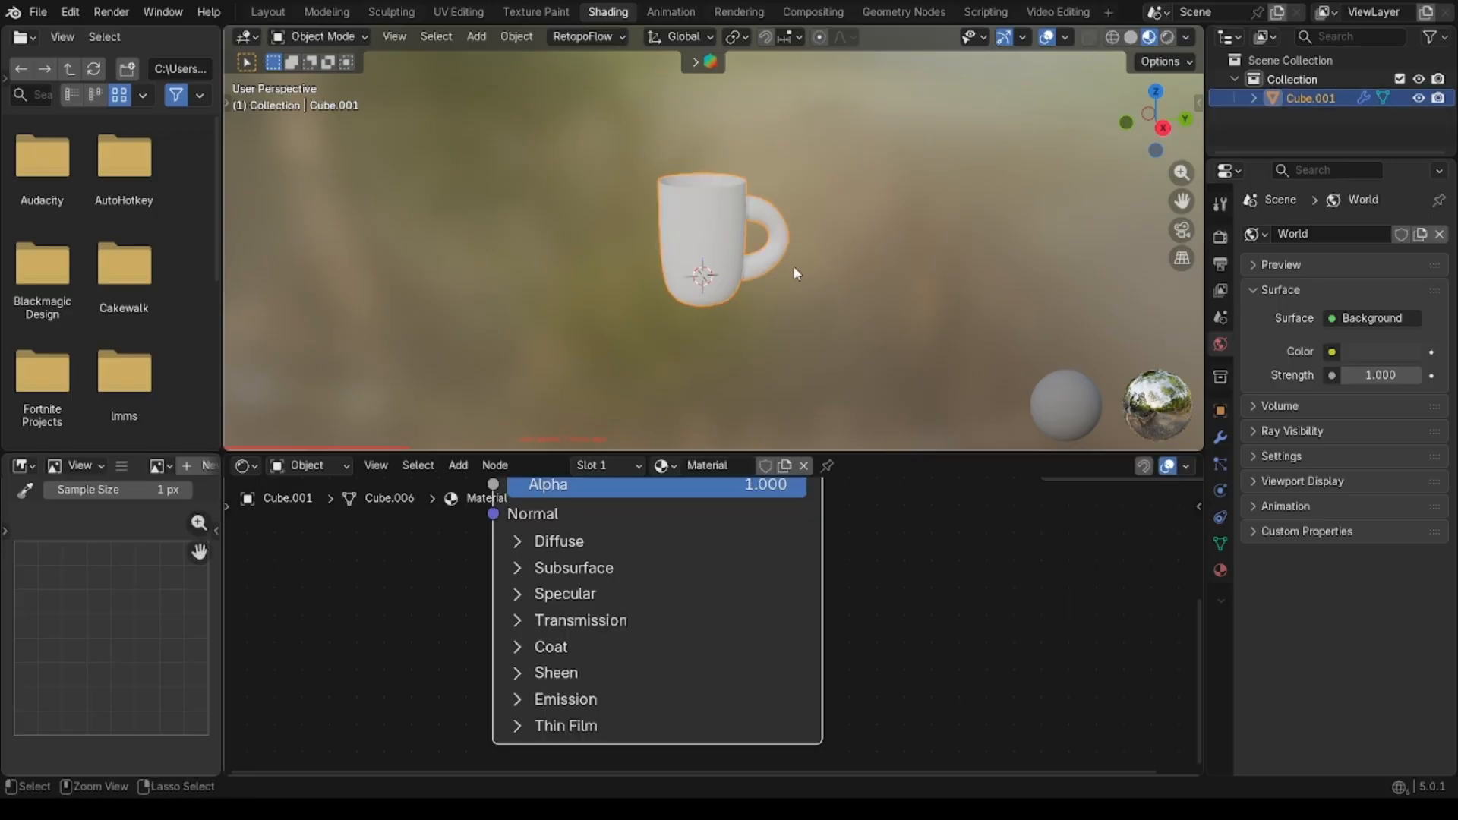
middle_drag(793, 274, 810, 188)
key(ctrl+z)
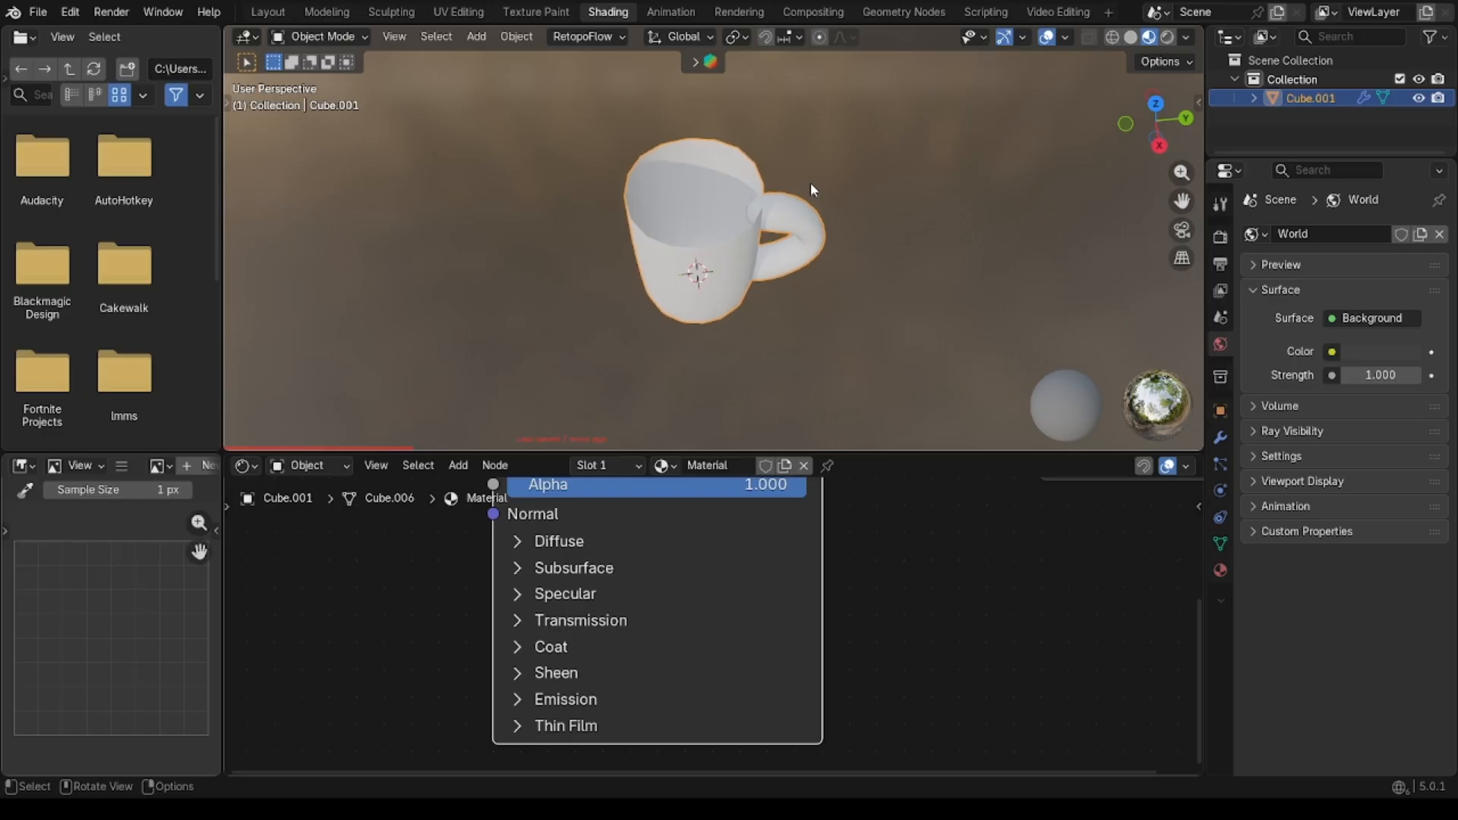
Step: Assign the handle's existing material to the mug body so both parts share it
click(726, 252)
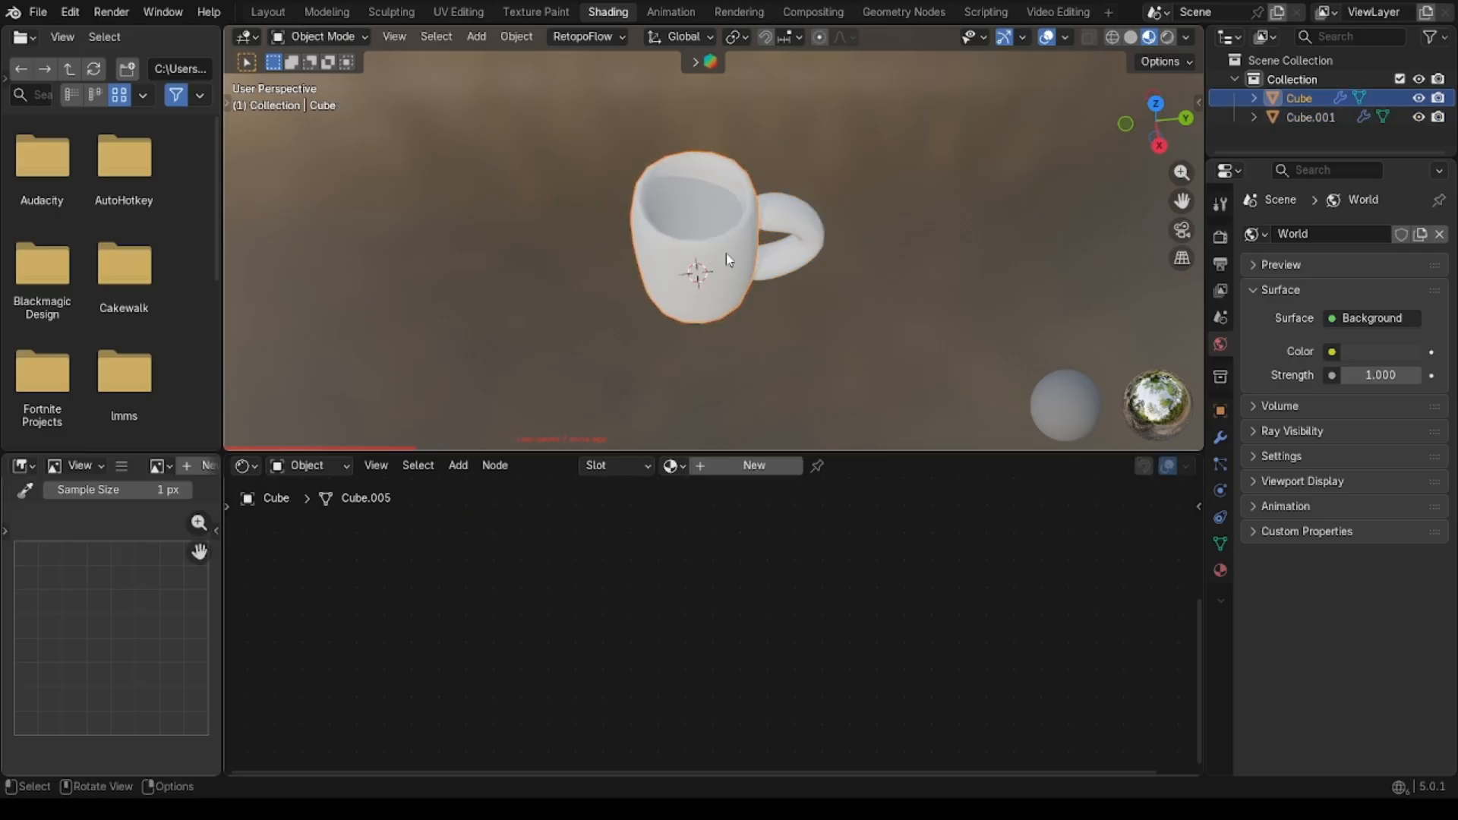
click(782, 226)
click(711, 234)
click(672, 466)
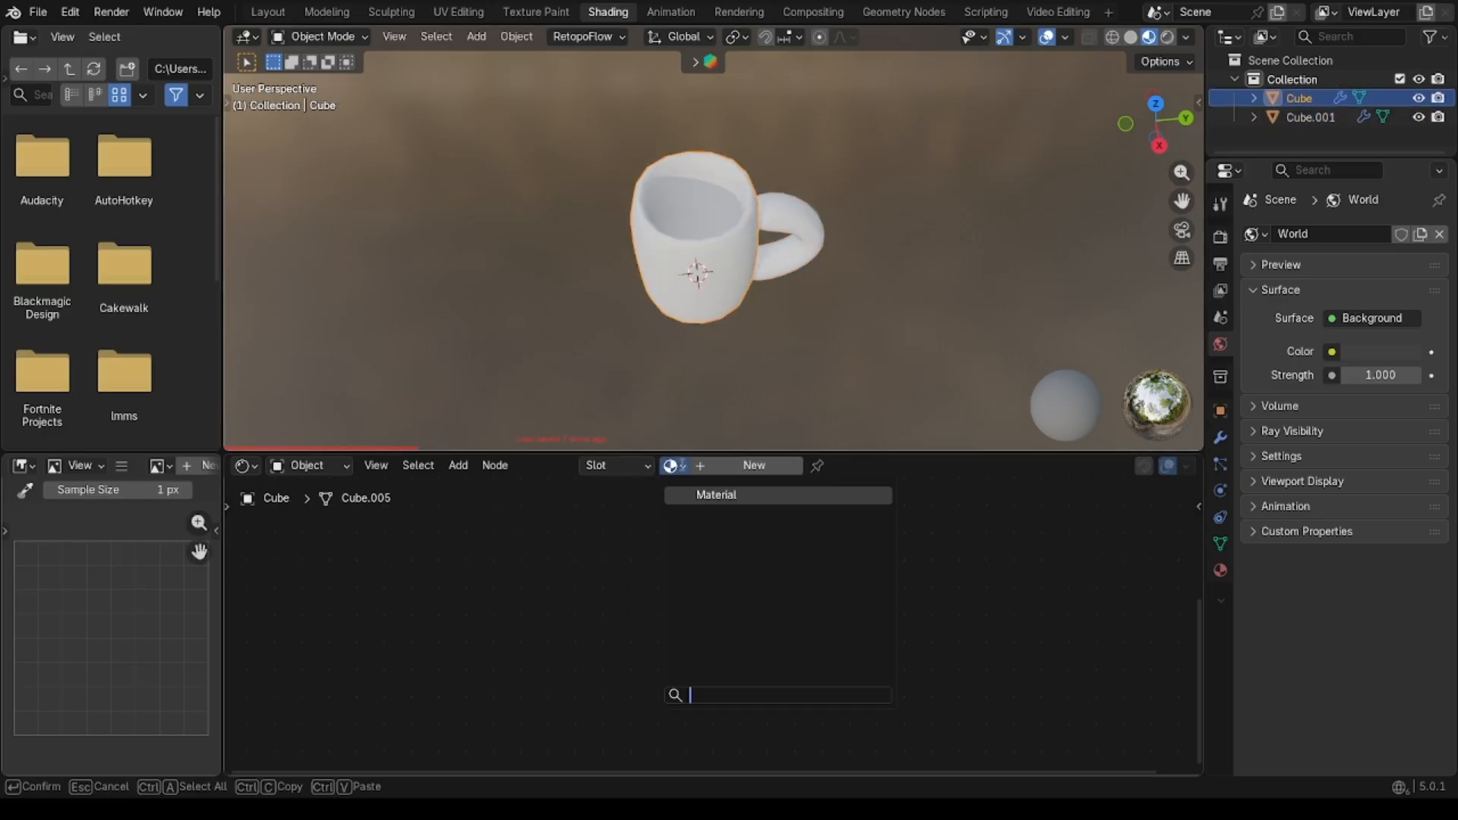
click(687, 495)
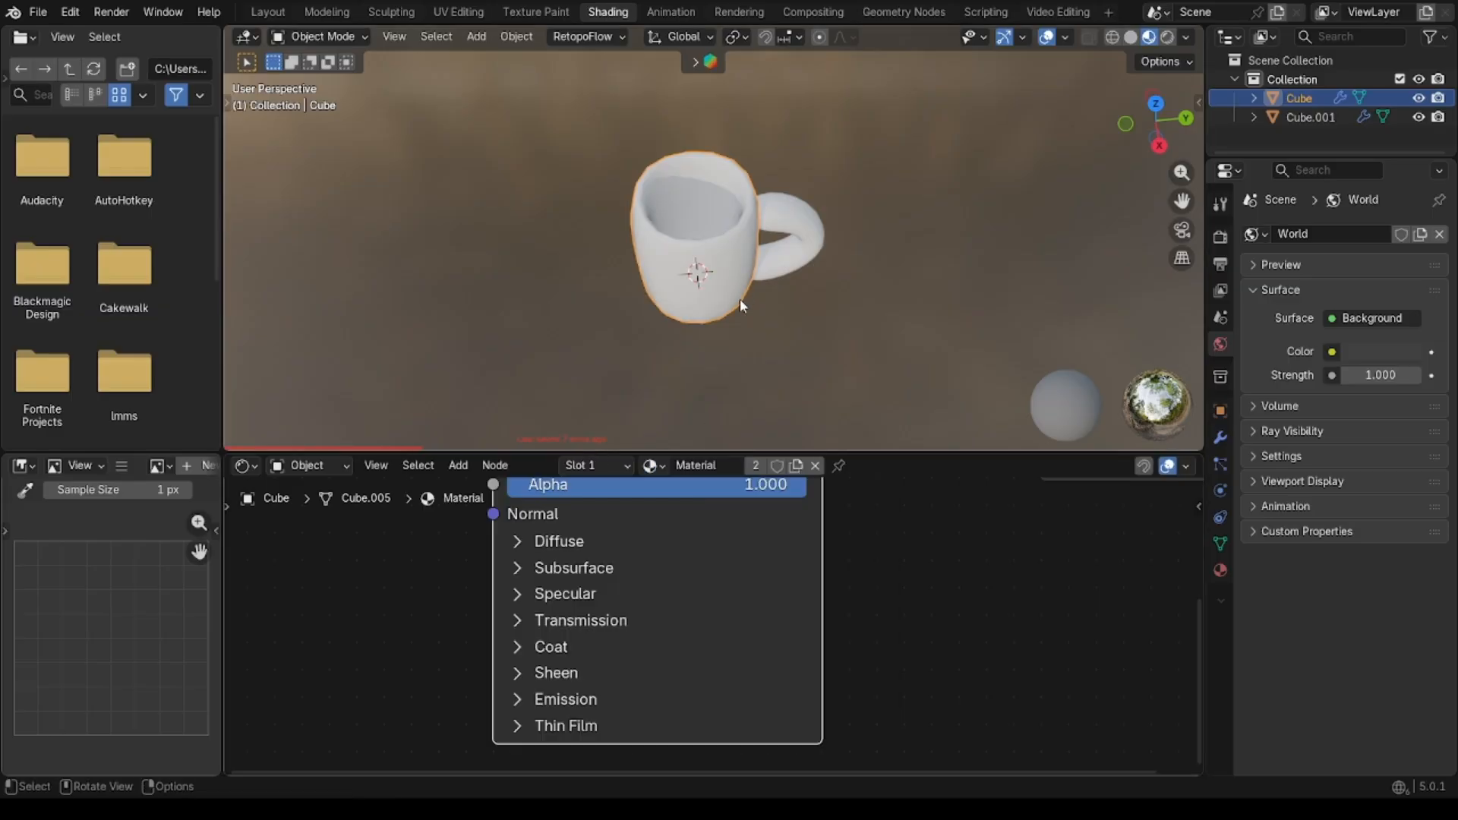
click(783, 243)
click(707, 223)
Step: Set the shared material's Transmission weight to 1.000 to turn the mug into glass
click(778, 231)
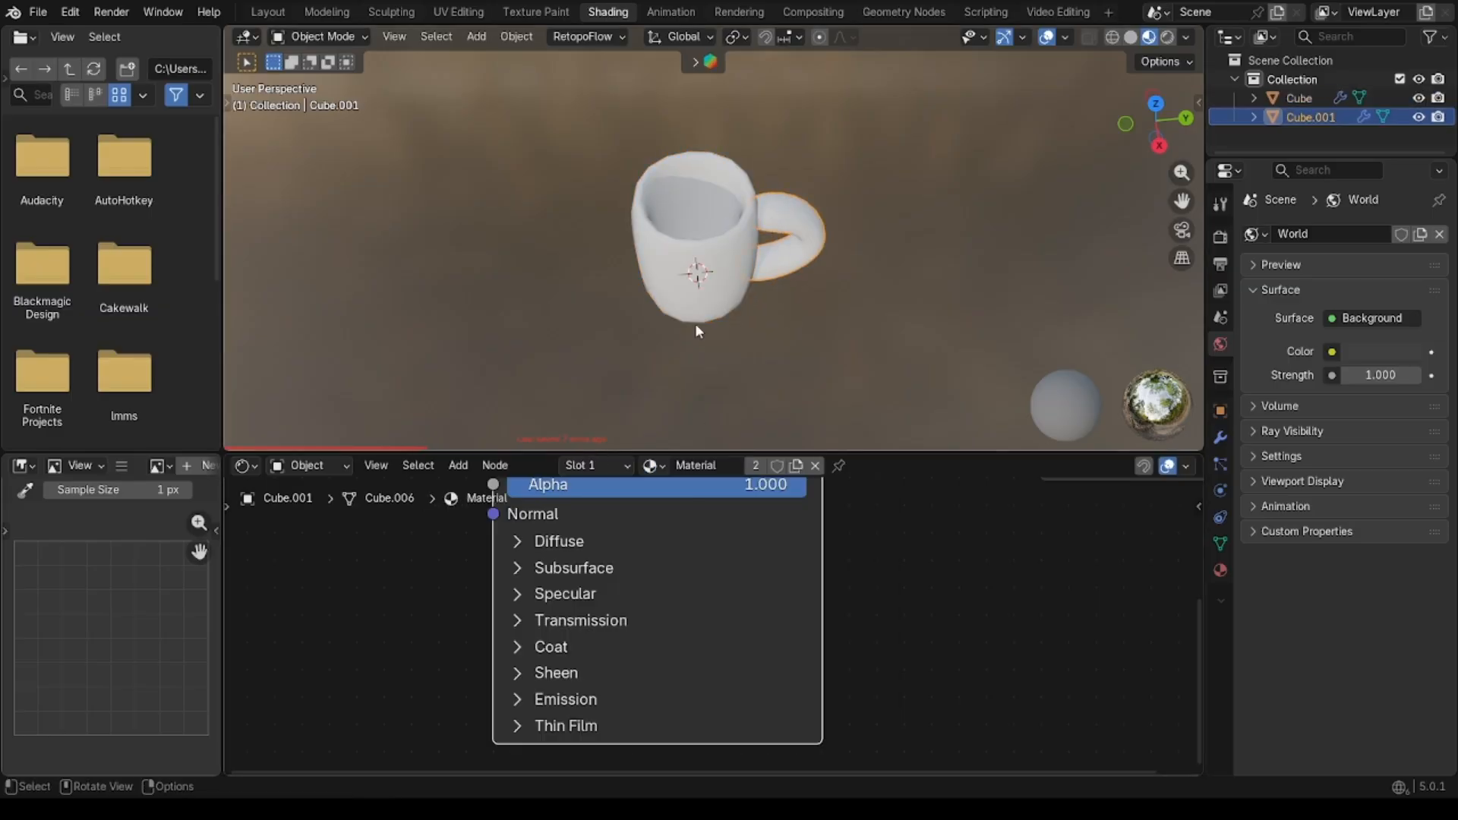
click(518, 621)
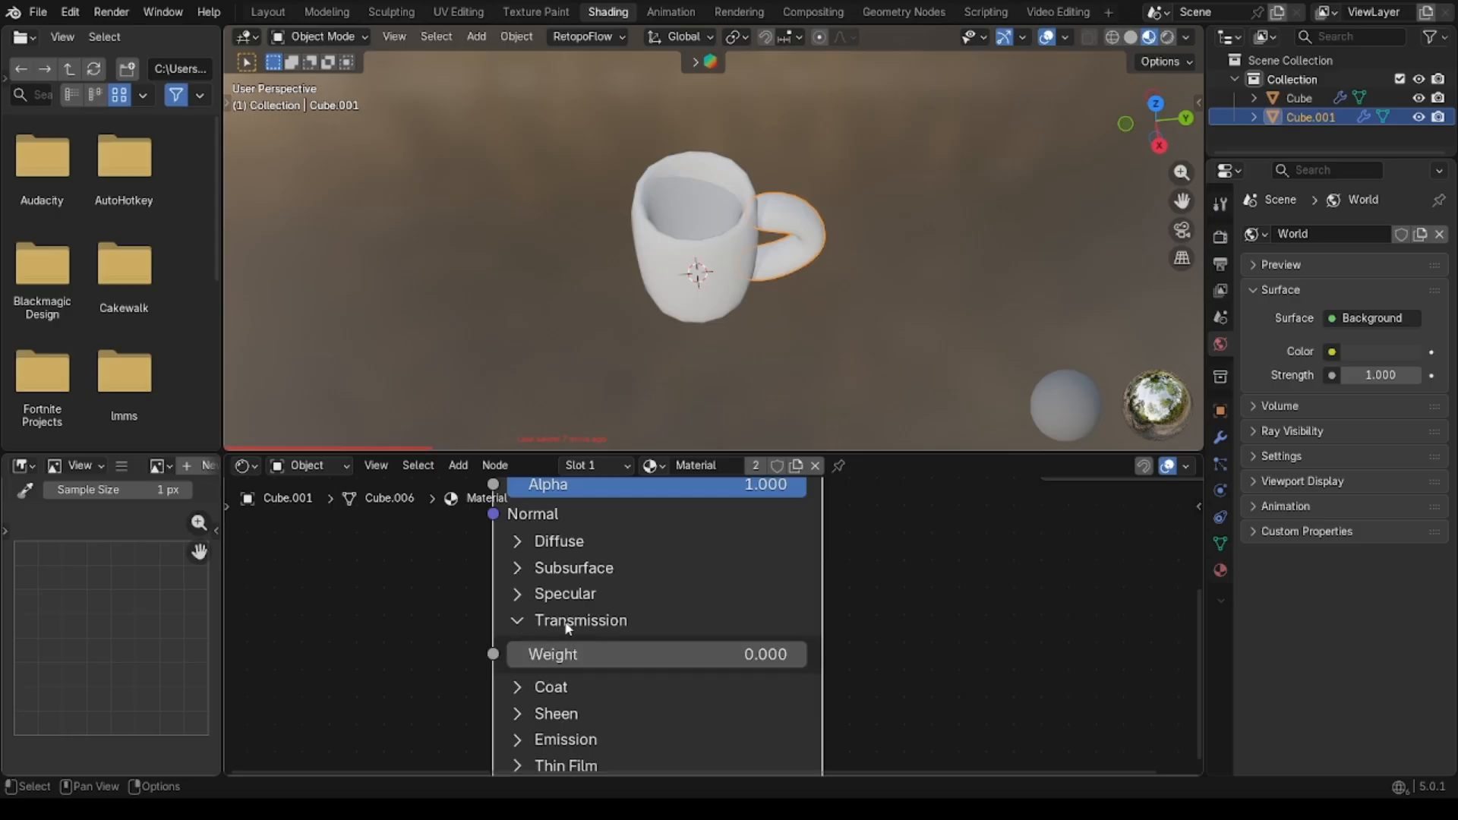
drag(522, 655, 807, 654)
click(915, 358)
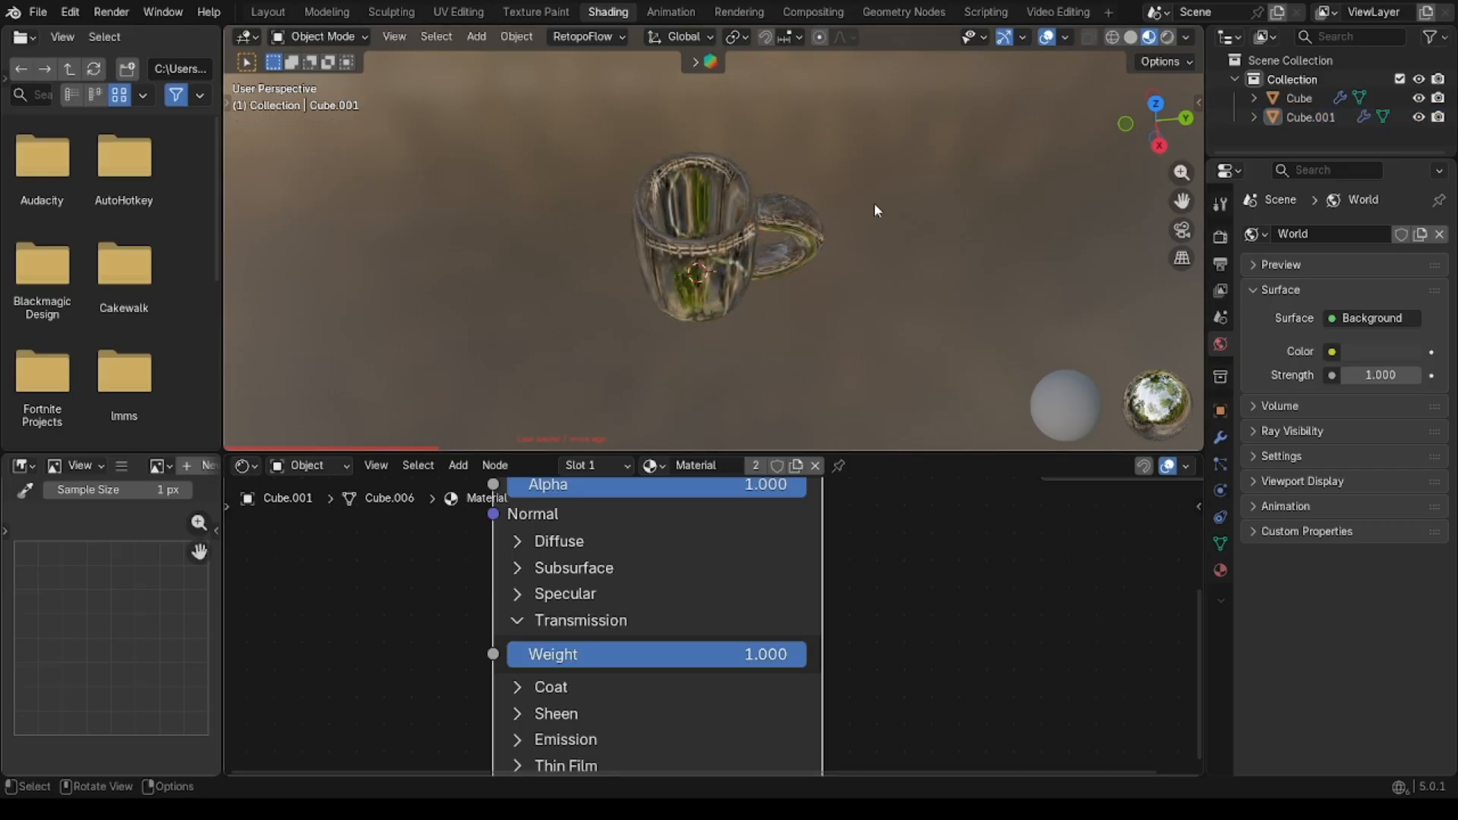
Step: Examine the glass mug's refraction in the material preview, close up and from several angles
middle_drag(874, 203, 714, 155)
scroll(874, 203, up, 5)
scroll(873, 203, up, 3)
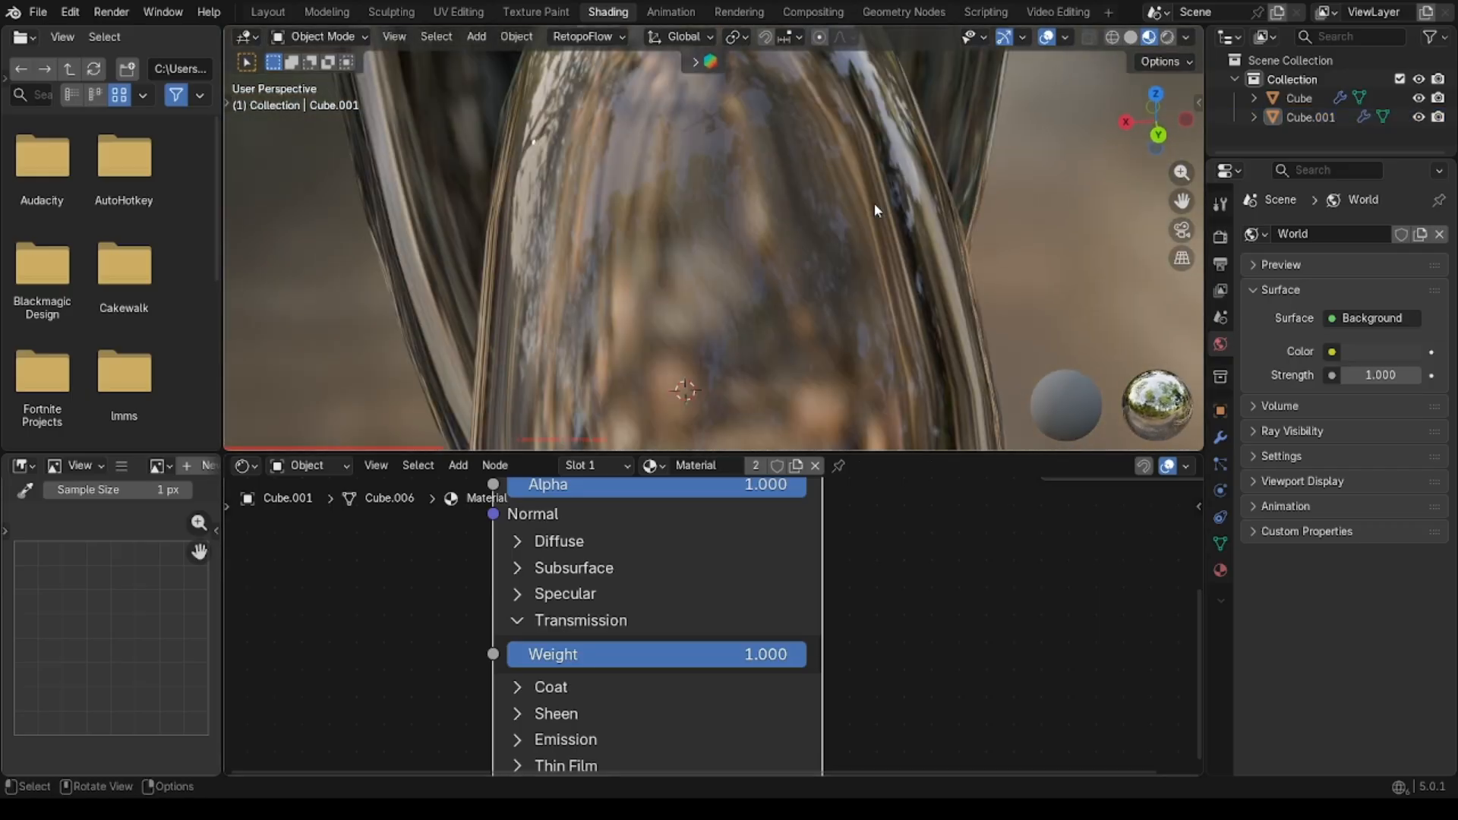
middle_drag(873, 202, 824, 293)
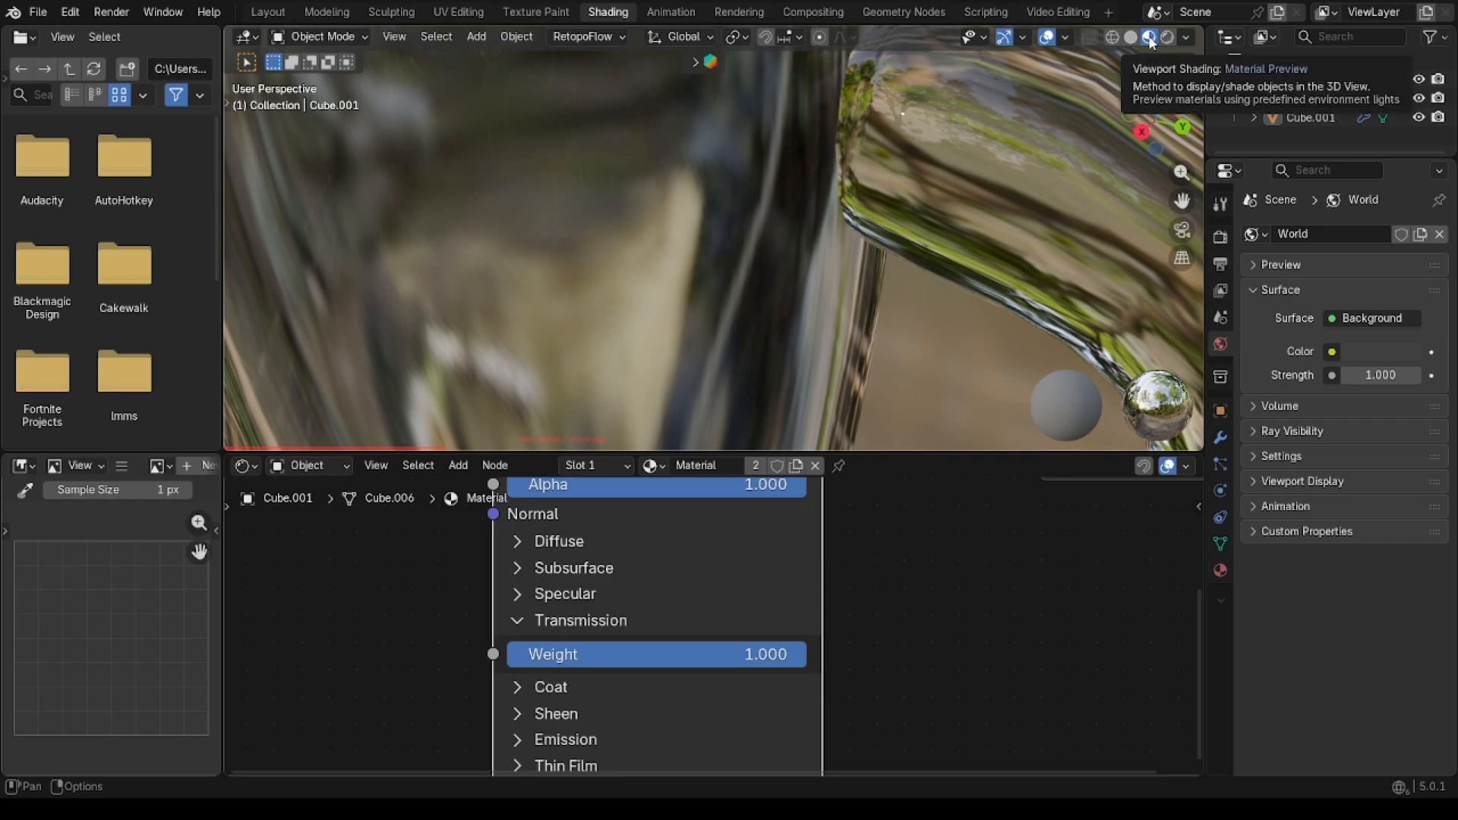
scroll(951, 171, down, 6)
scroll(950, 171, down, 3)
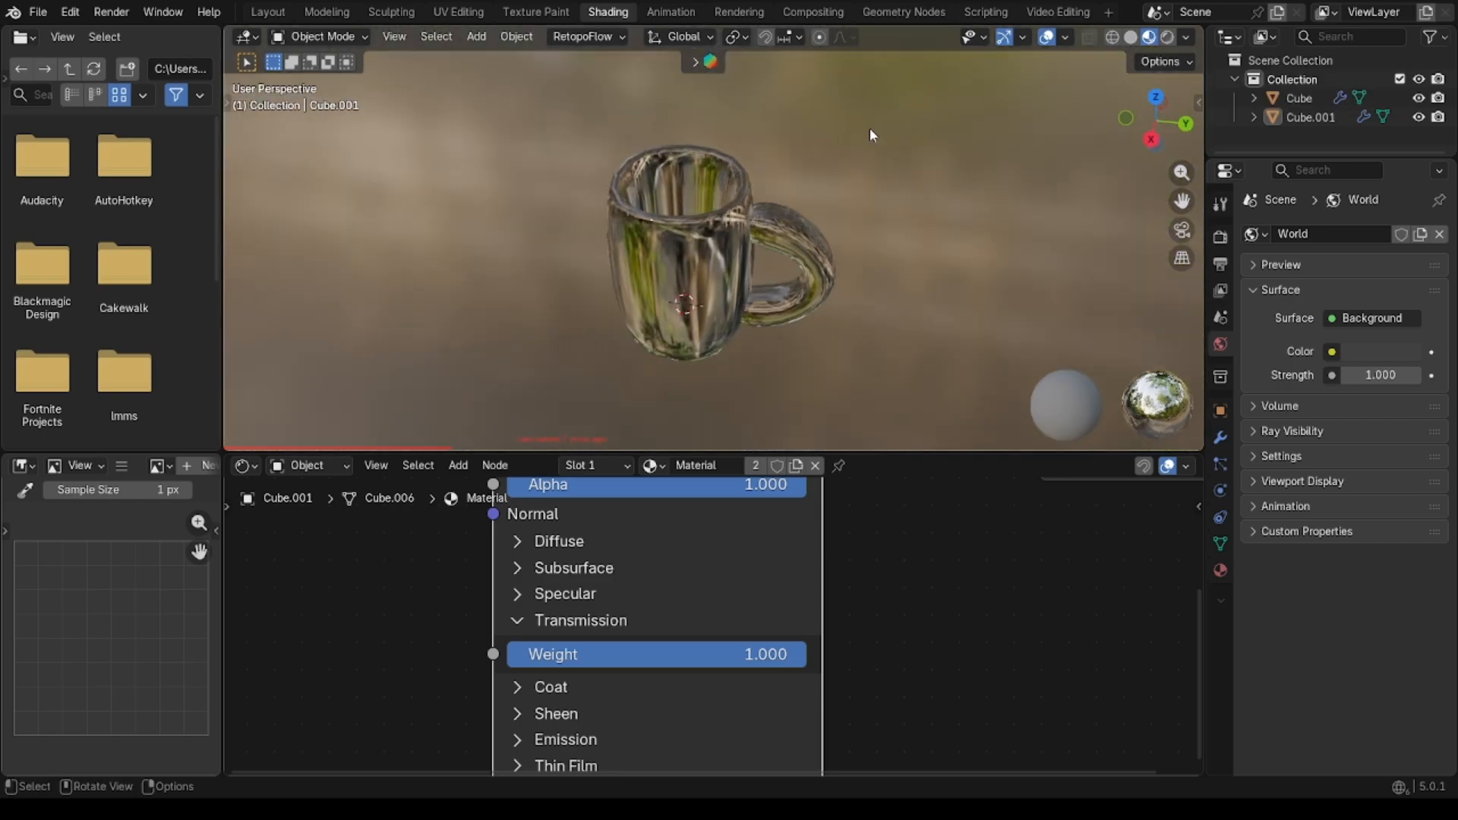
mouse_move(813, 176)
middle_down()
mouse_move(813, 156)
mouse_move(812, 177)
middle_up()
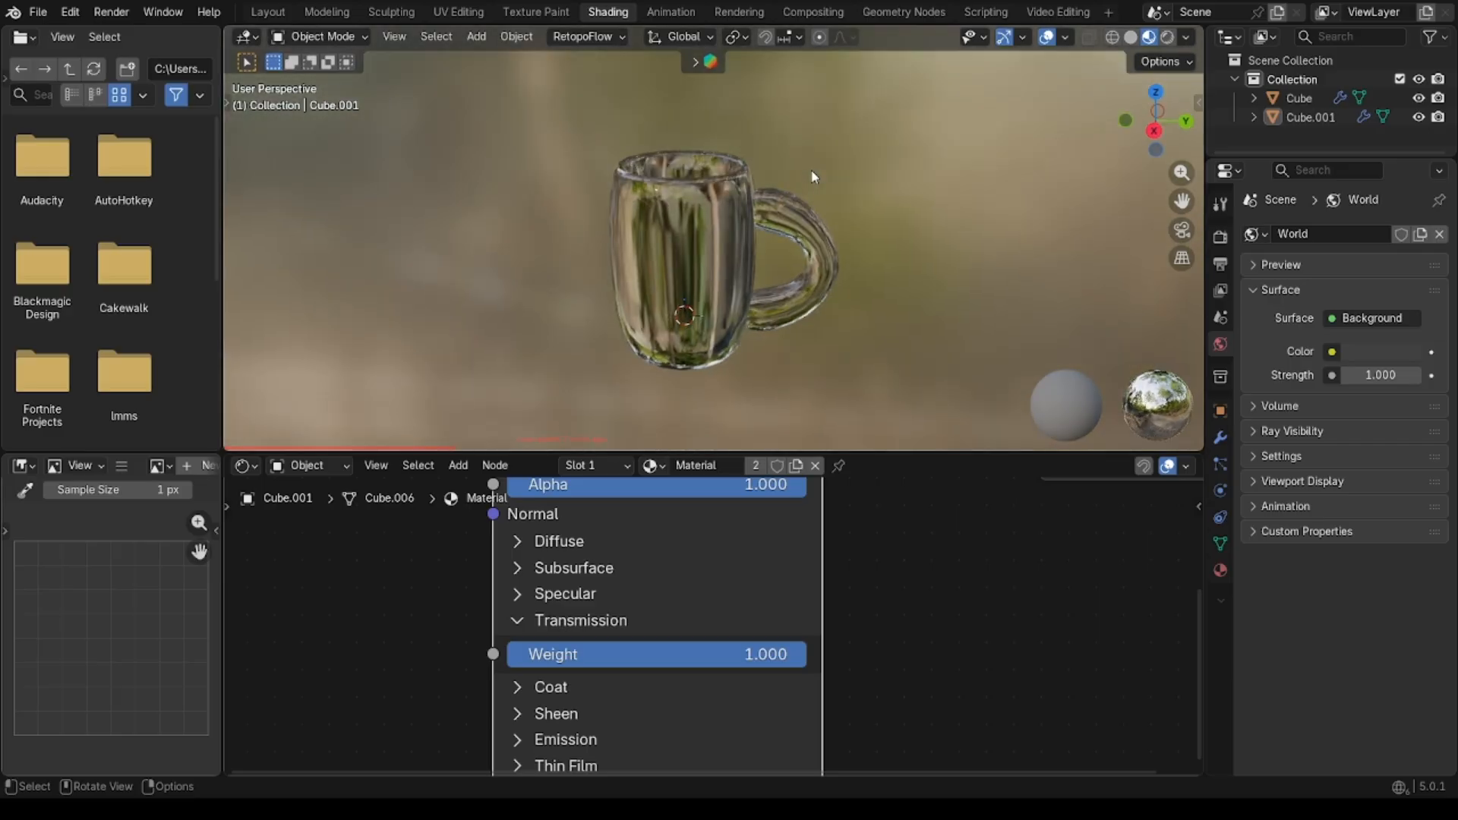
Step: Add a plane mesh to the scene as a ground surface under the mug
click(477, 38)
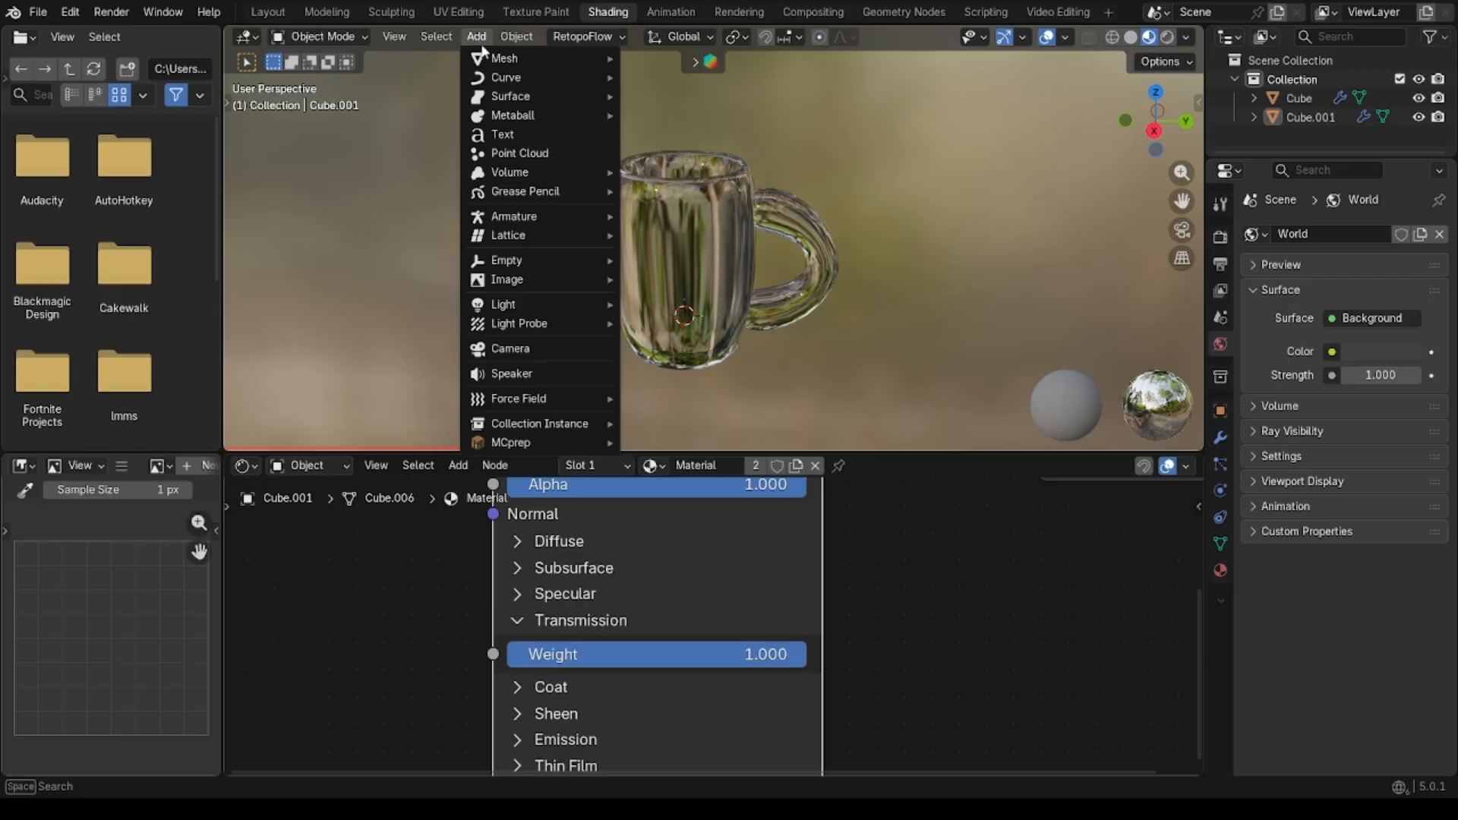
mouse_move(484, 58)
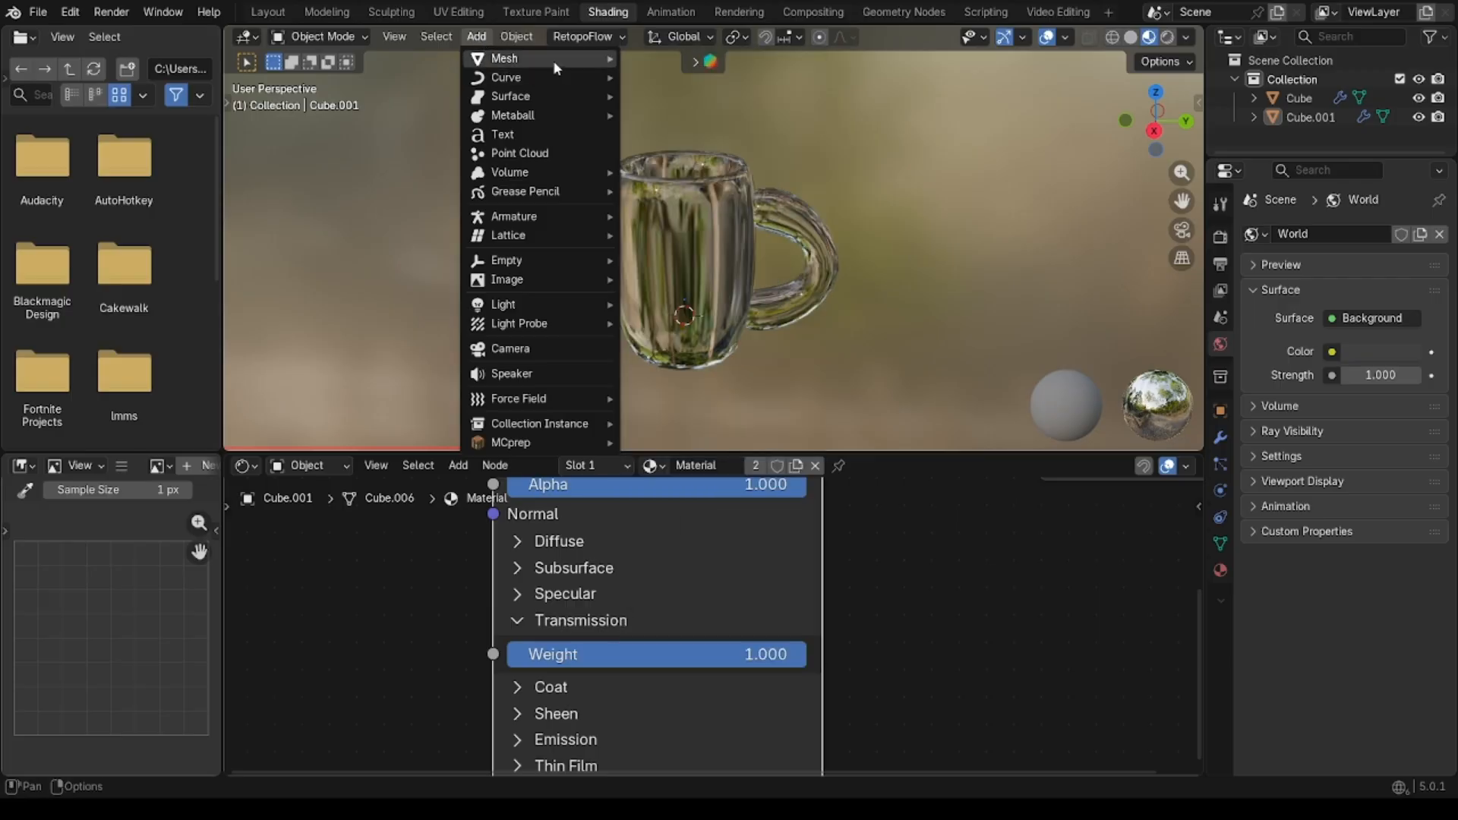
click(665, 82)
scroll(836, 202, down, 8)
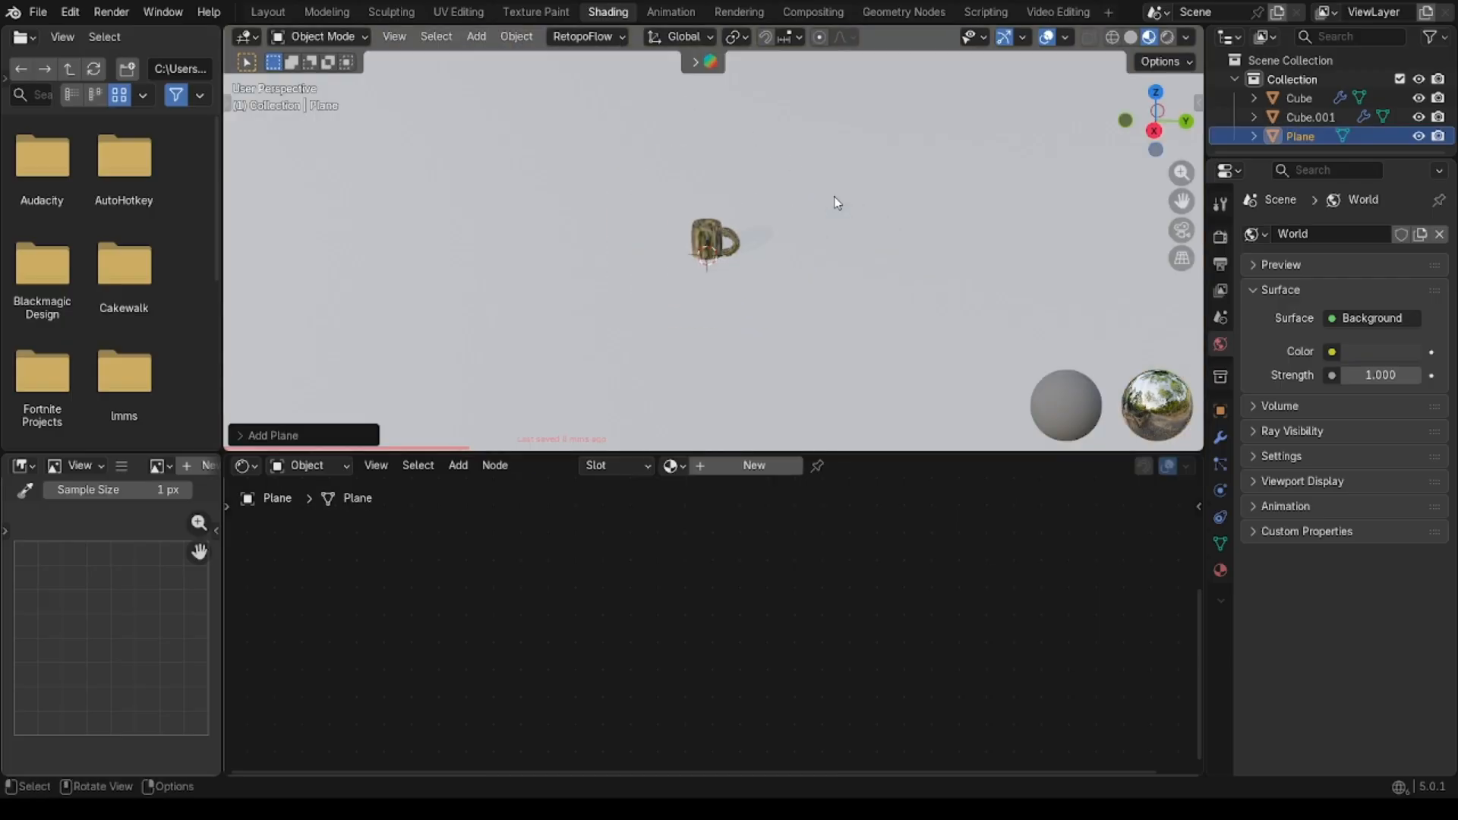
scroll(836, 202, up, 3)
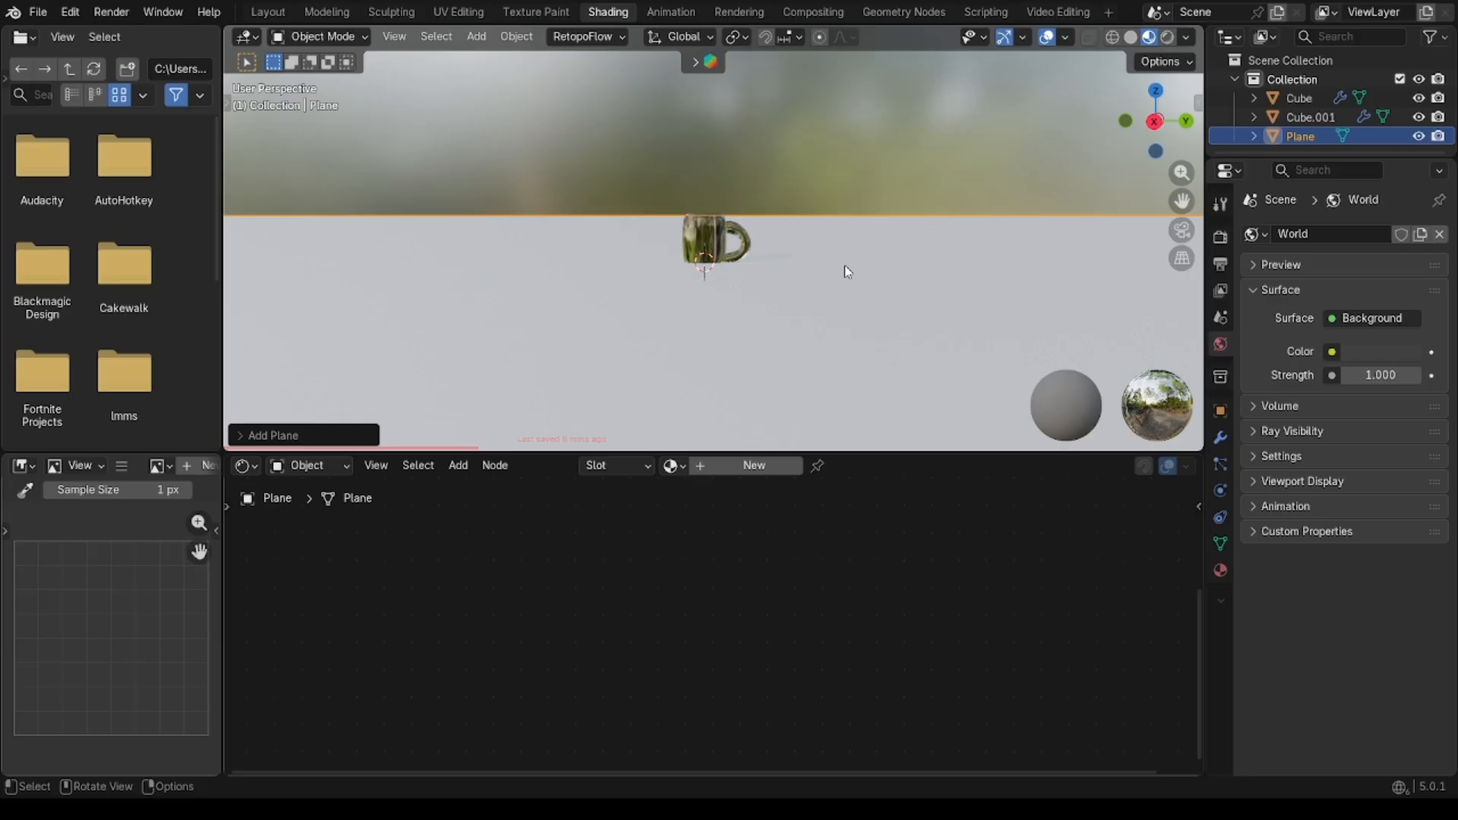
Step: Lower the ground plane about 0.85 mm along the global Z axis so the mug stands on it
scroll(687, 161, up, 2)
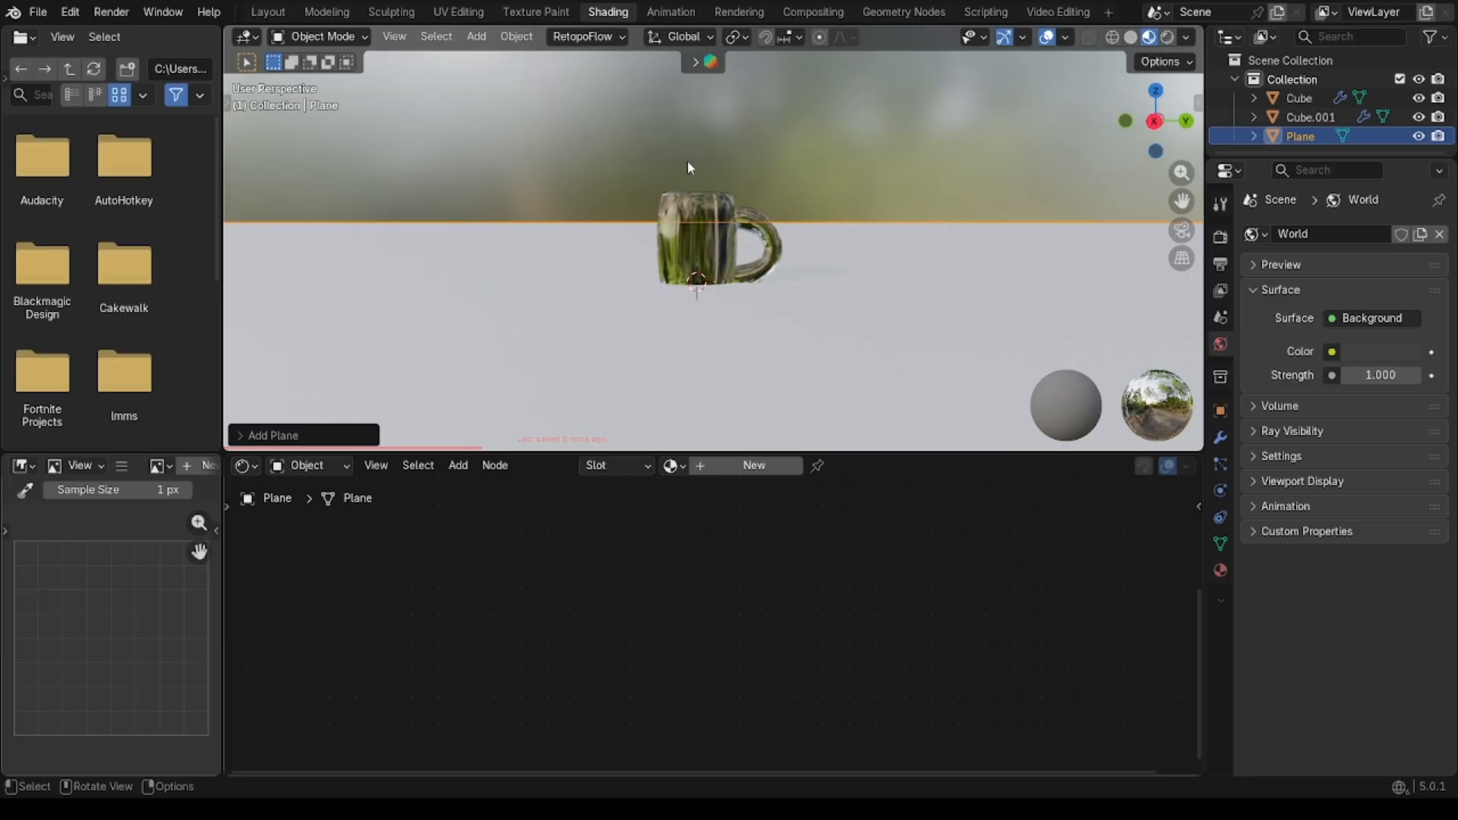
key(g)
key(z)
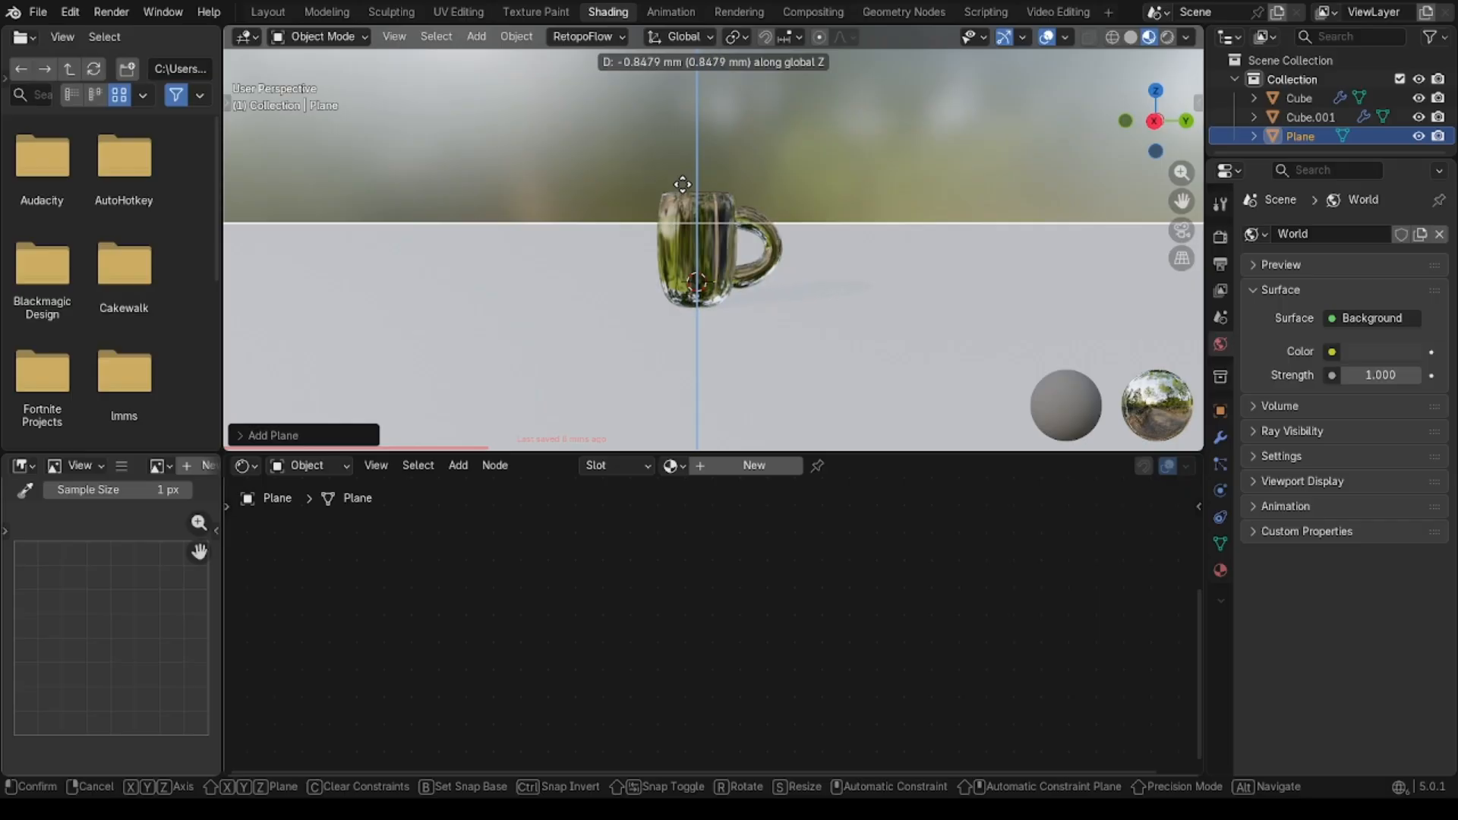
click(684, 180)
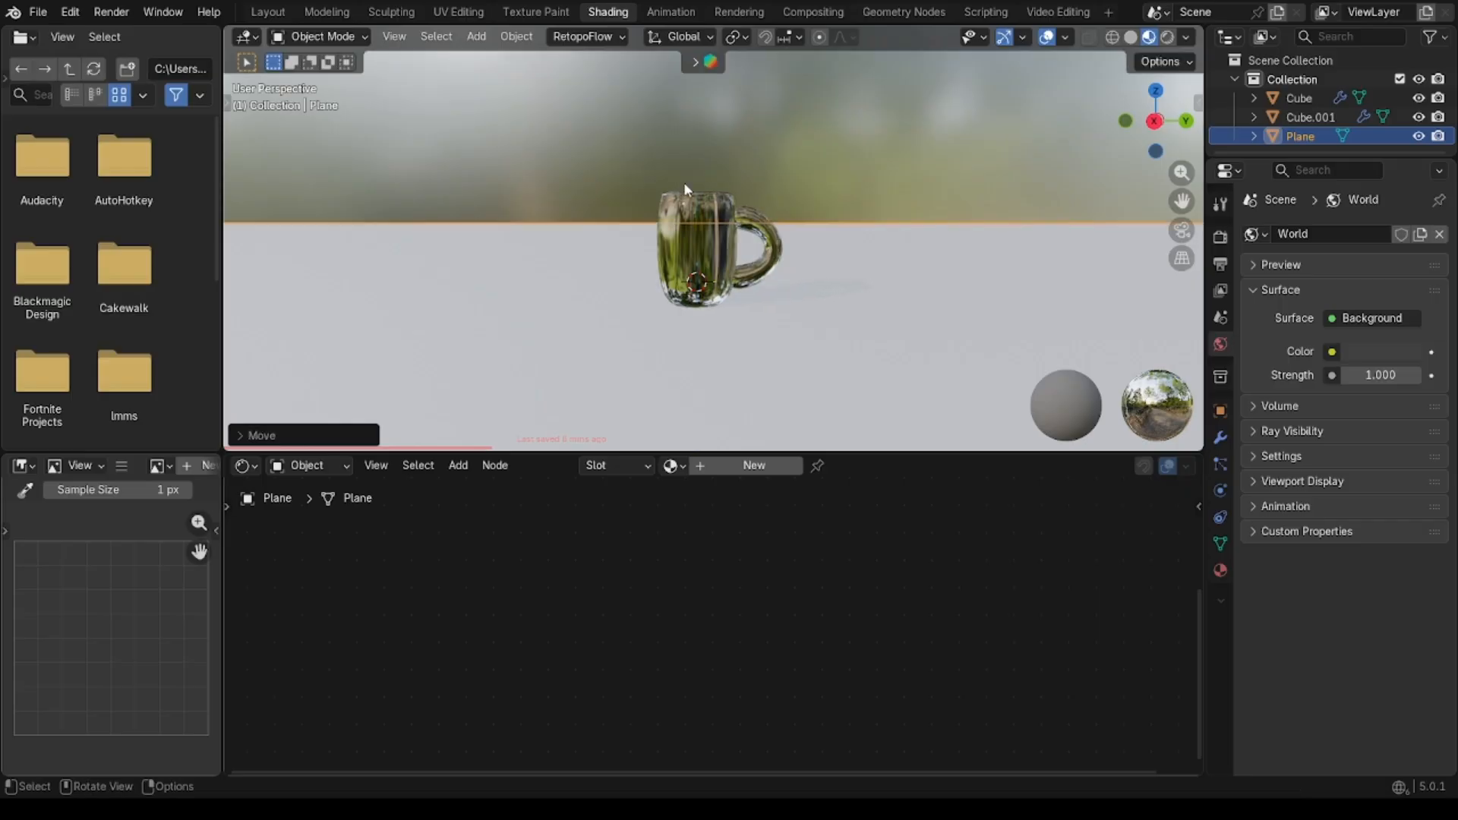
Step: Scale down the oversized ground plane in two passes so it forms a smaller floor around the mug
middle_drag(684, 182, 866, 215)
scroll(863, 213, down, 6)
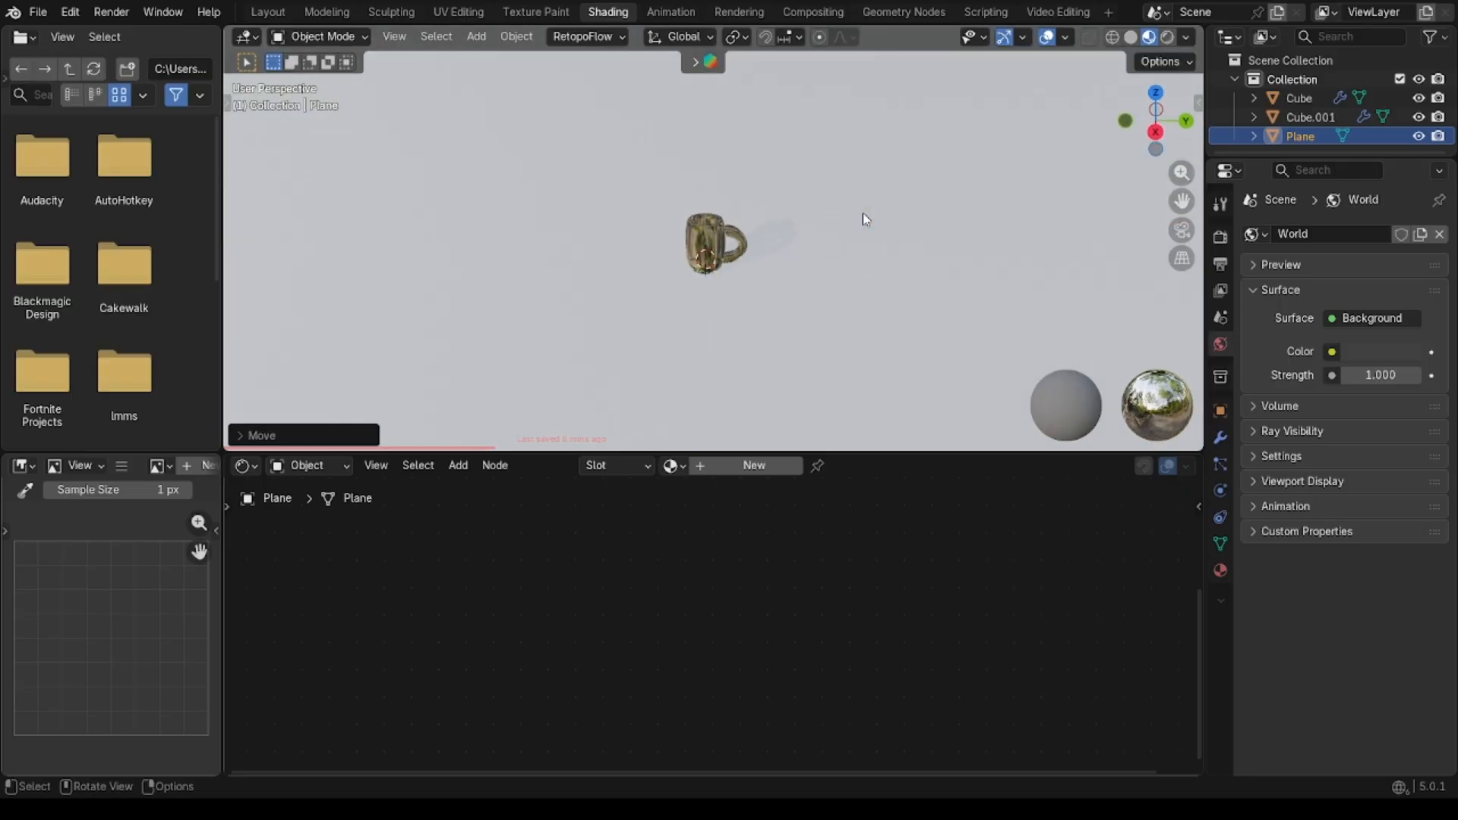
key(s)
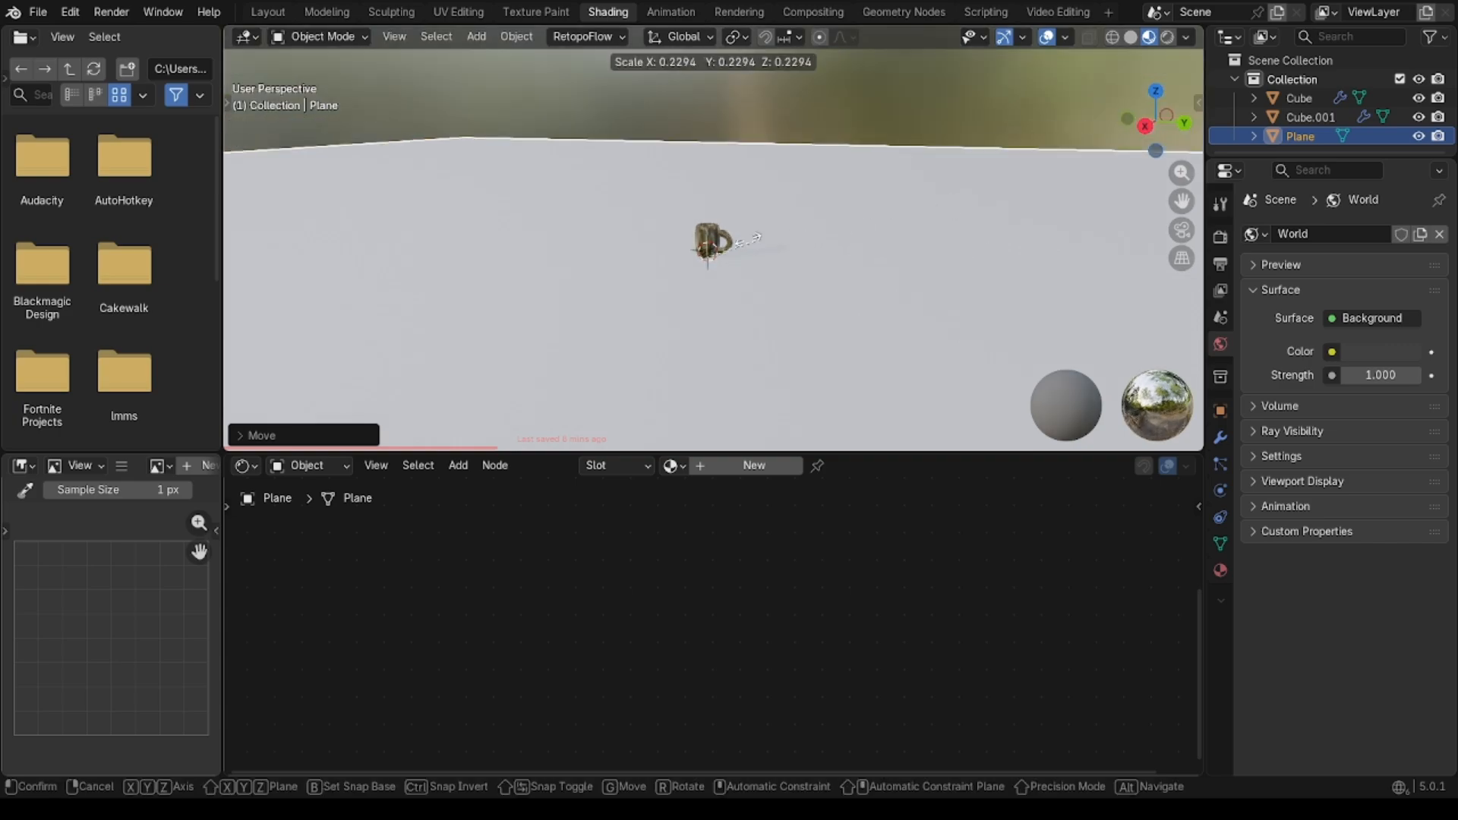
click(985, 191)
key(s)
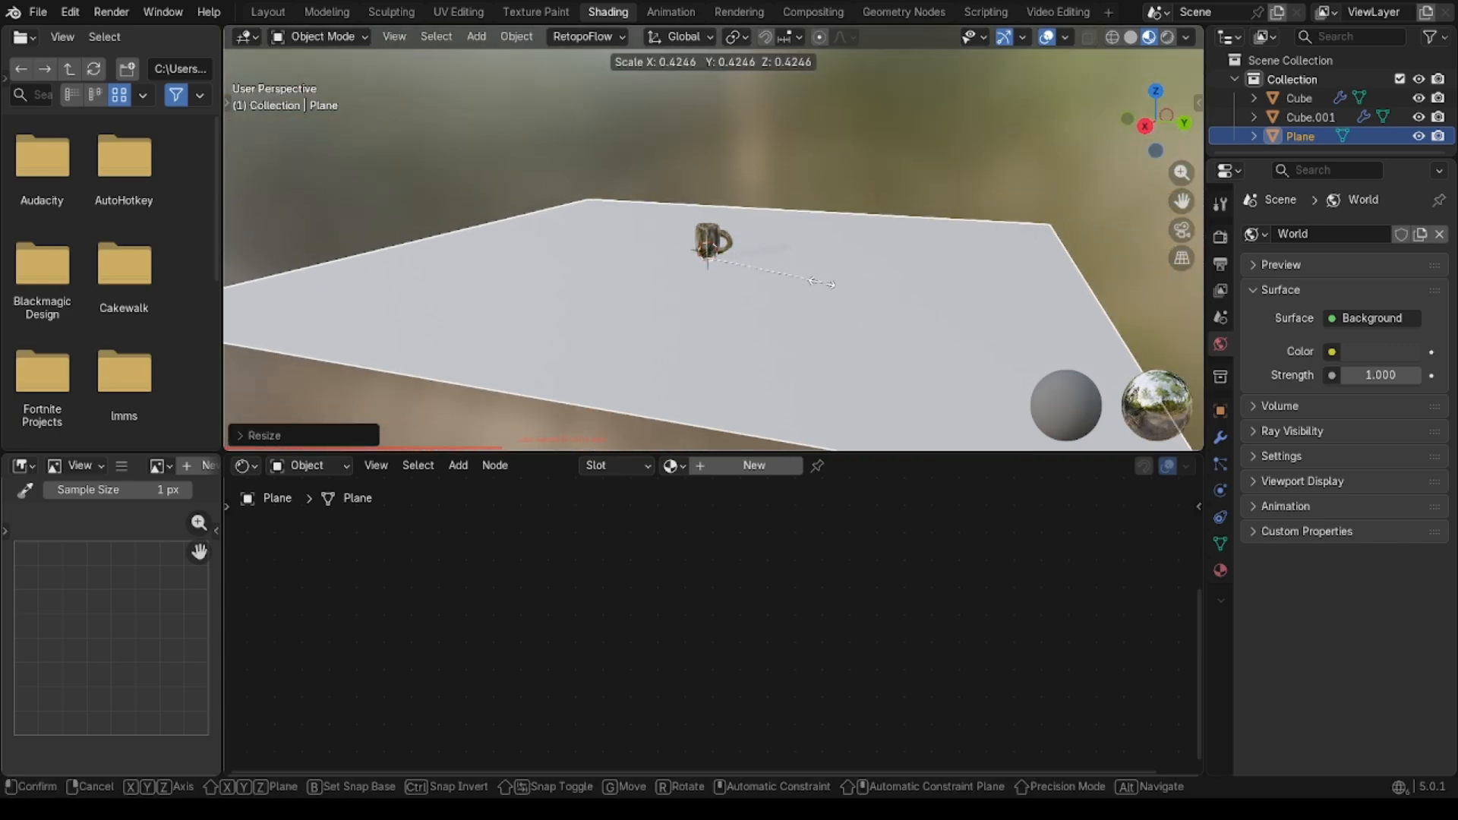
click(830, 286)
scroll(830, 286, up, 4)
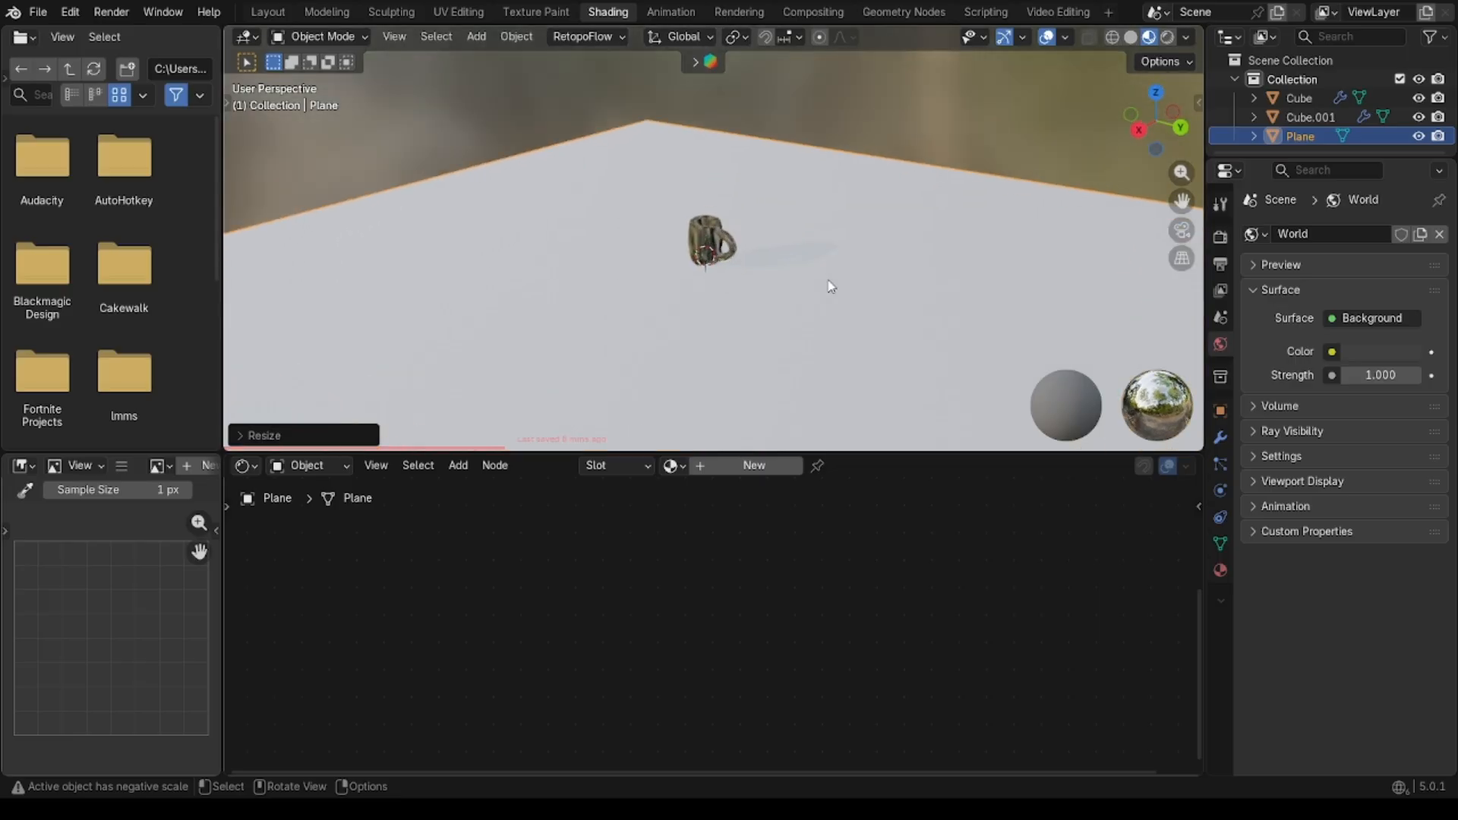
Step: Change the render engine to EEVEE and inspect the mug and plane in rendered viewport shading, leaving the plane deselected
middle_drag(830, 287, 846, 267)
scroll(830, 286, up, 4)
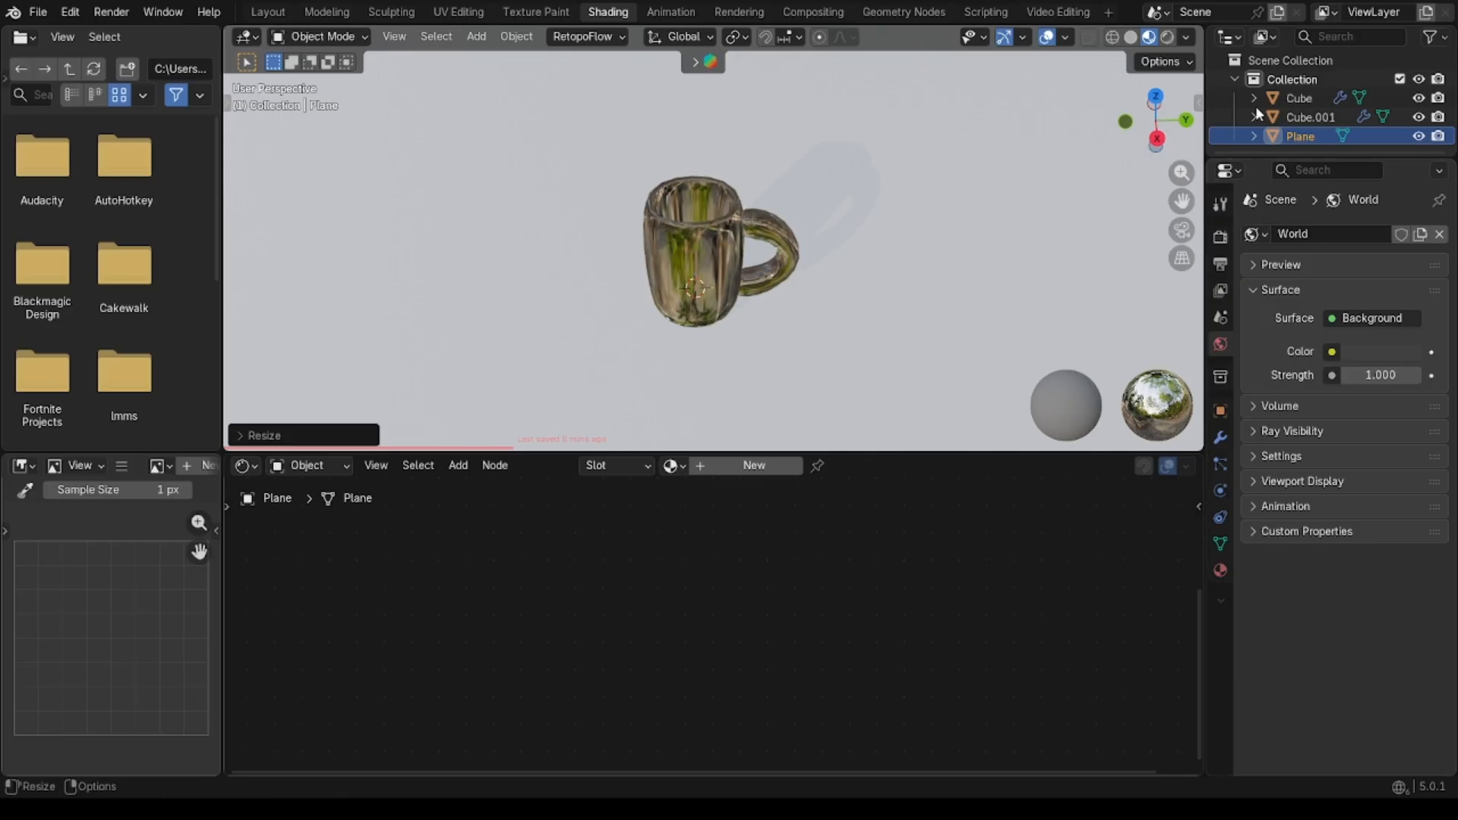
click(1219, 237)
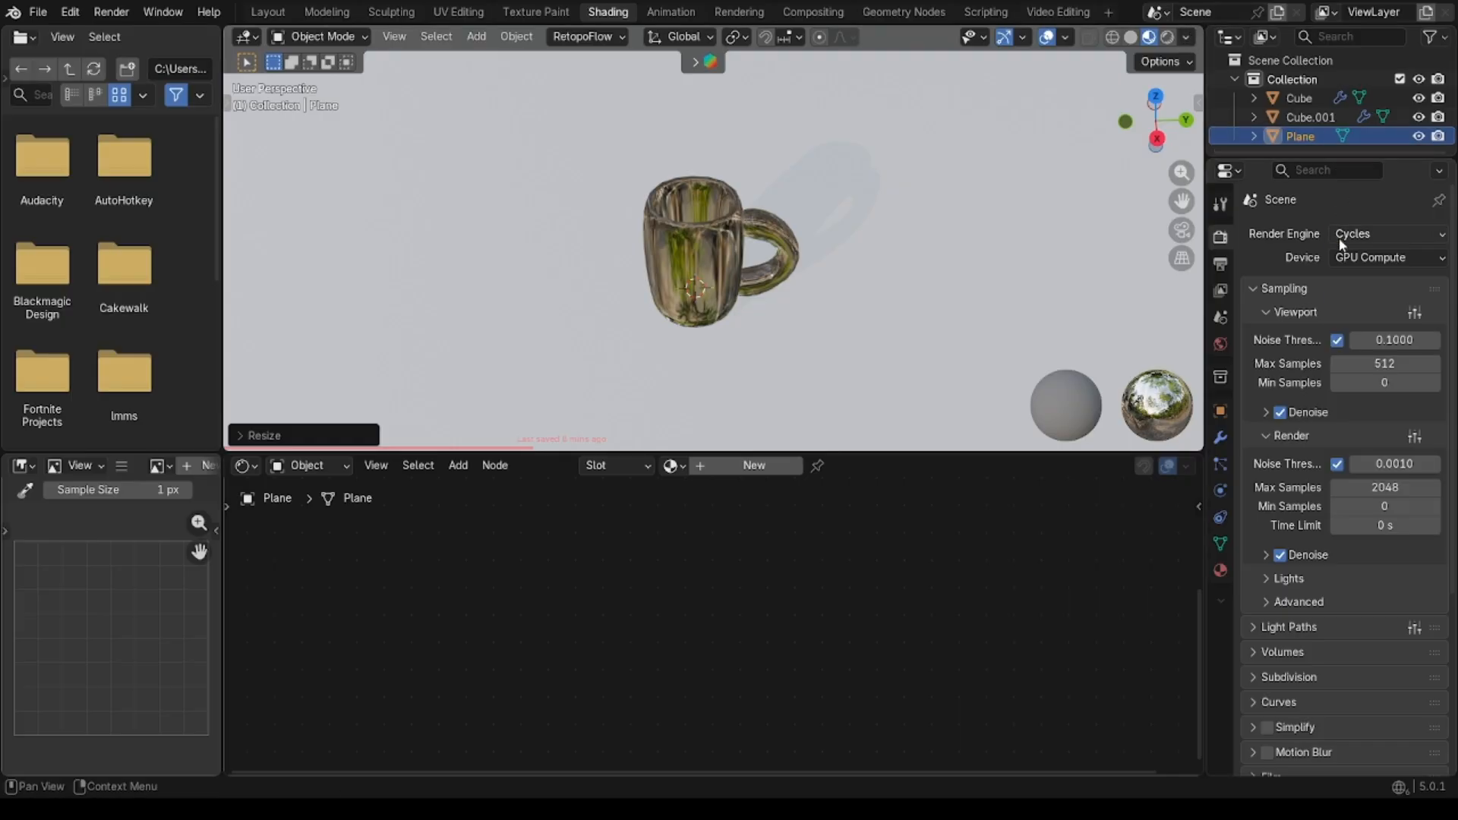
click(1360, 234)
click(1360, 256)
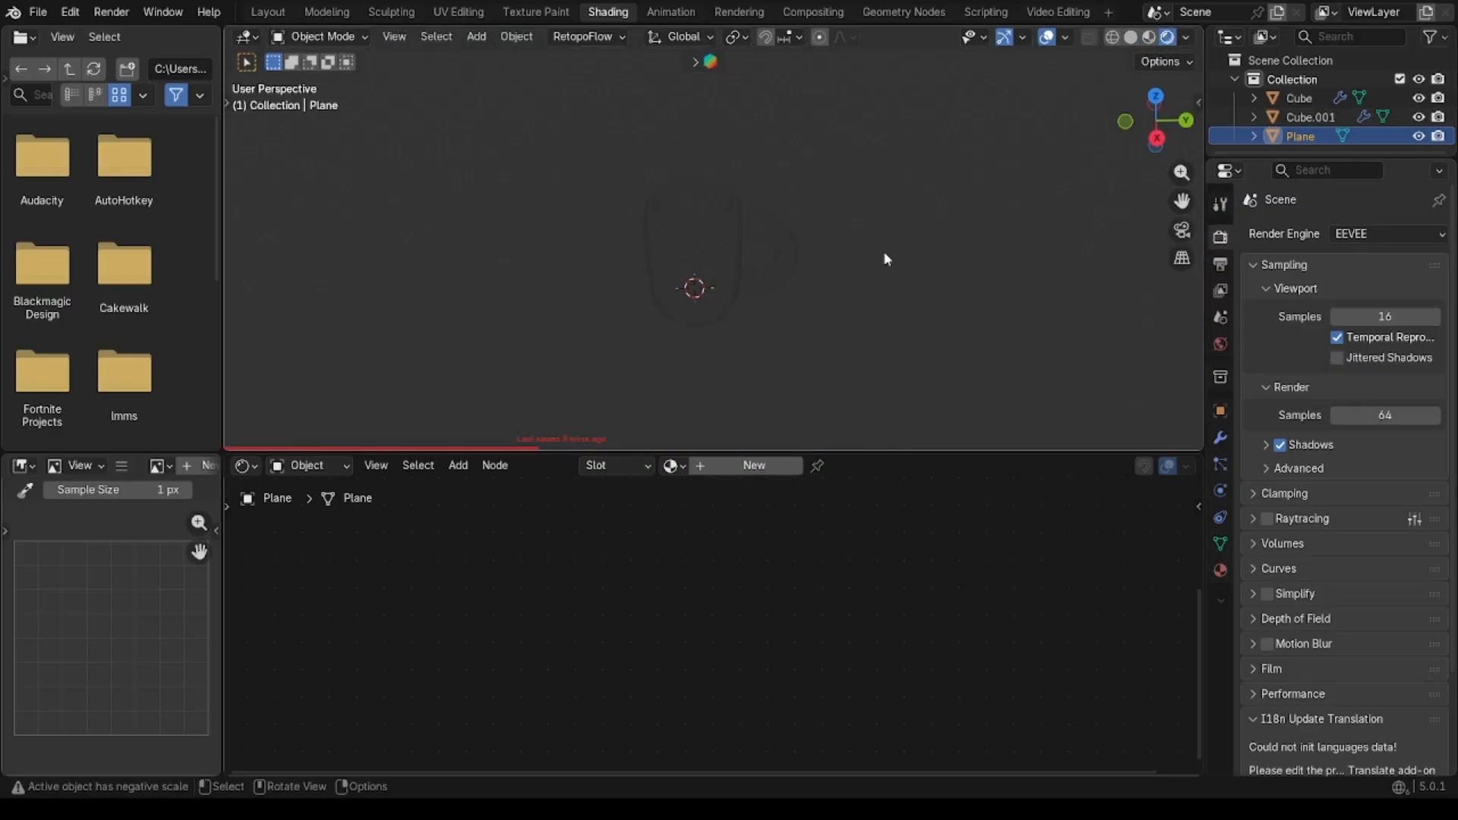
middle_drag(884, 253, 949, 254)
scroll(884, 253, up, 4)
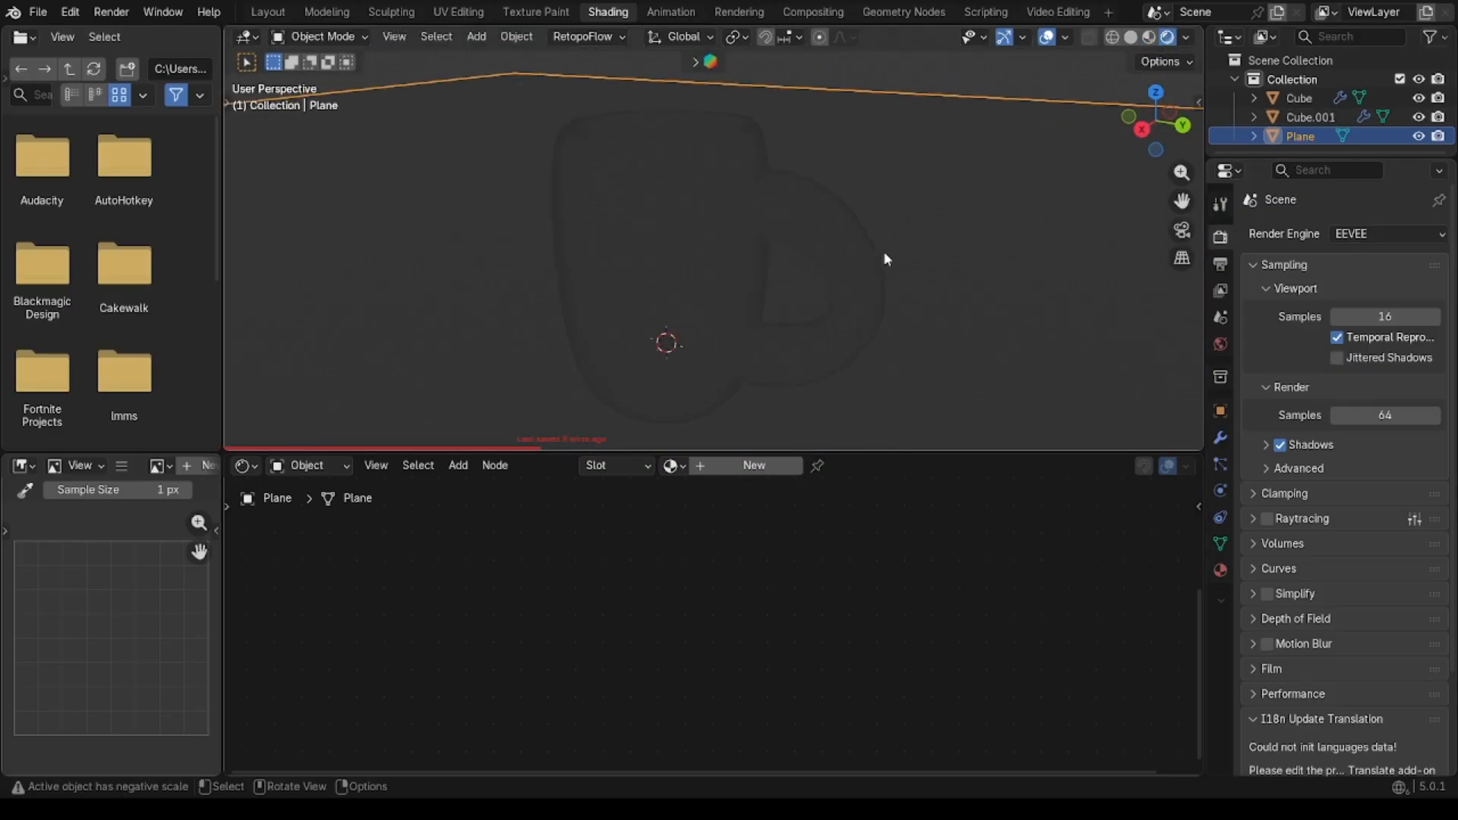
middle_drag(924, 179, 877, 152)
scroll(858, 140, down, 5)
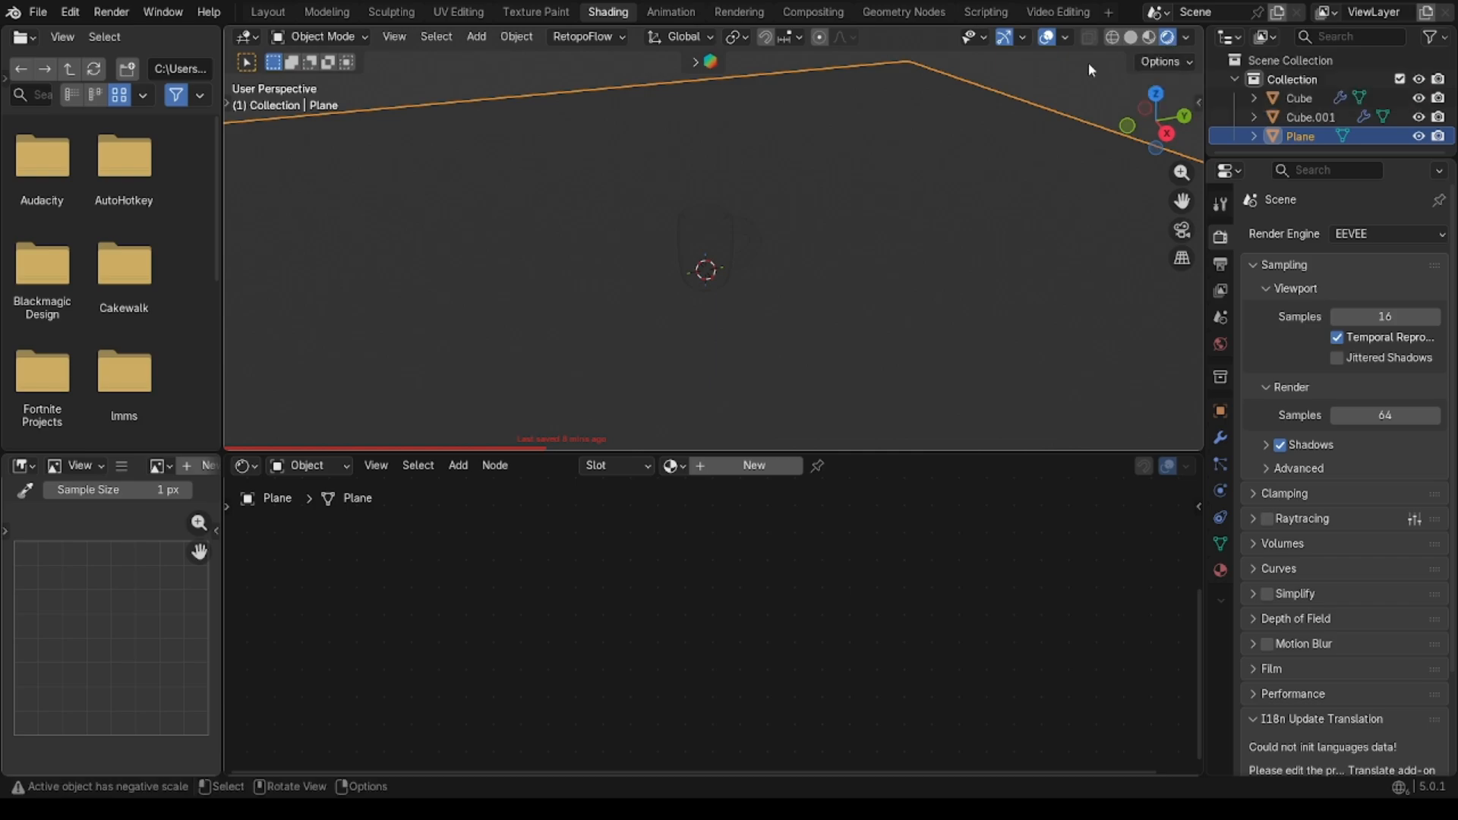
click(613, 225)
mouse_move(838, 175)
middle_down()
mouse_move(835, 138)
mouse_move(837, 199)
mouse_move(915, 161)
mouse_move(855, 147)
mouse_move(839, 179)
middle_up()
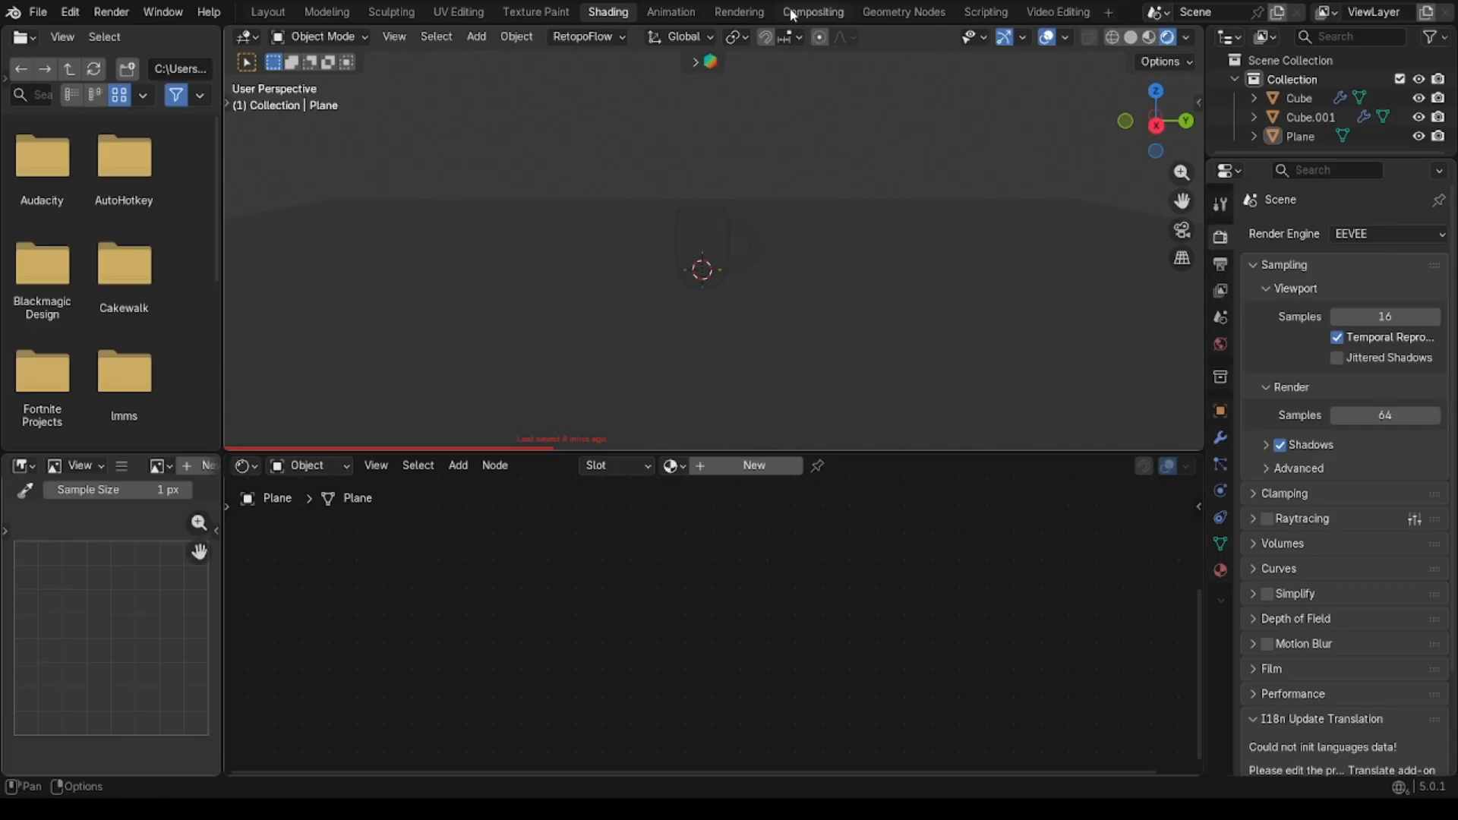
Step: Add a Sun light and rotate it freely so it shines on the mug at an angle from above
click(476, 36)
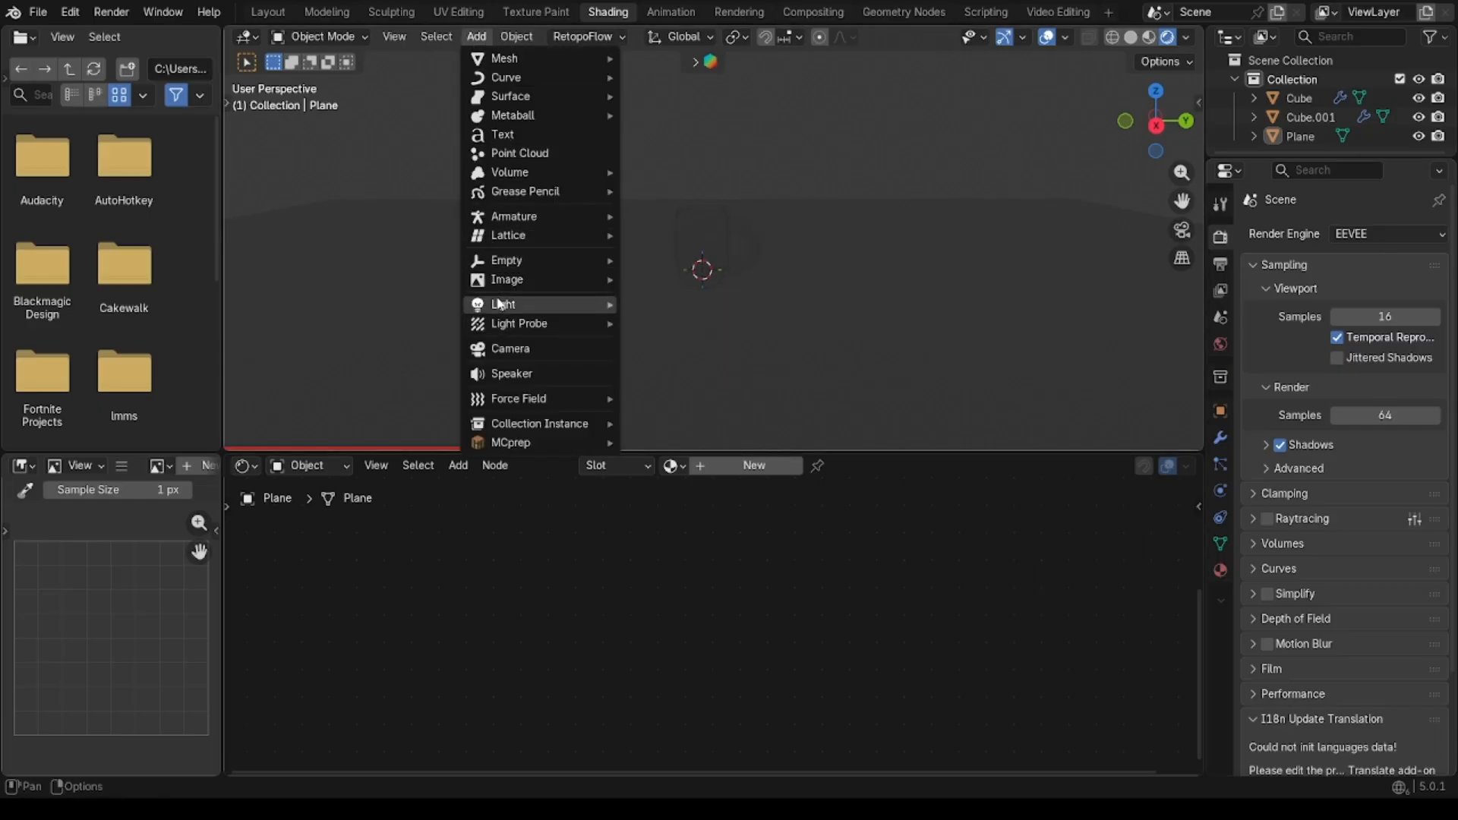
mouse_move(499, 303)
click(650, 325)
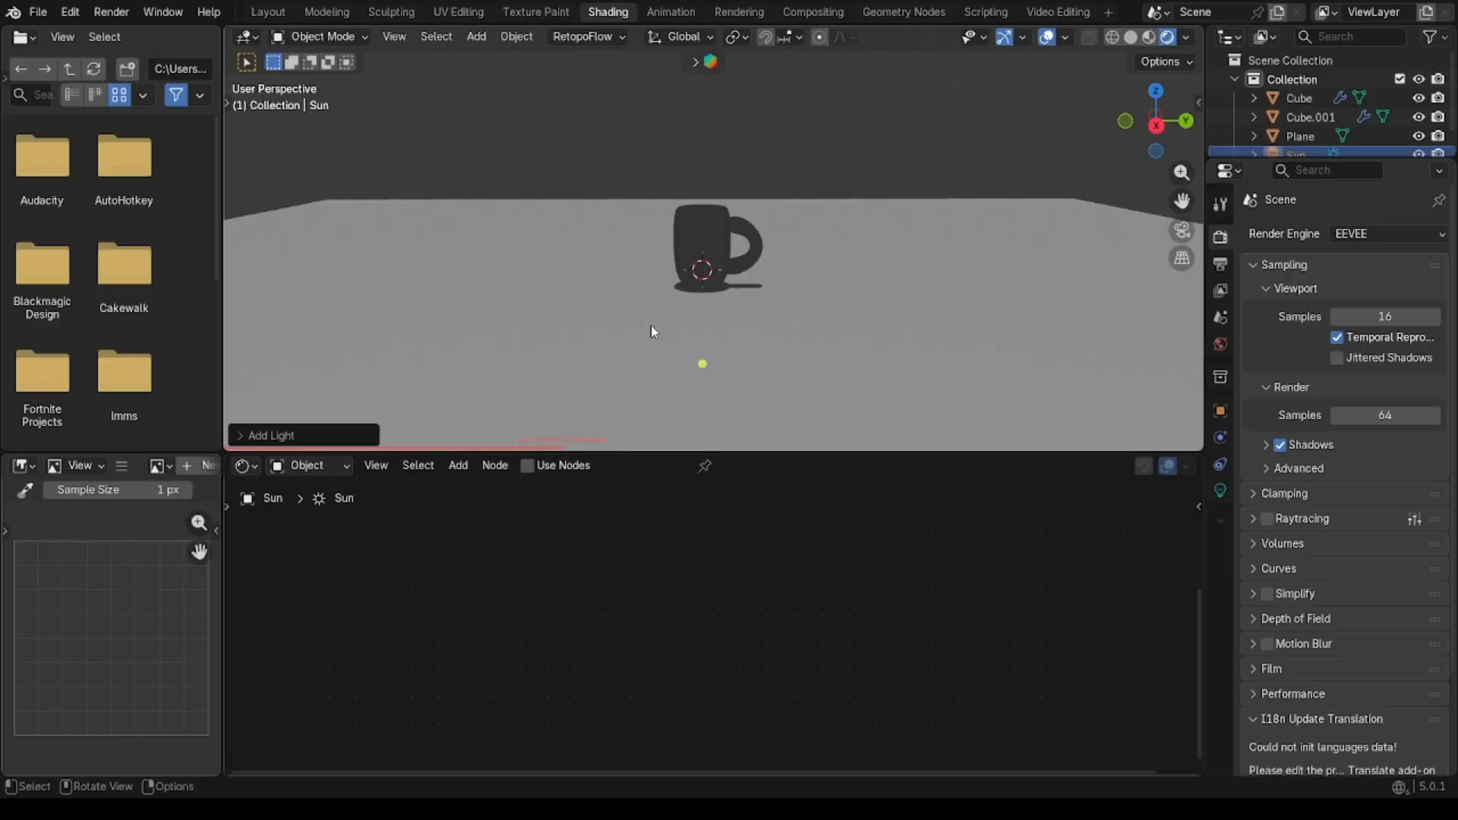
key(r)
key(r)
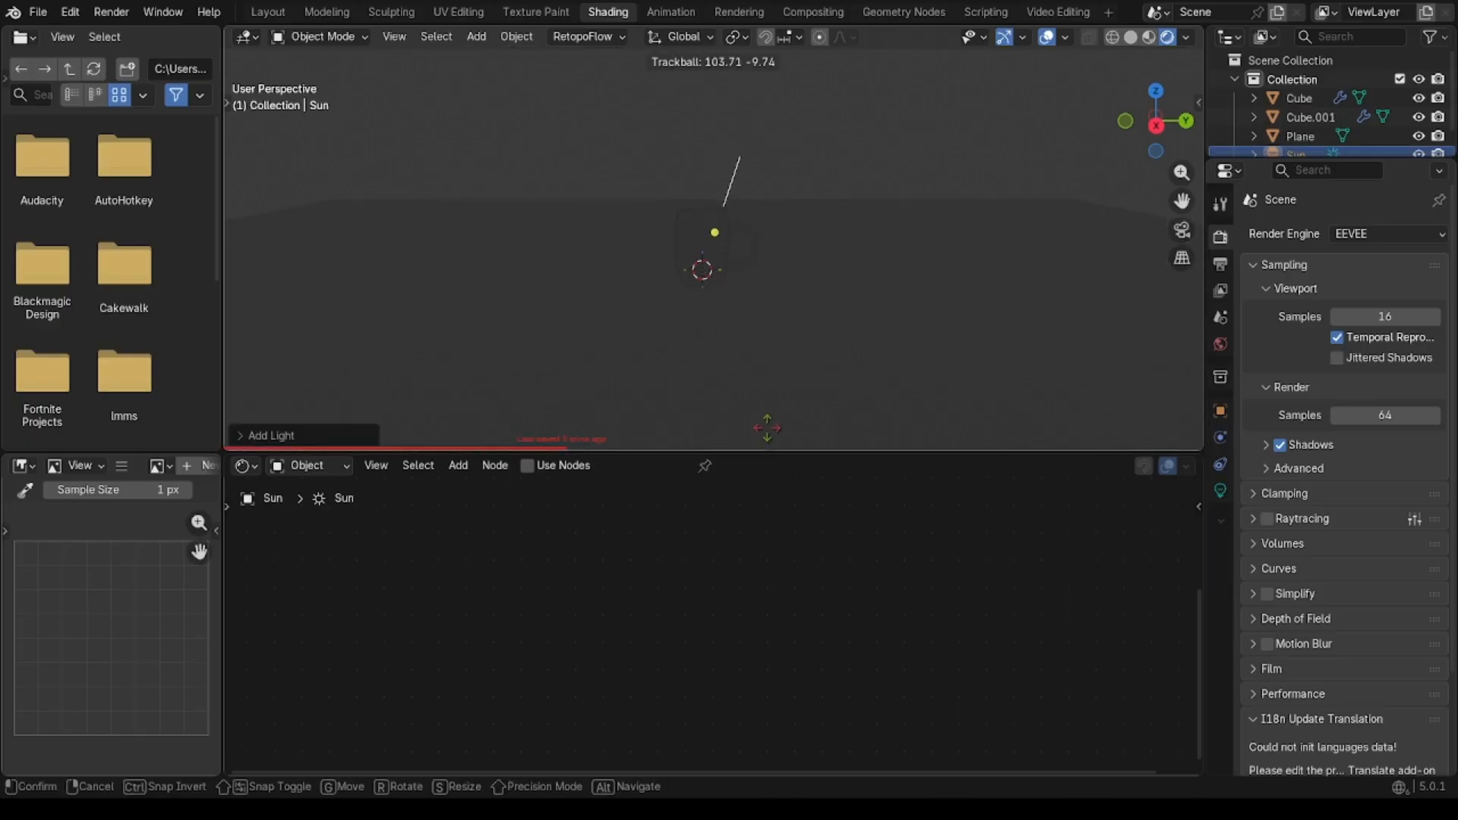
click(841, 351)
middle_drag(842, 348, 842, 347)
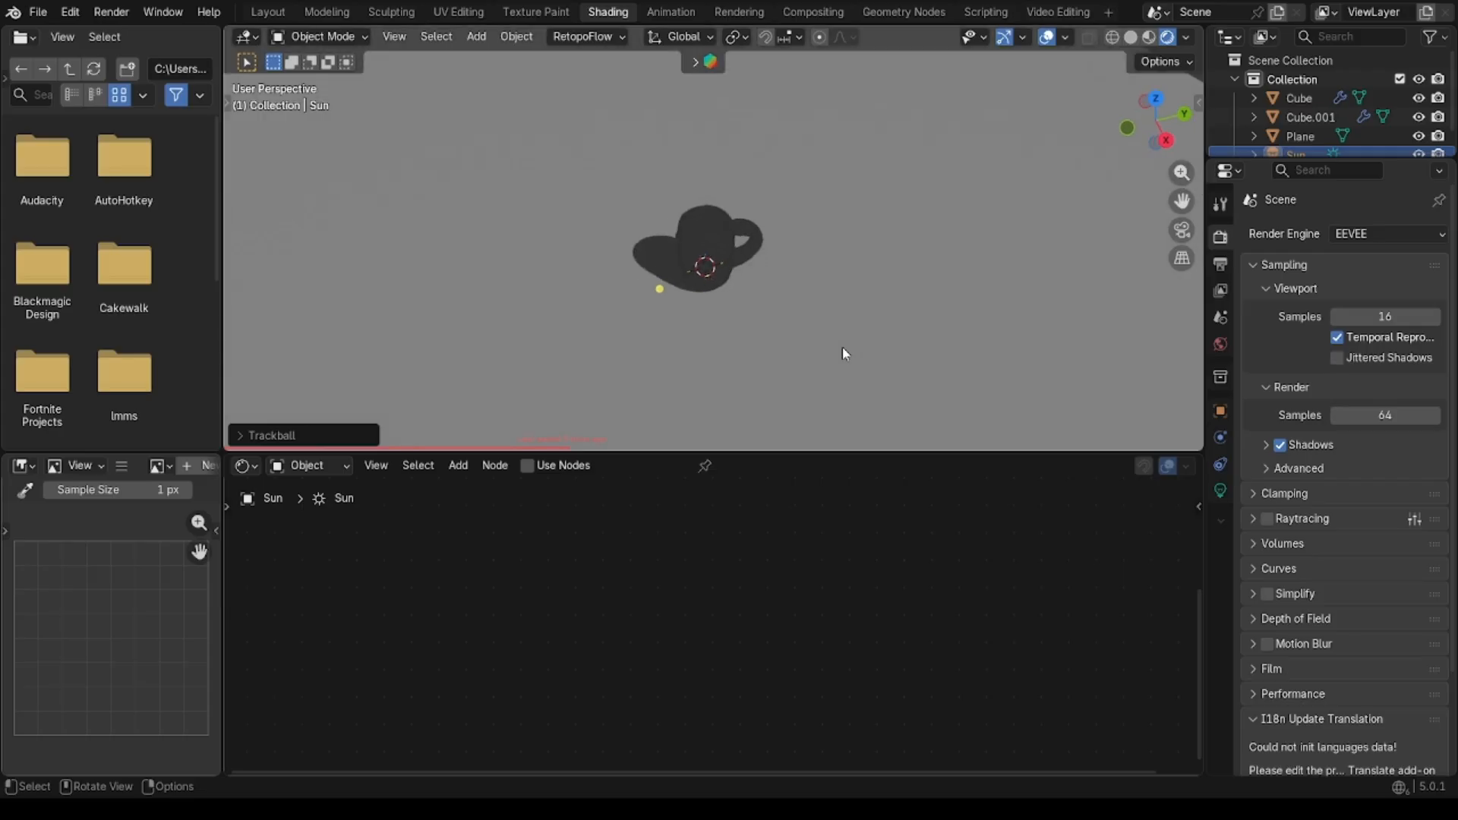
Step: Enable Raytracing for EEVEE and check how the glass mug renders close up
middle_drag(753, 220, 752, 220)
scroll(753, 220, up, 5)
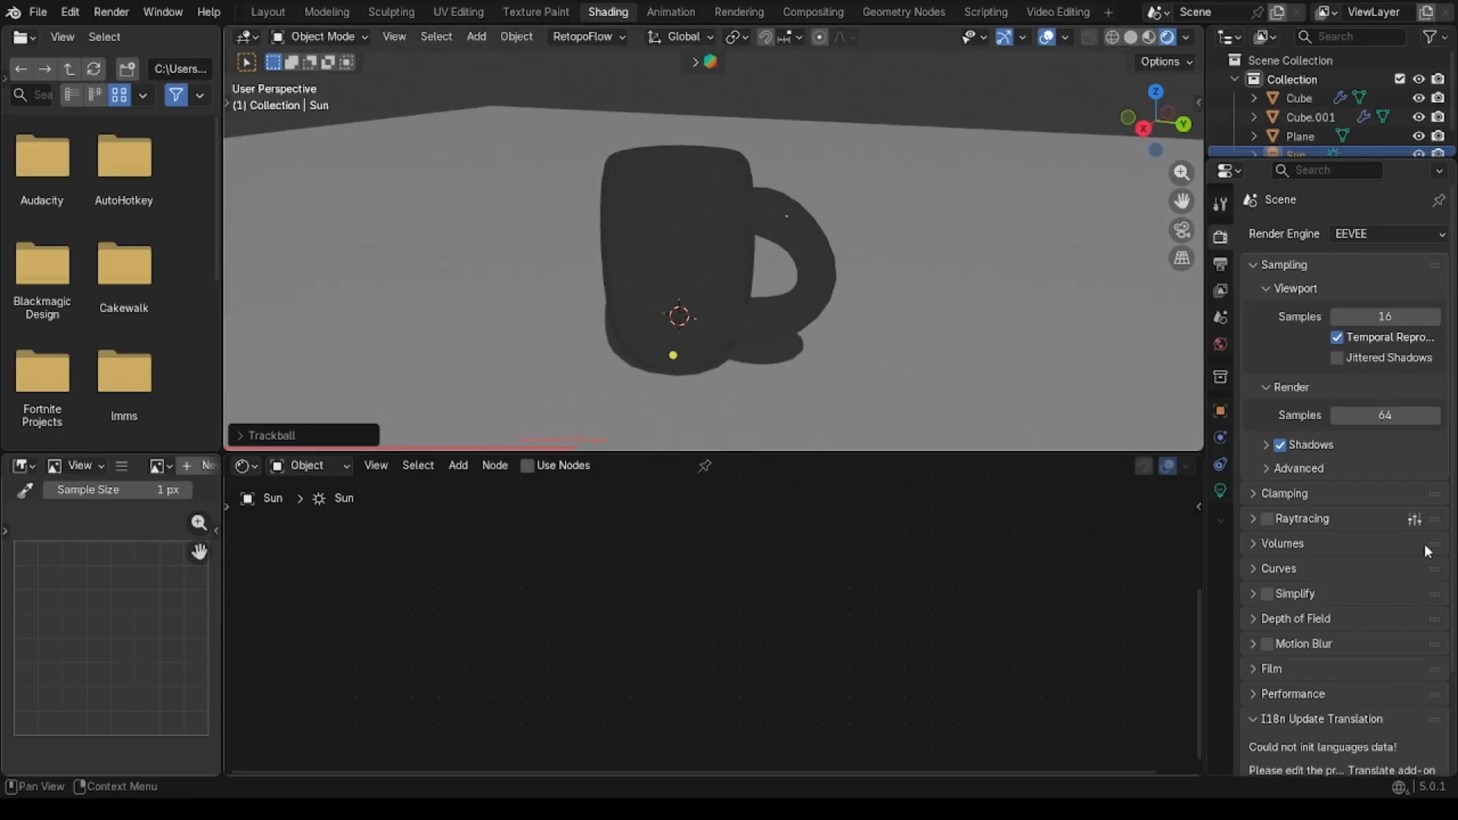
click(1266, 520)
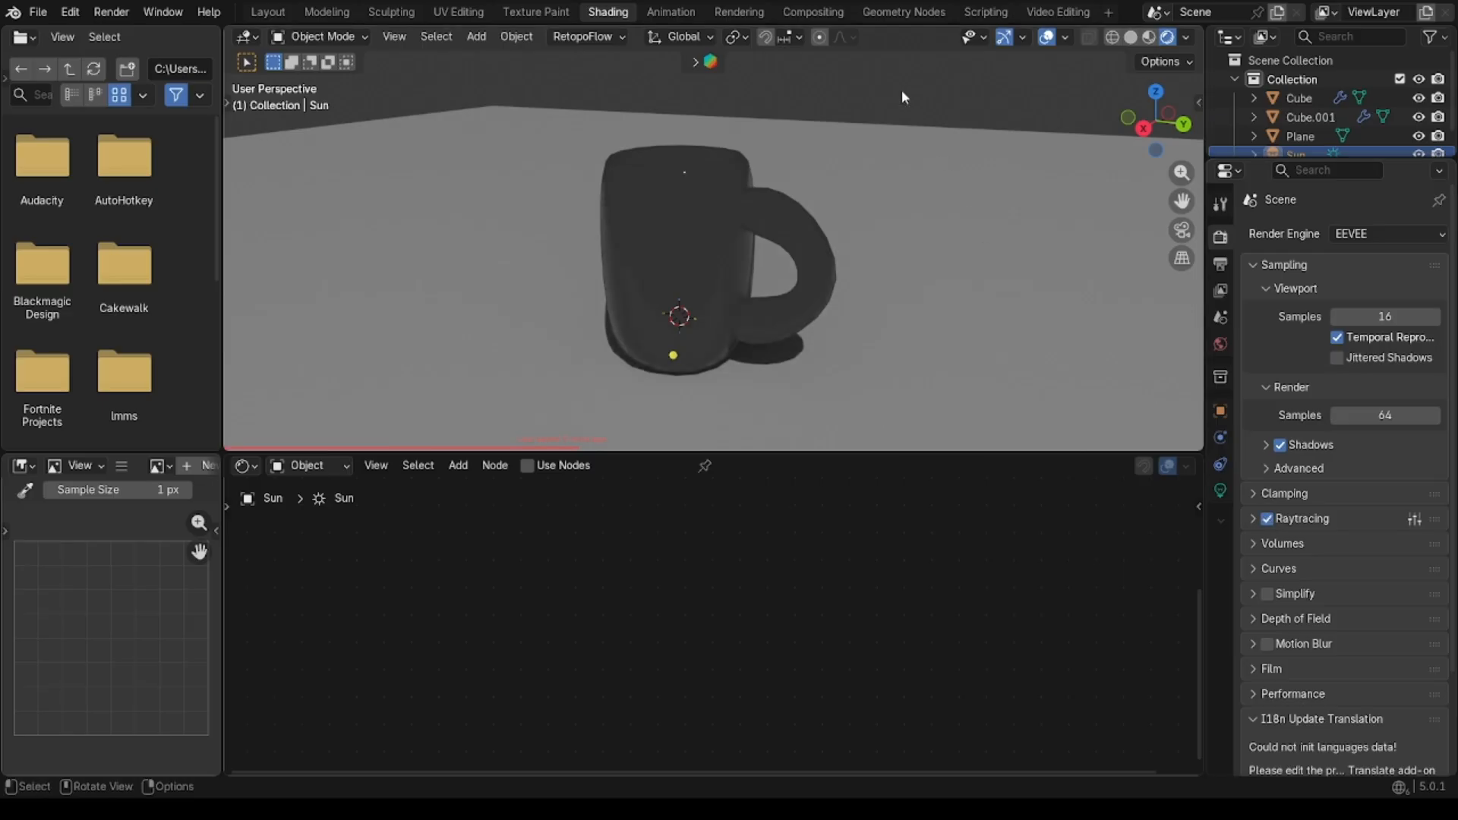
middle_drag(829, 201, 830, 211)
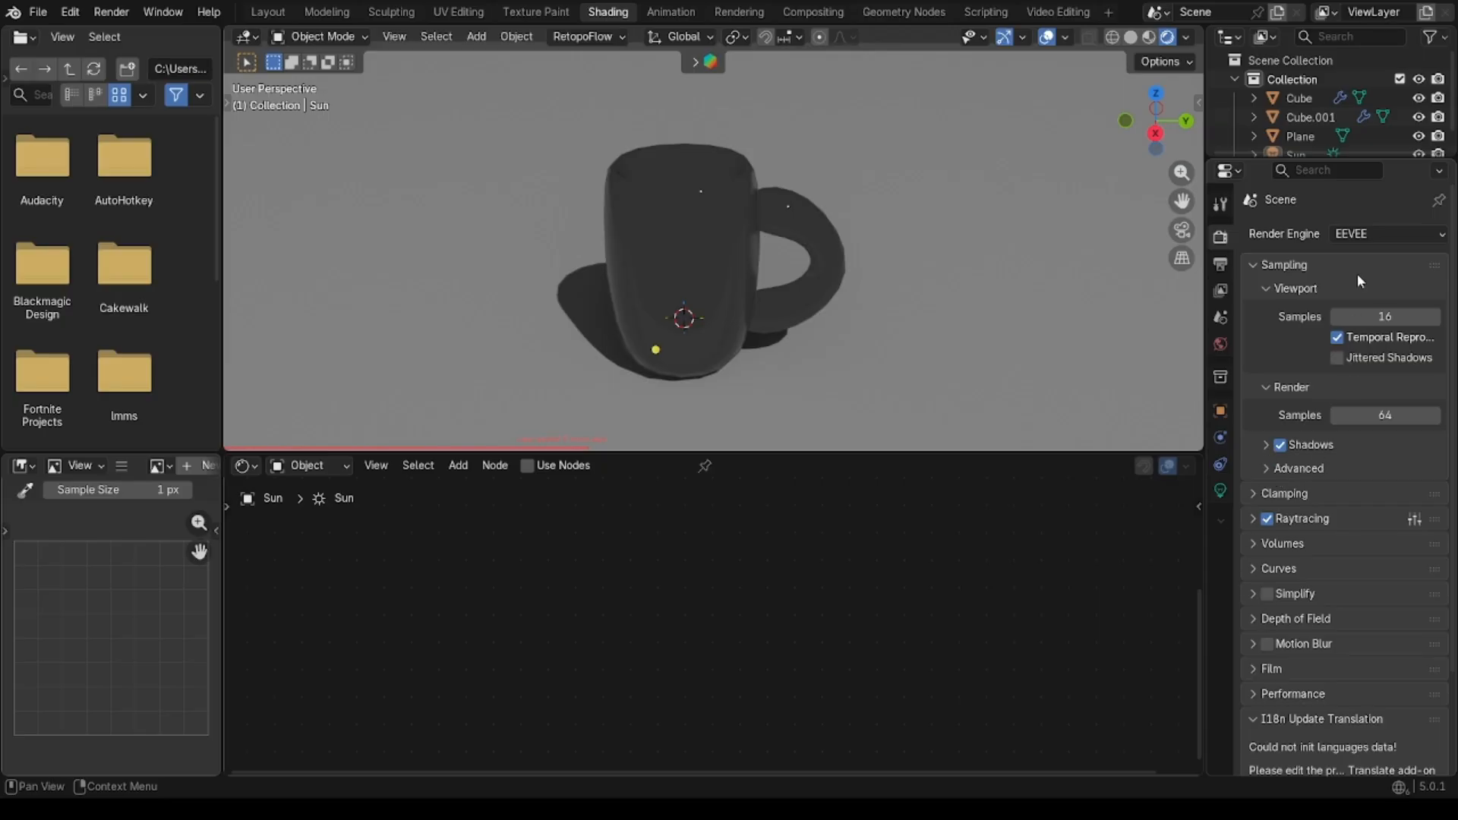
Step: Switch the render engine to Cycles and examine the rendered glass mug and its shadow from several angles
click(1382, 236)
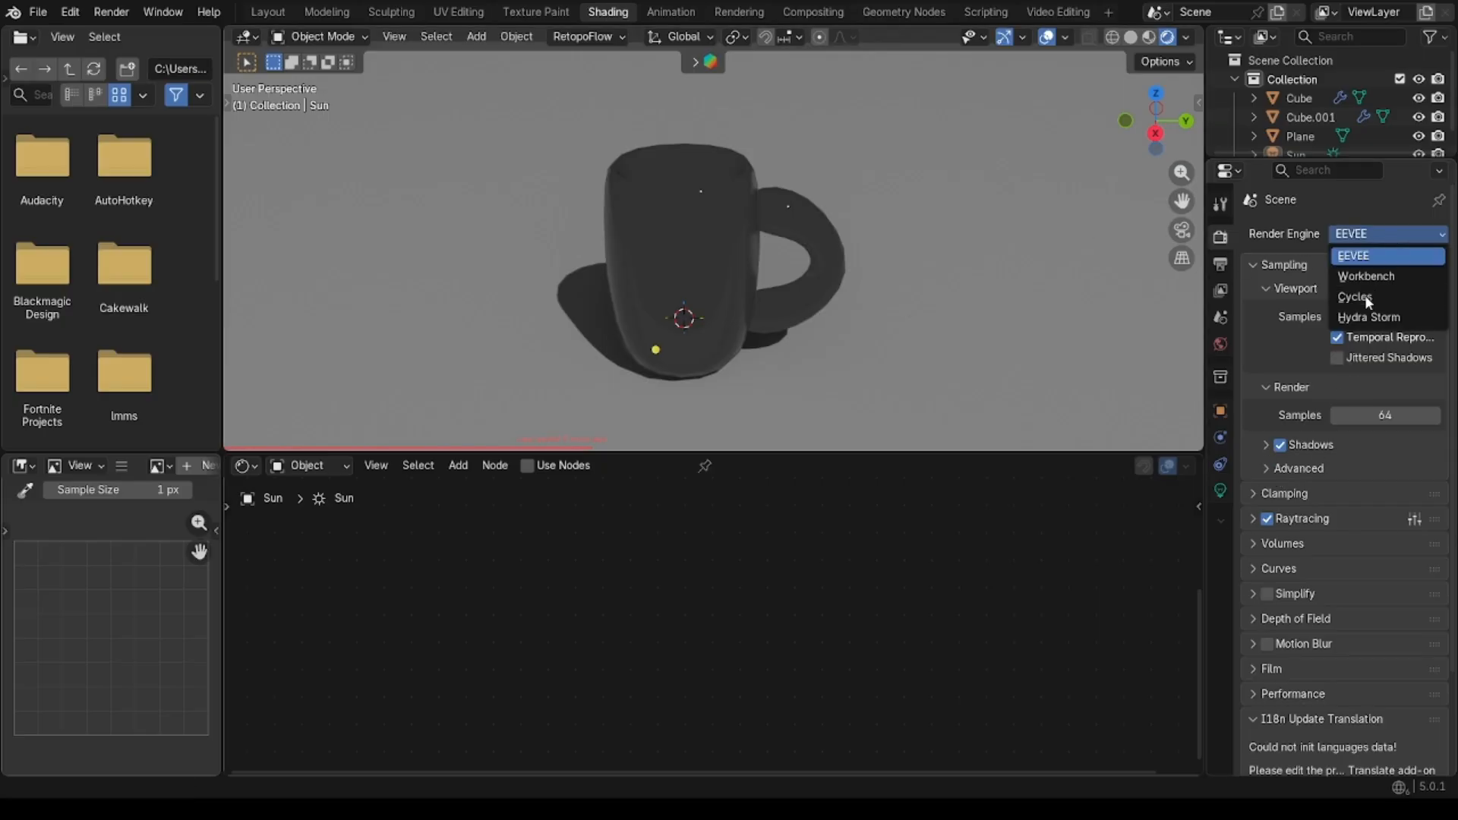
click(1364, 294)
middle_drag(907, 240, 889, 124)
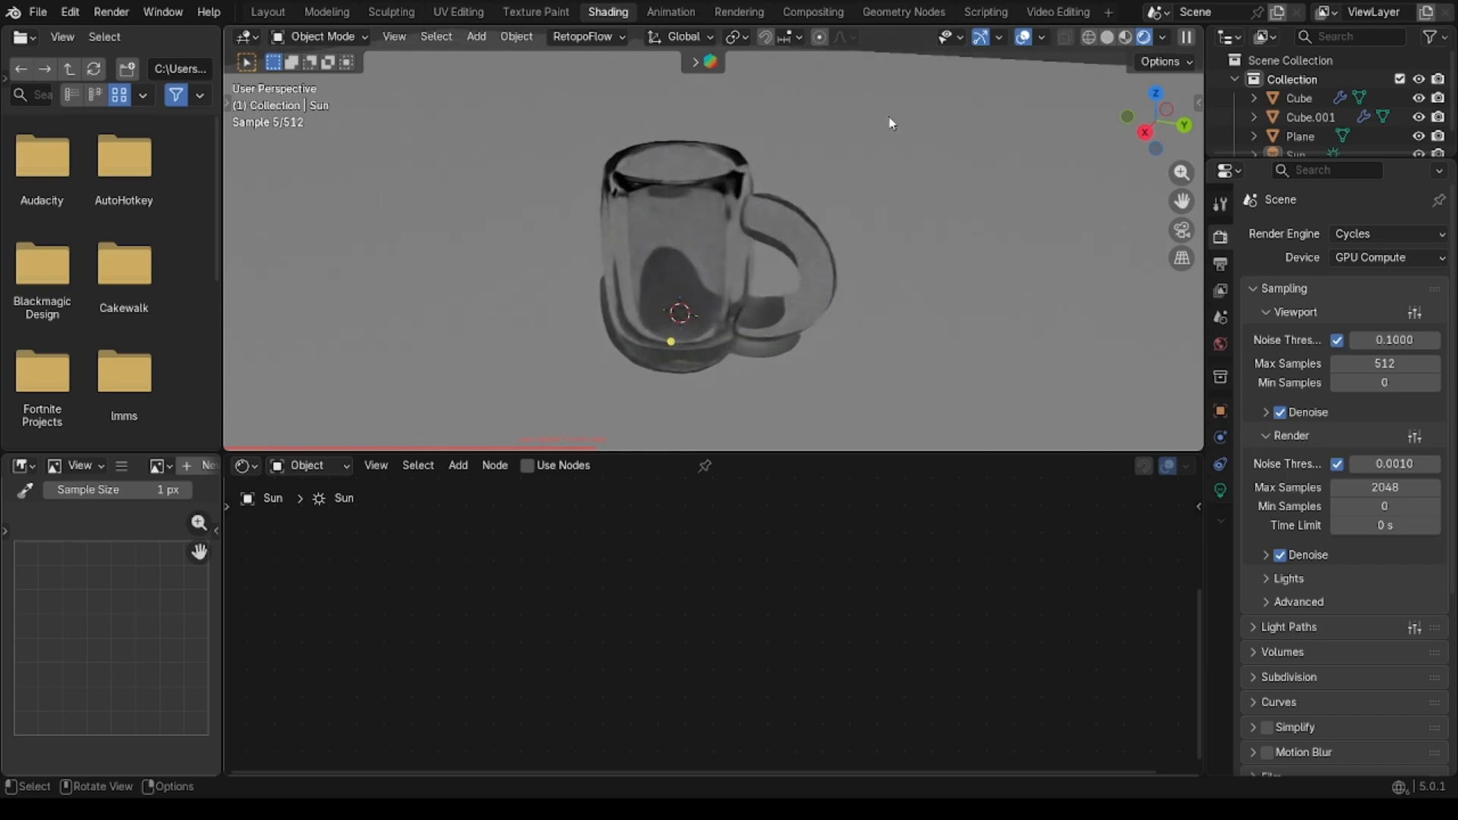
scroll(941, 107, down, 5)
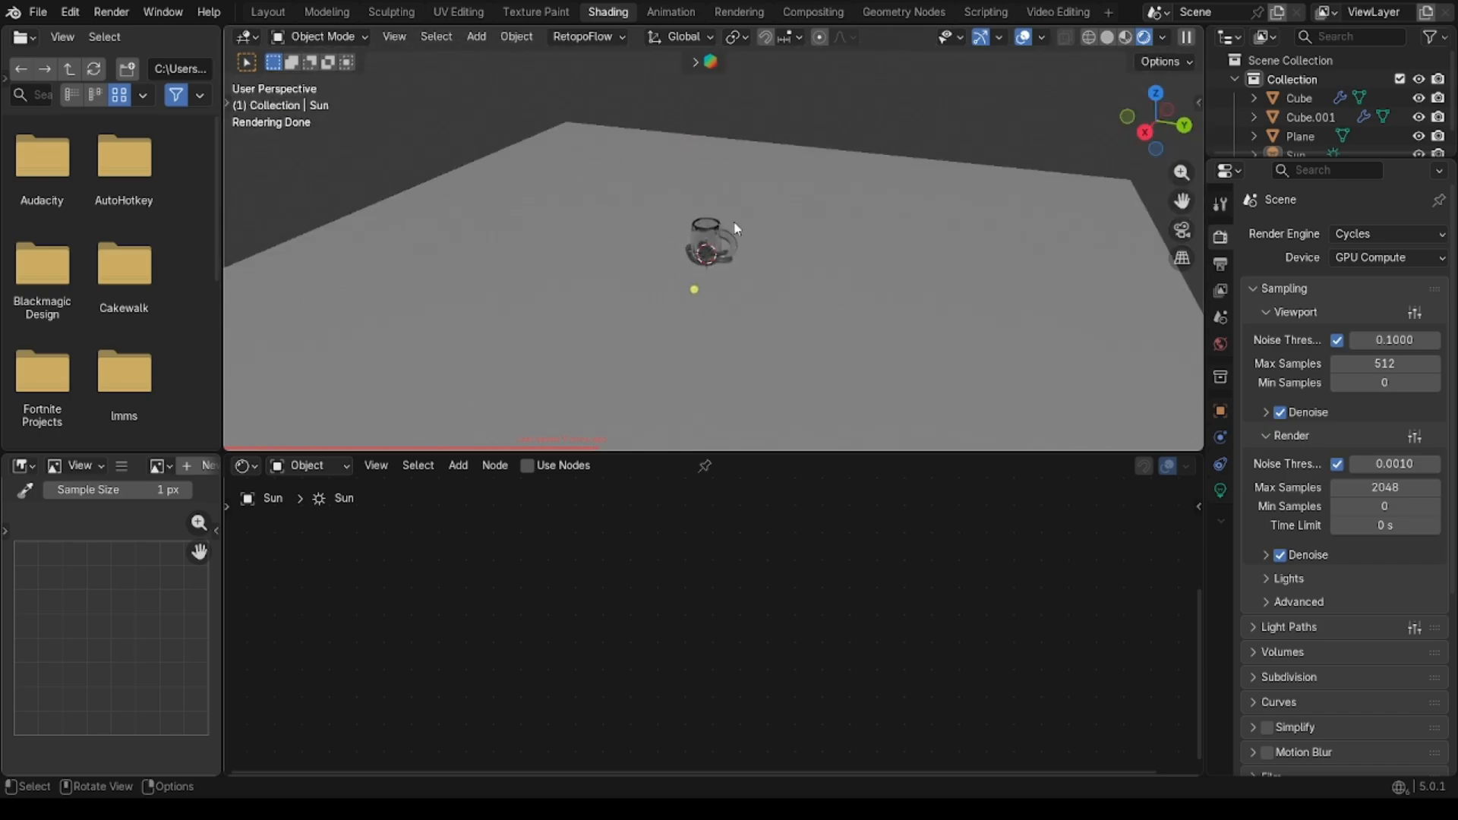
scroll(735, 227, up, 6)
middle_drag(735, 228, 824, 185)
middle_drag(733, 222, 734, 222)
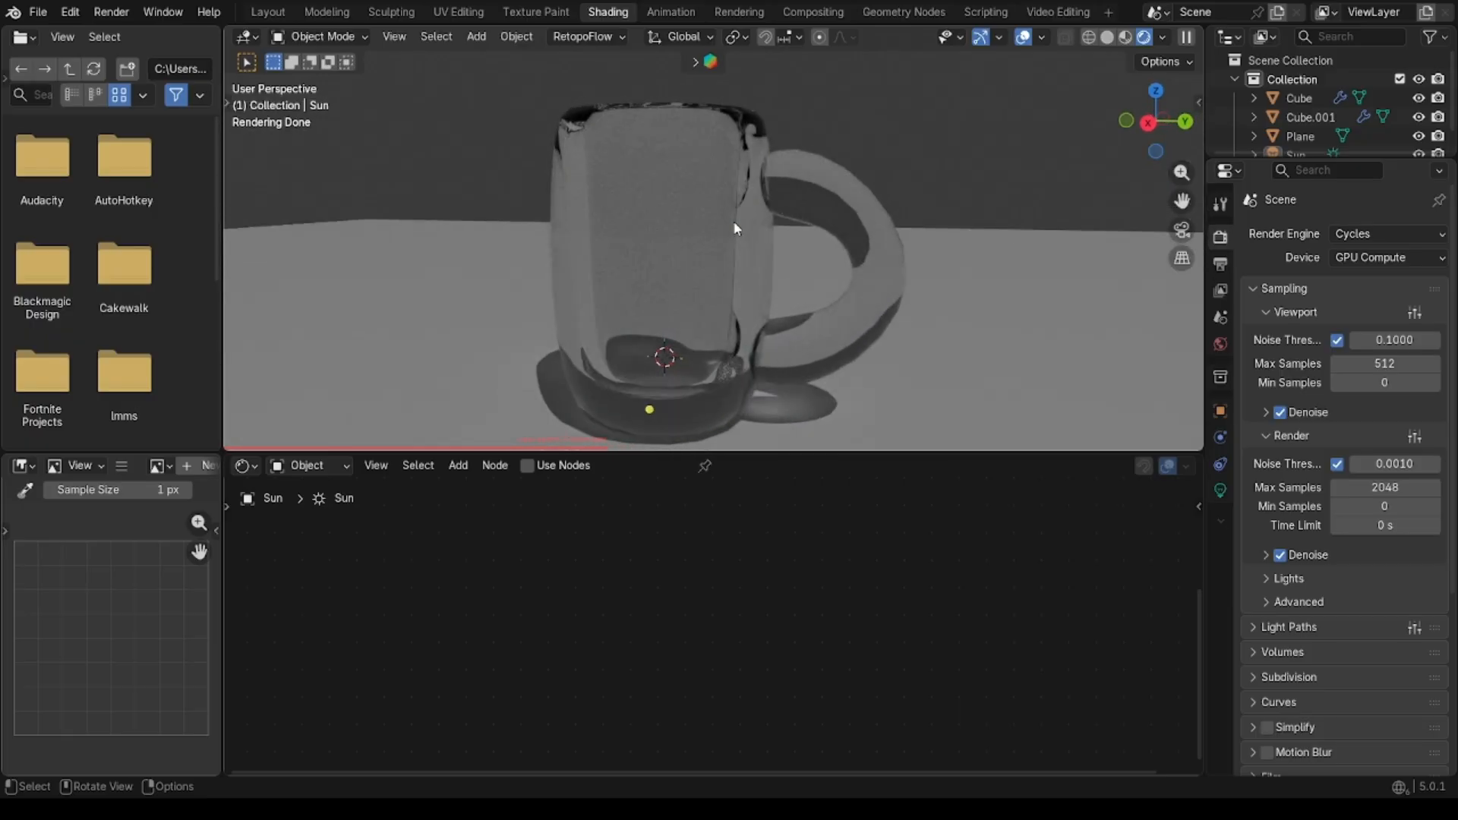
scroll(734, 221, down, 3)
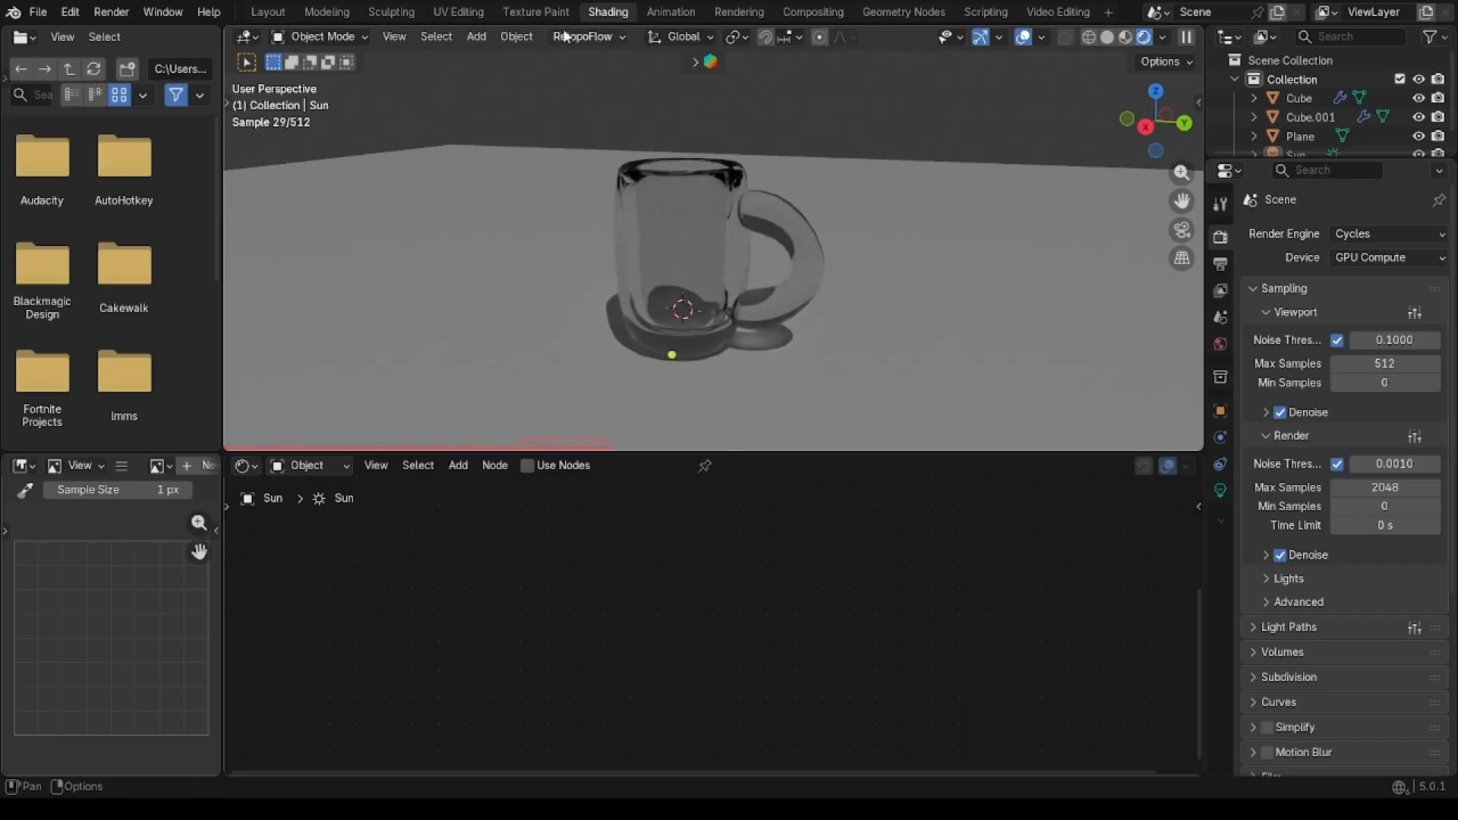
Step: Add a camera to the scene and lock it to the view while looking through it
click(476, 37)
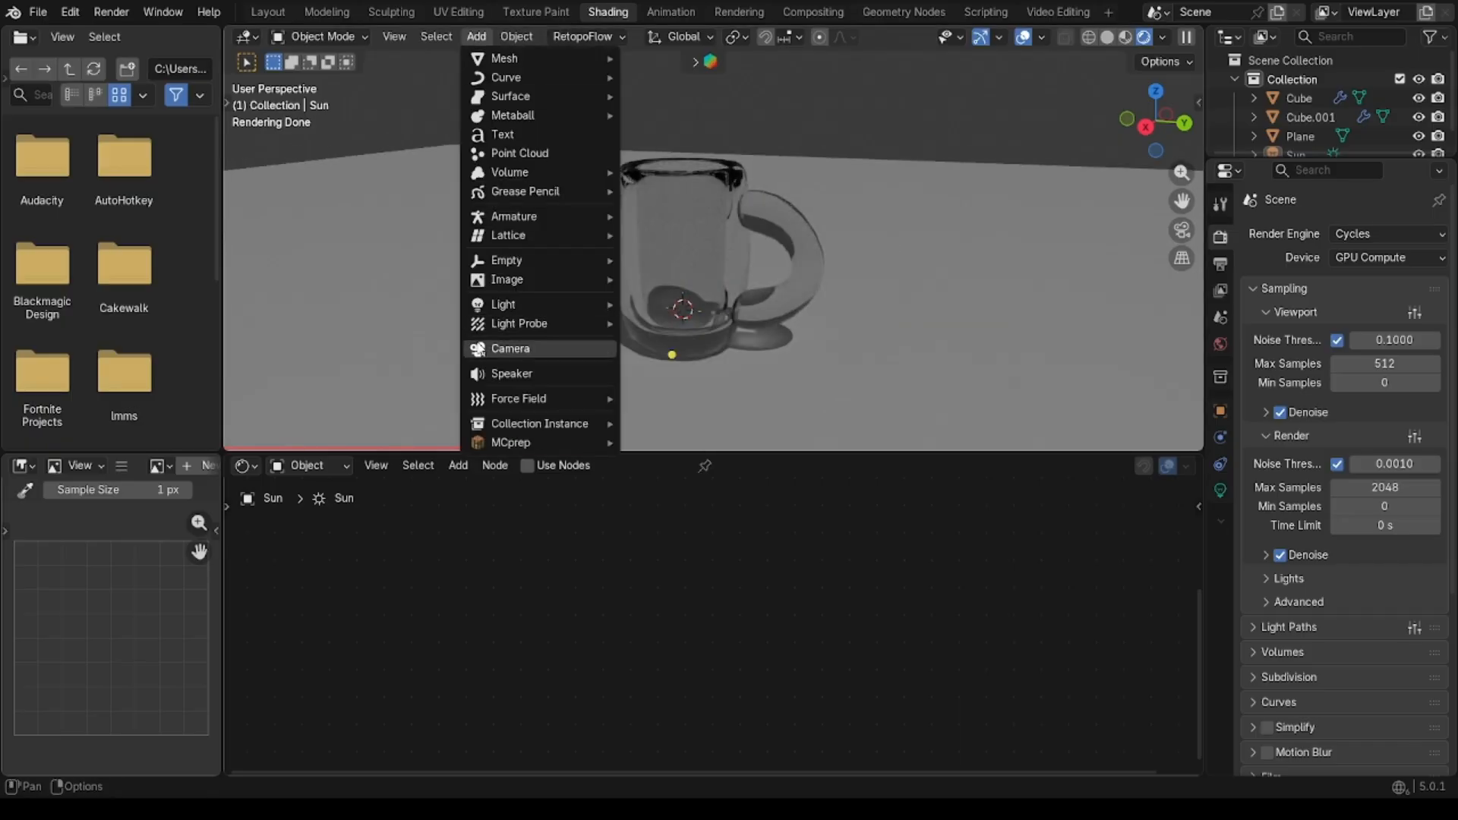
click(486, 347)
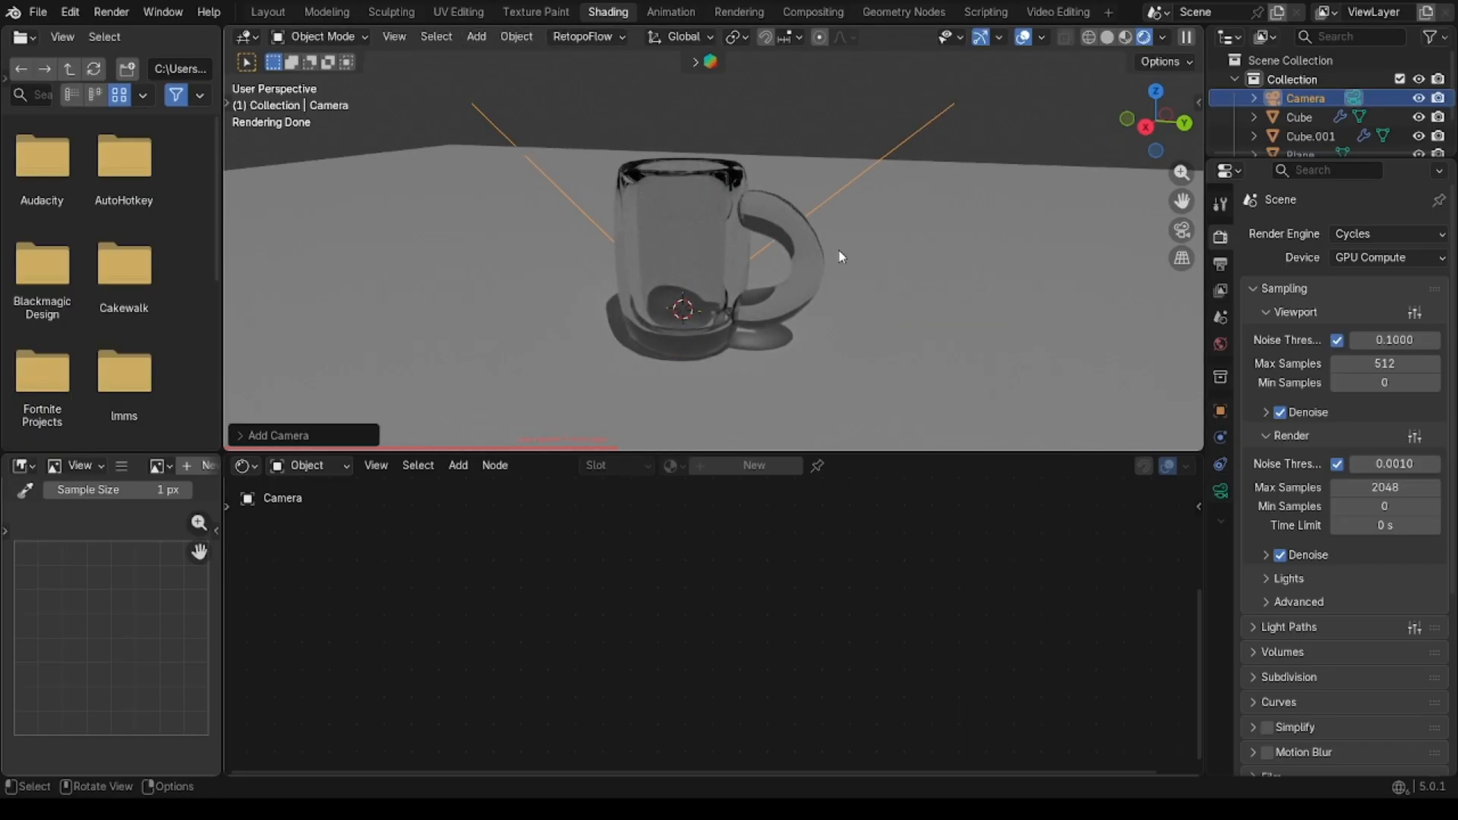
key(KP_0)
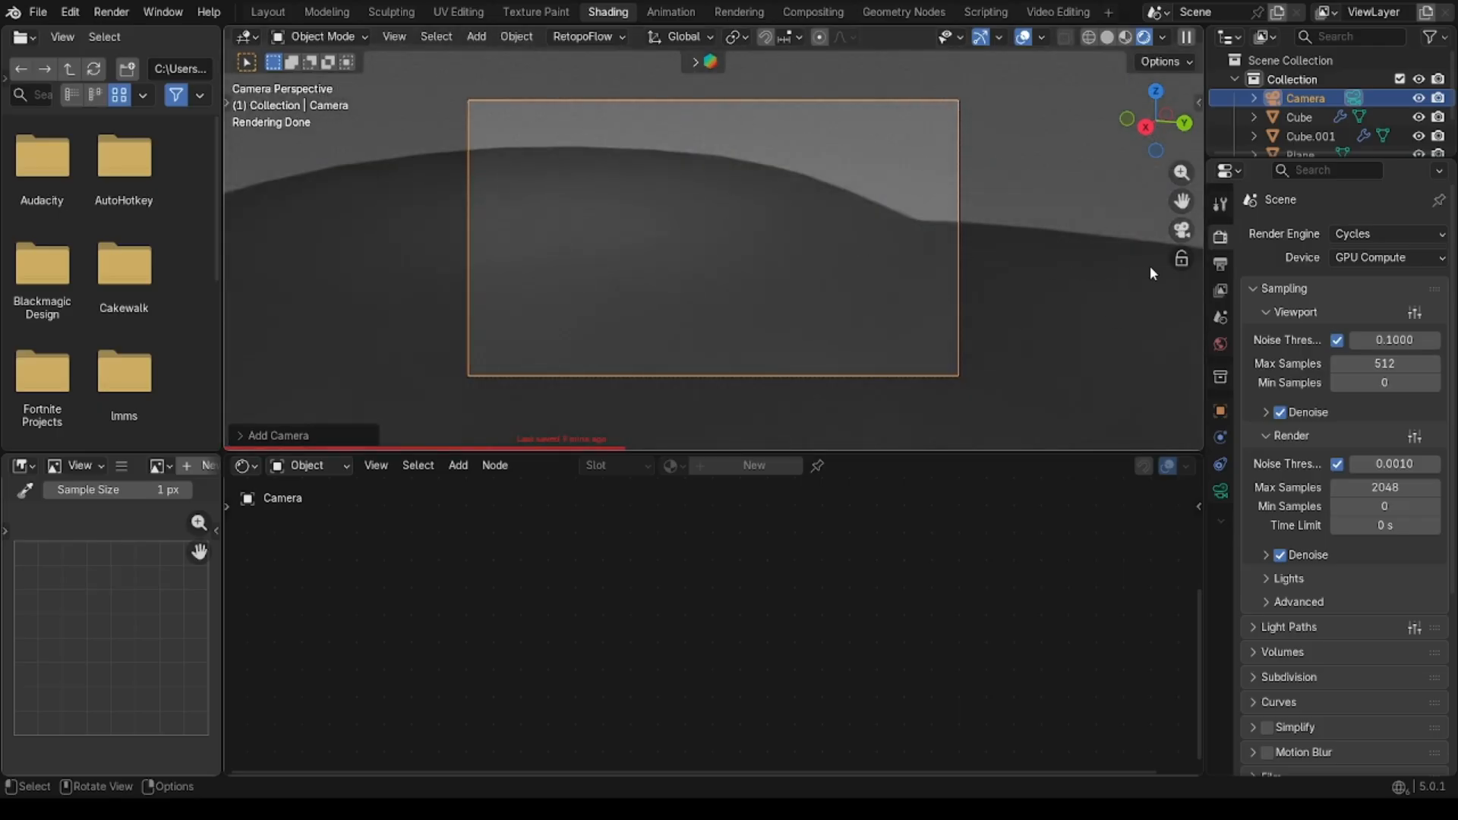
click(1178, 260)
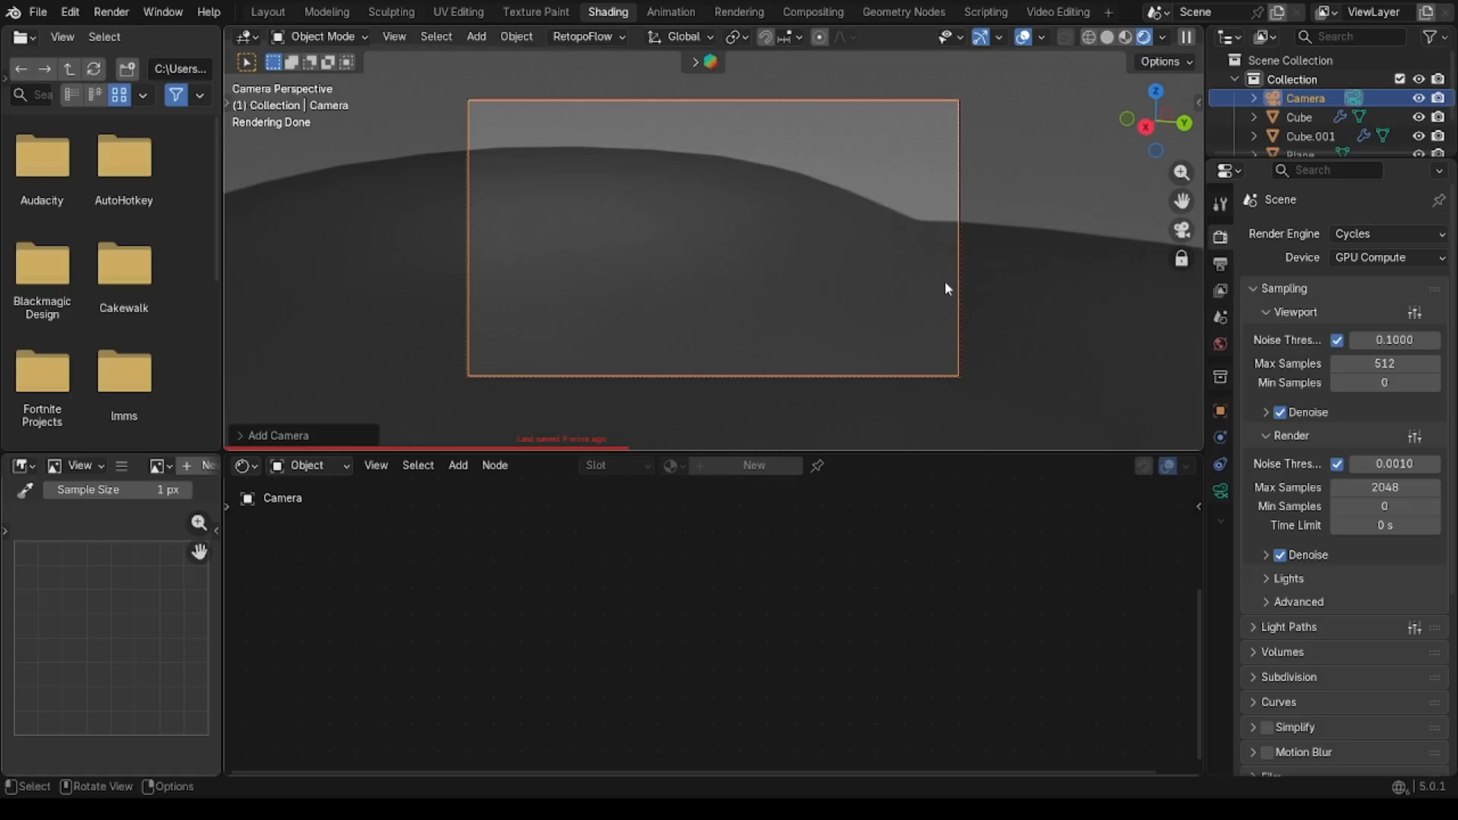
Step: Pull back and orbit the locked camera to frame the whole mug near the centre of the shot, and deselect it
scroll(881, 260, down, 8)
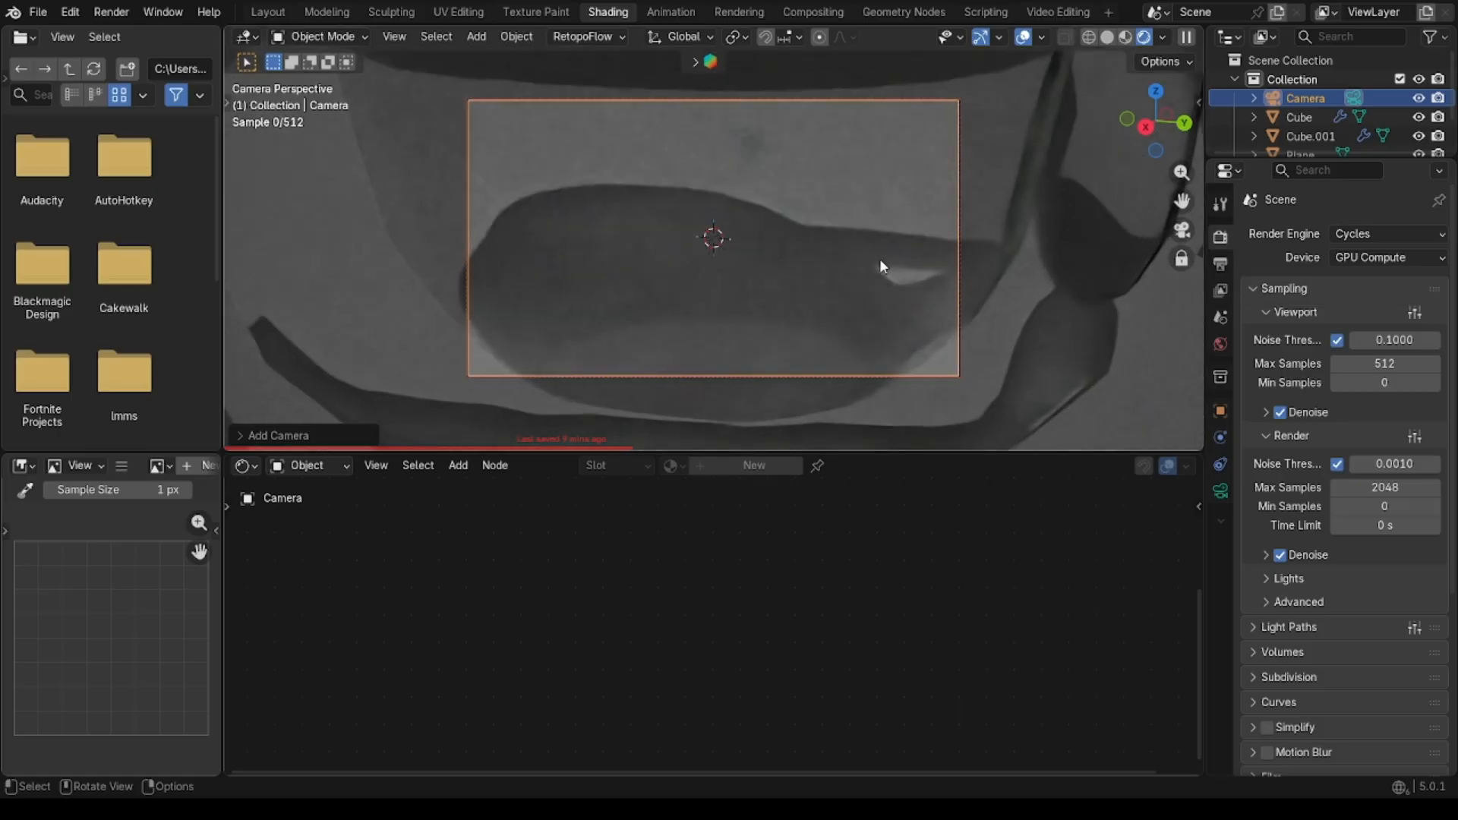
scroll(879, 258, down, 10)
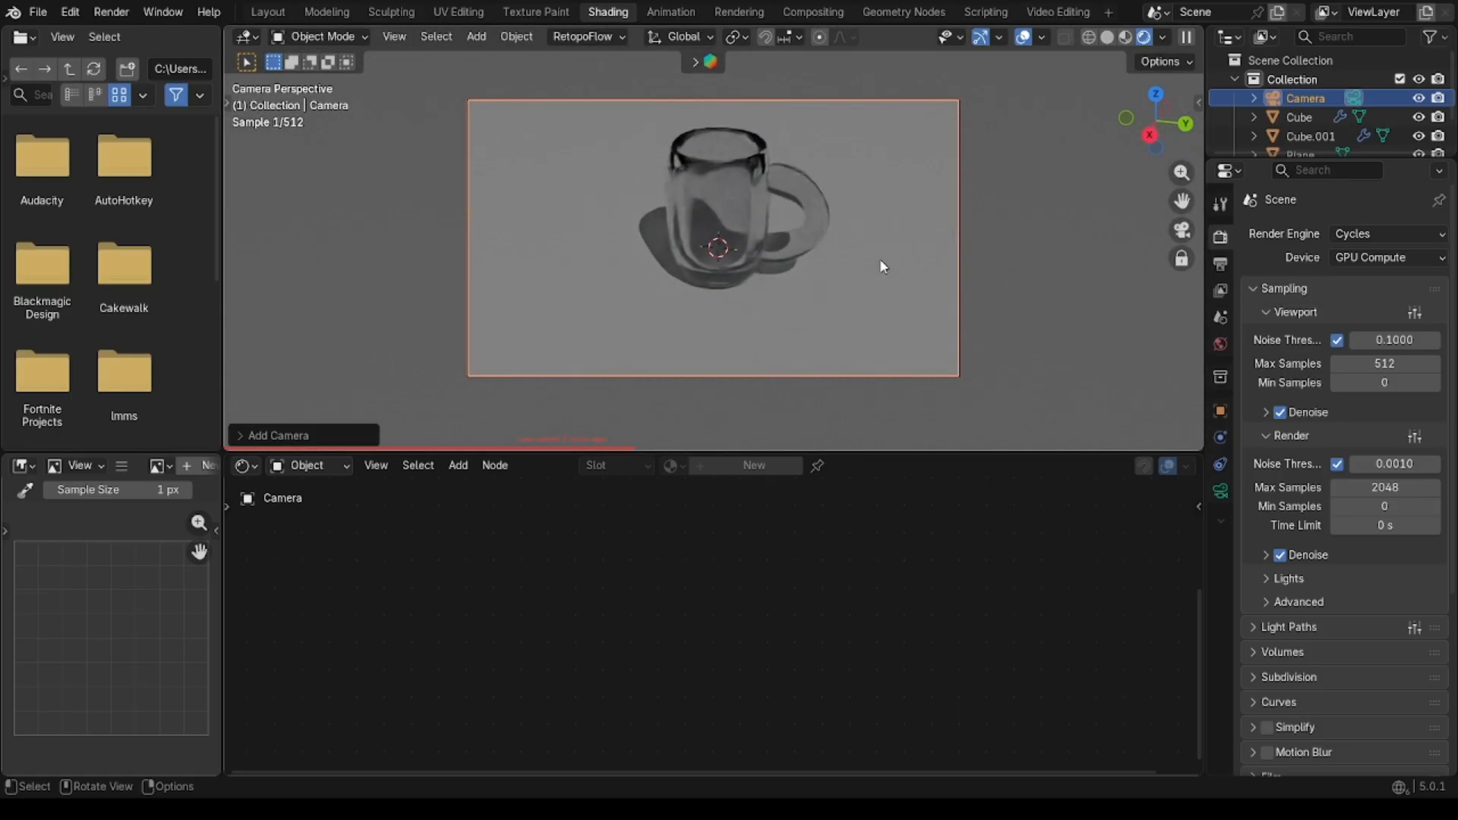
mouse_move(880, 258)
middle_down()
mouse_move(843, 239)
mouse_move(881, 276)
mouse_move(861, 257)
middle_up()
scroll(881, 262, down, 3)
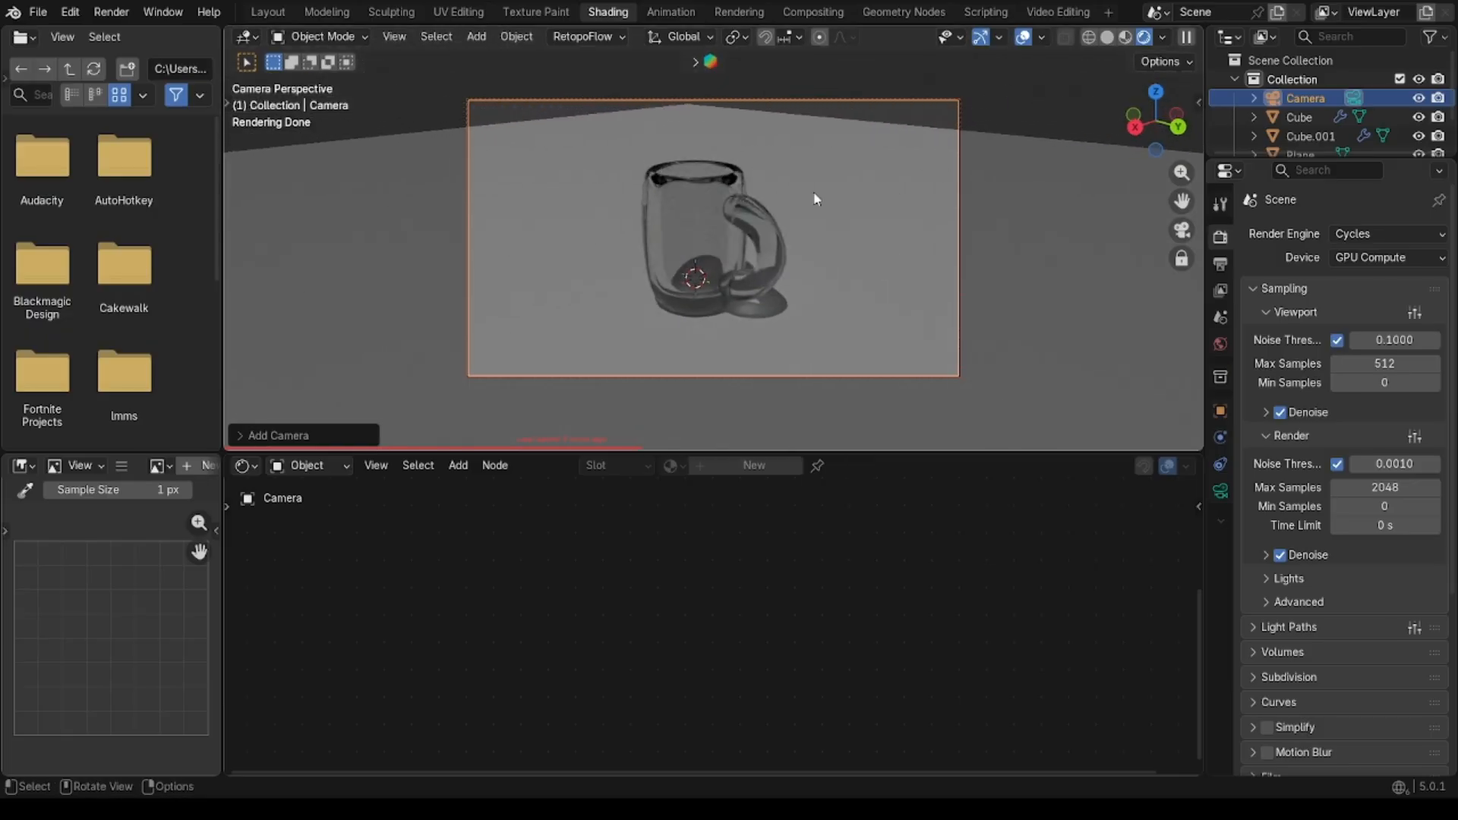
scroll(814, 195, down, 2)
scroll(814, 195, up, 2)
click(1004, 80)
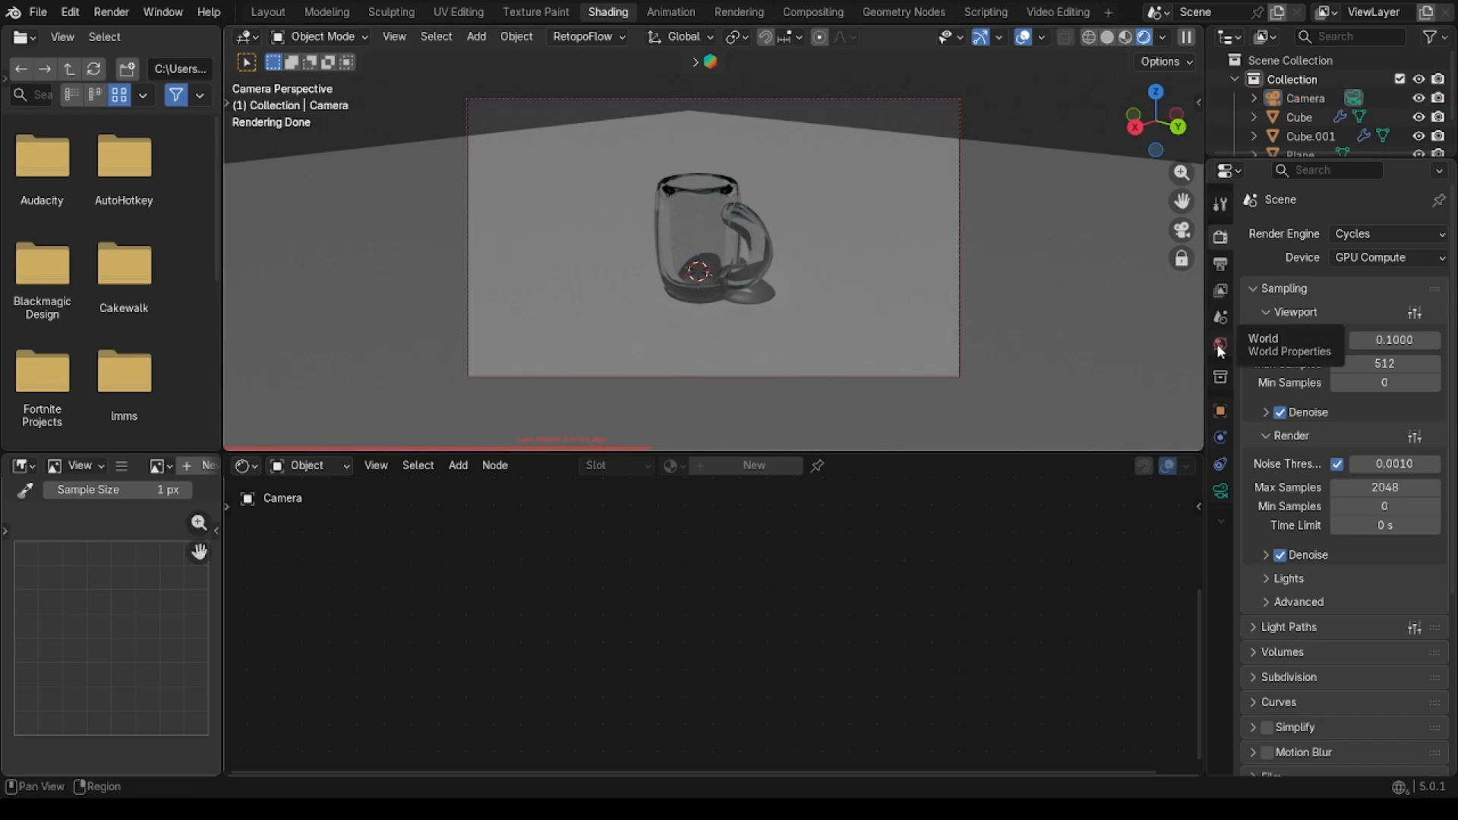
Step: Darken the world background colour to pure black
click(1219, 345)
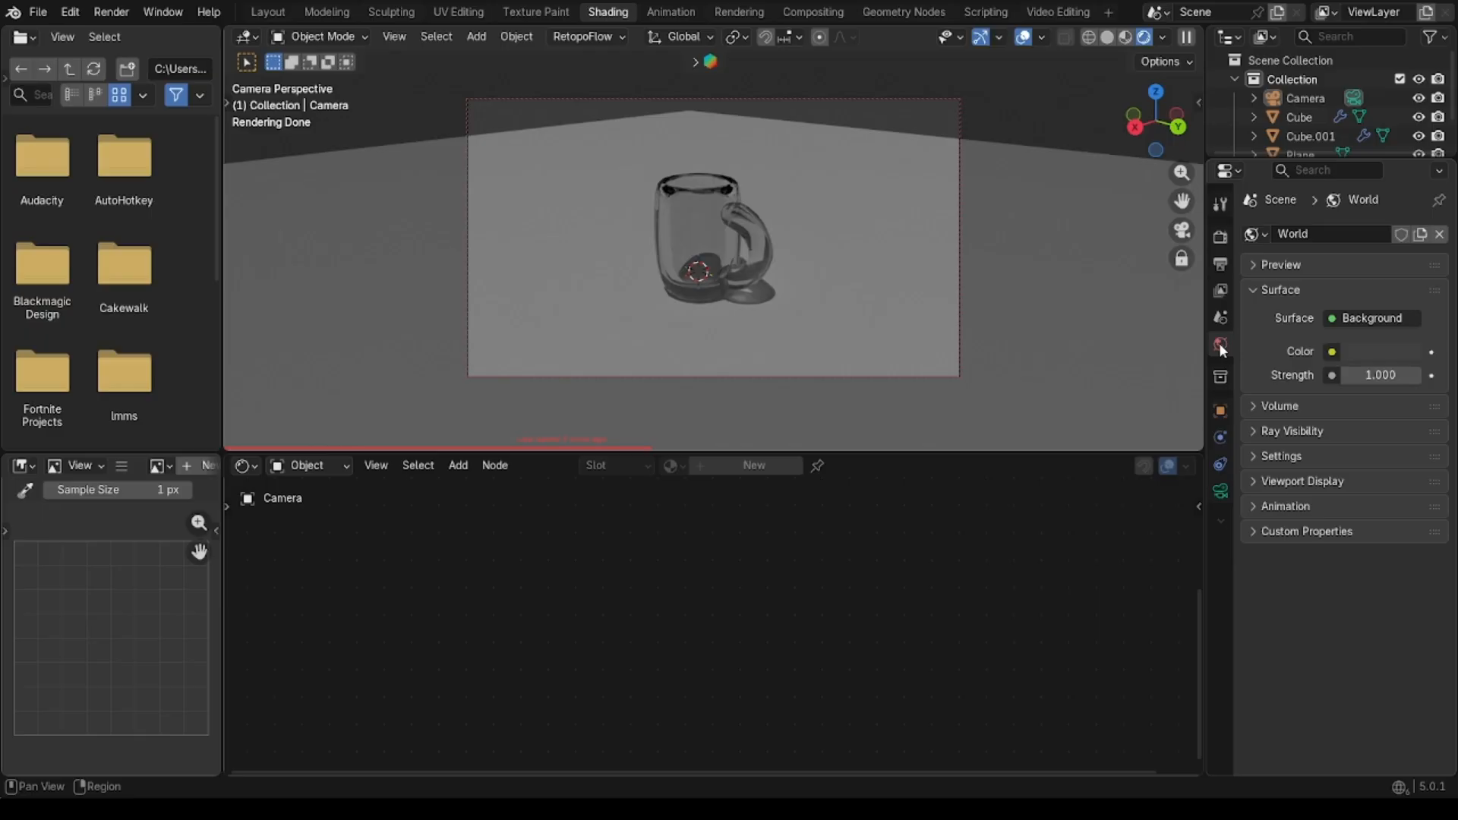
click(1346, 348)
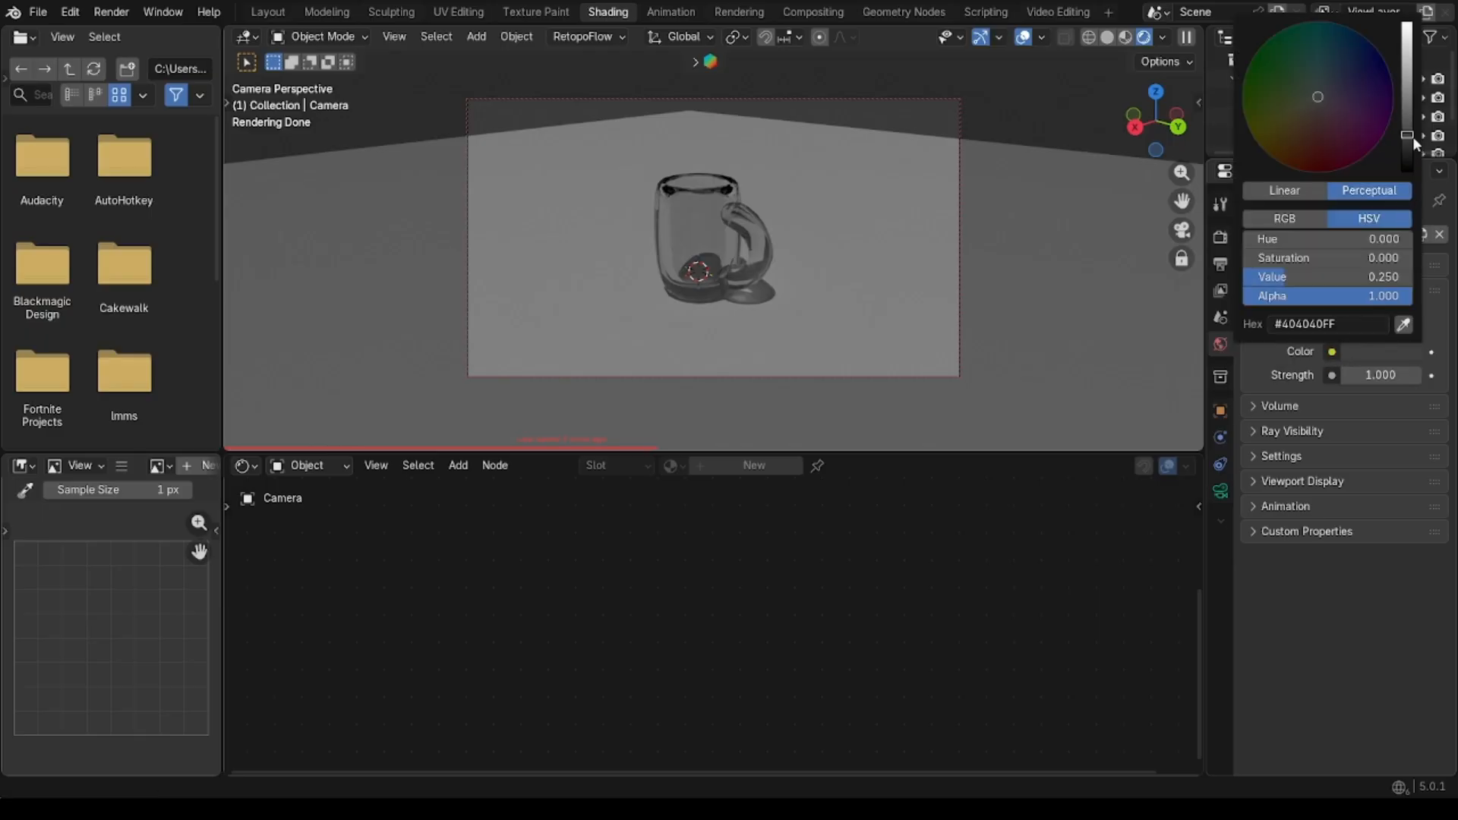
drag(1412, 135, 1406, 172)
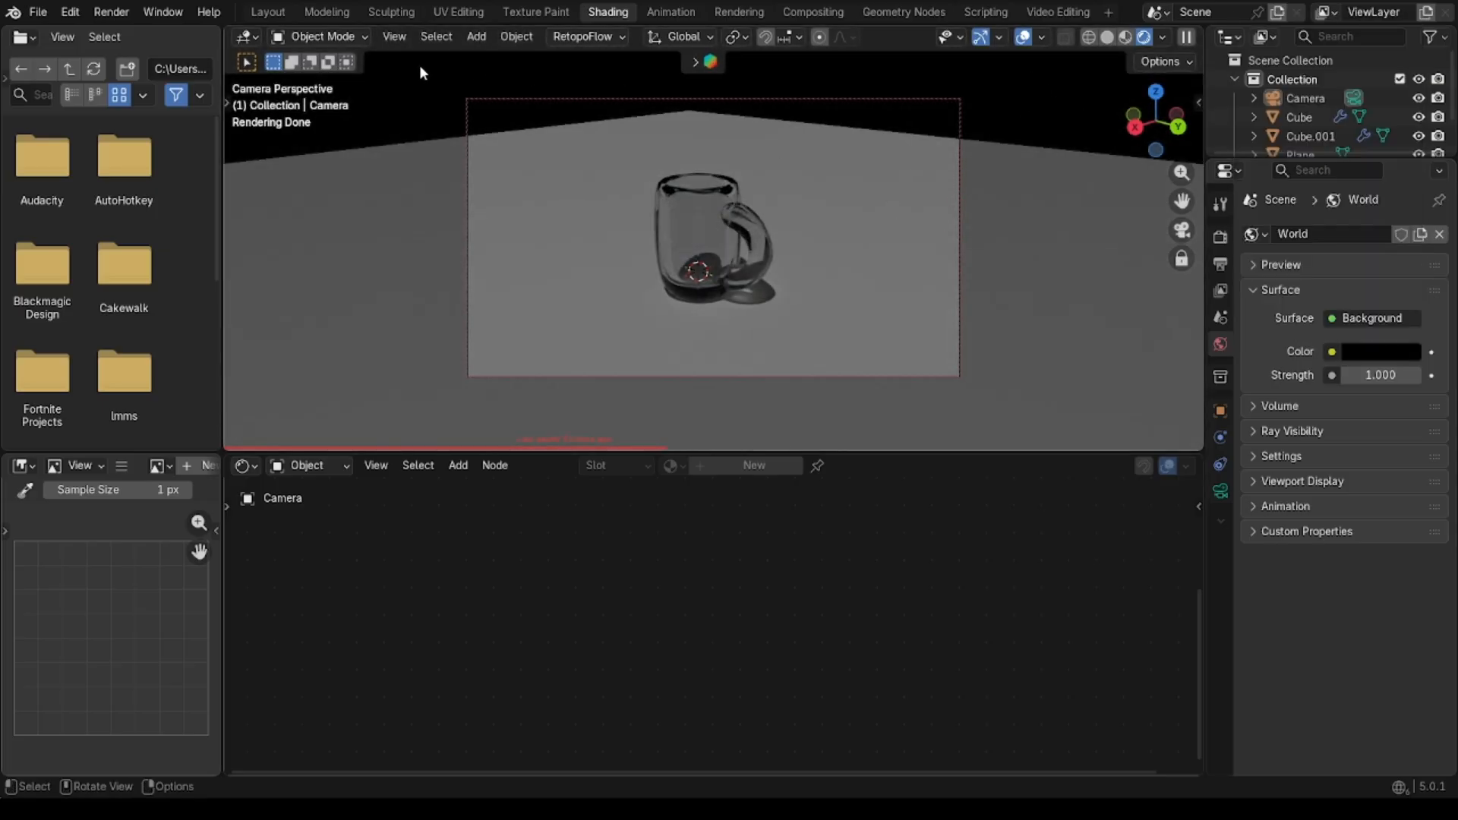
Step: Set the final render's maximum samples to 116 and save the project file
click(1220, 237)
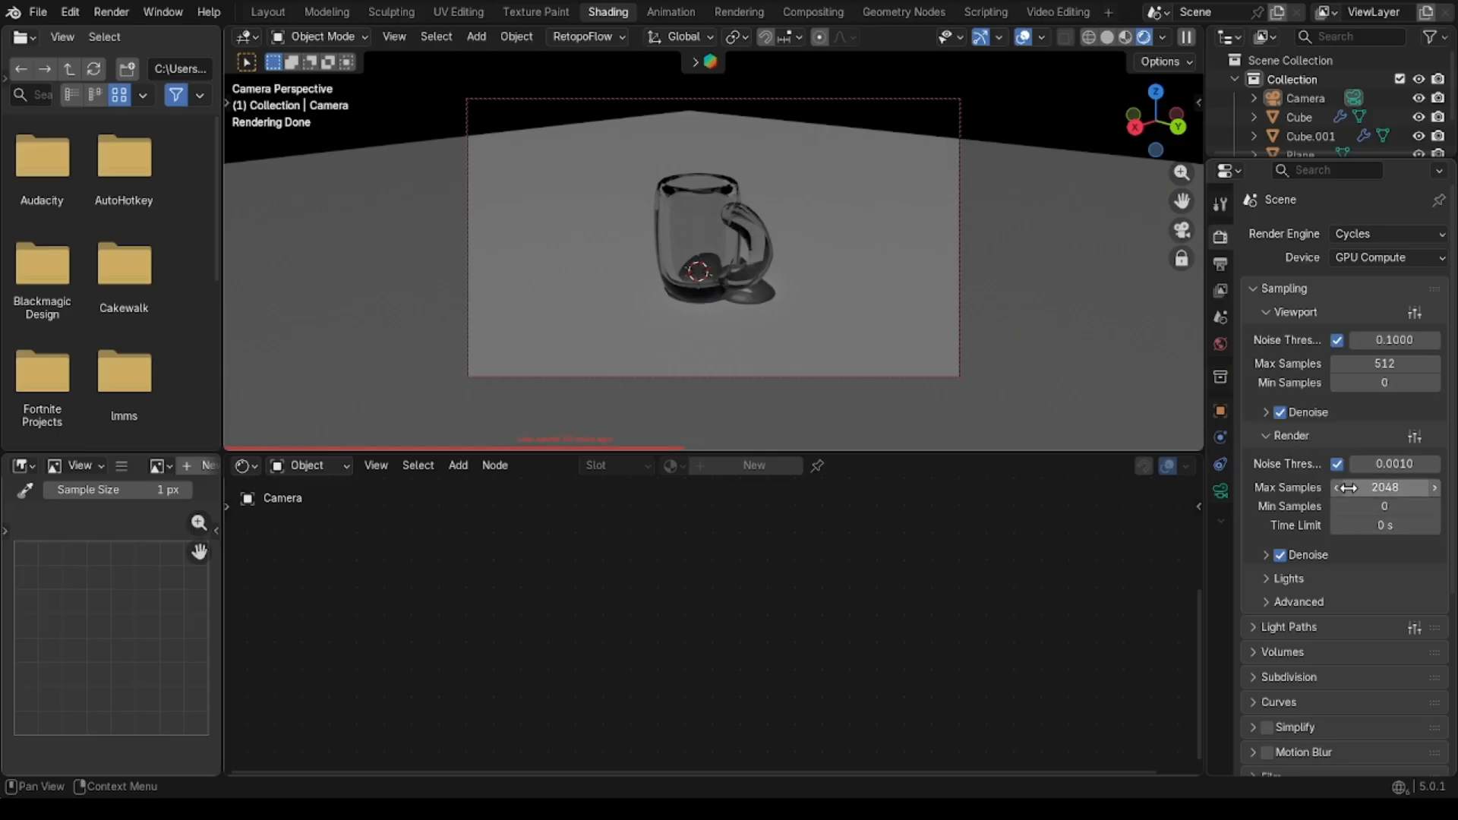
click(1392, 486)
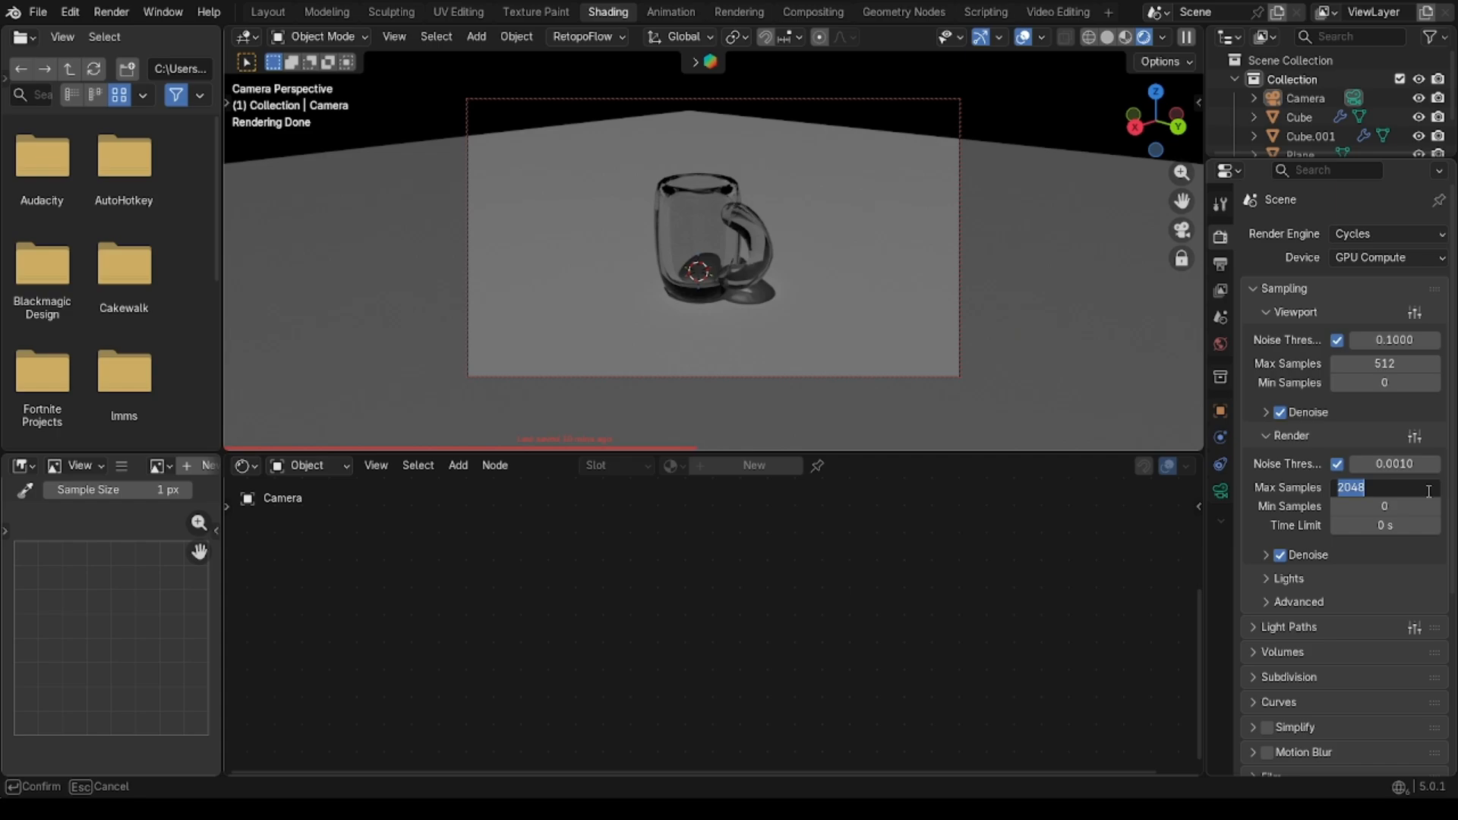
text(116)
key(Return)
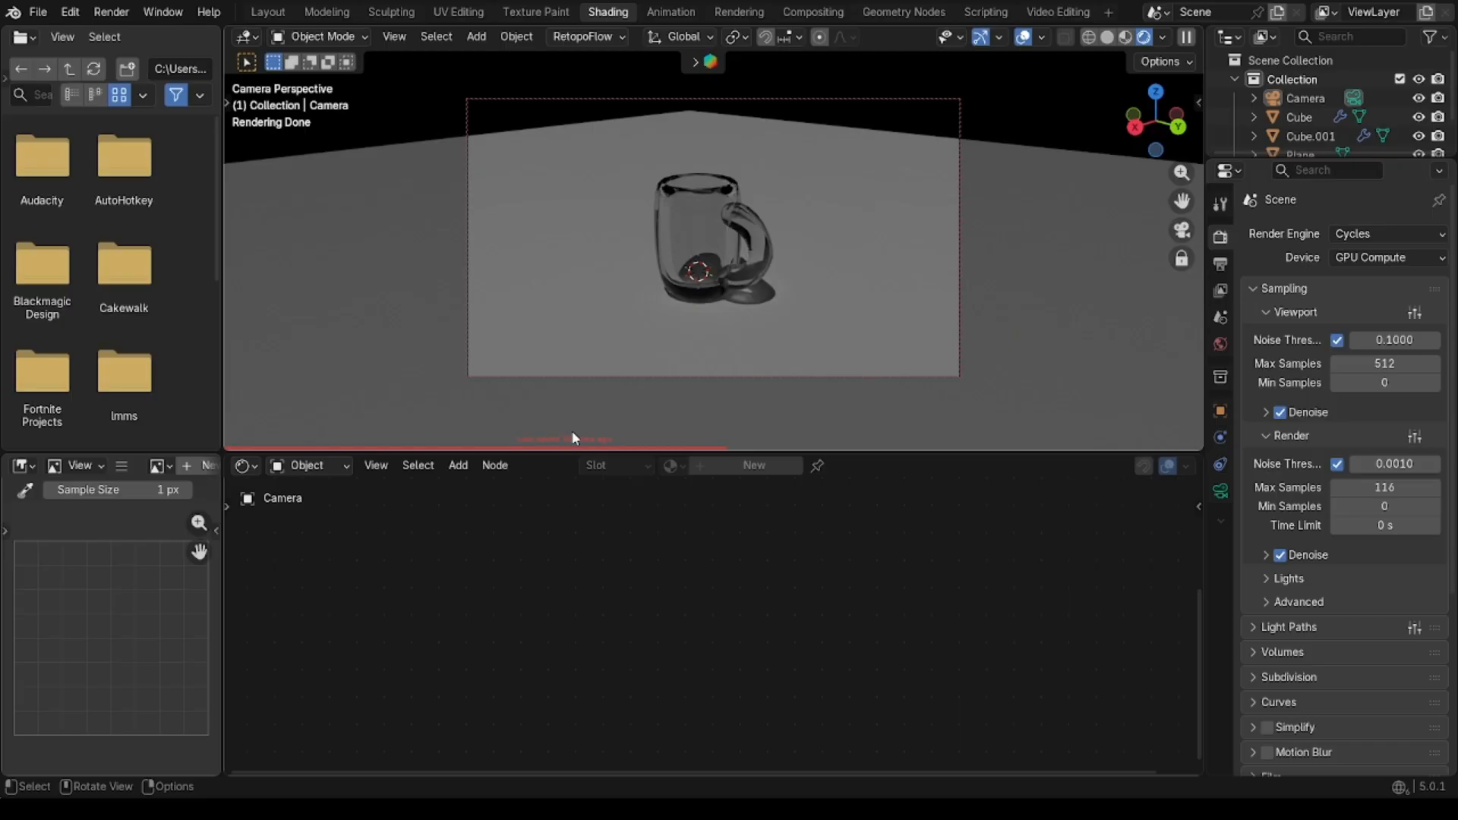
key(ctrl)
key(ctrl+s)
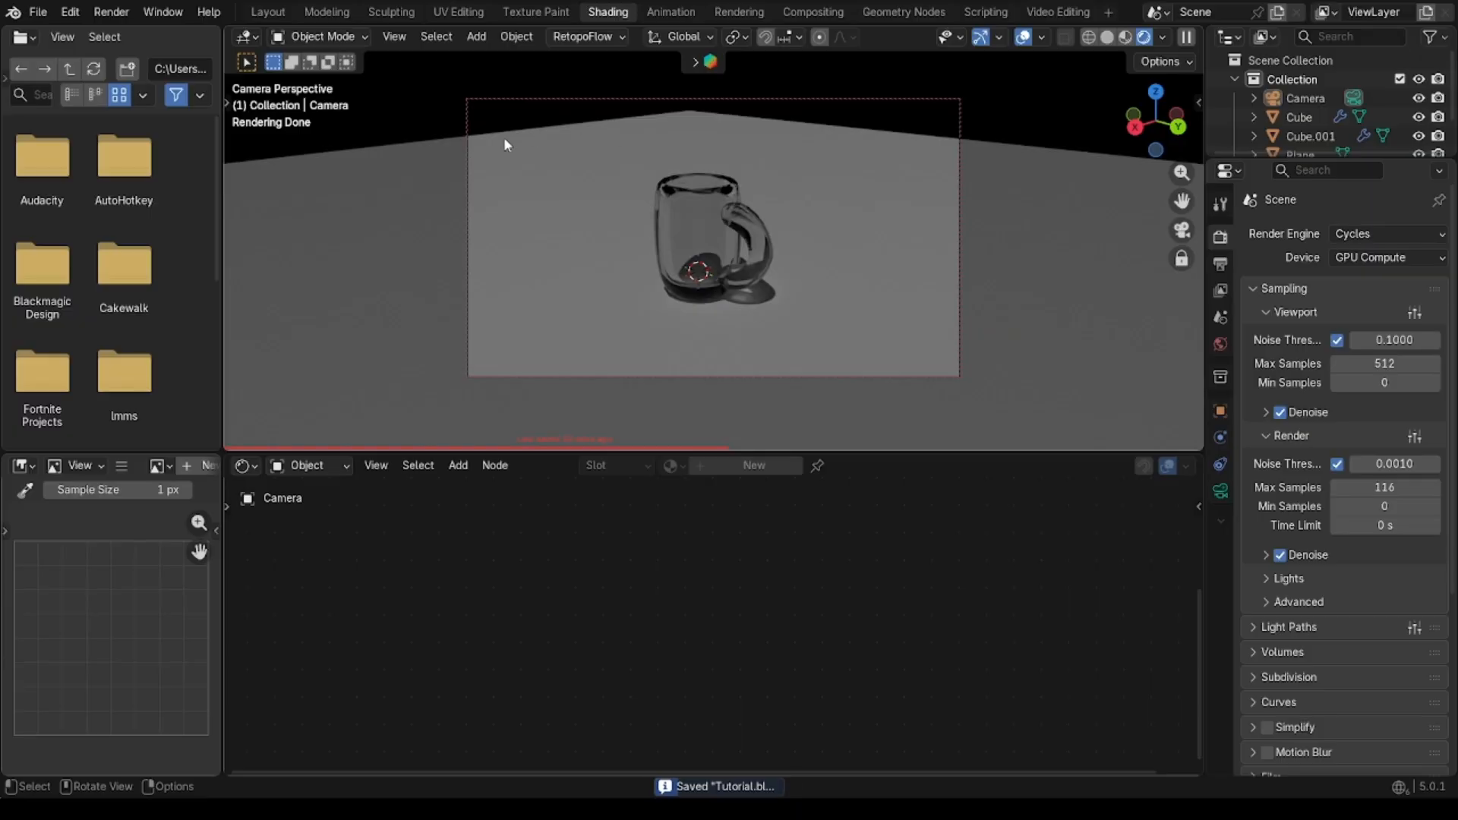
Step: Set the output path to the TutorialMug folder with the file name Mug, and render the still image
click(1224, 290)
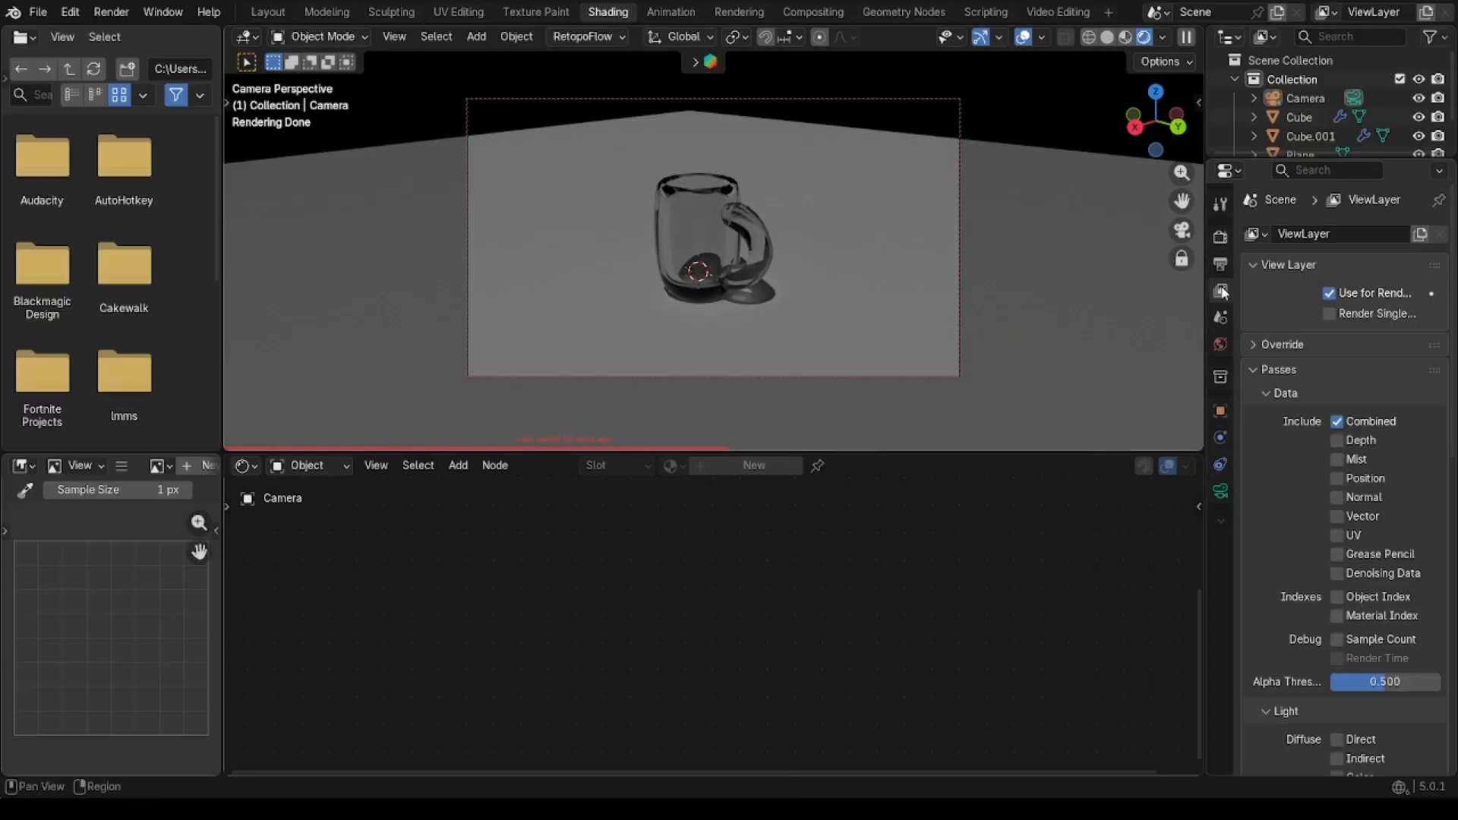
click(1225, 268)
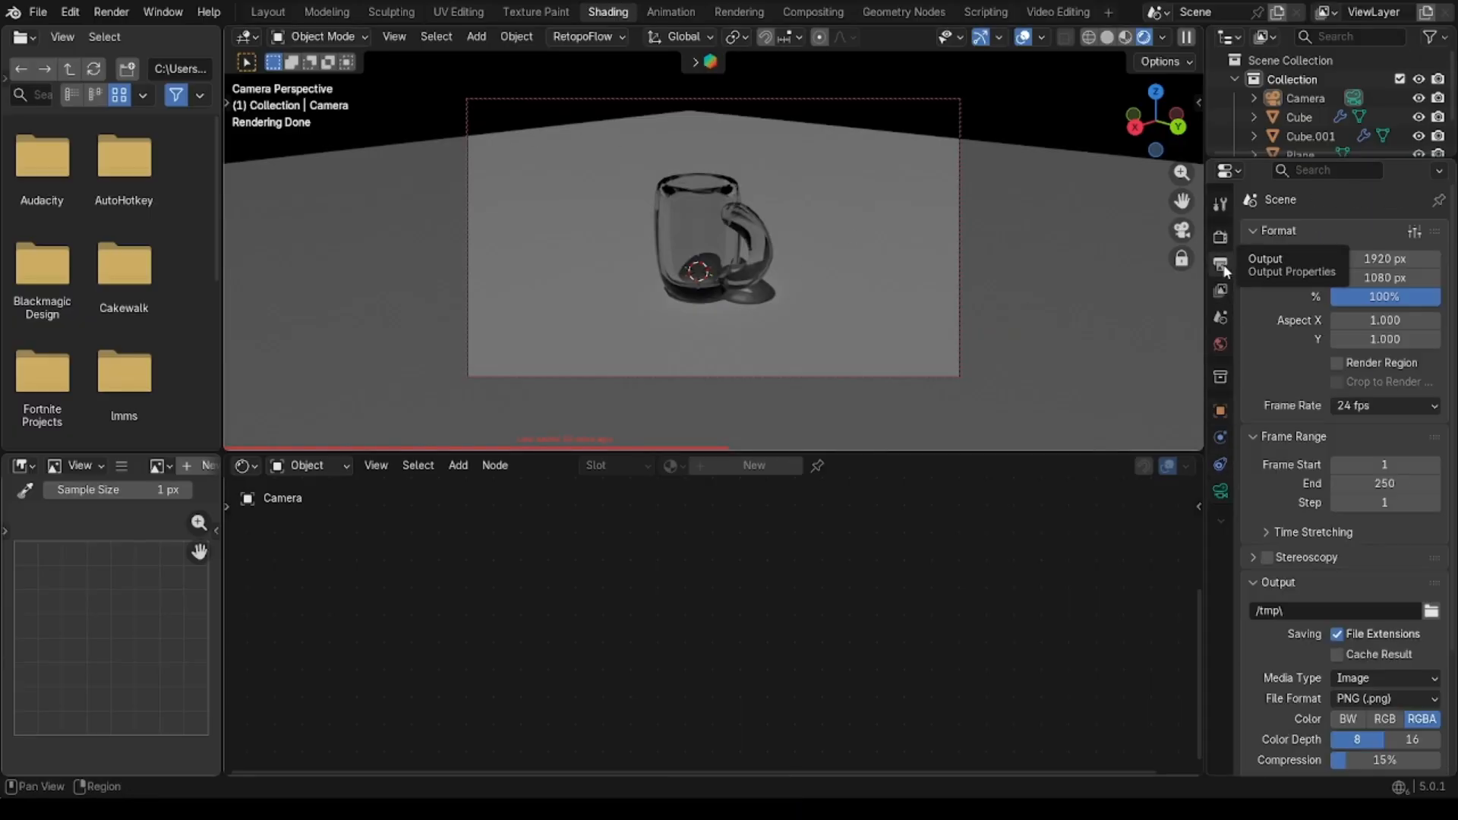
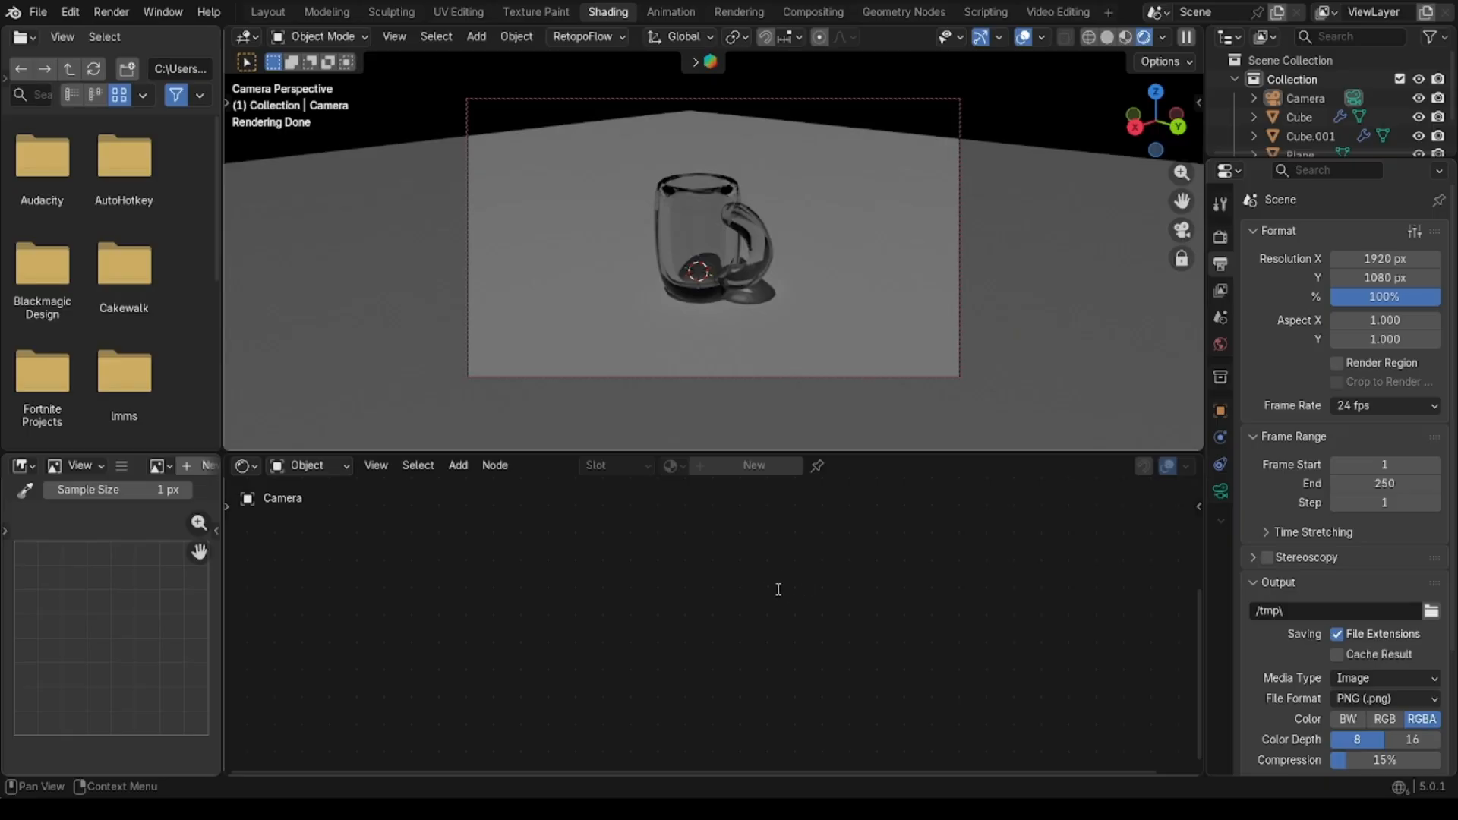
click(1179, 584)
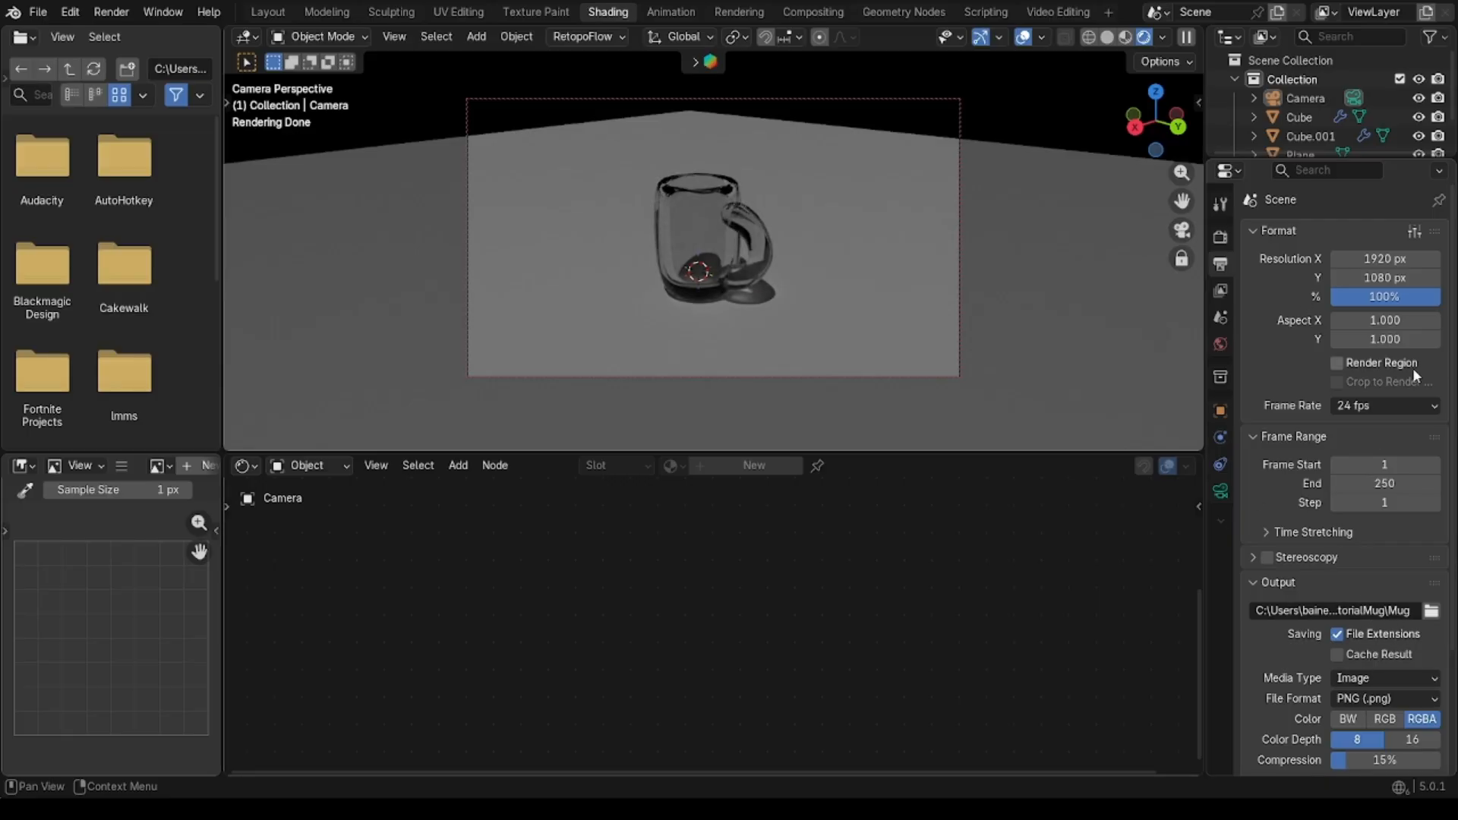
click(110, 12)
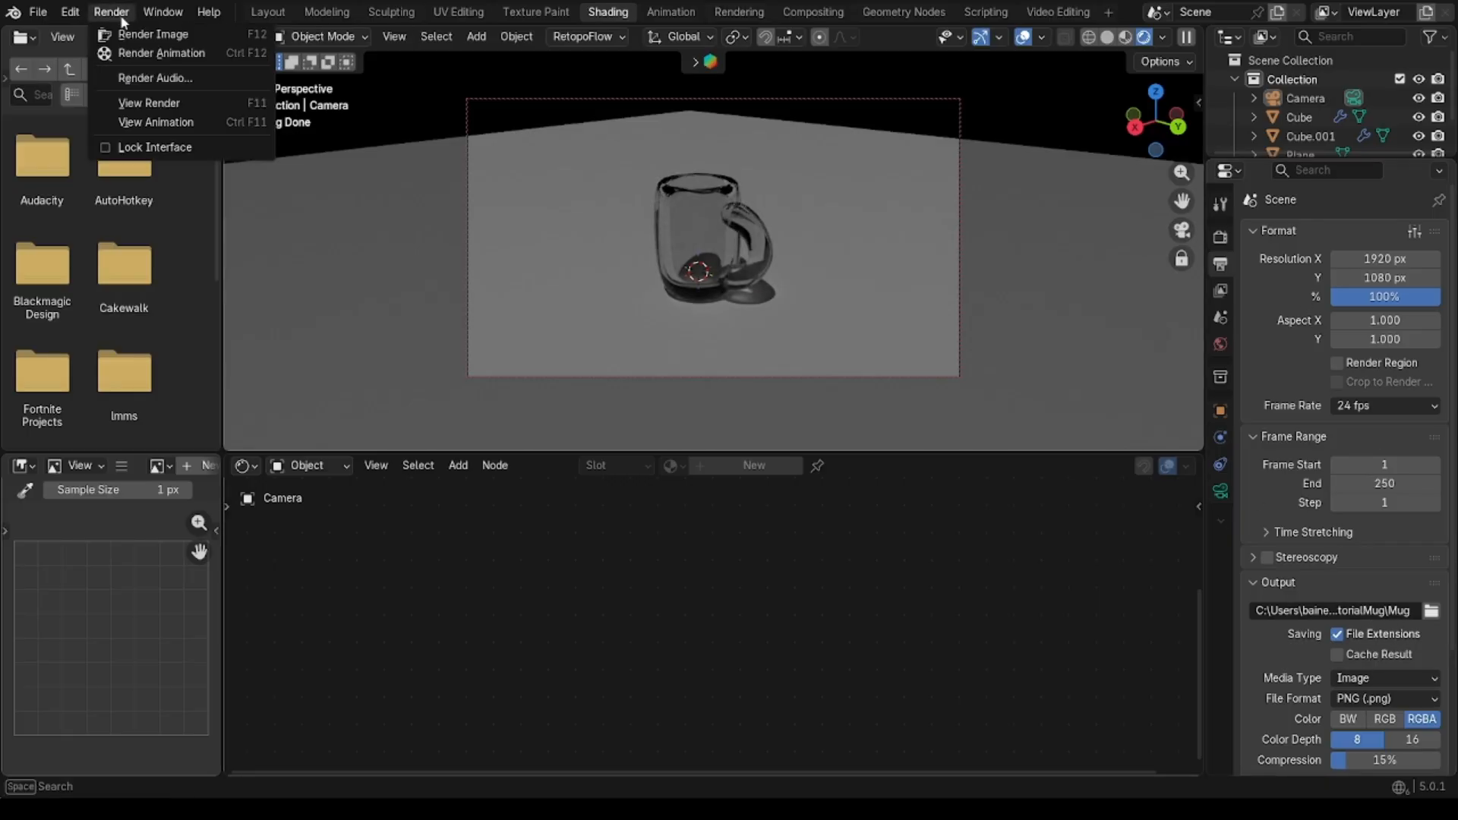
click(137, 35)
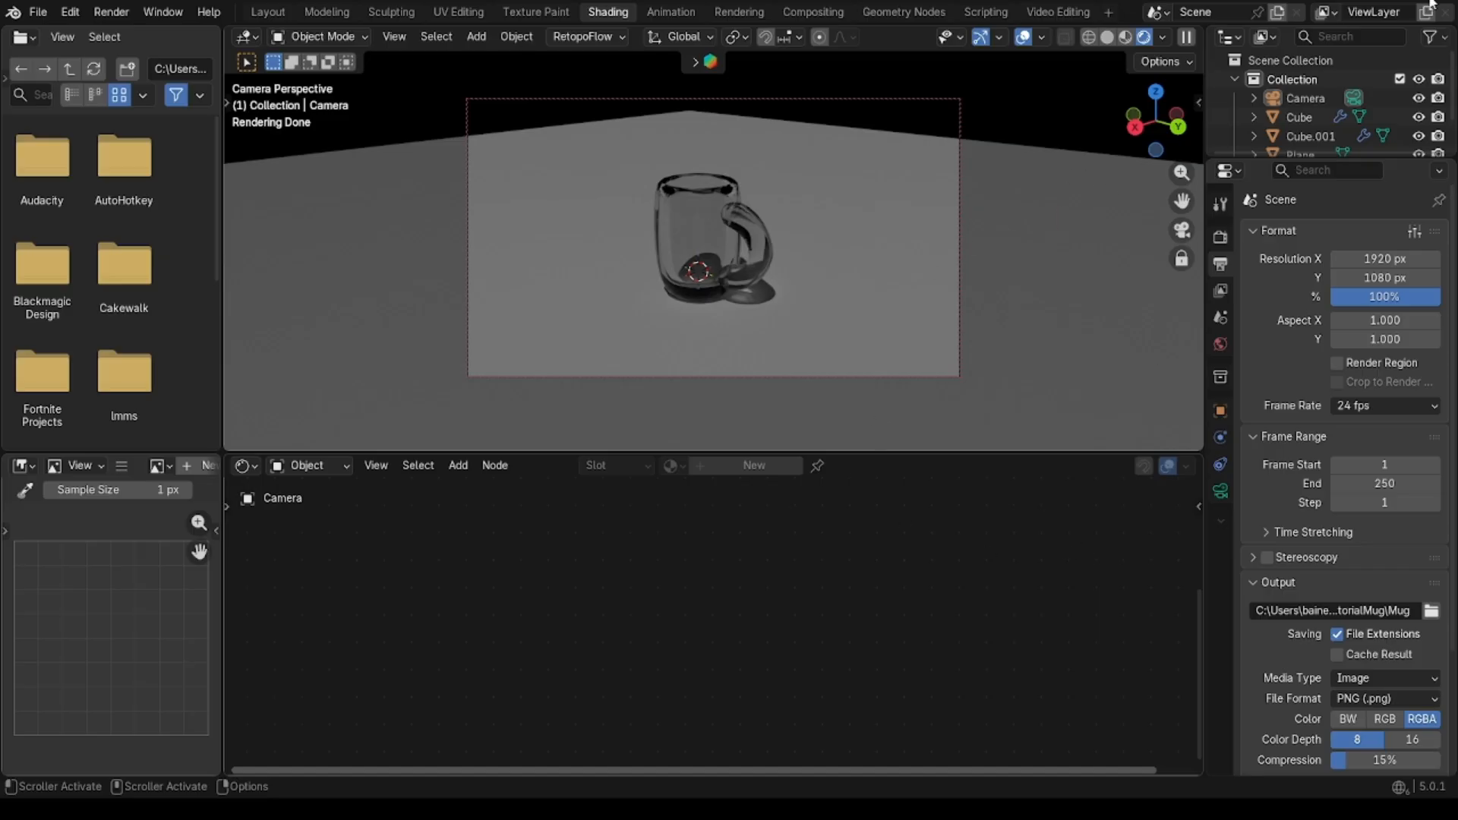
Step: Switch to the Layout workspace and examine the finished mug model from several angles
click(269, 16)
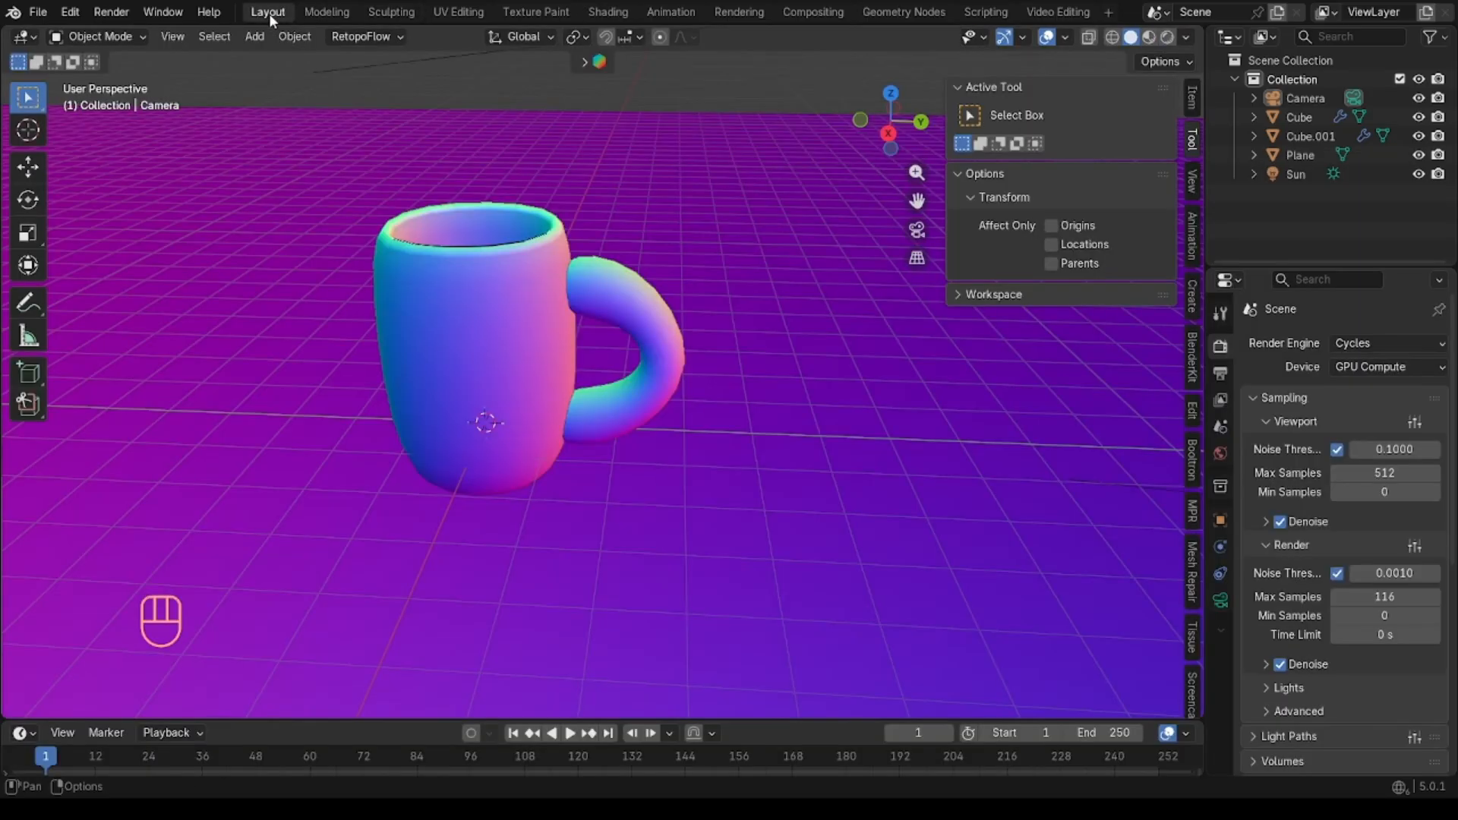
middle_drag(621, 278, 582, 274)
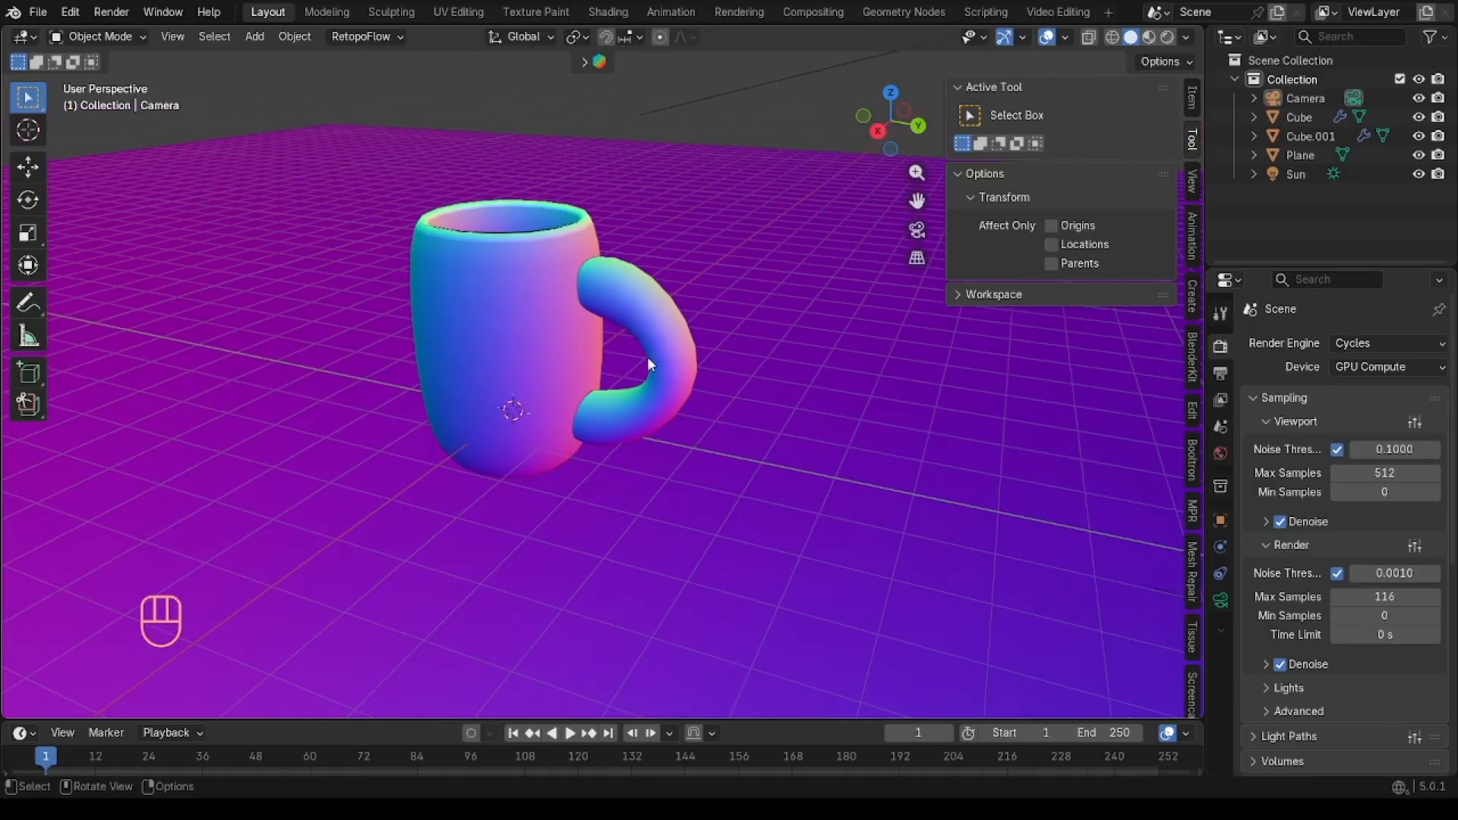
middle_drag(648, 359, 648, 358)
middle_drag(540, 414, 539, 411)
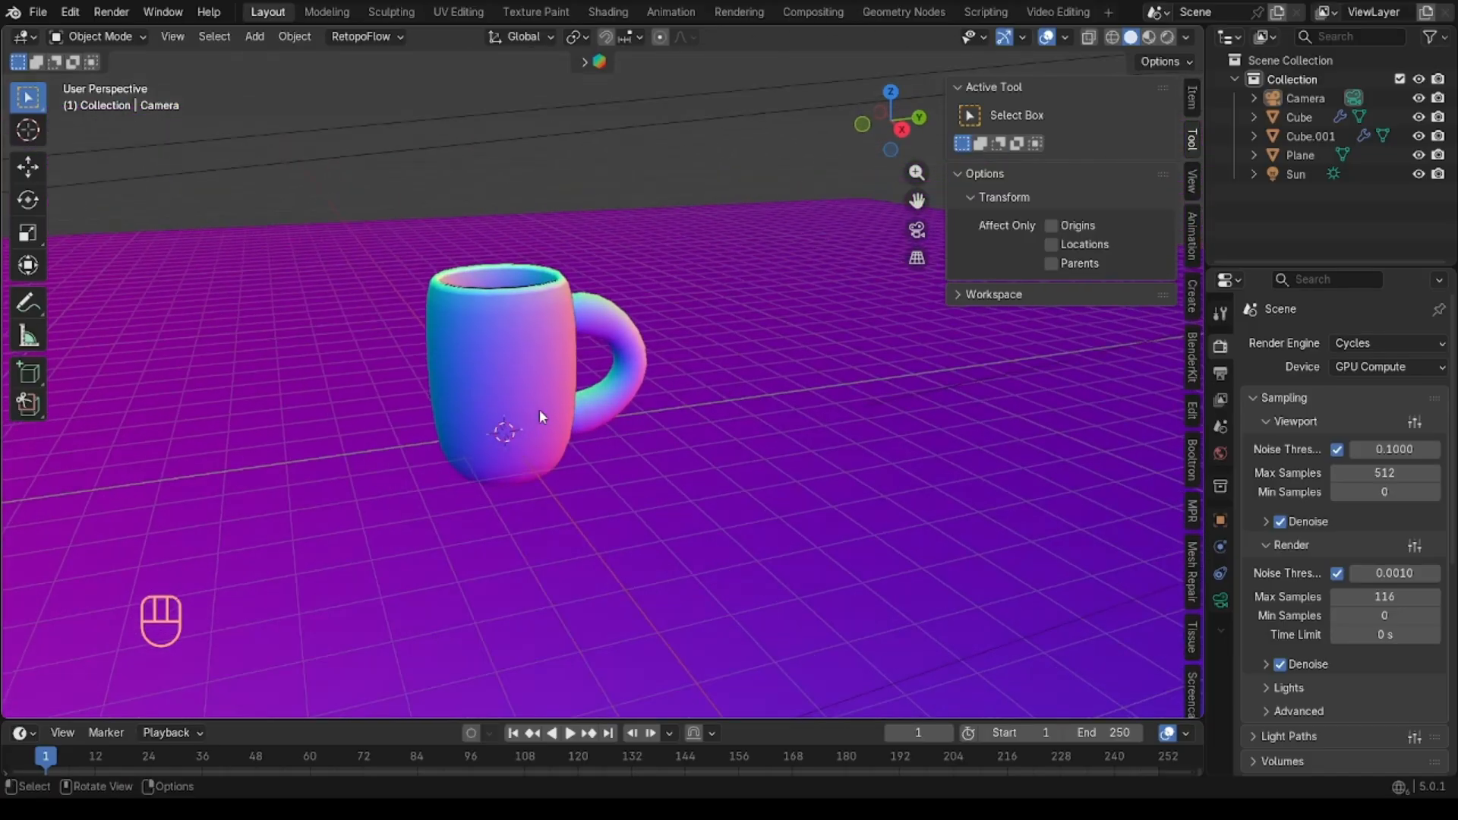
middle_drag(630, 278, 630, 278)
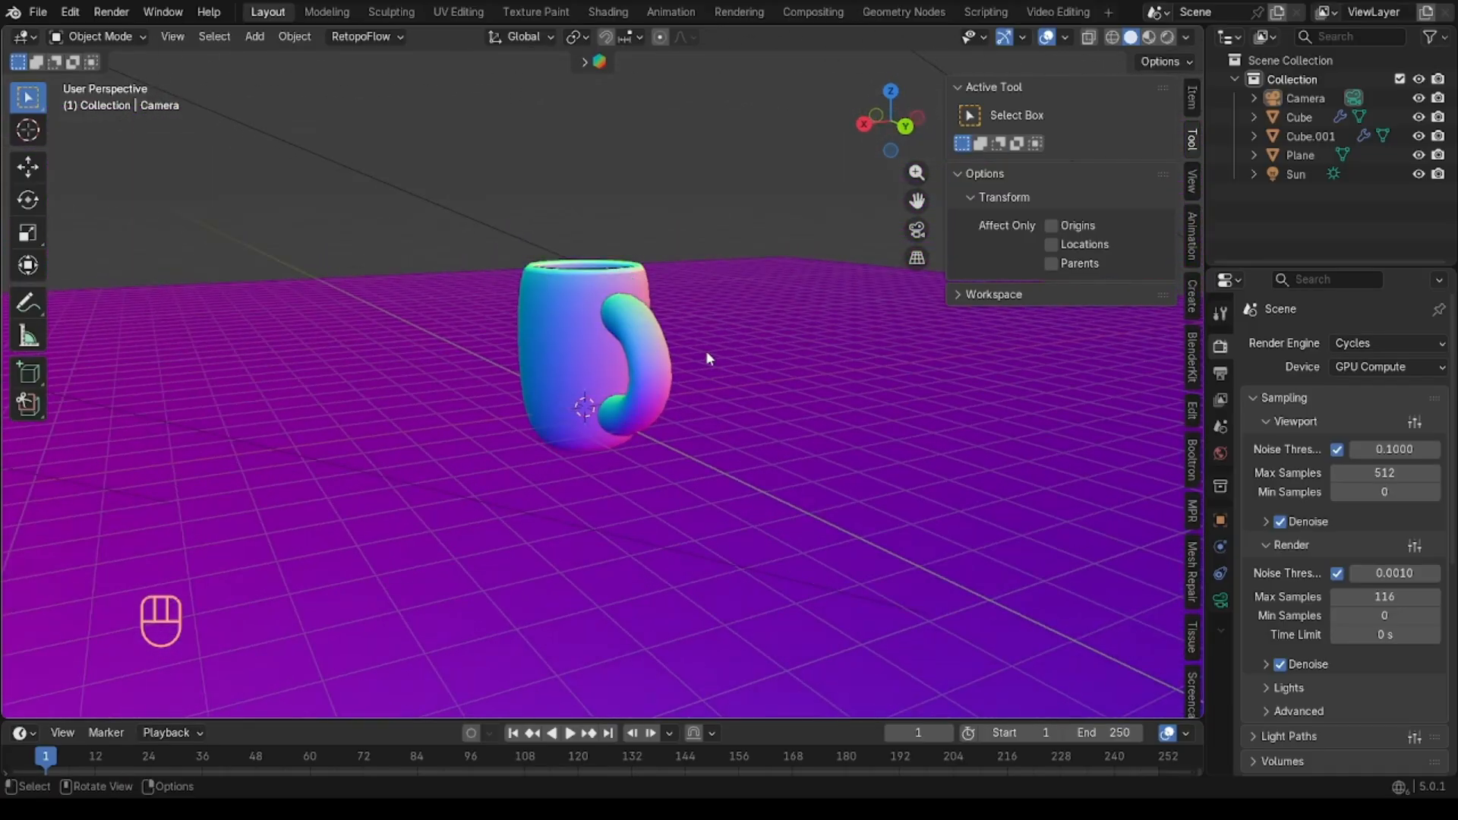
drag(706, 359, 787, 267)
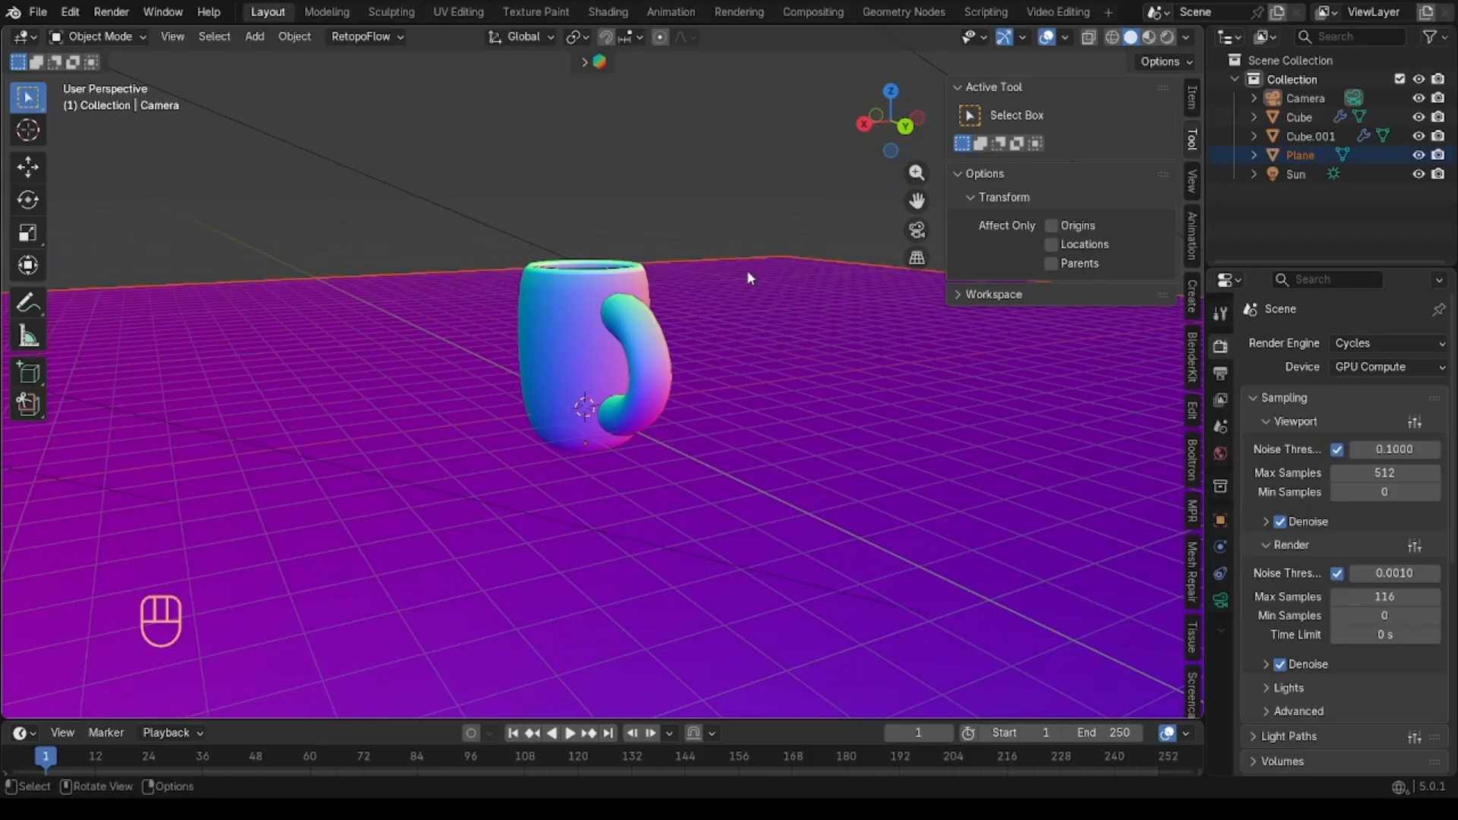
click(744, 226)
middle_drag(600, 299, 602, 302)
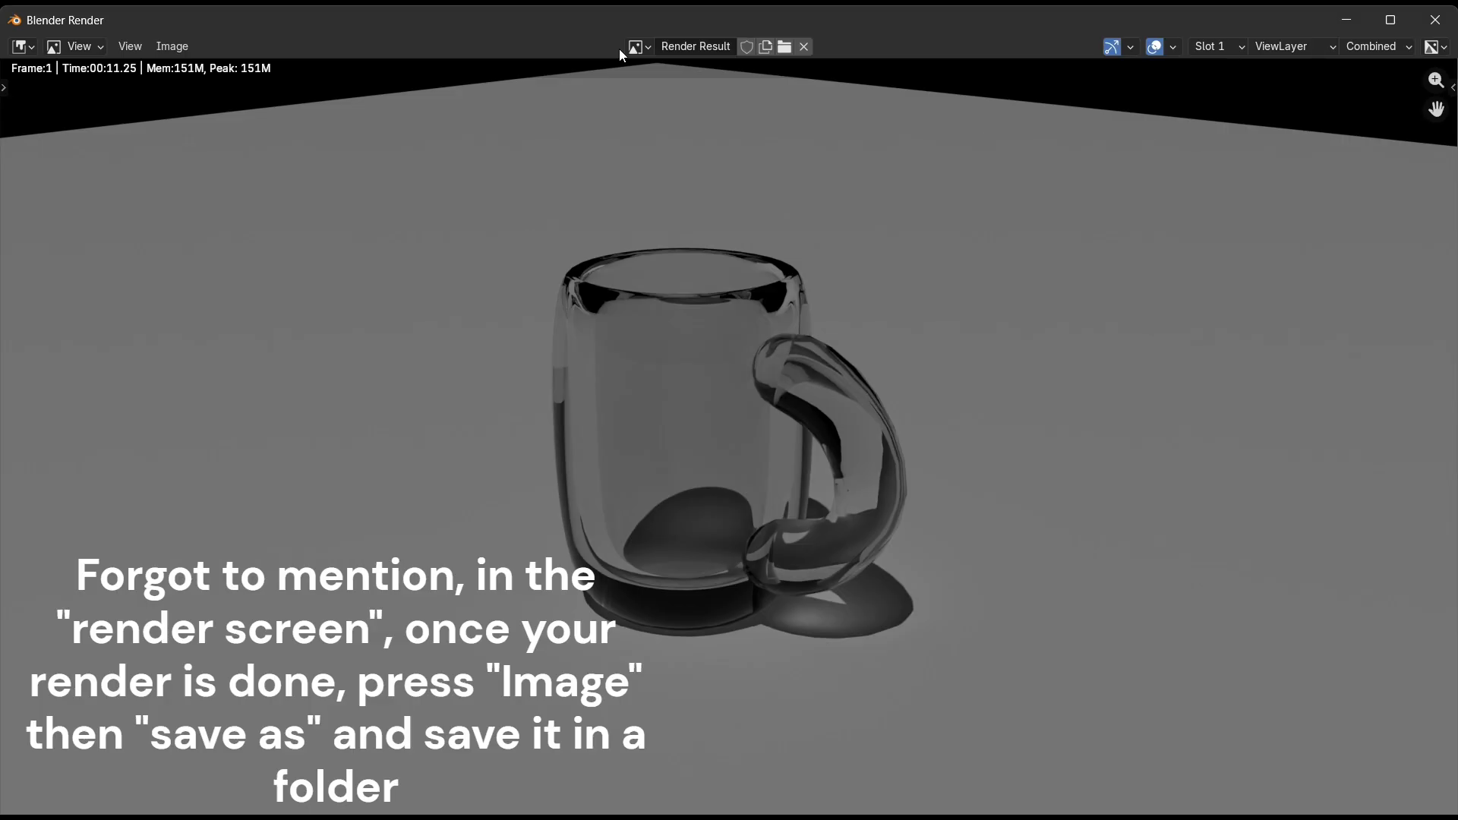
Step: Save the rendered image as Mug.png in the TutorialMug folder inside Pictures
click(173, 47)
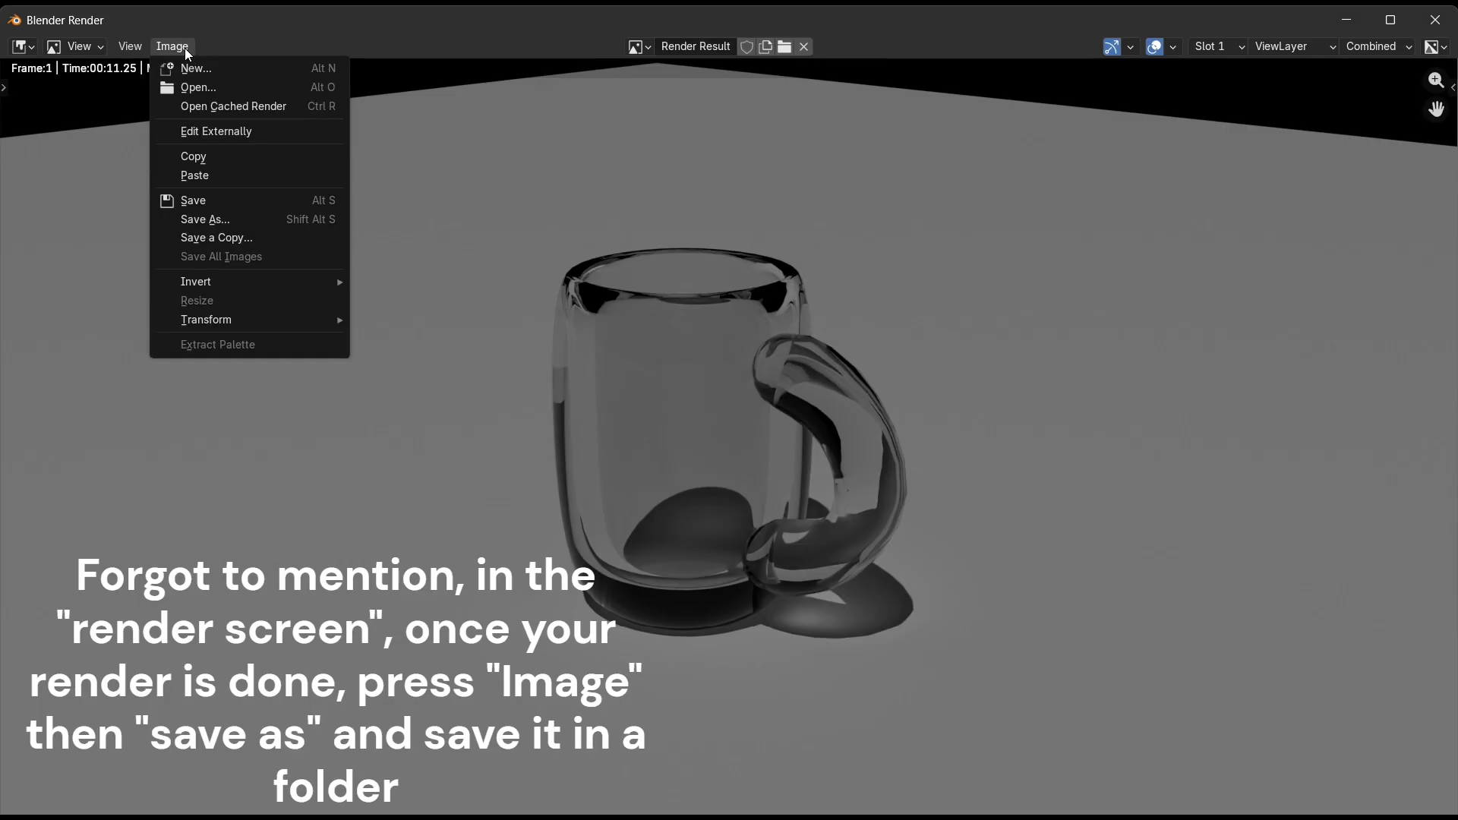
click(216, 221)
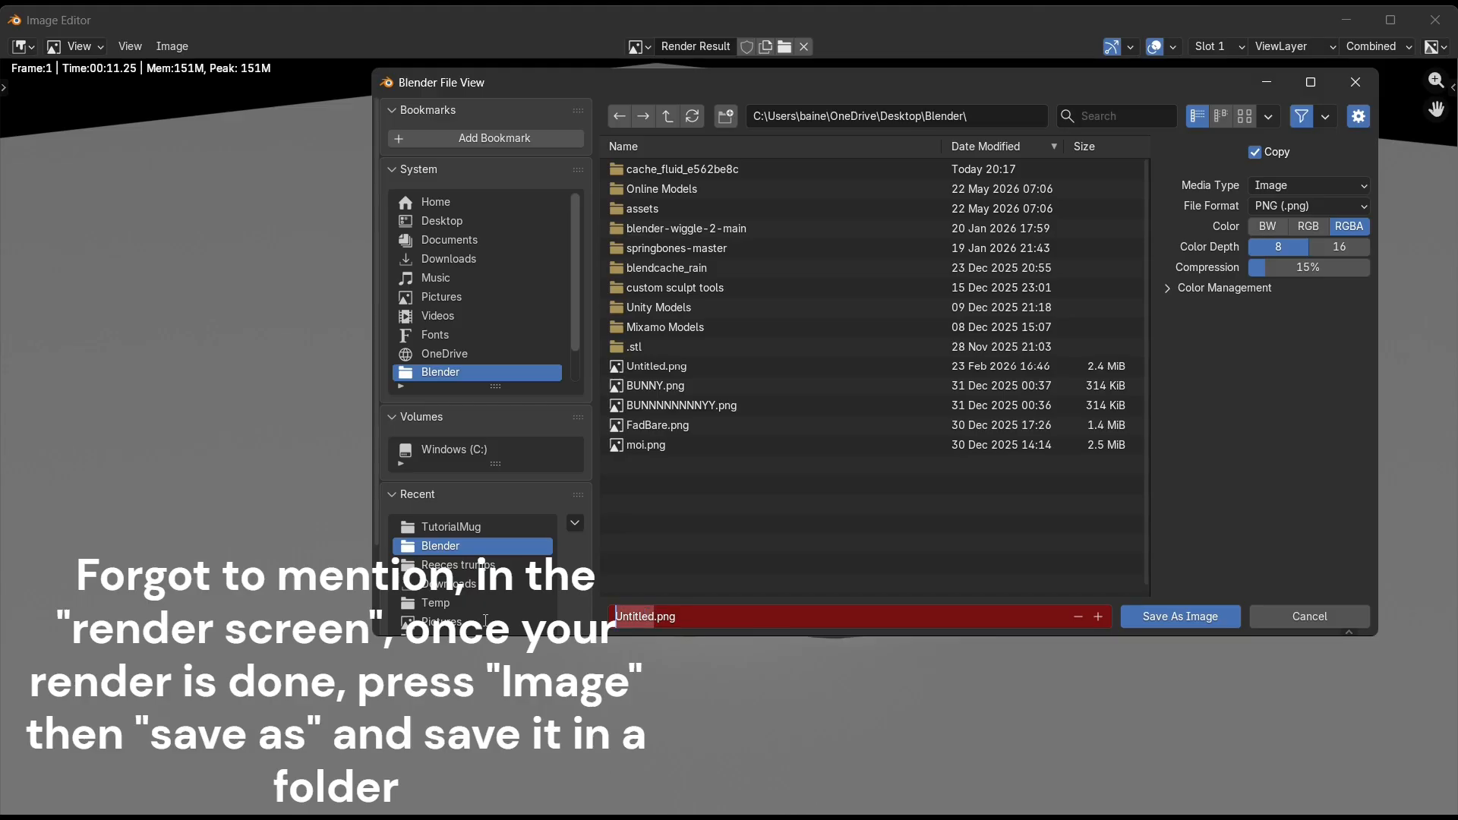
text(Mug)
click(439, 300)
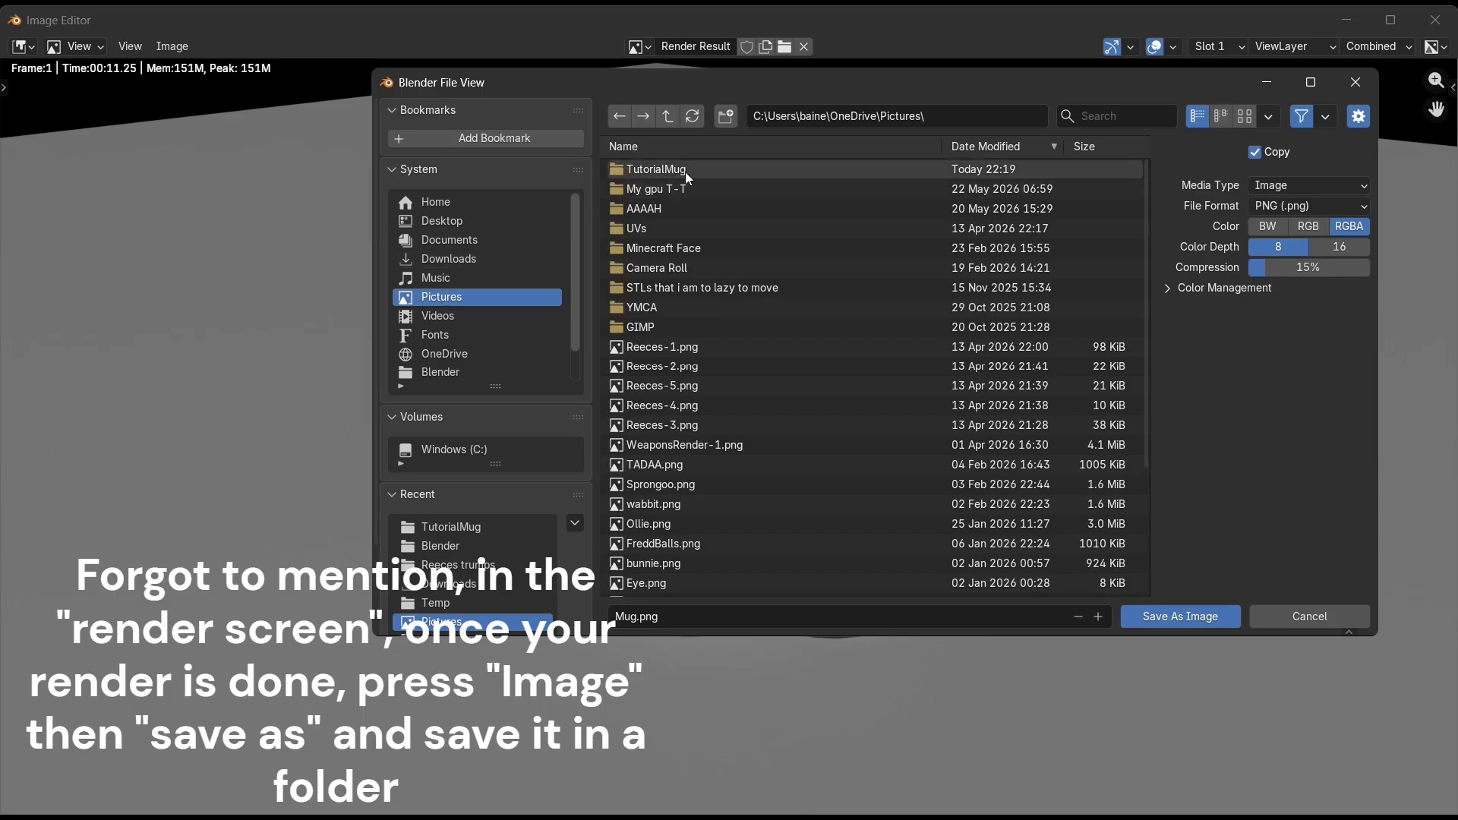
click(682, 170)
double_click(681, 172)
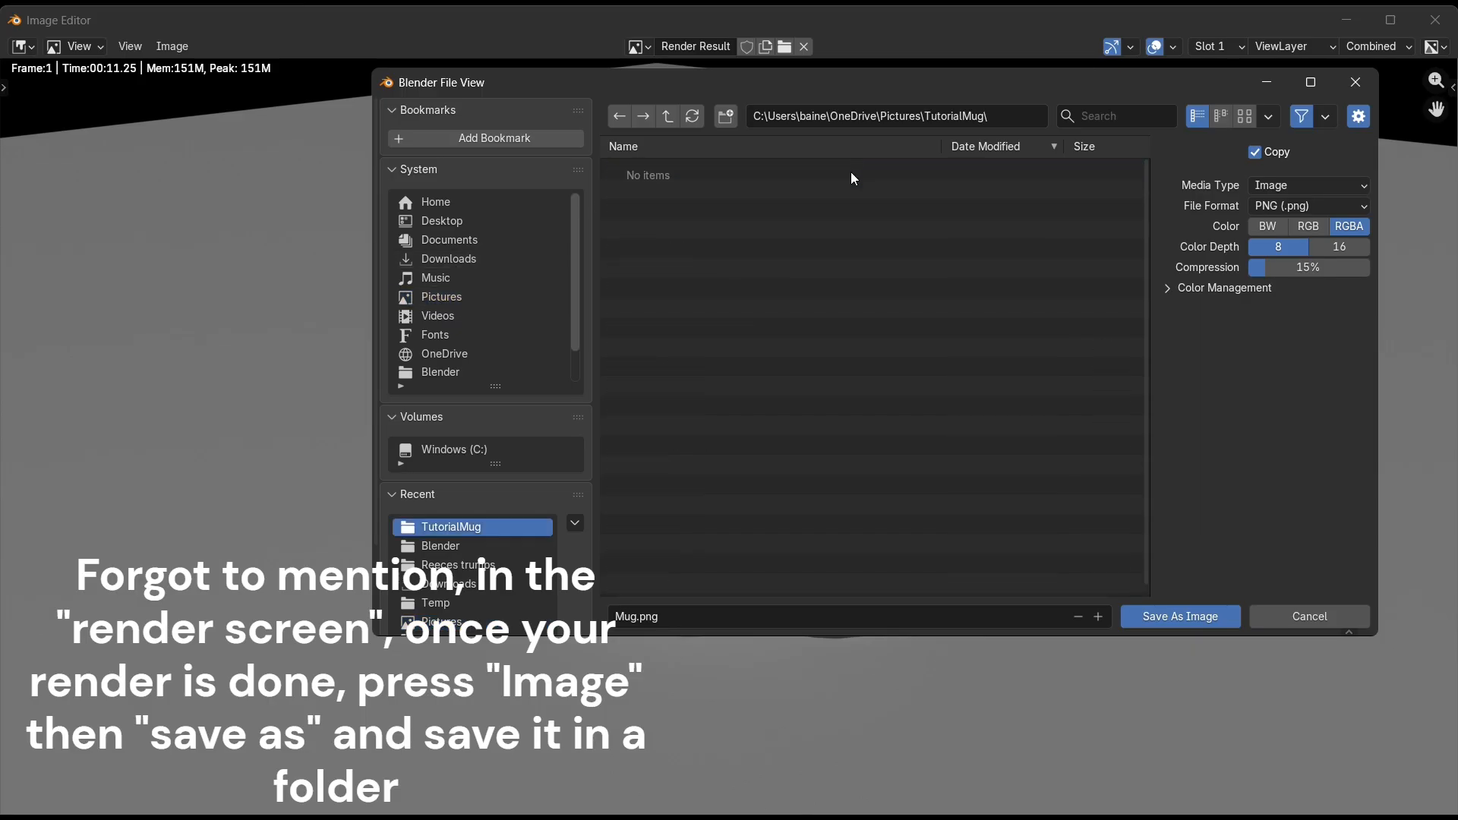
click(1207, 615)
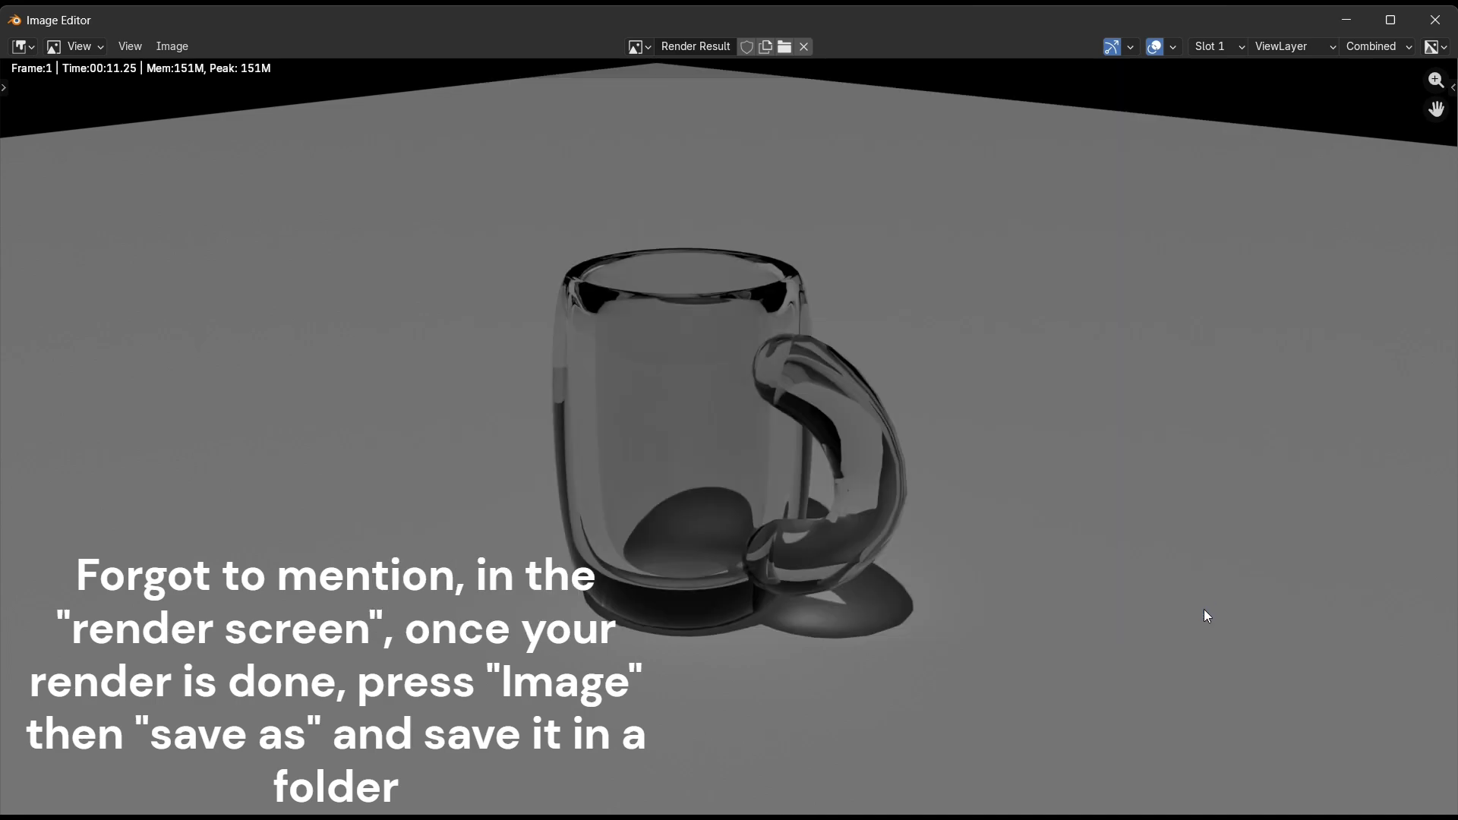